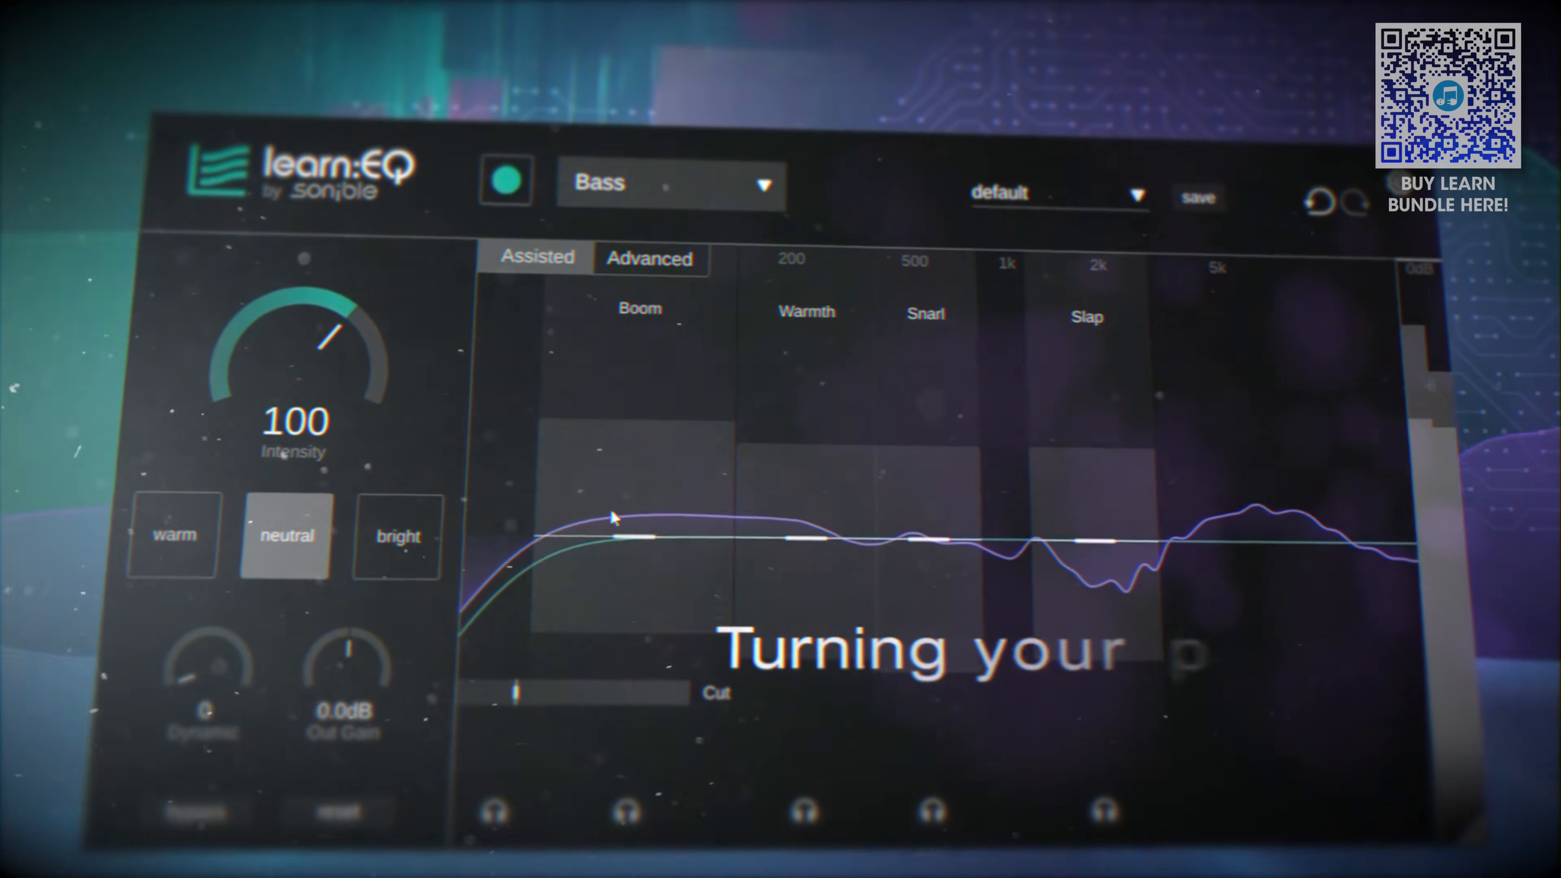
drag(625, 537, 625, 576)
drag(792, 539, 791, 519)
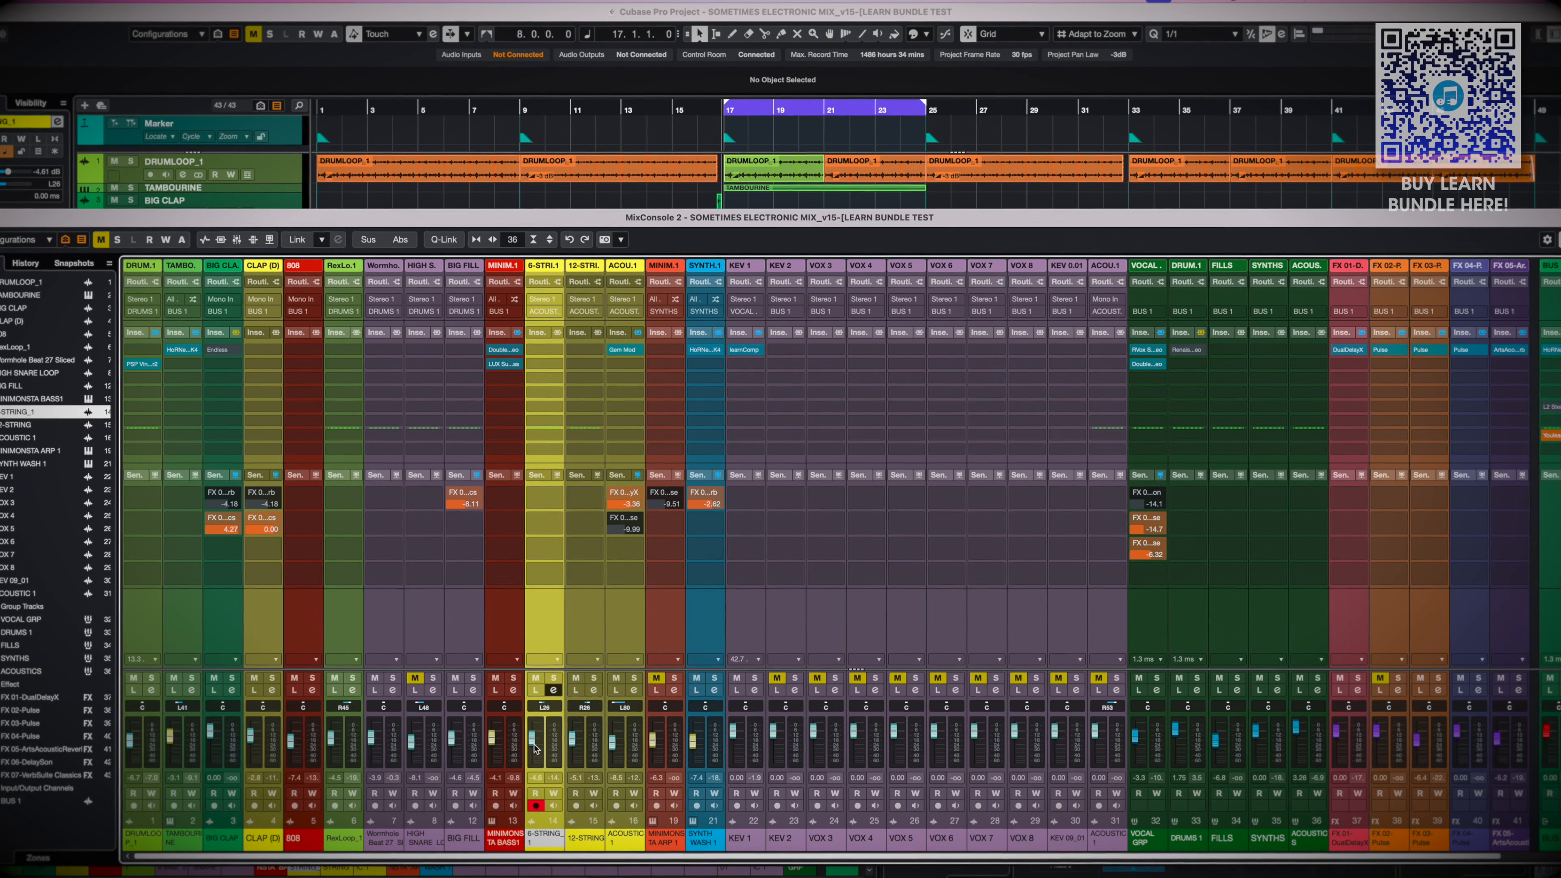
Play the loop and solo the 6-STRING, 12-STRING and ACOUSTIC 1 channels to listen to the guitars together
key(space)
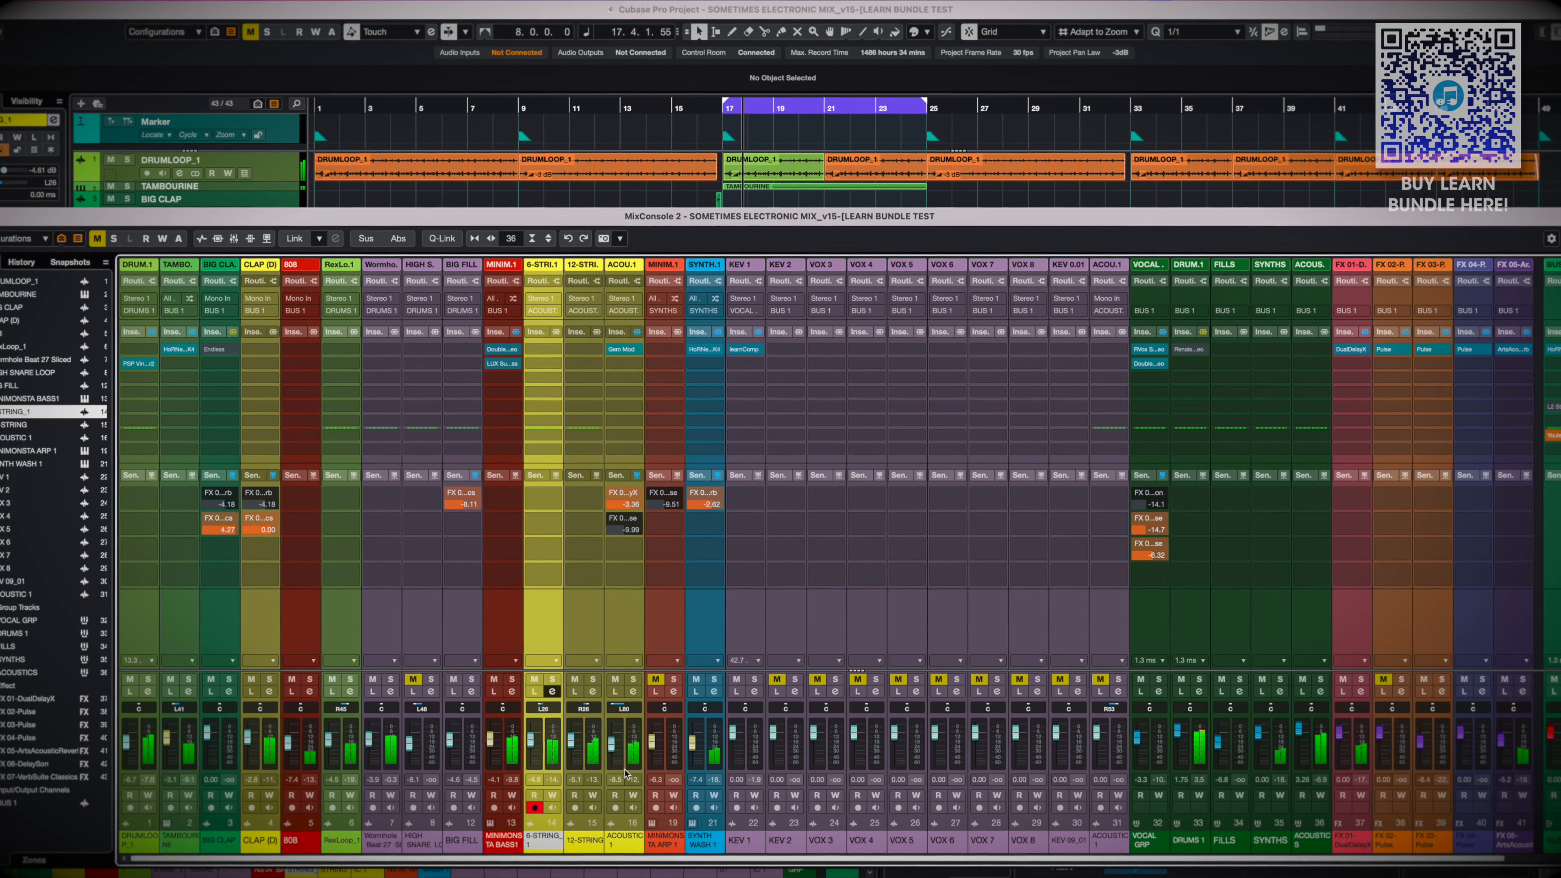
shift+click(589, 735)
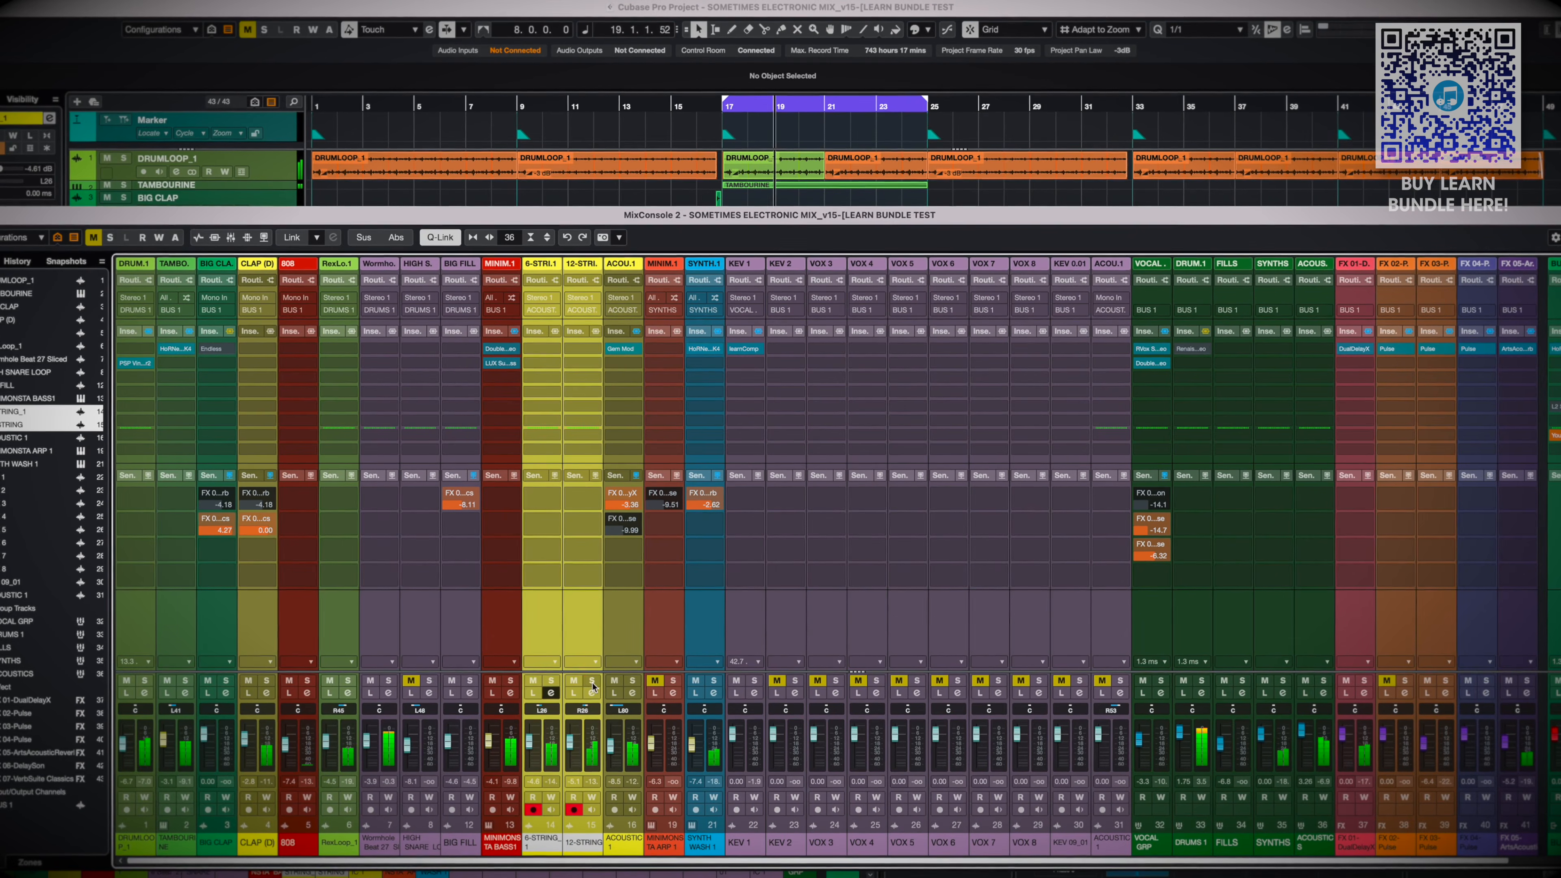
click(591, 681)
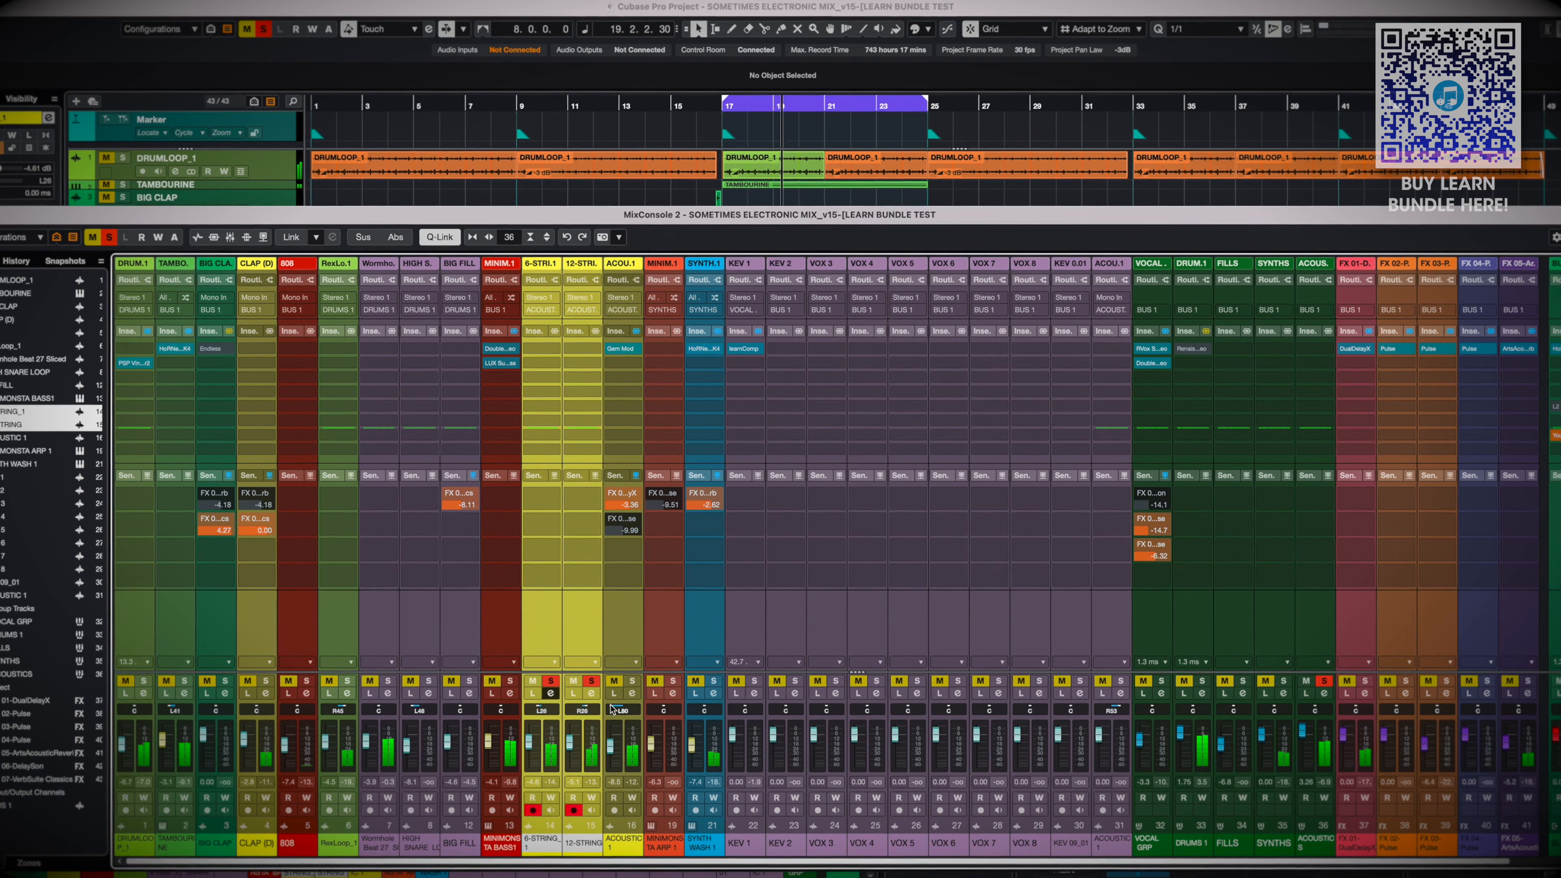
click(633, 681)
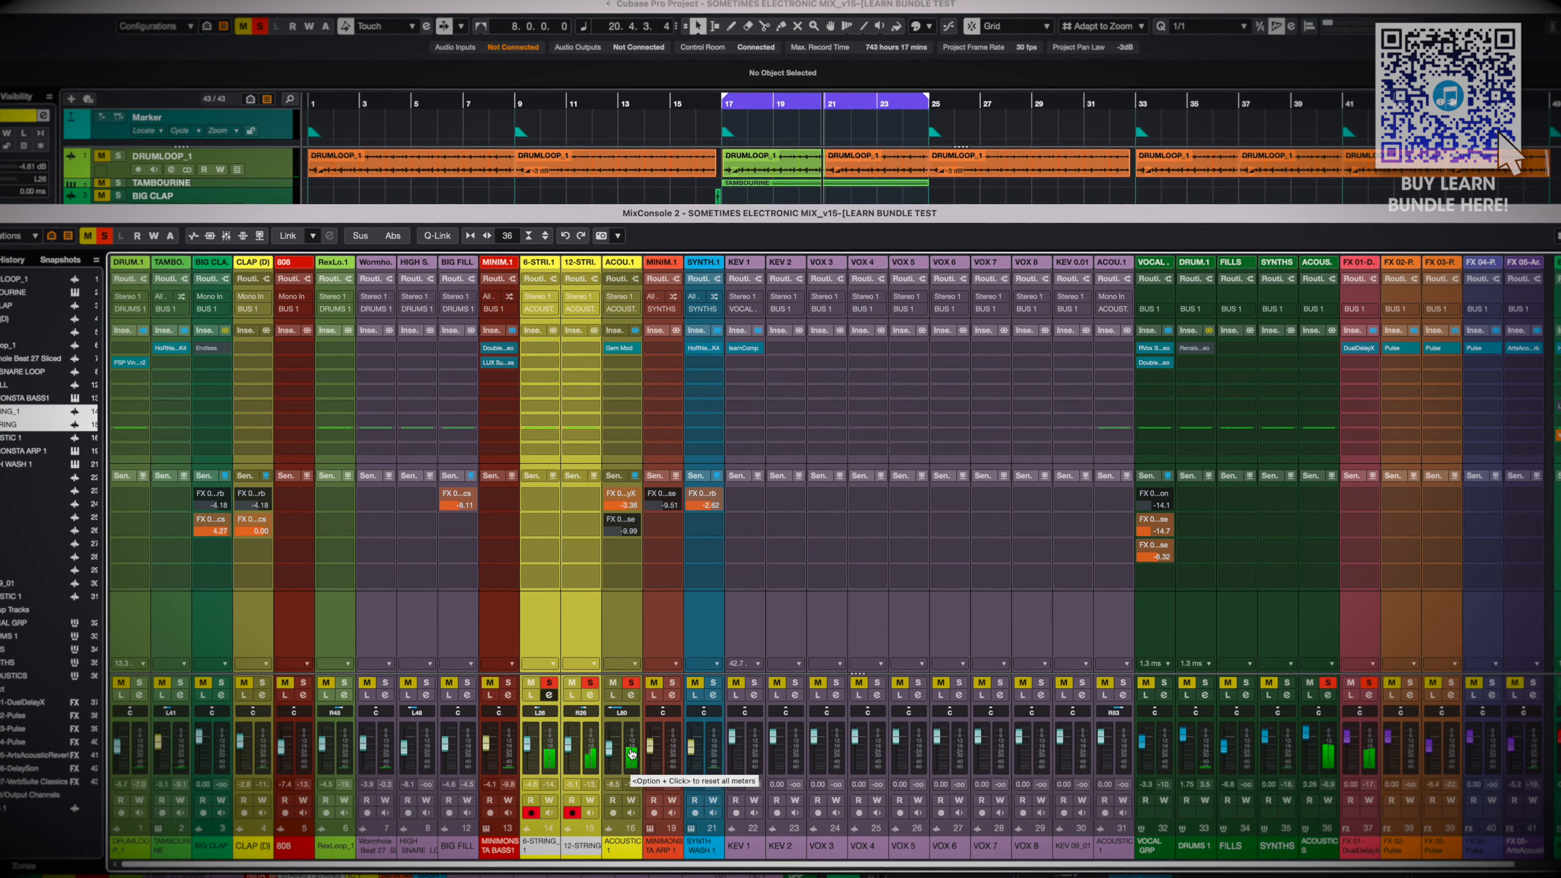
Leave only the 6-STRING channel soloed and load learnEQ into its third insert slot
click(633, 683)
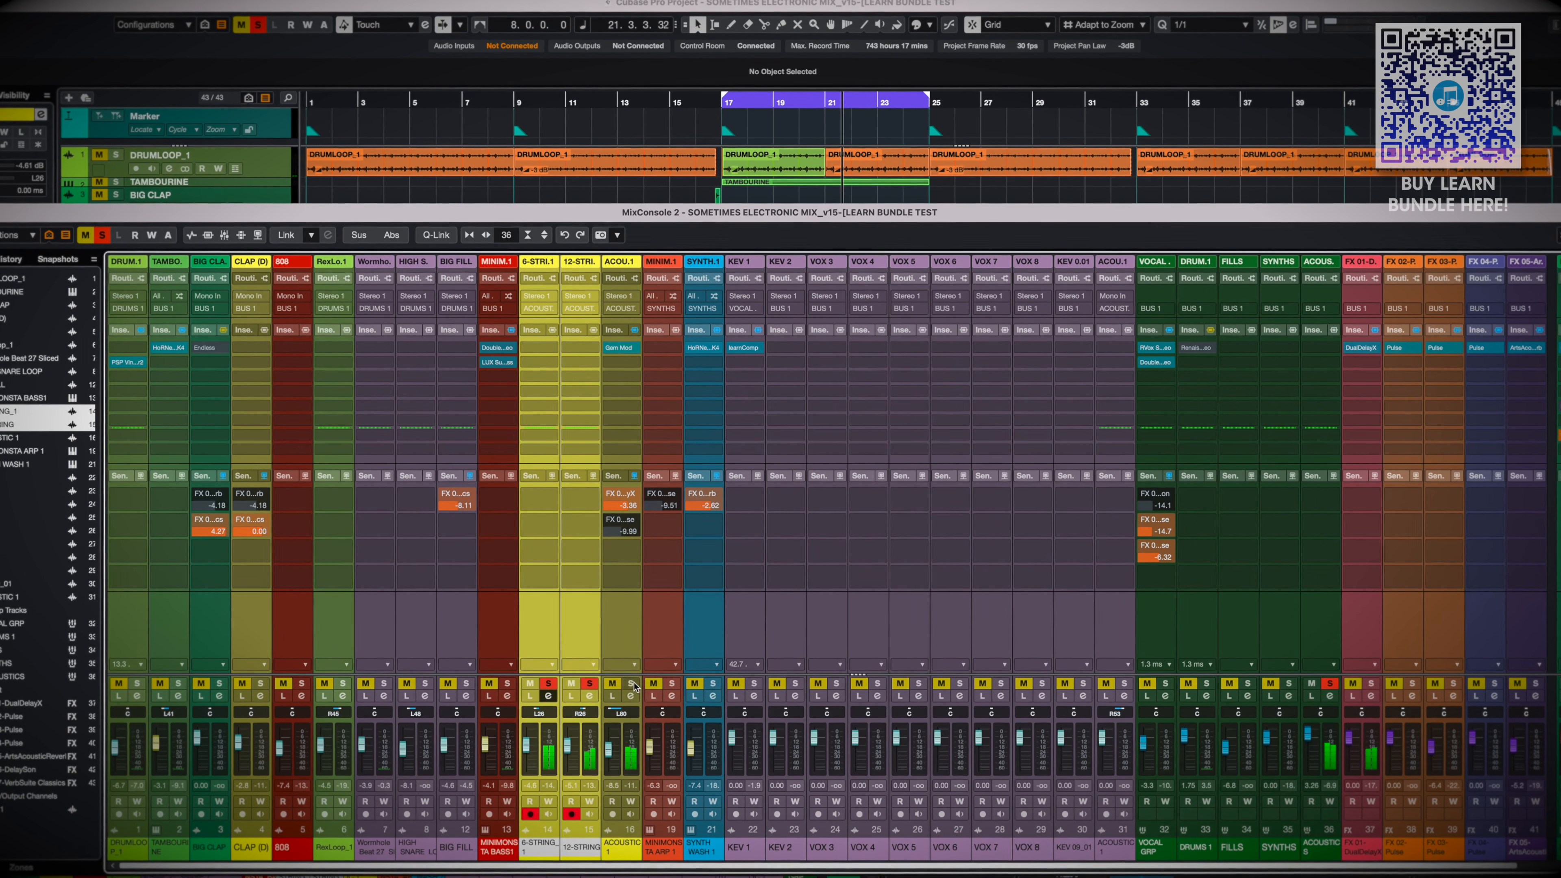
click(552, 748)
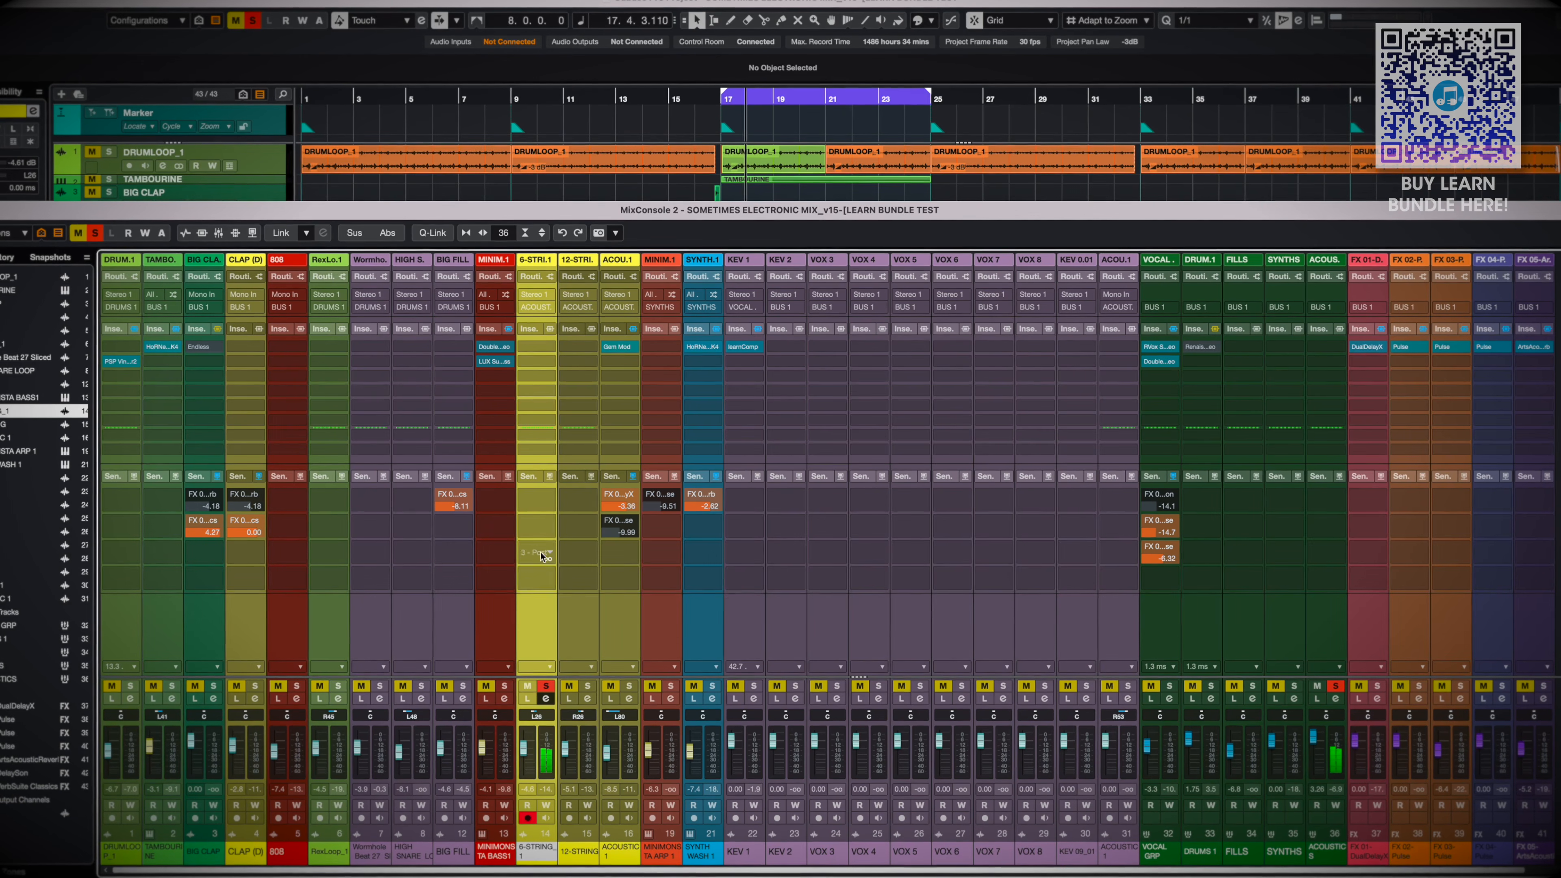
click(536, 376)
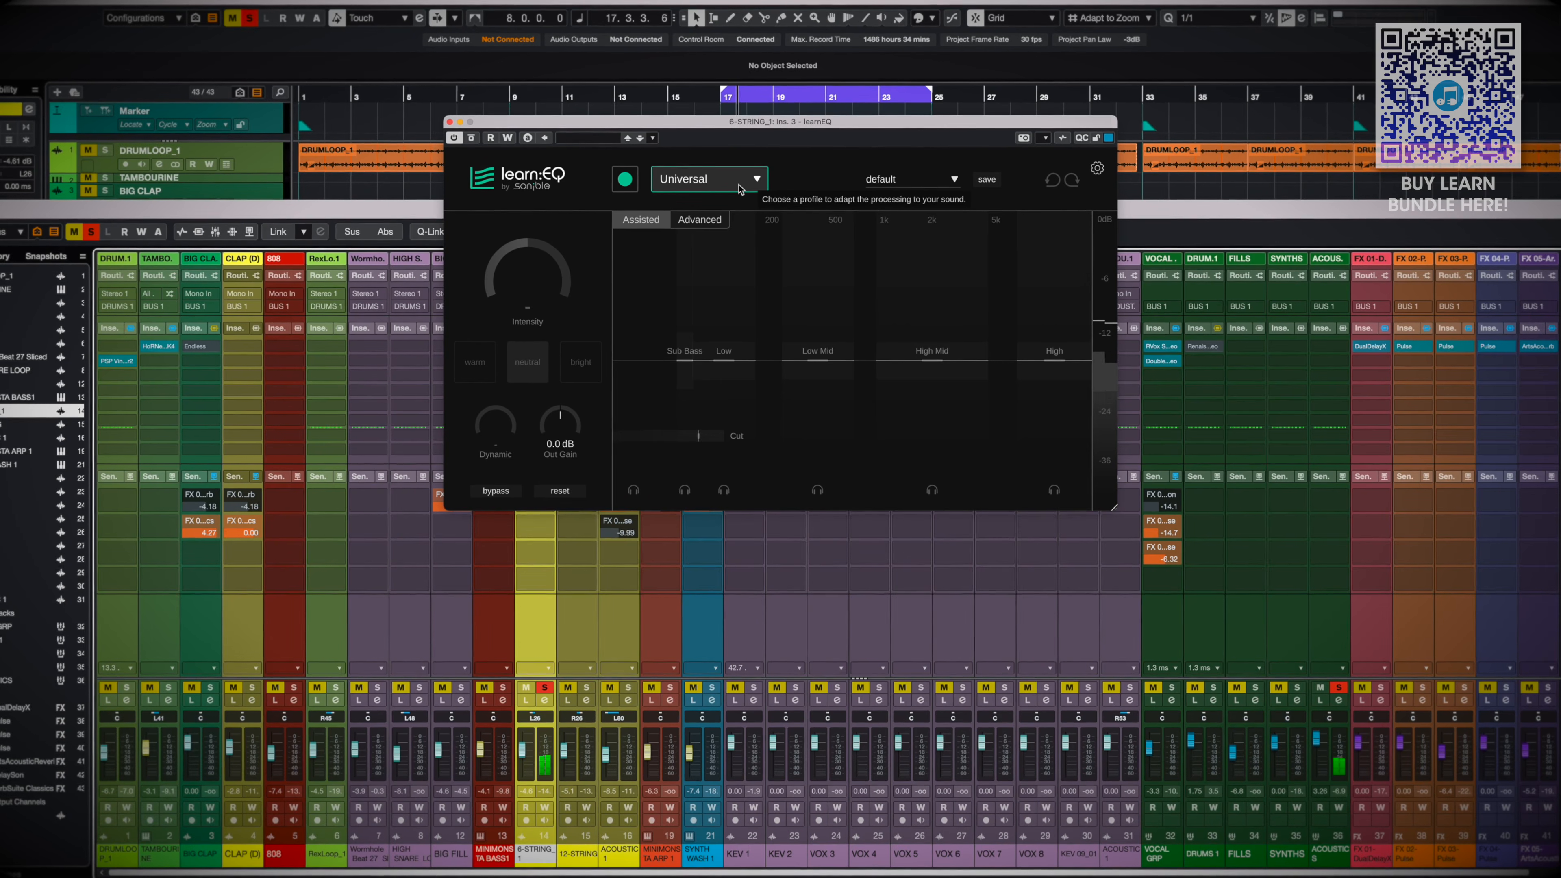
Set the learnEQ profile to Guitar | Acoustic and start learning the 6-string signal
click(739, 189)
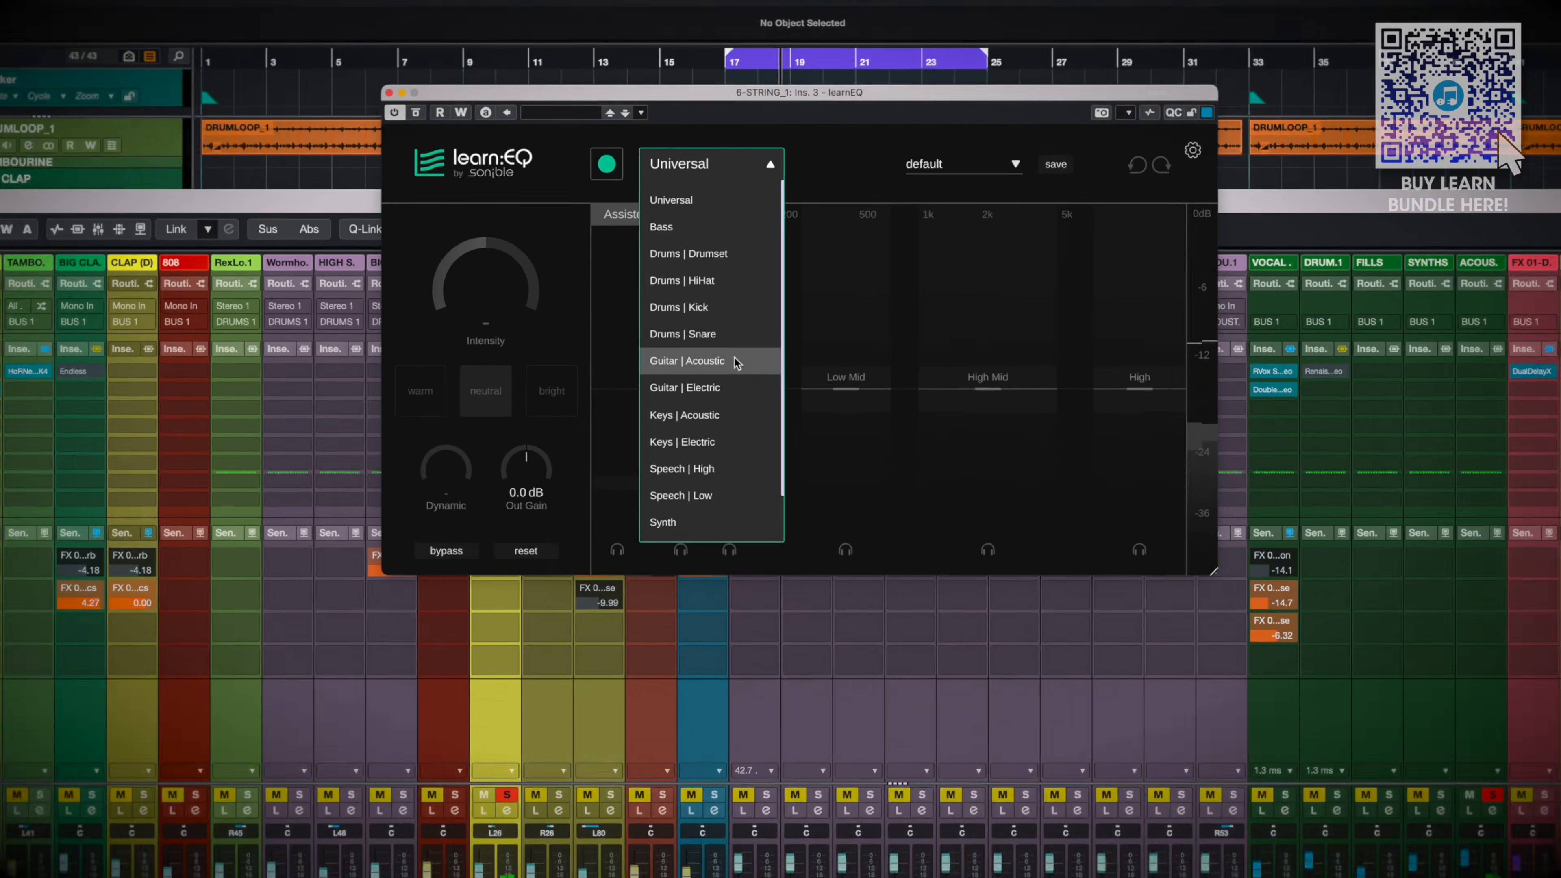
click(728, 337)
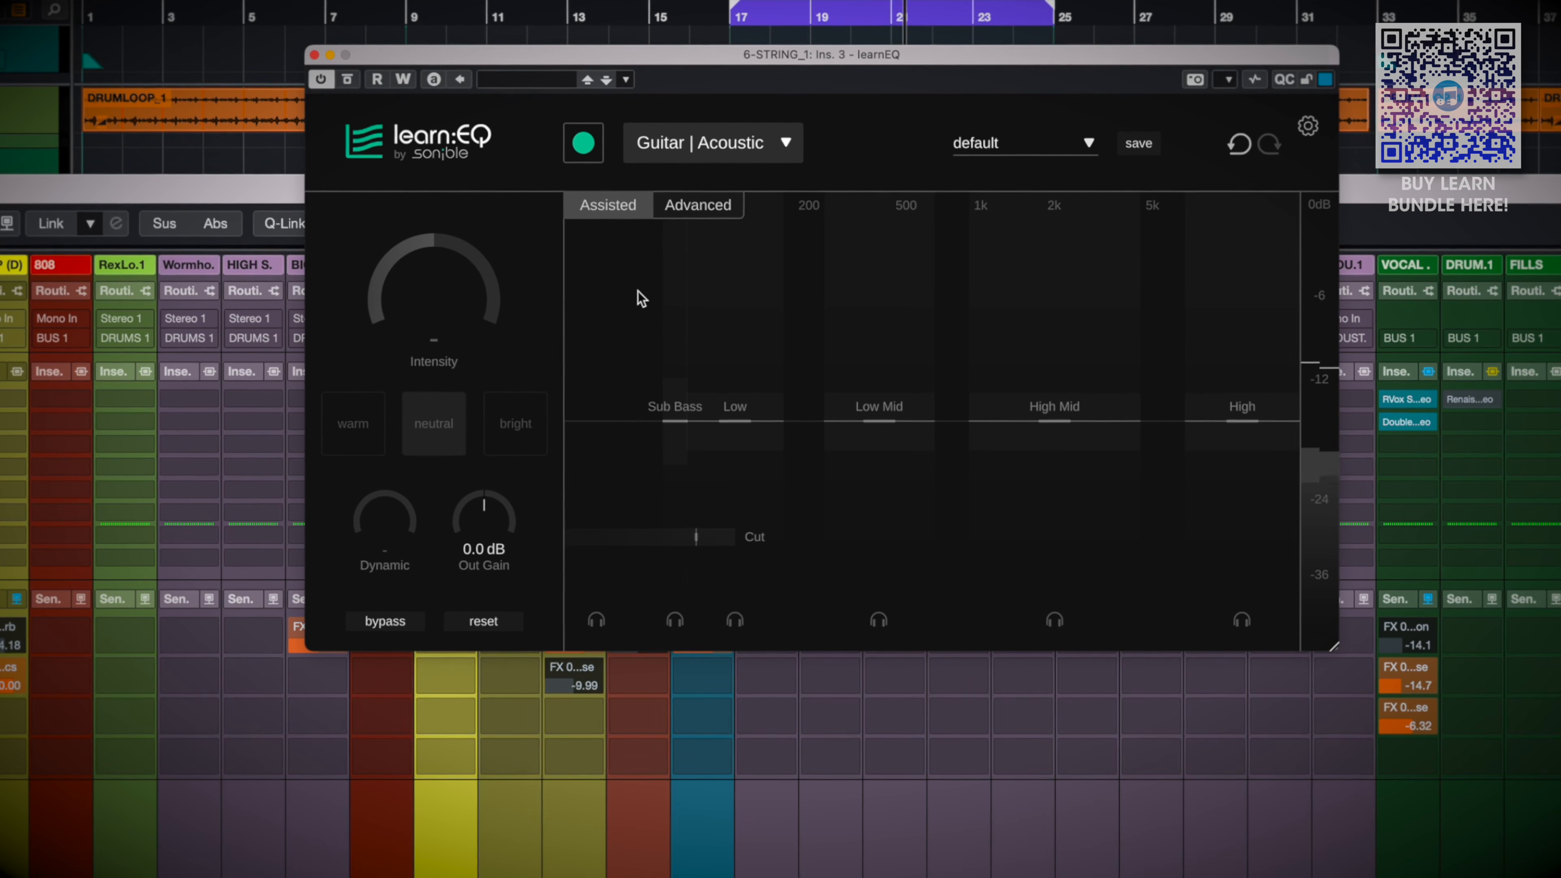
click(582, 143)
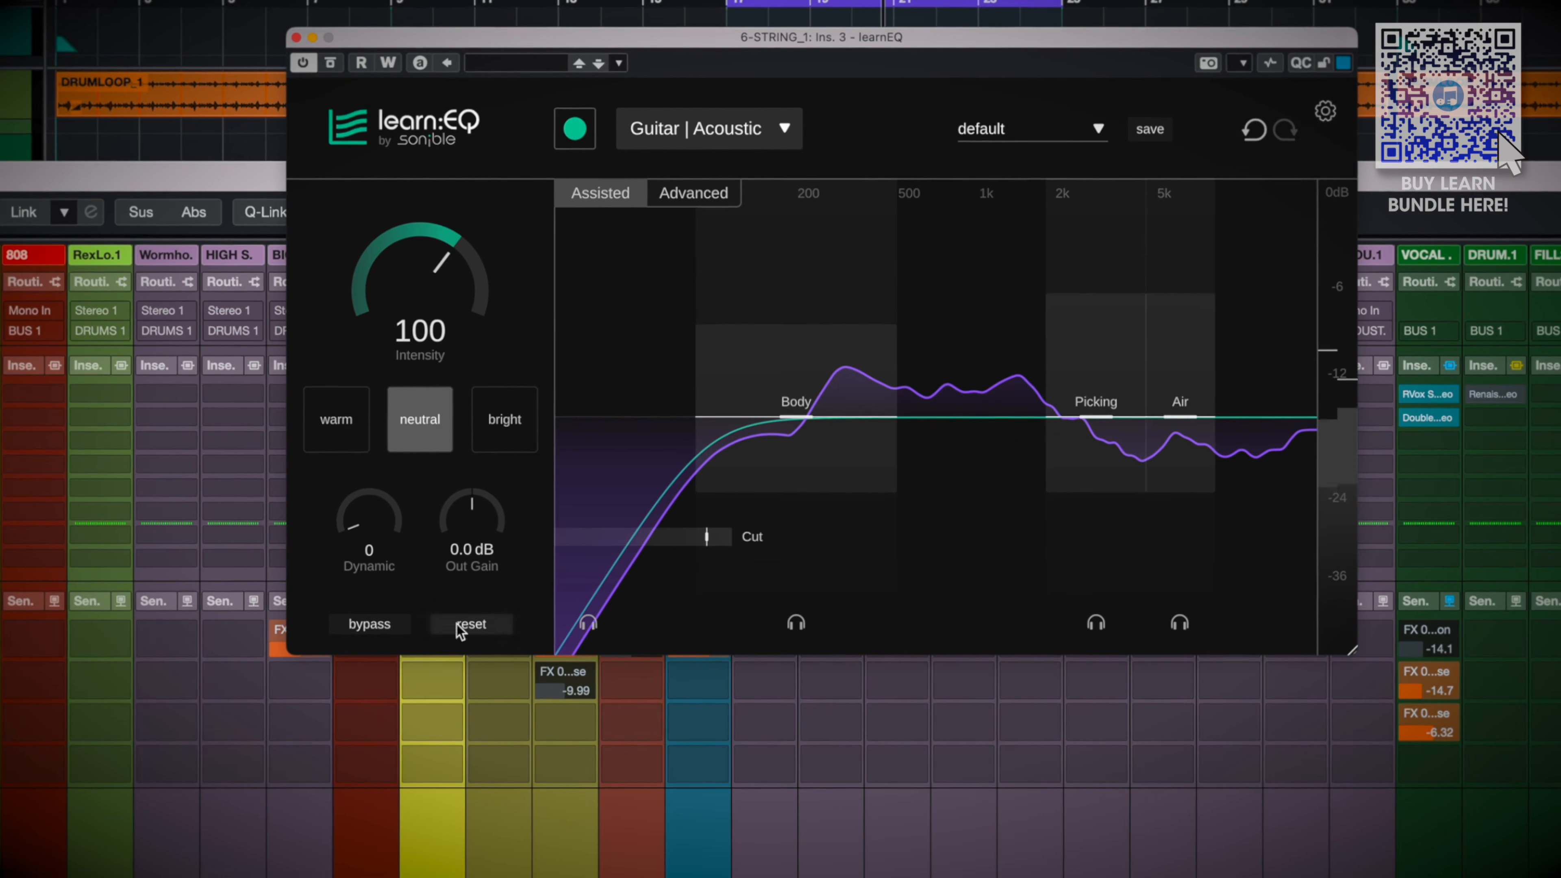
Compare the 6-string guitar with learnEQ bypassed and active, both soloed and in the full mix, and solo it again
click(376, 629)
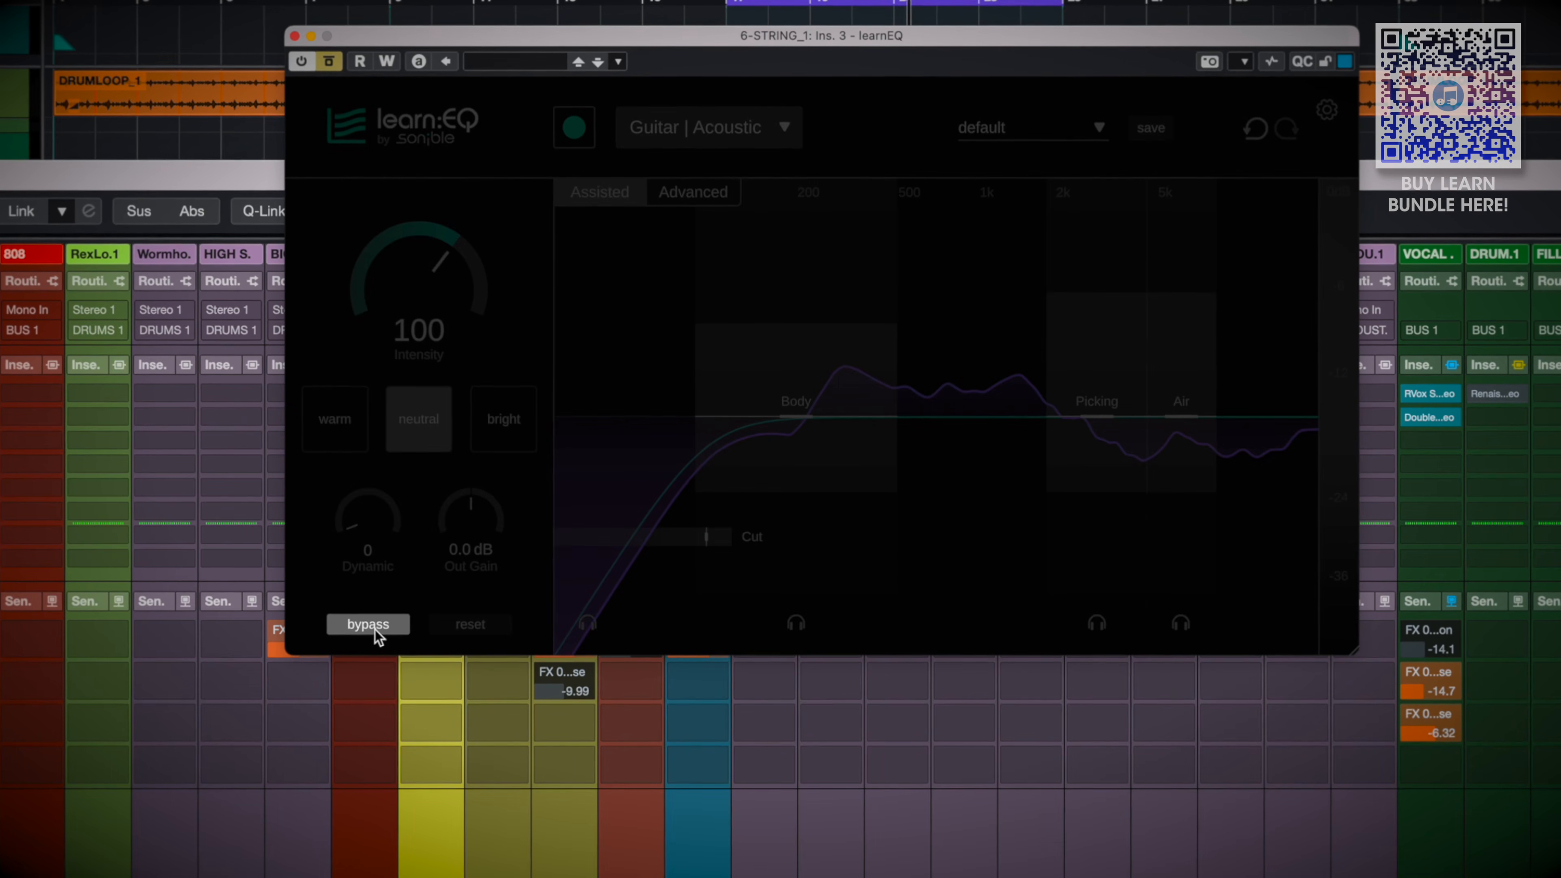
click(376, 630)
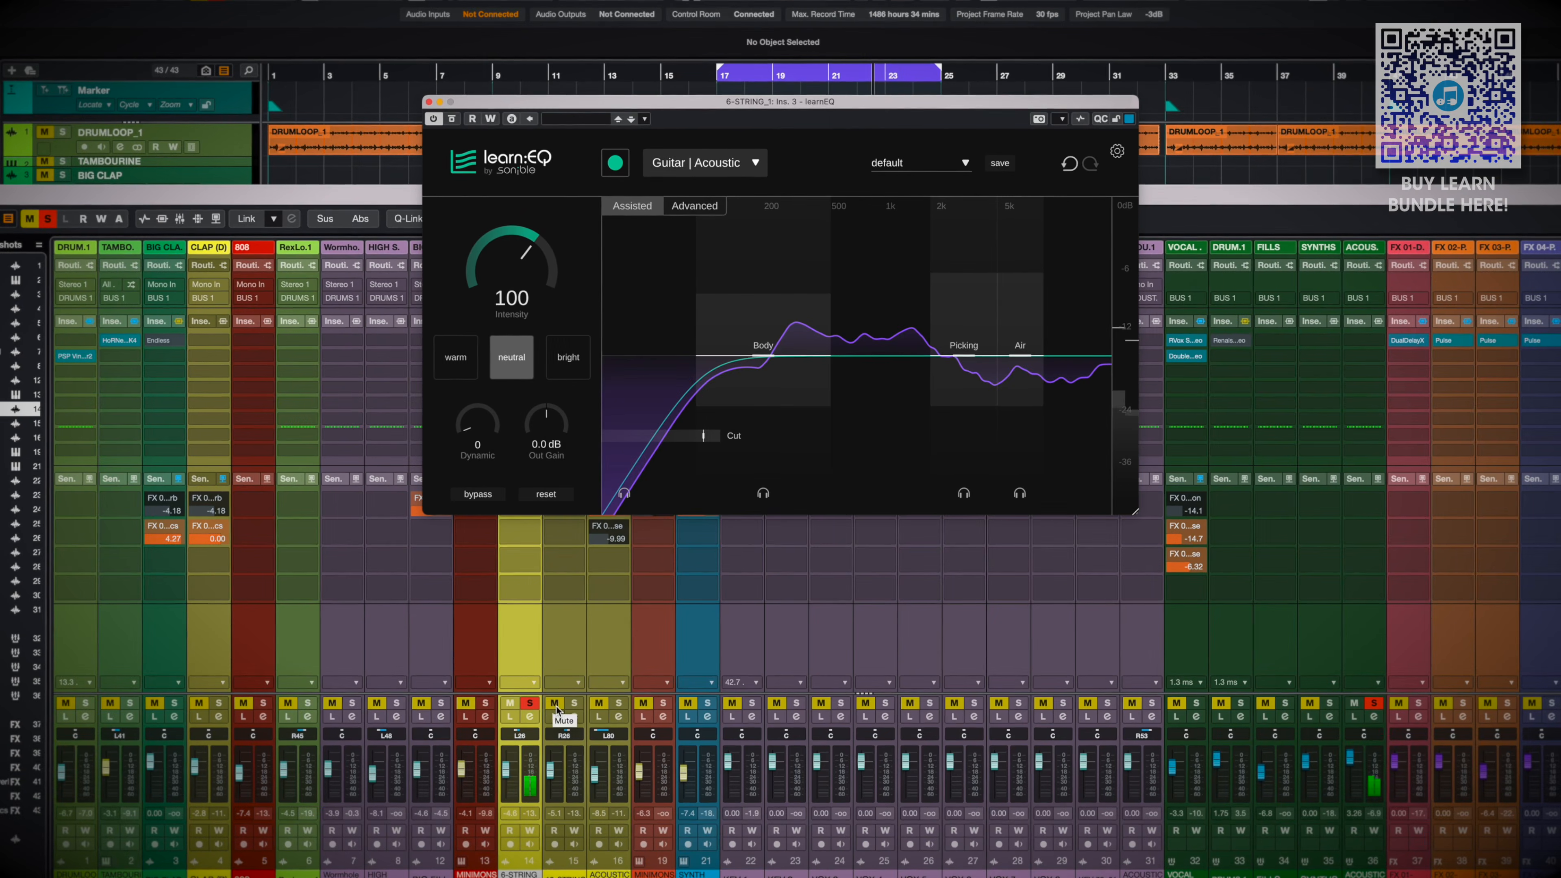
click(518, 744)
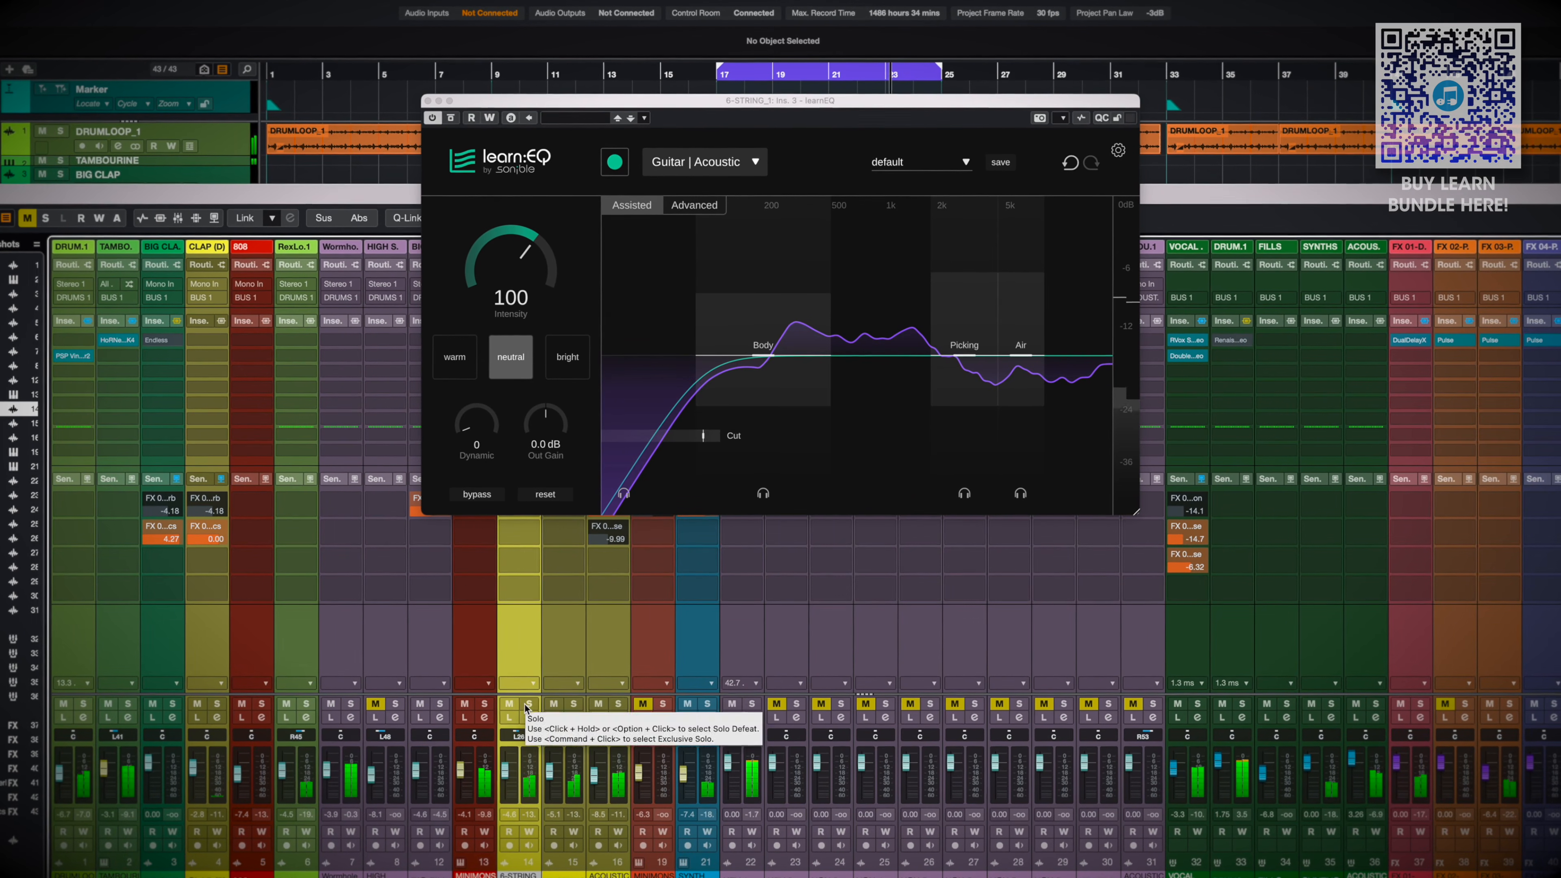
click(479, 494)
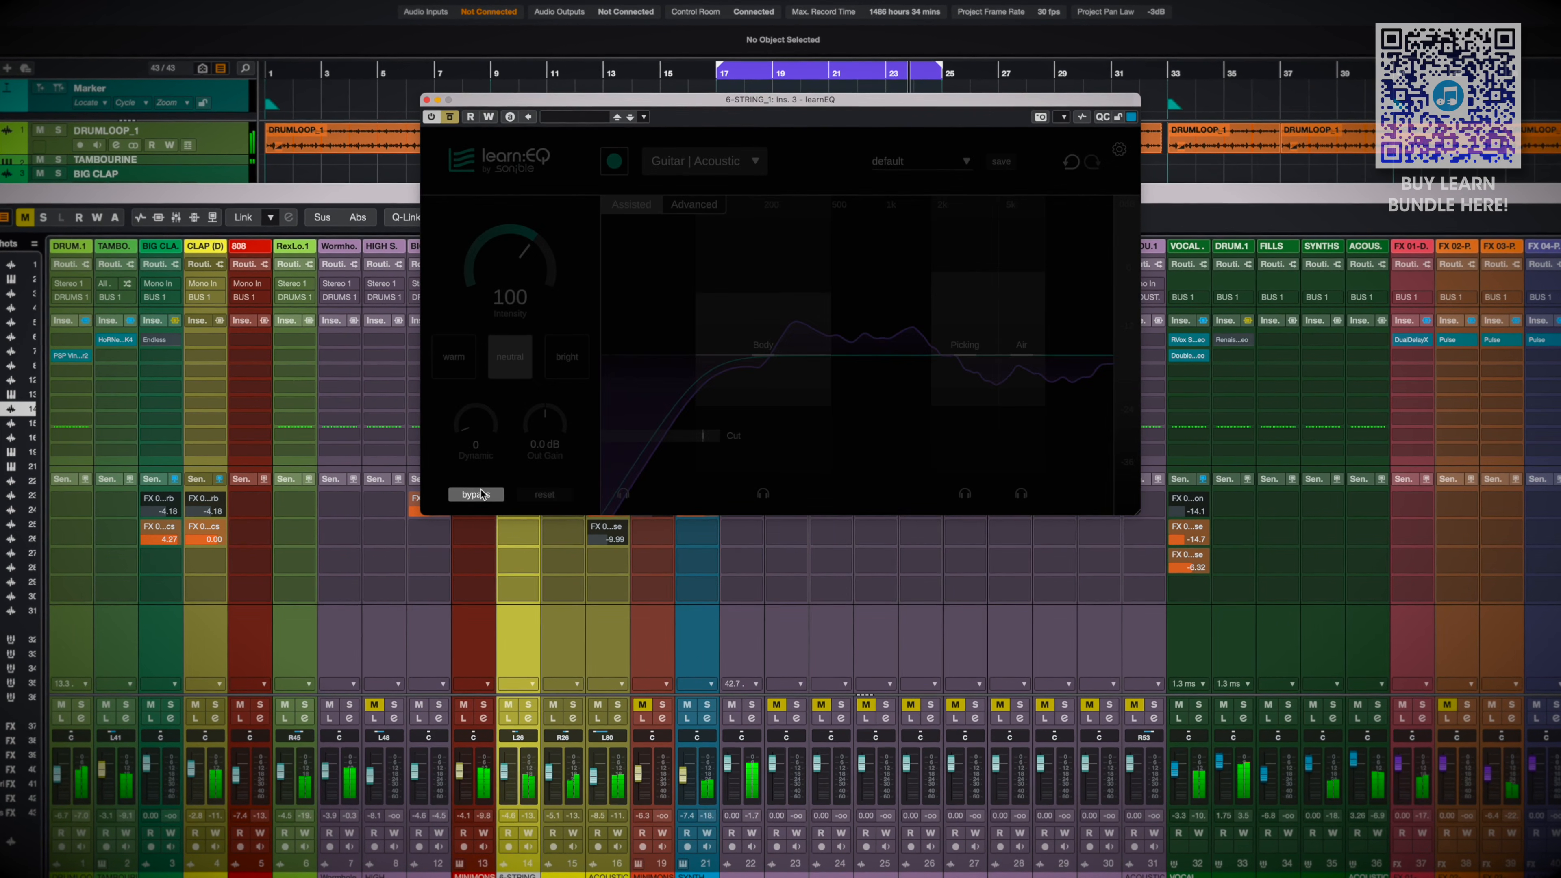
click(481, 494)
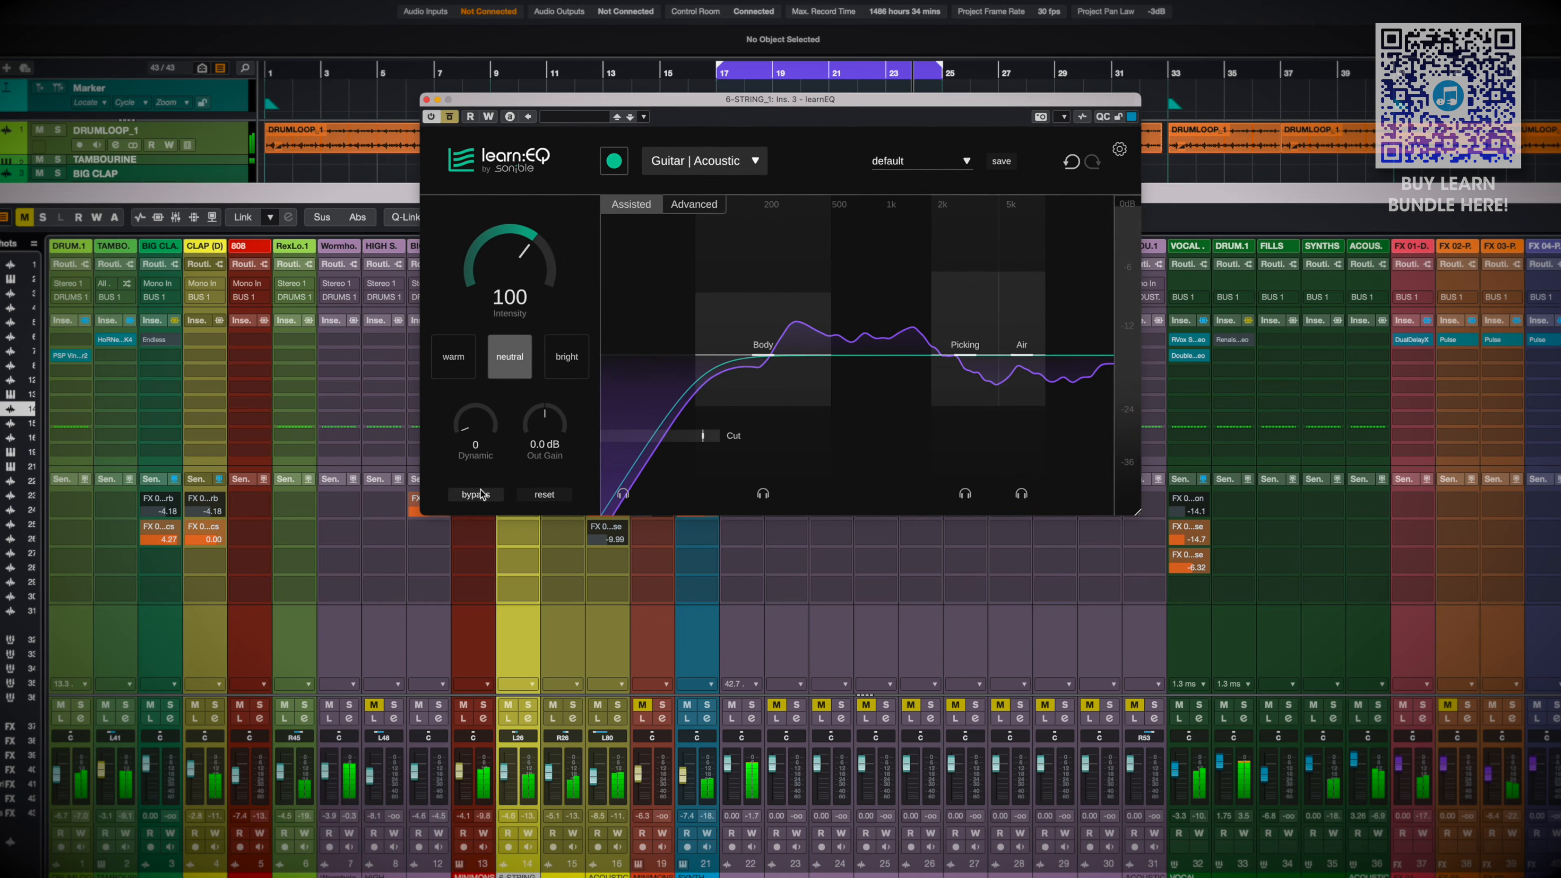
click(508, 719)
click(527, 706)
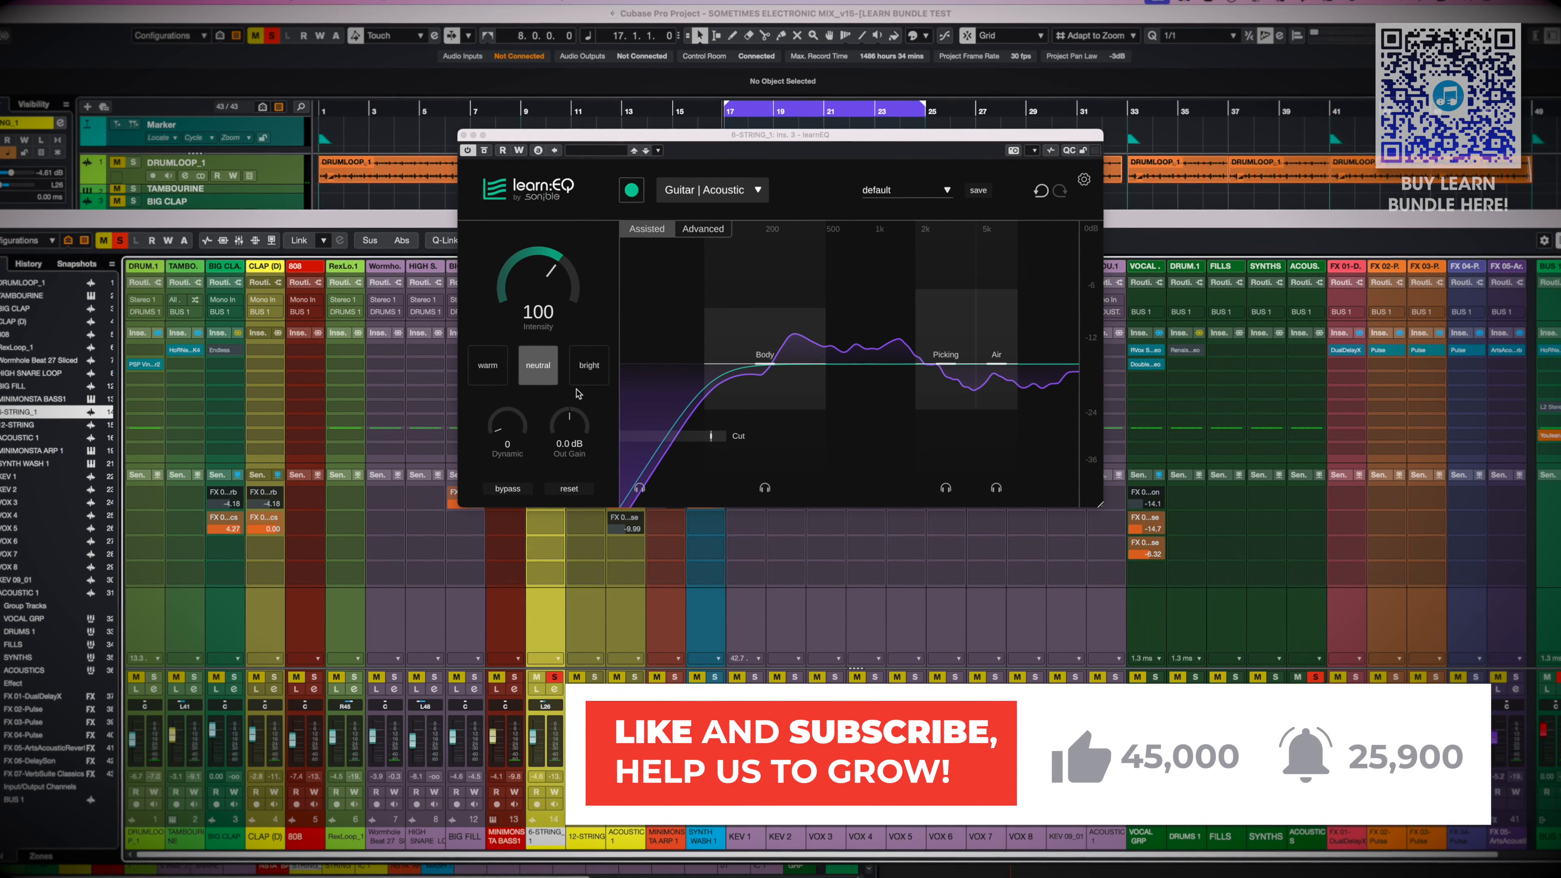
Switch the 6-string EQ's tonal style to bright
click(589, 377)
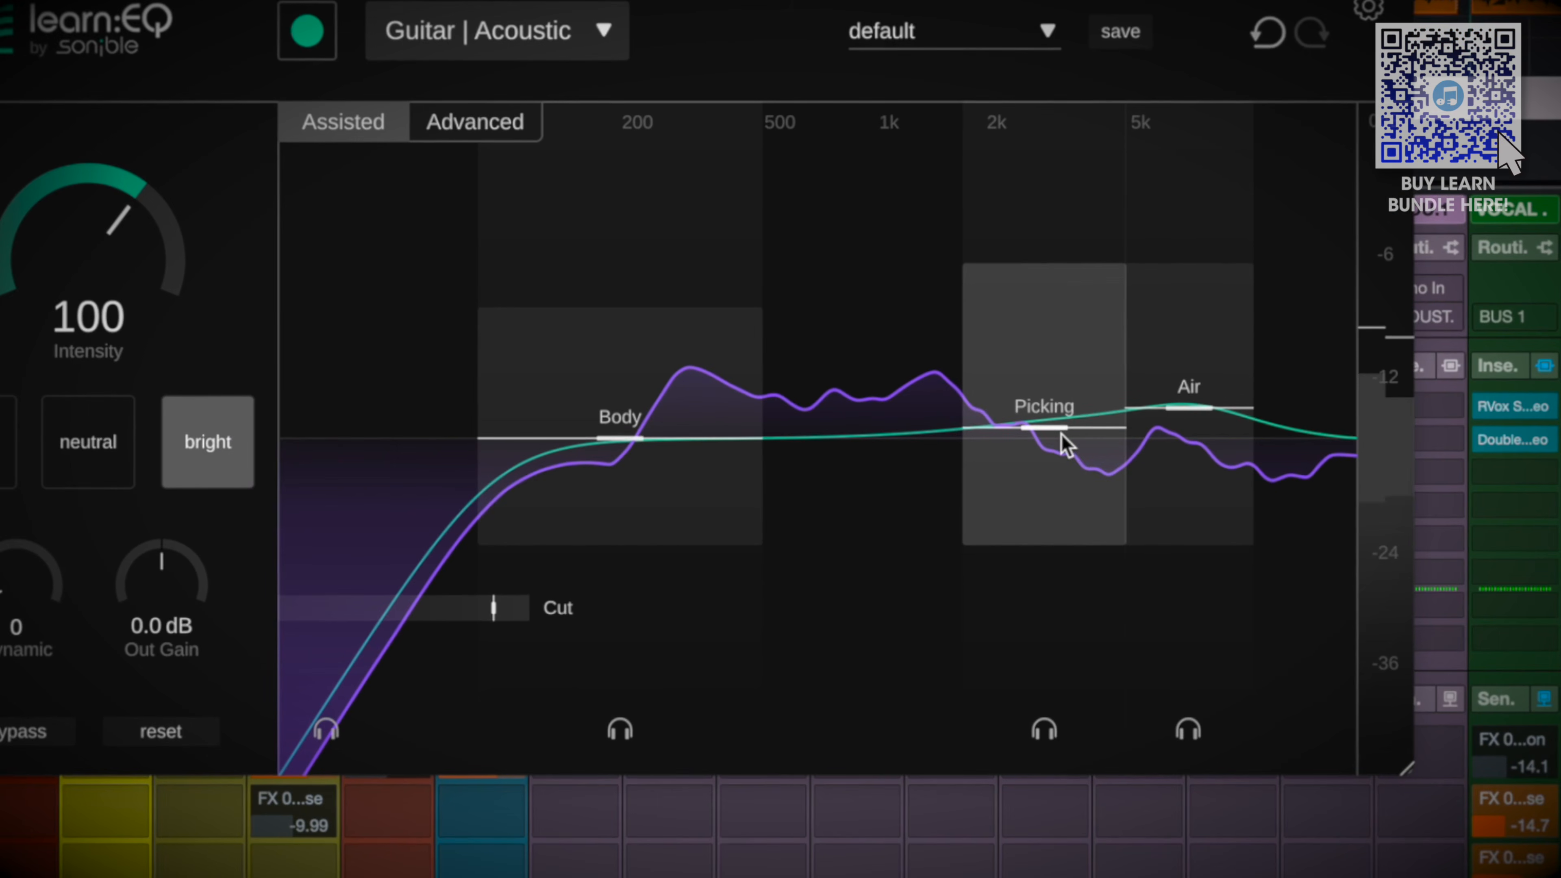
drag(1060, 434, 1061, 356)
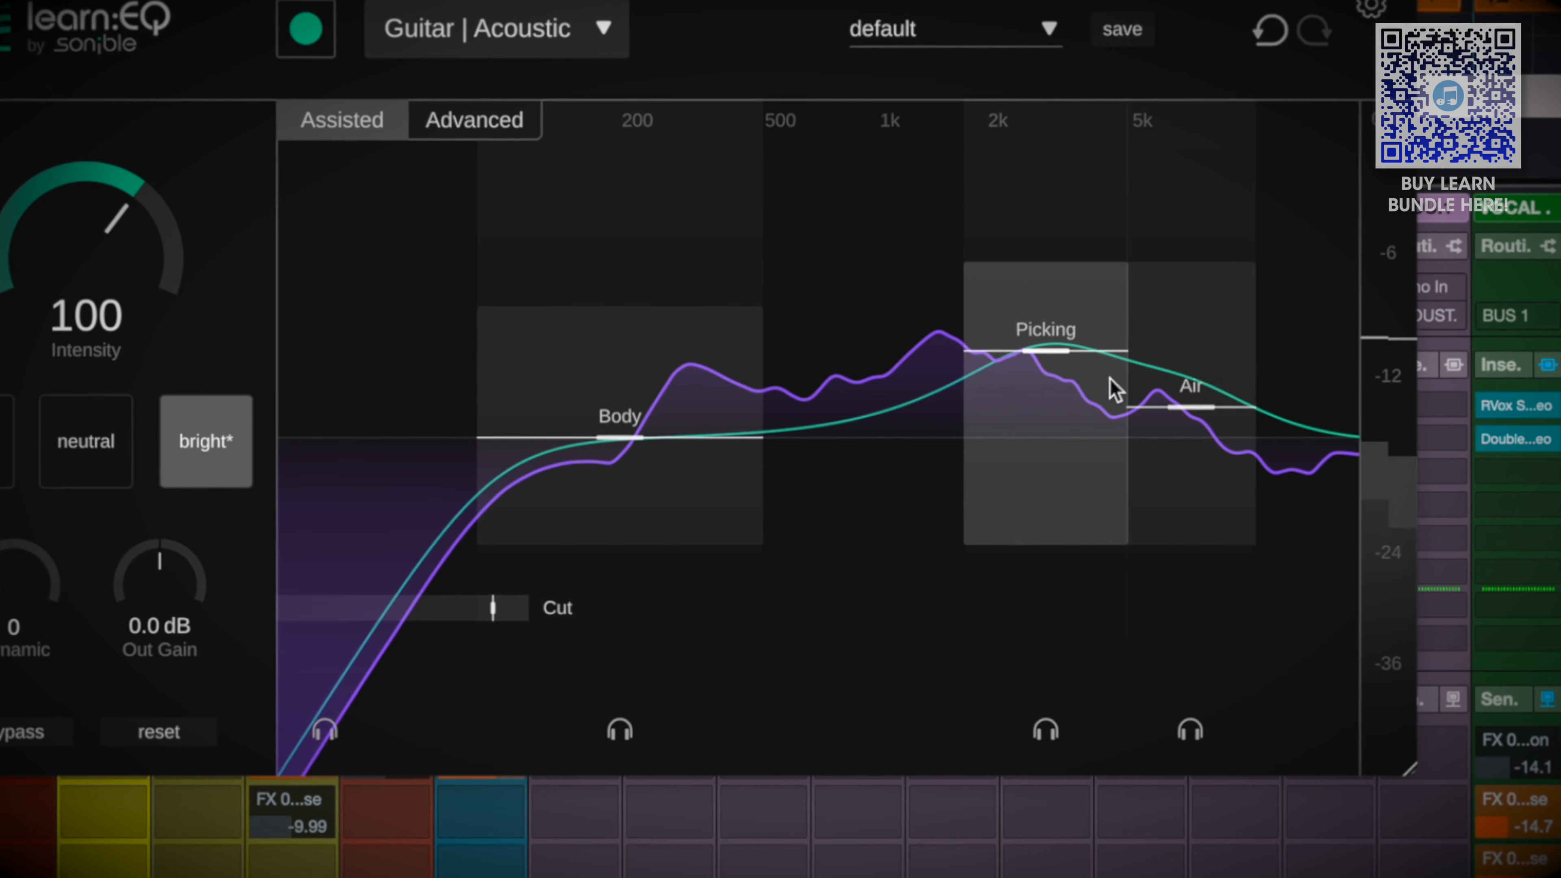
drag(1191, 407, 1192, 345)
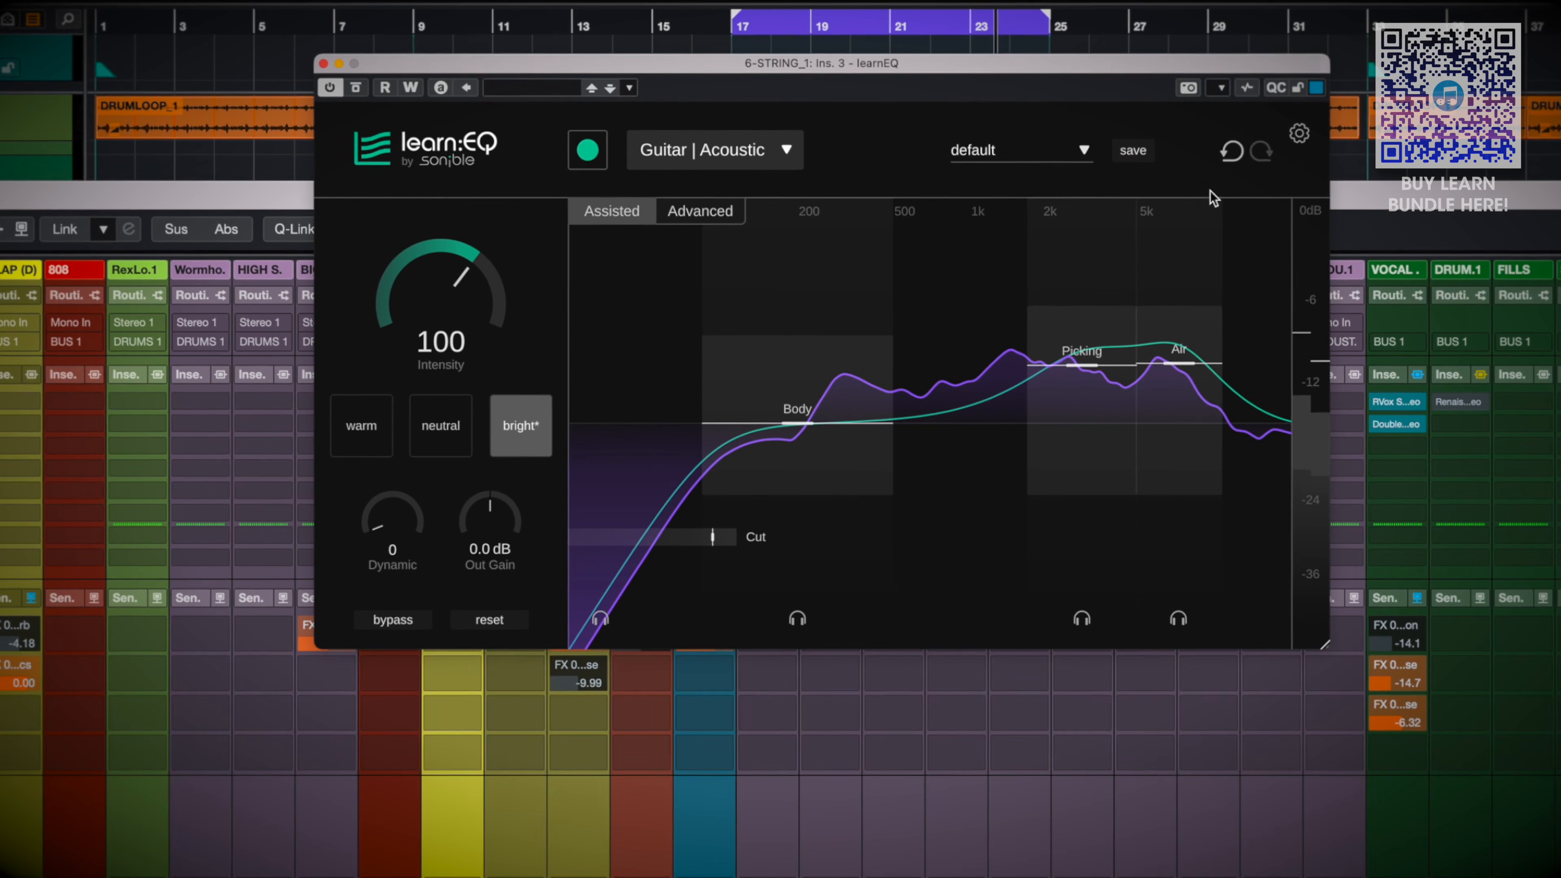
click(1231, 150)
click(1231, 150)
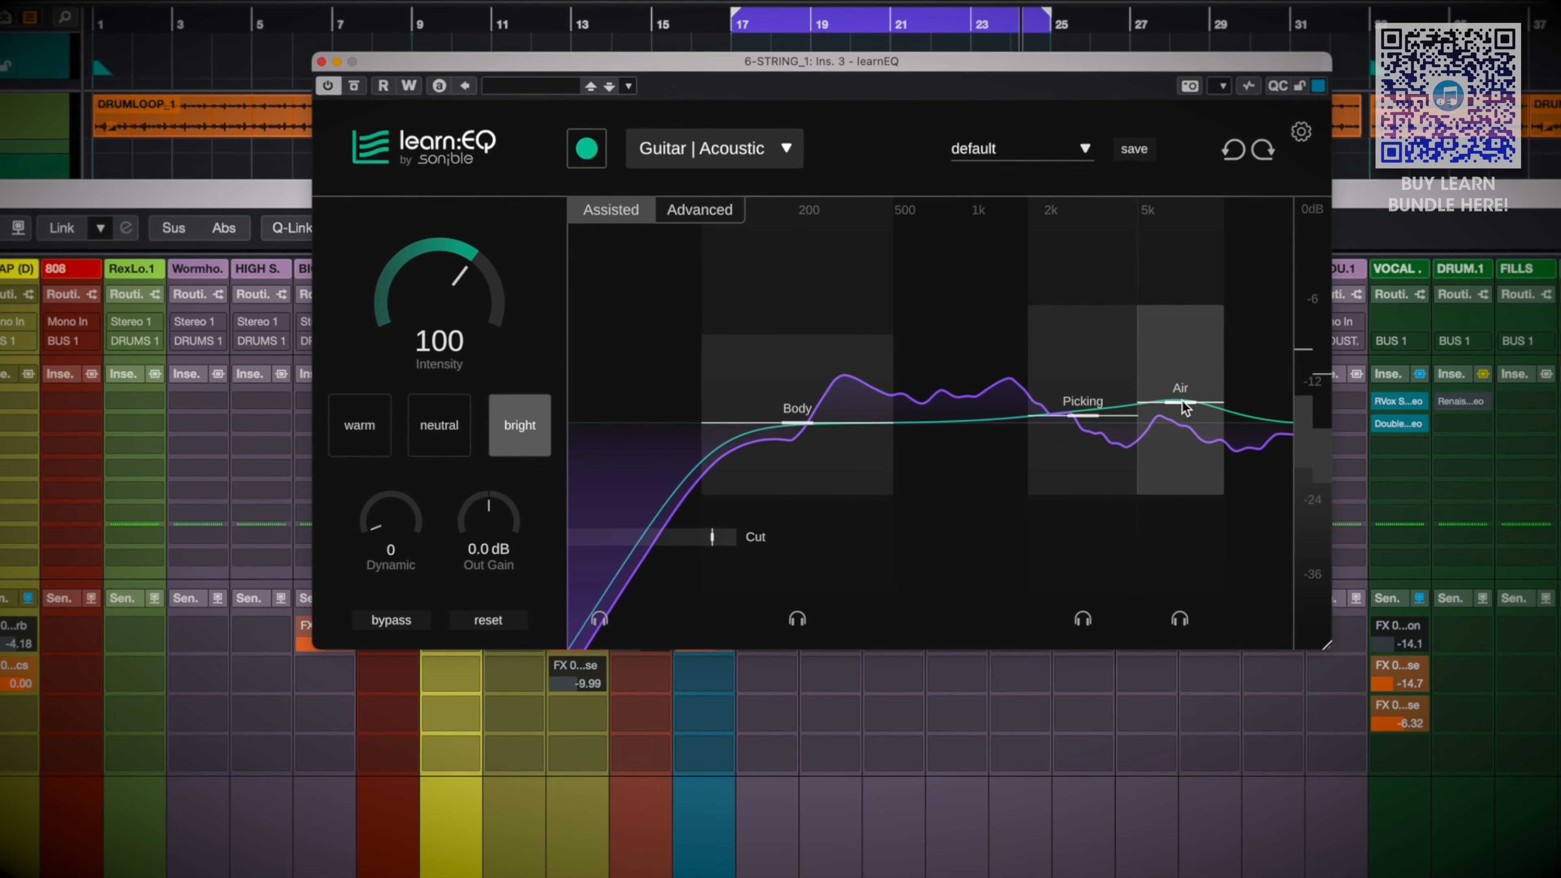
Raise the Air band slightly and the Picking band a bit more, and compare the result against bypass
drag(1176, 402, 1185, 407)
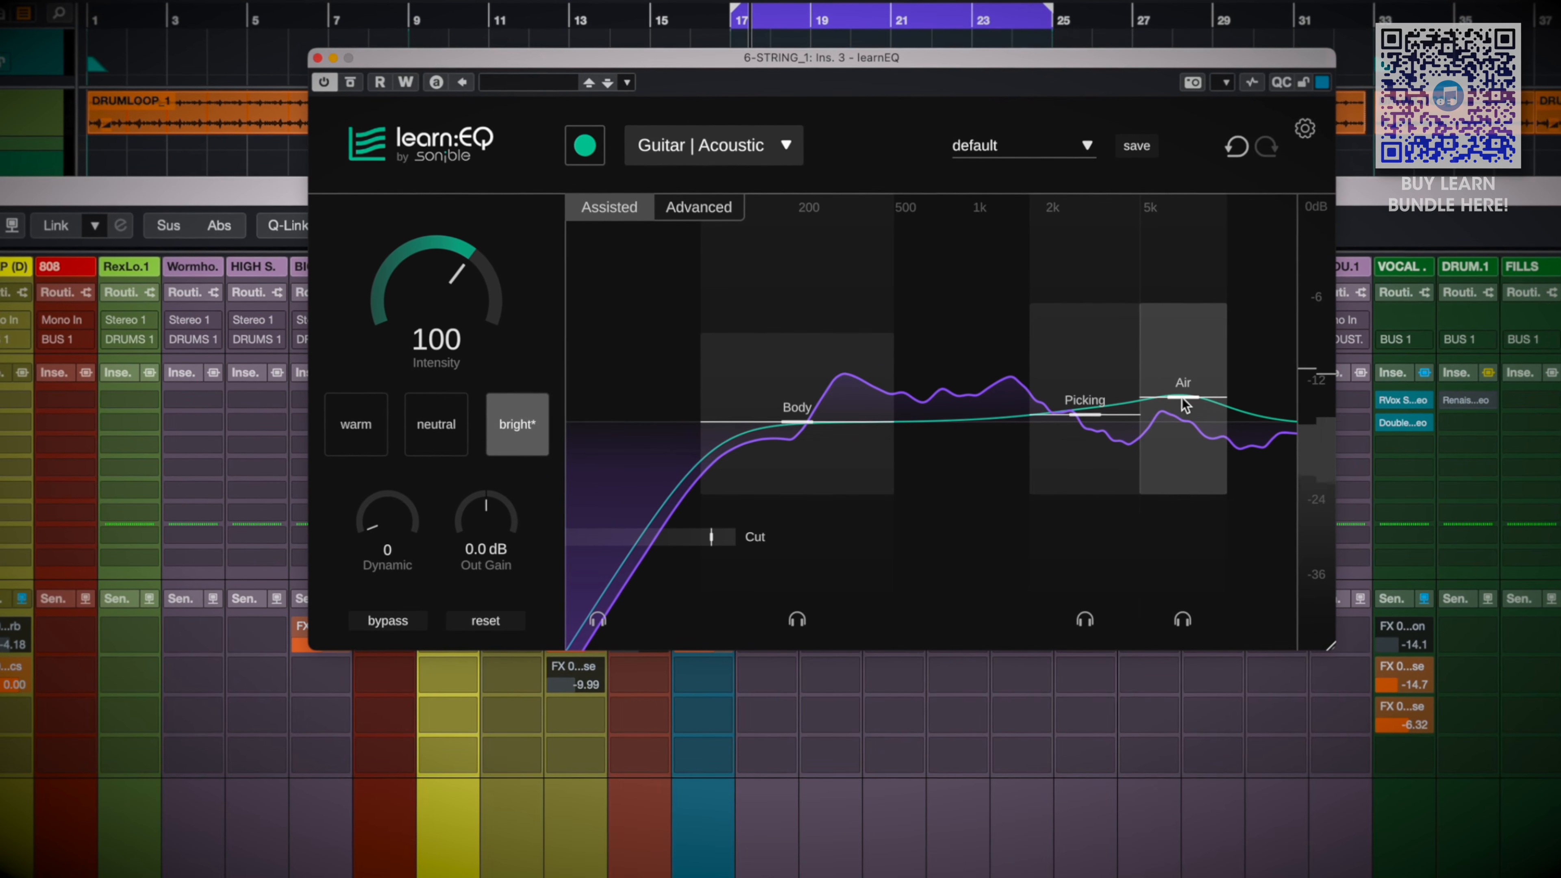
drag(1086, 415, 1179, 400)
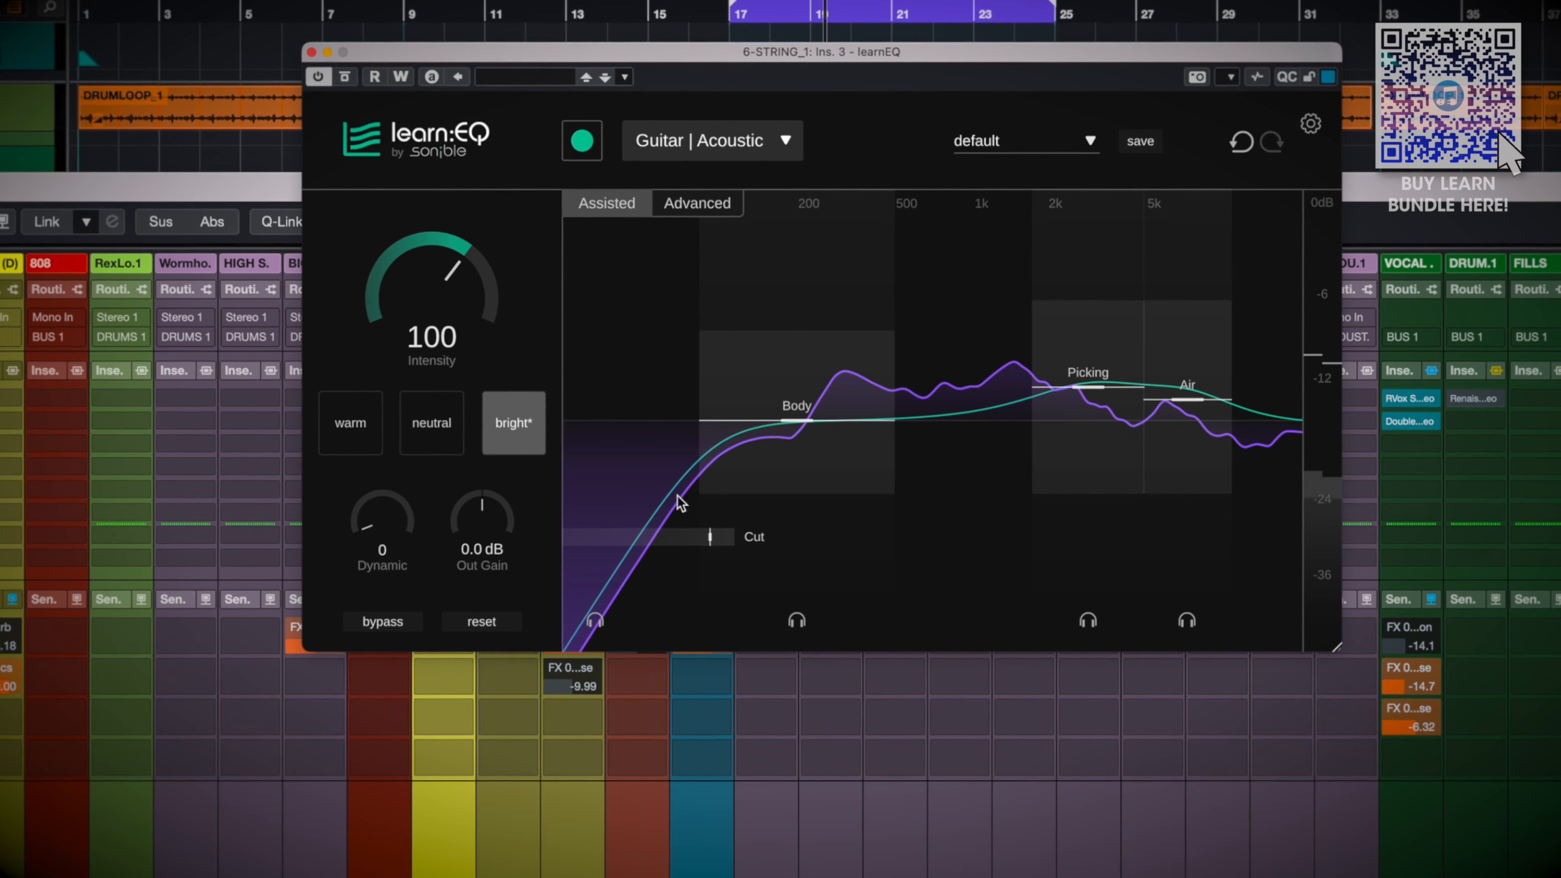
click(380, 624)
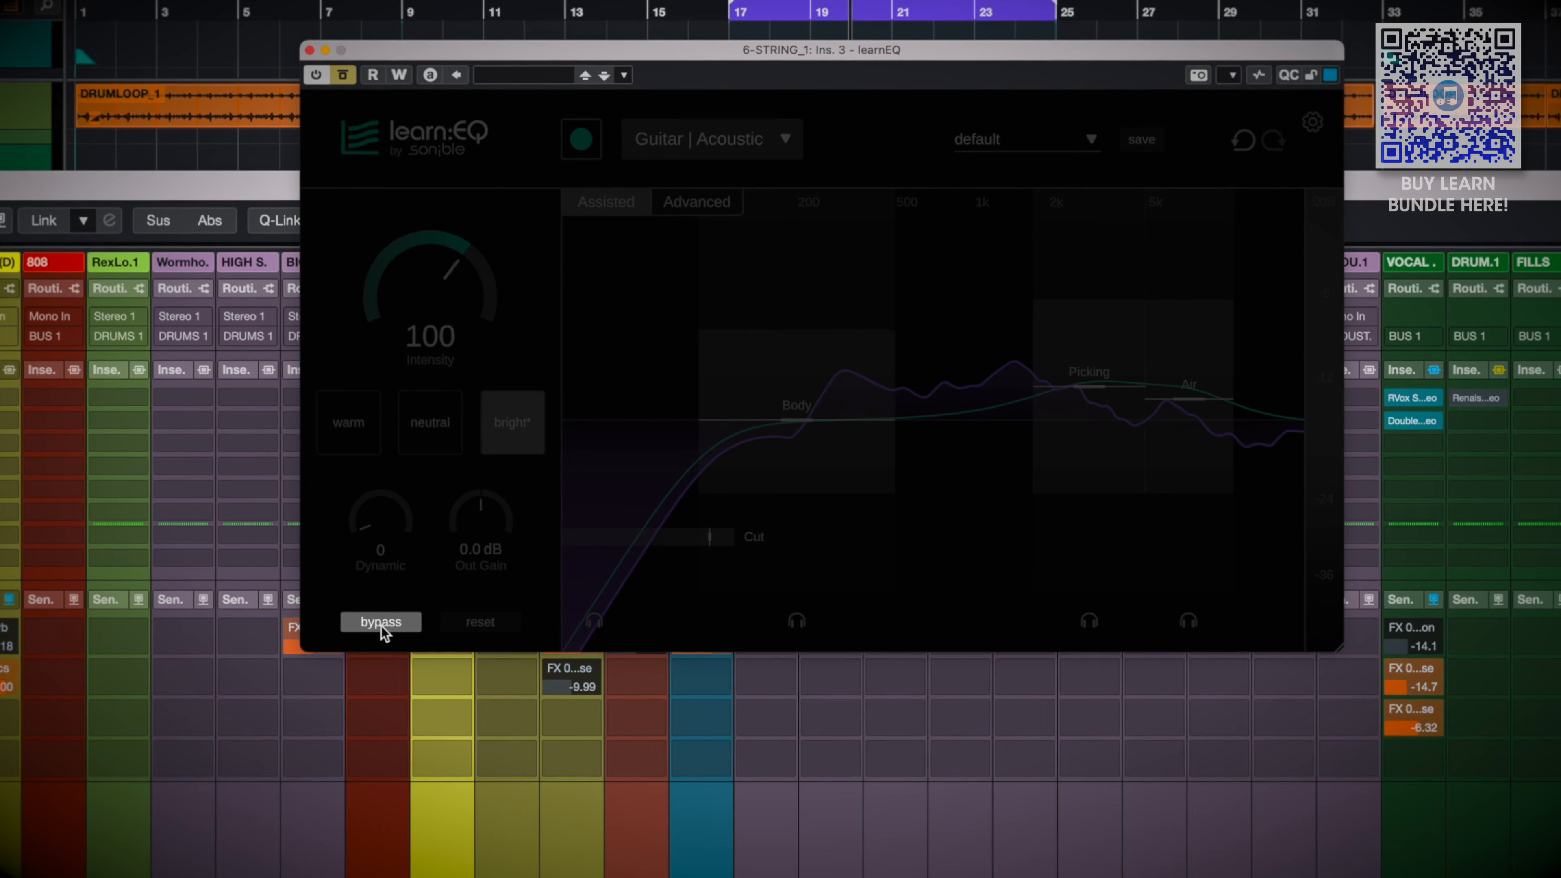
click(381, 623)
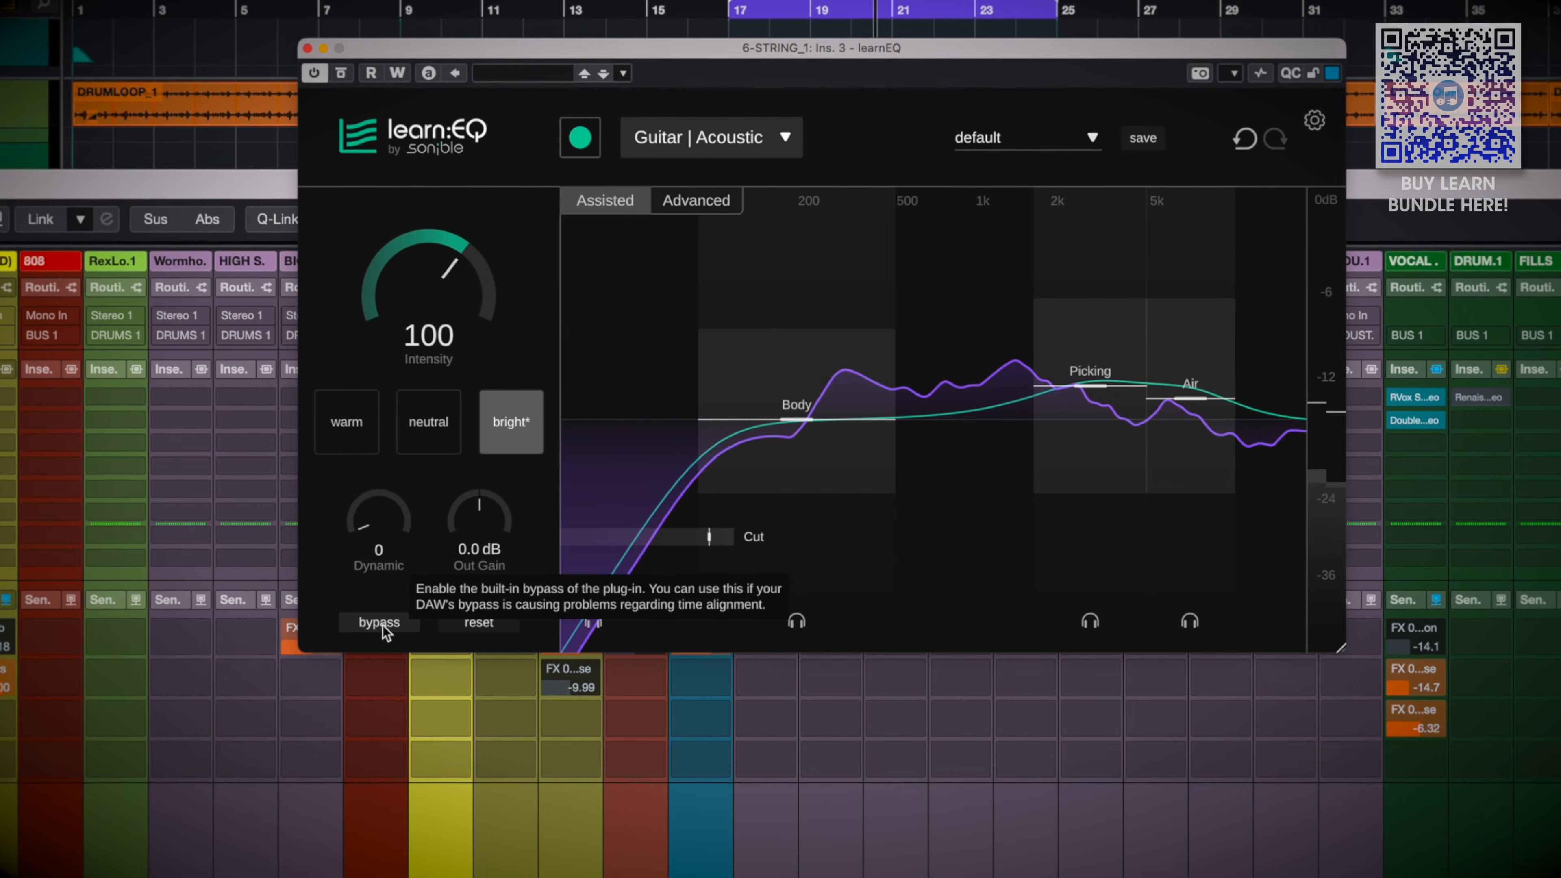
In the Advanced view, move the Air band's node slightly higher in both gain and frequency
click(697, 200)
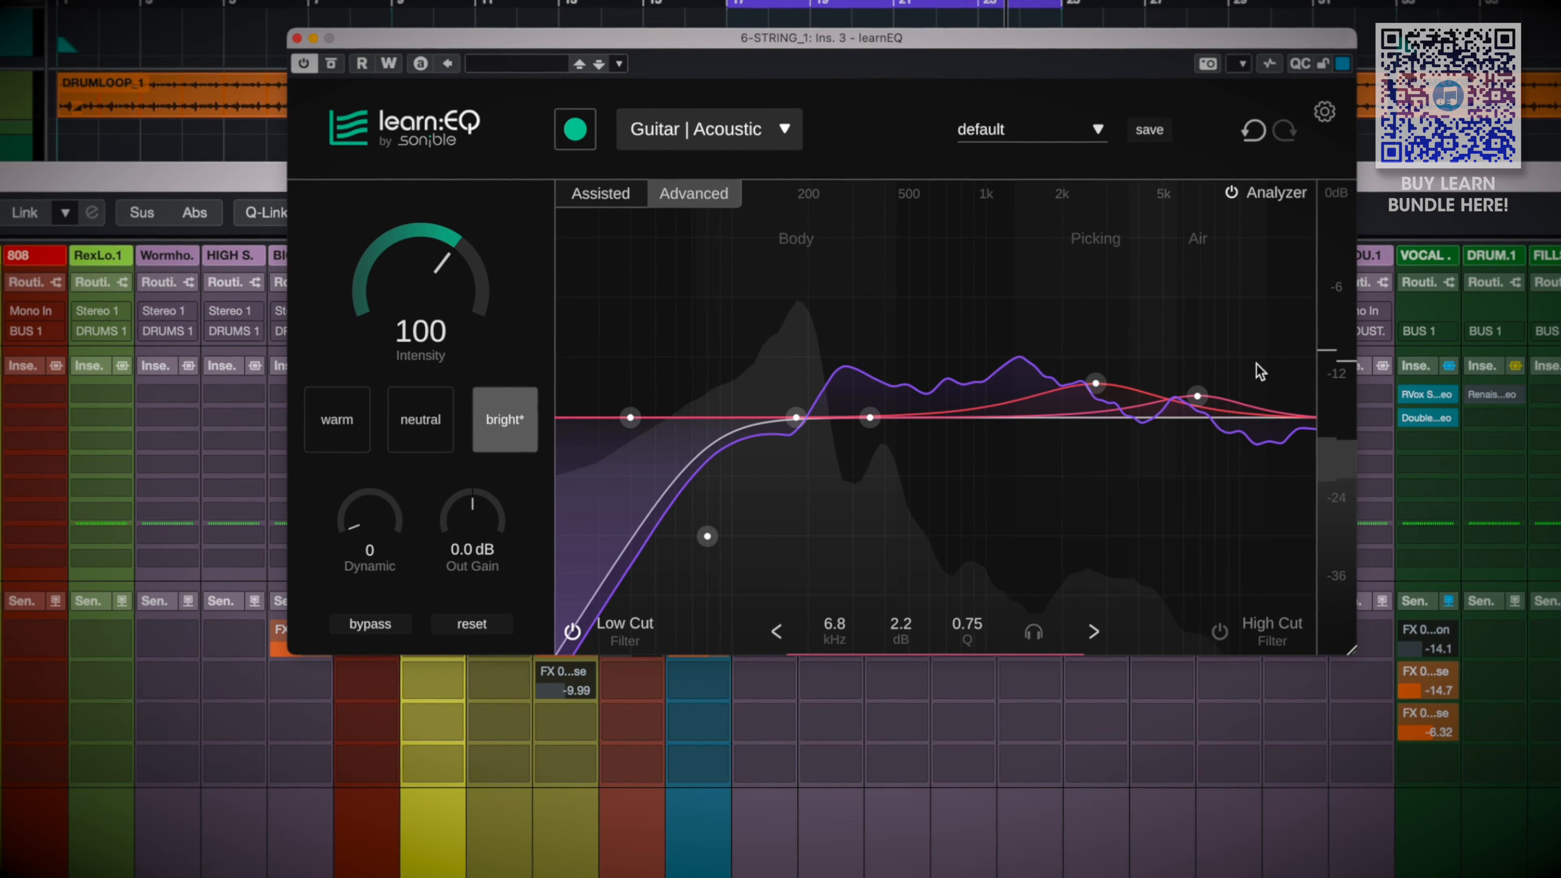
drag(1197, 396, 1226, 382)
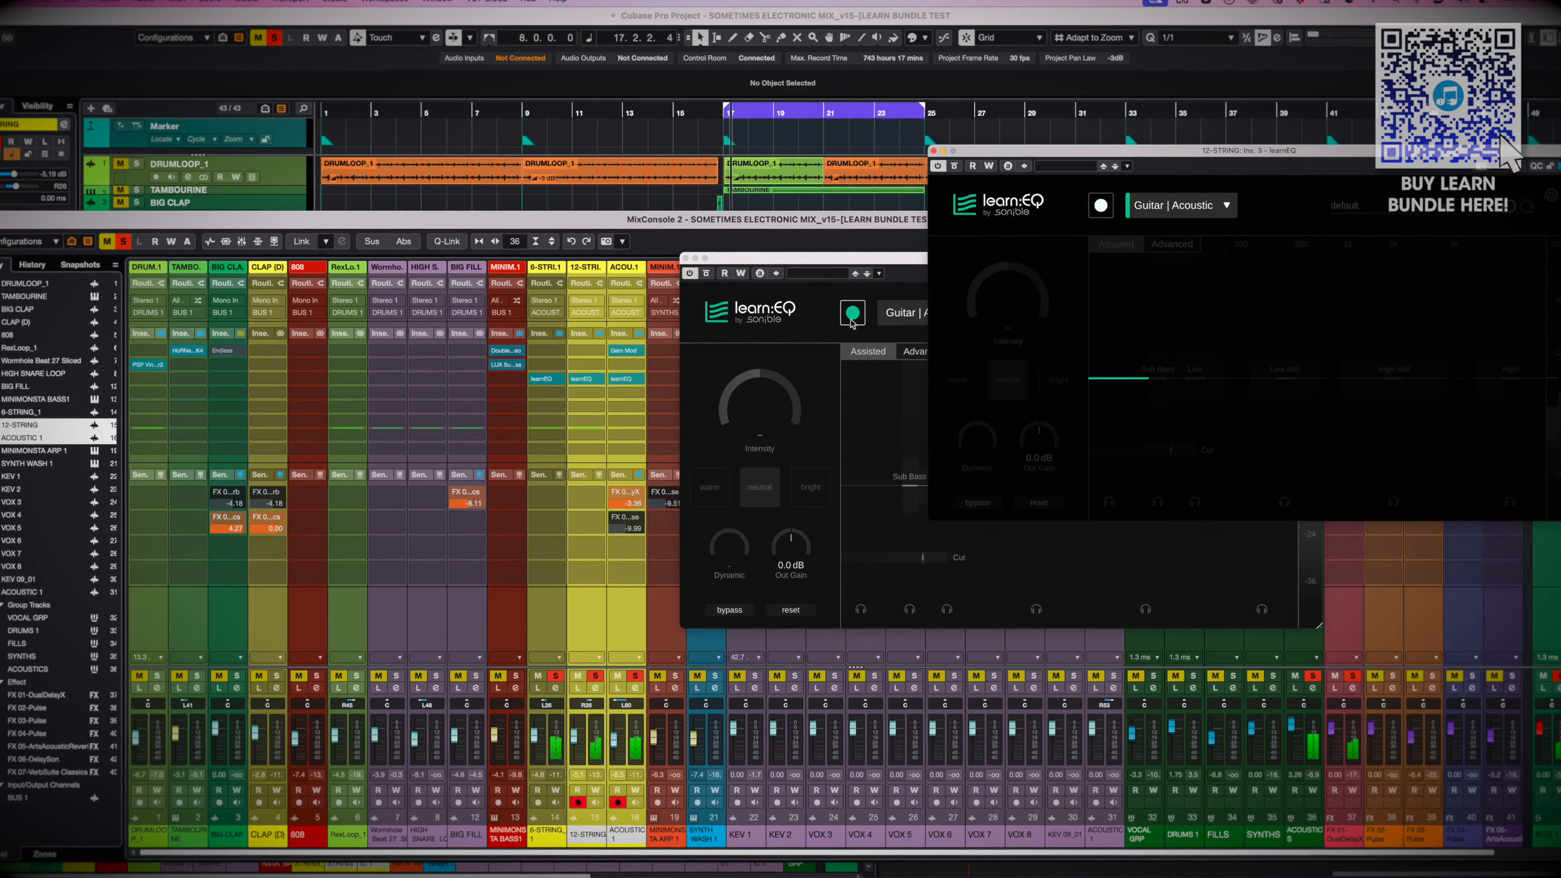
Arrange the ACOUSTIC 1 and 12-STRING learnEQ windows side by side to review their learned curves, and close both windows
drag(867, 266, 451, 180)
drag(1106, 156, 1098, 177)
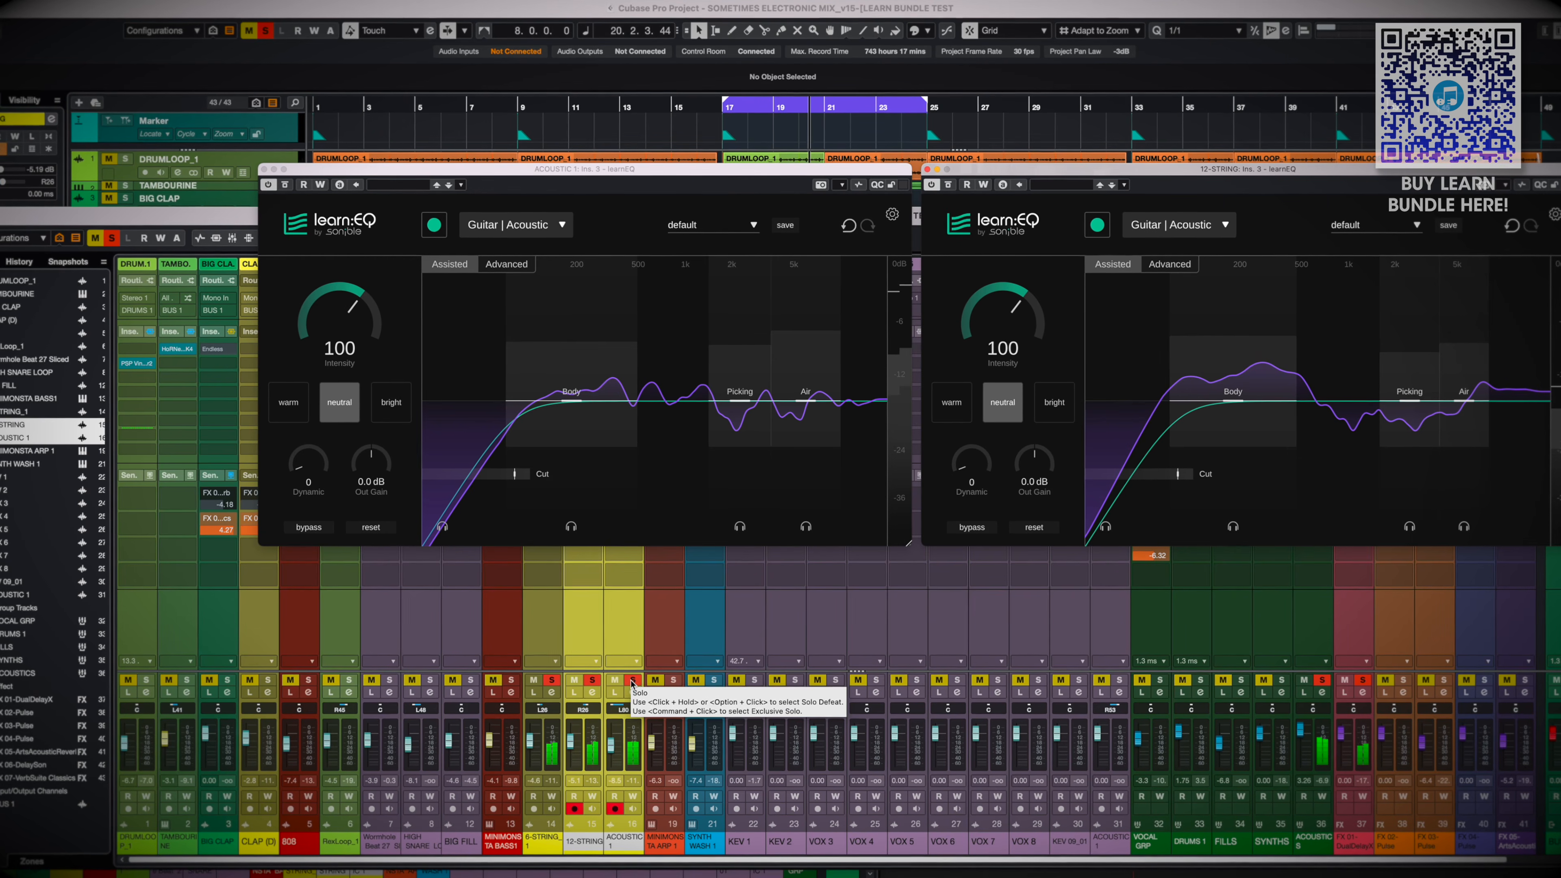
click(738, 193)
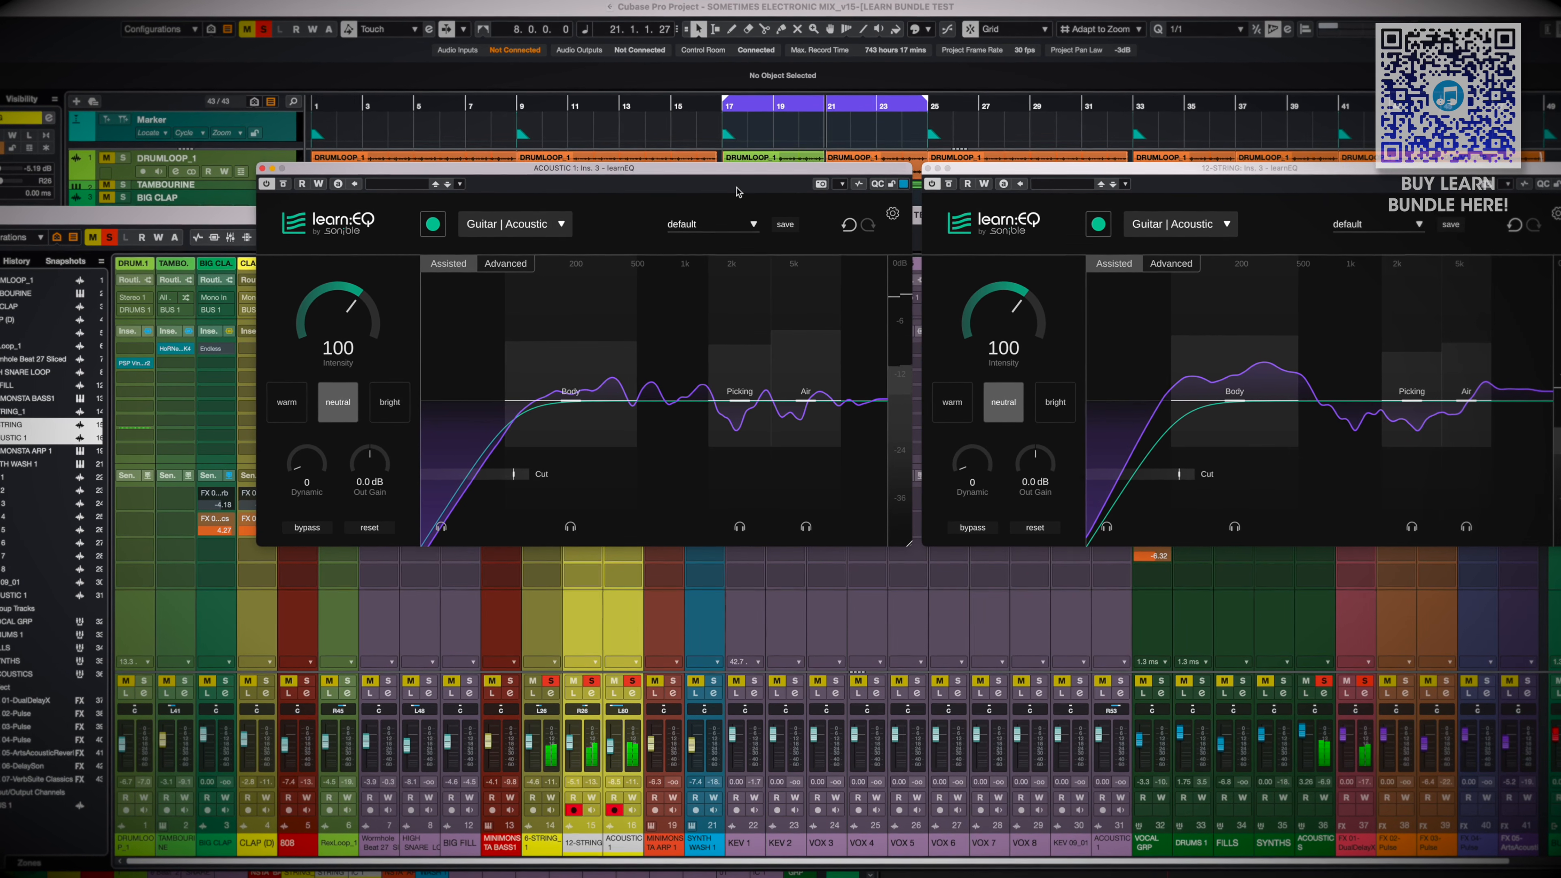
key(super+w)
key(super+w)
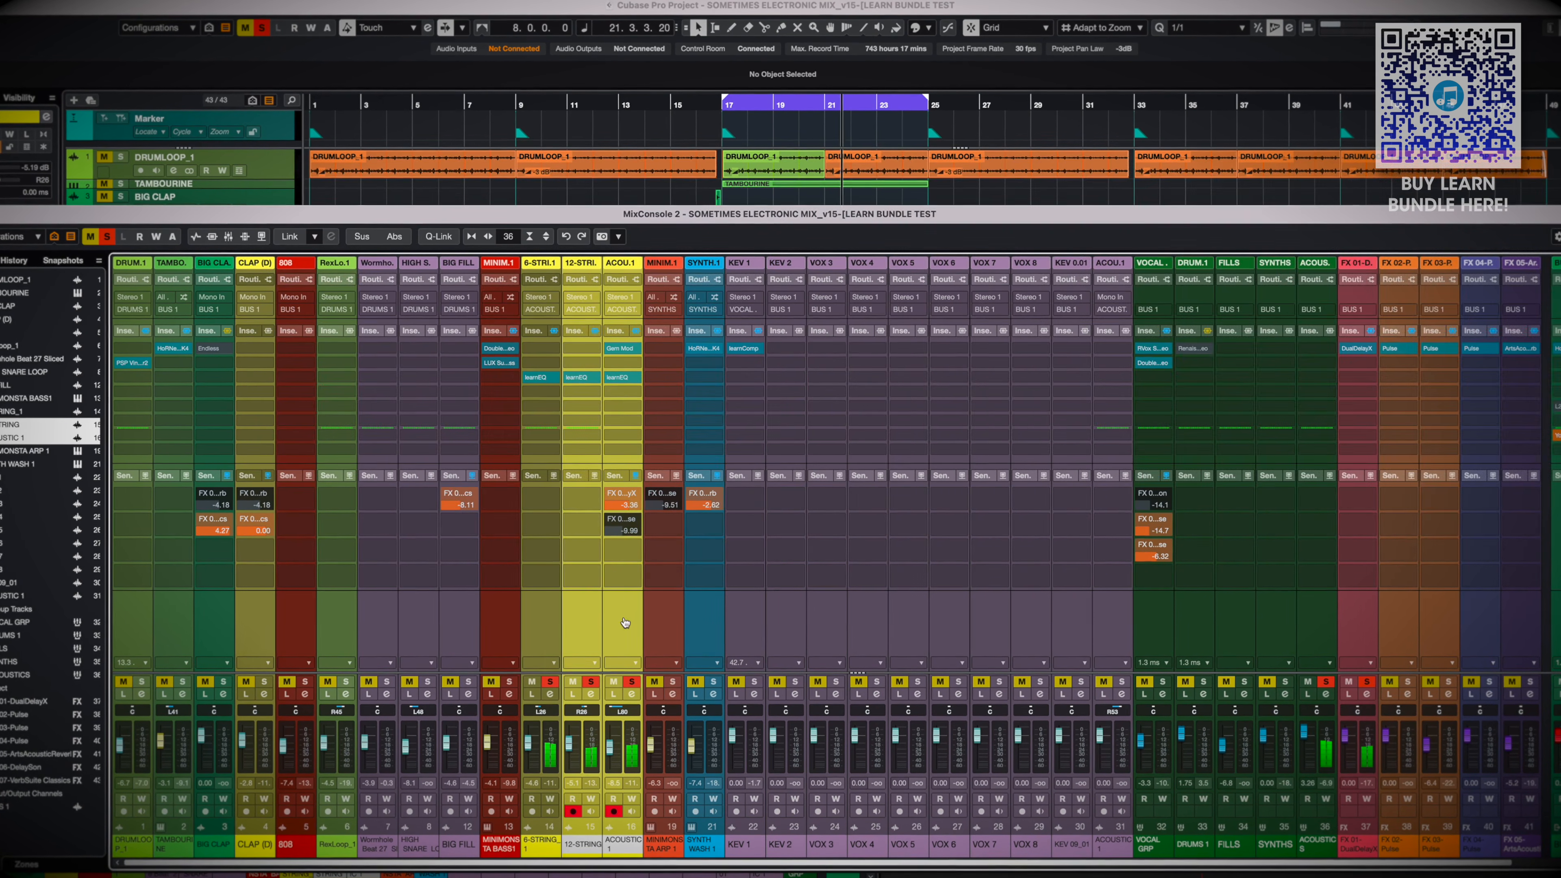
Compare the three linked guitar channels with learnEQ bypassed and active, and close ACOUSTIC 1's plug-in window with only that channel selected
click(610, 377)
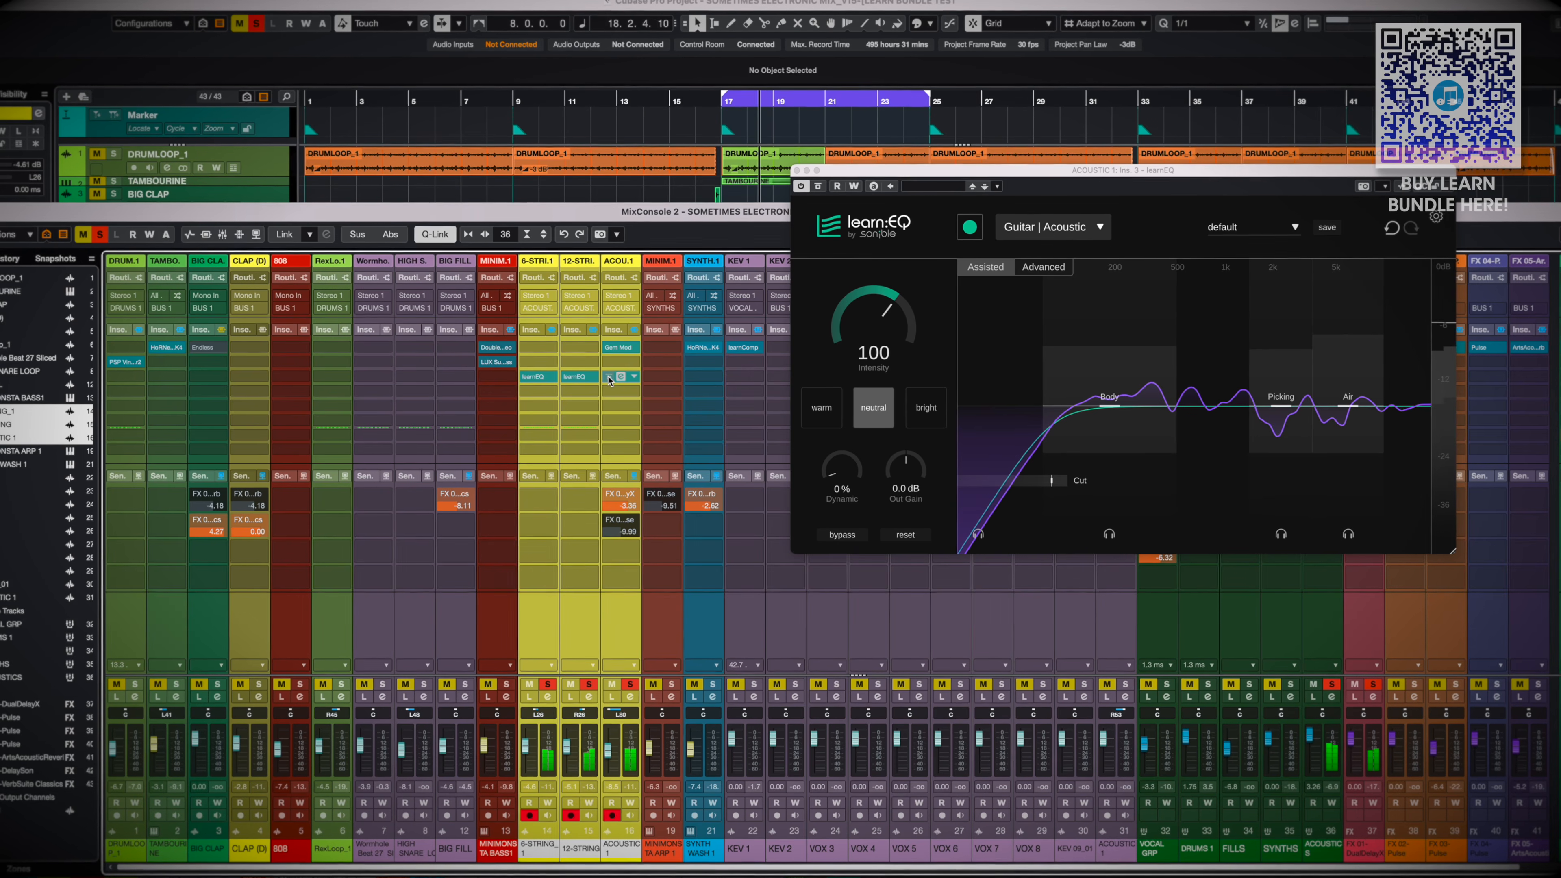
click(608, 376)
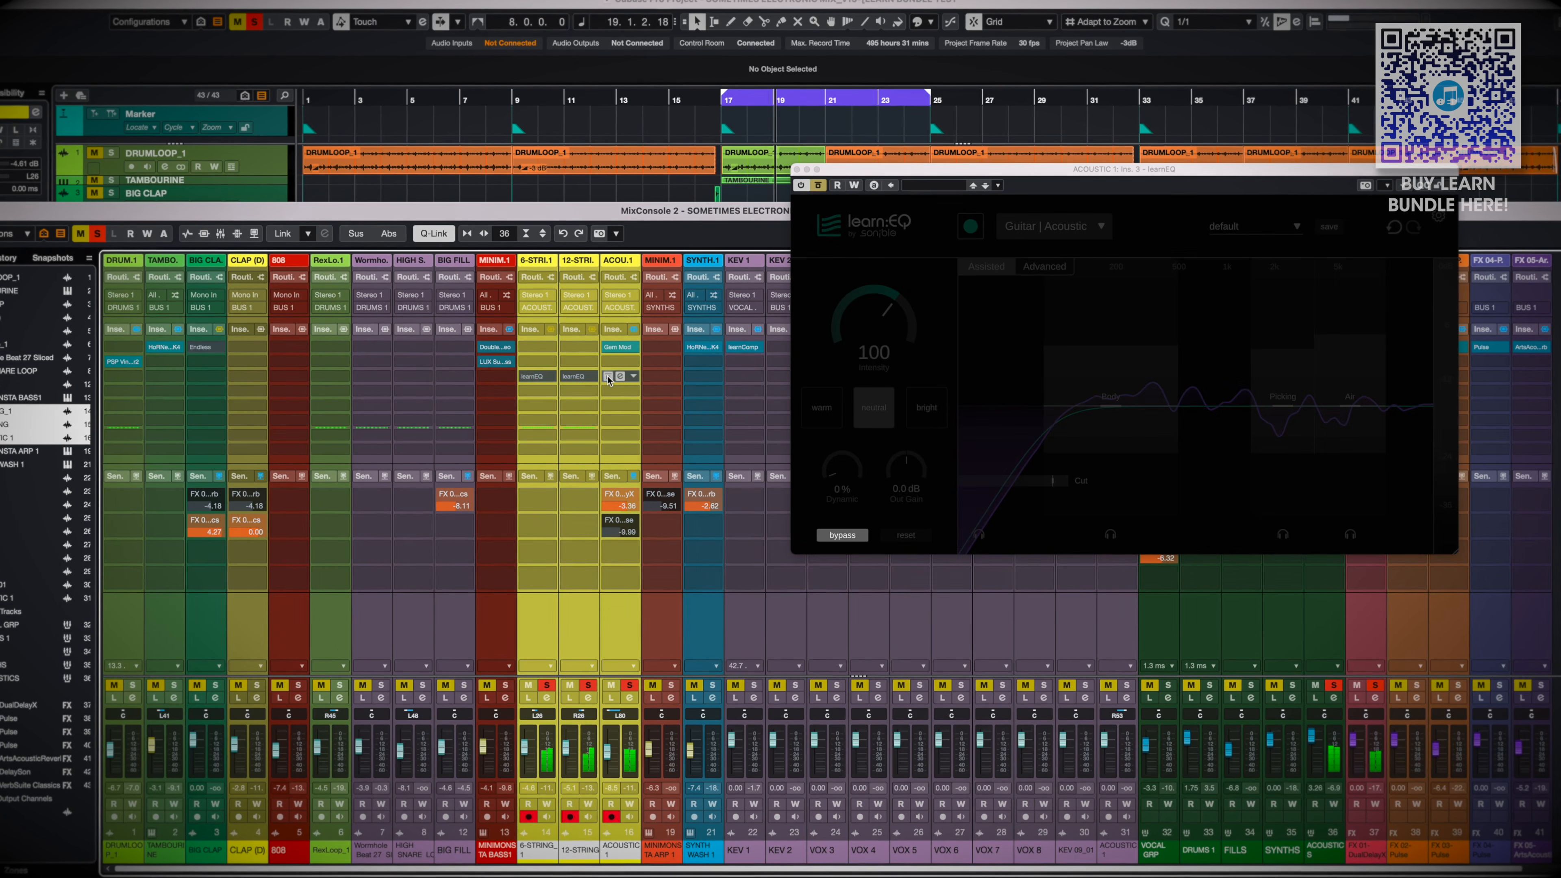
click(608, 377)
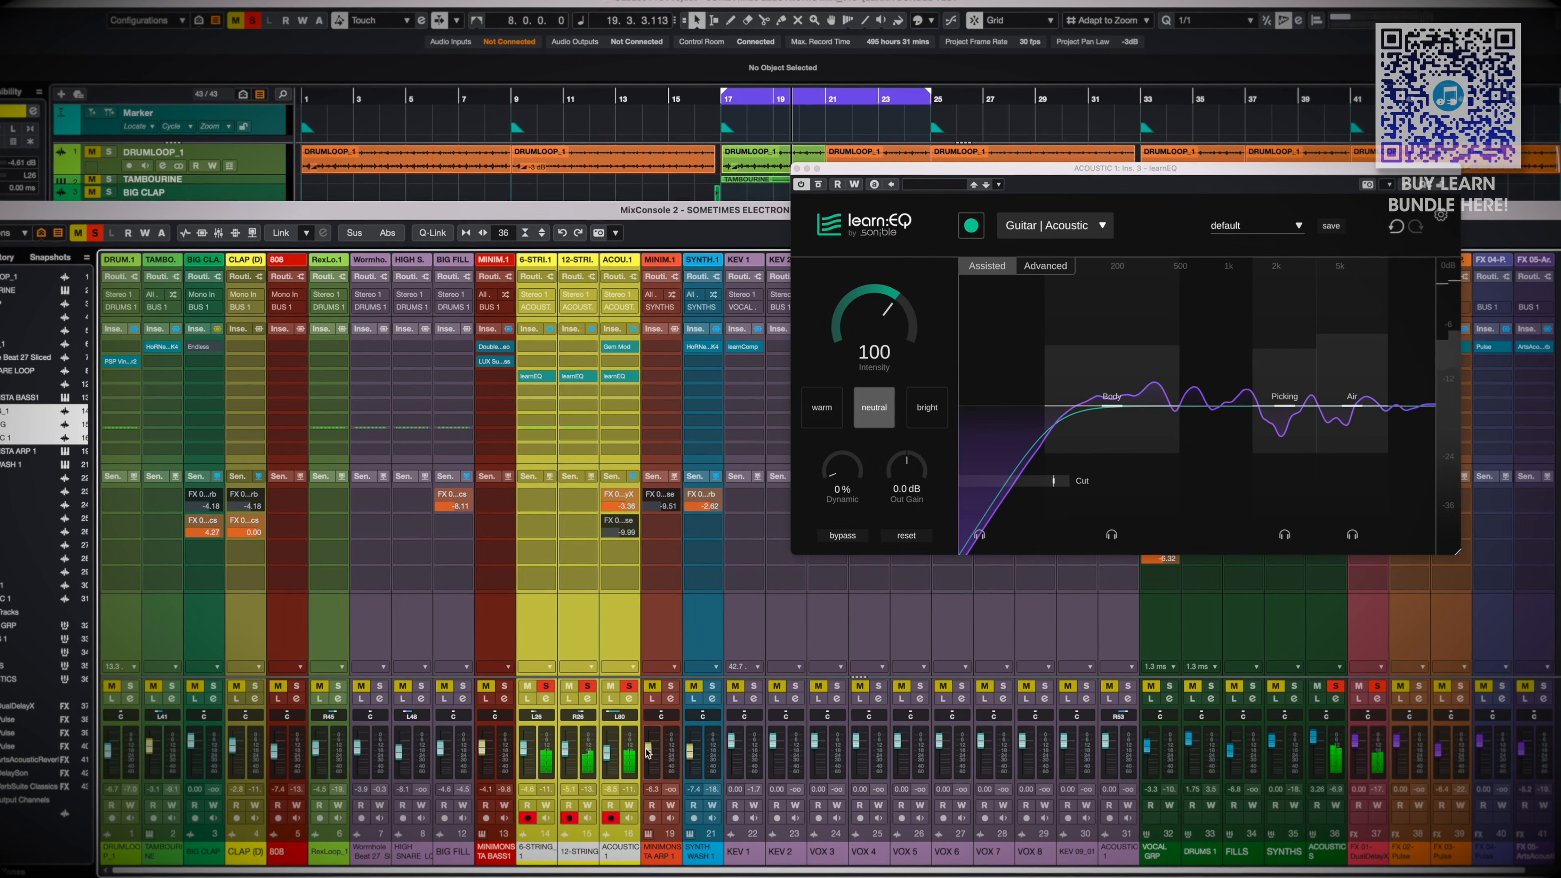
click(631, 751)
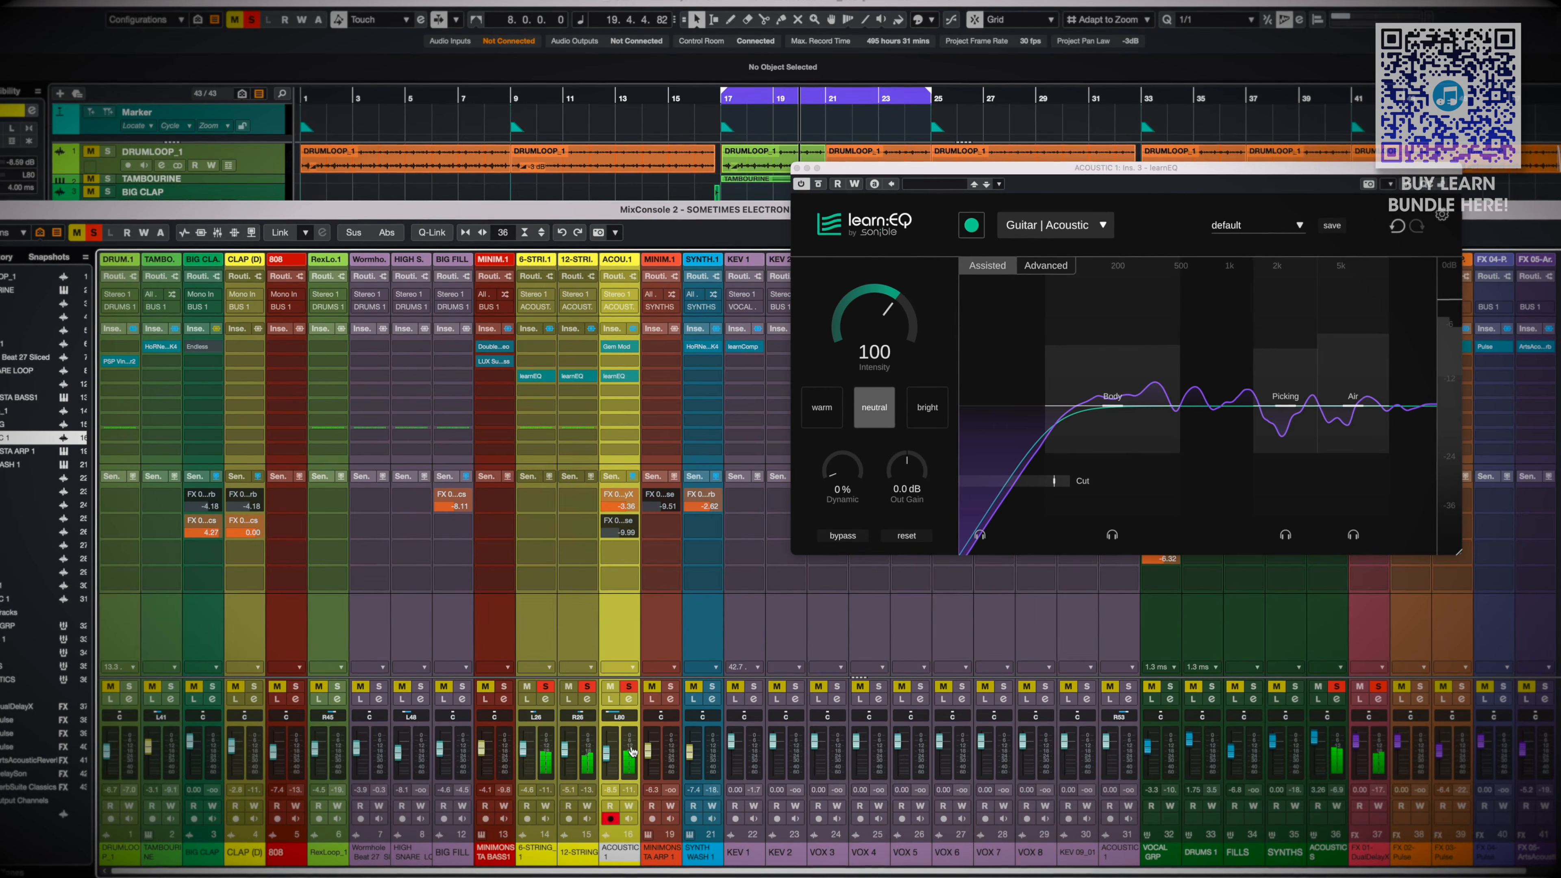
click(619, 376)
mouse_move(624, 379)
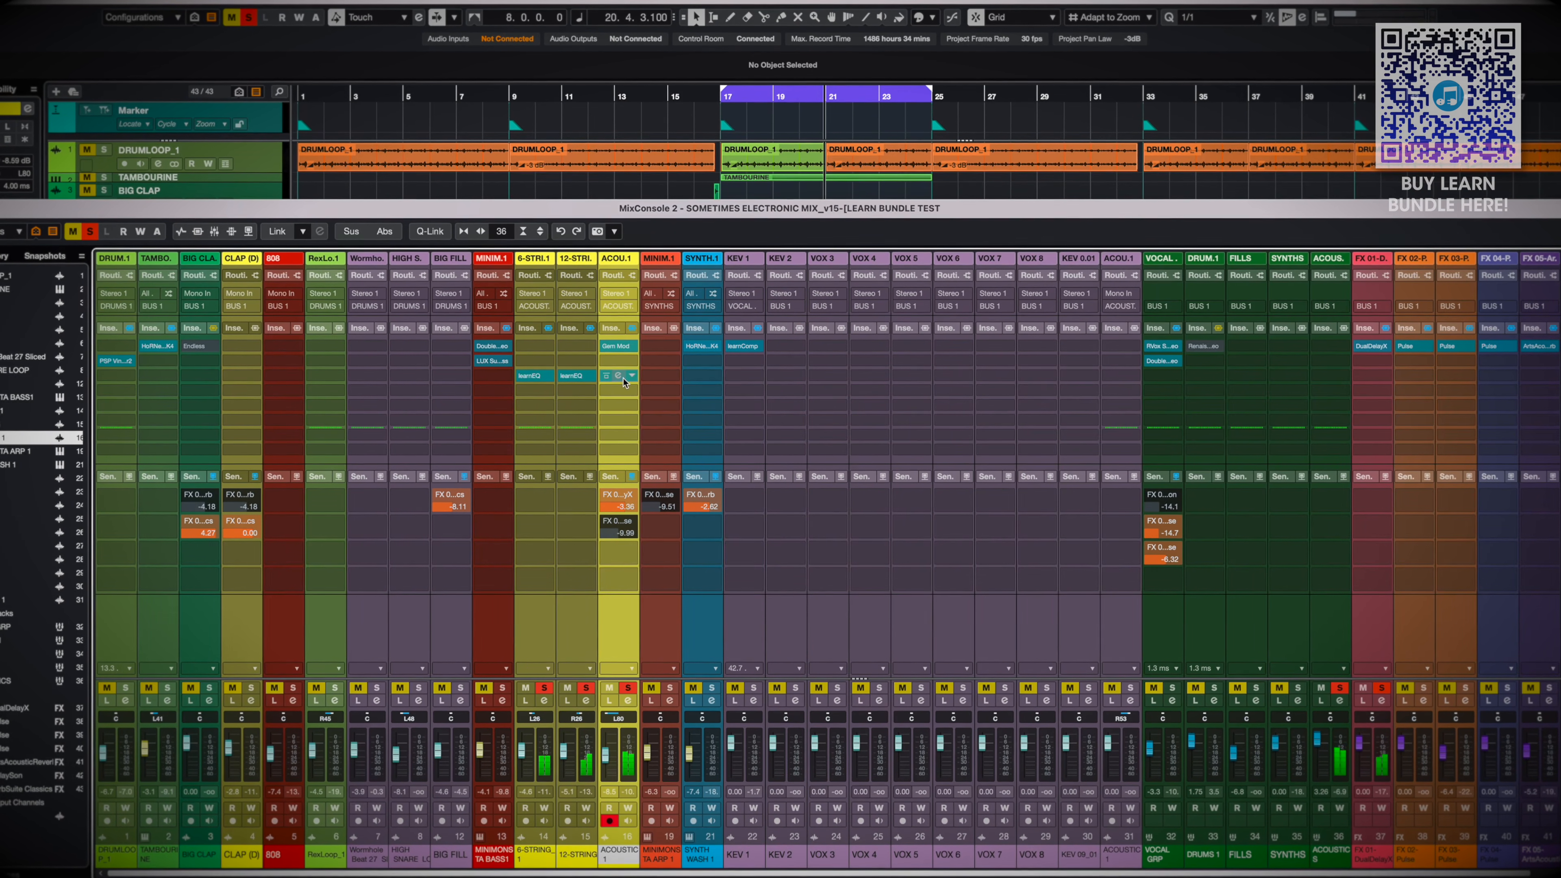
In ACOUSTIC 1's learnEQ, choose the bright style and raise the Air band further
click(619, 376)
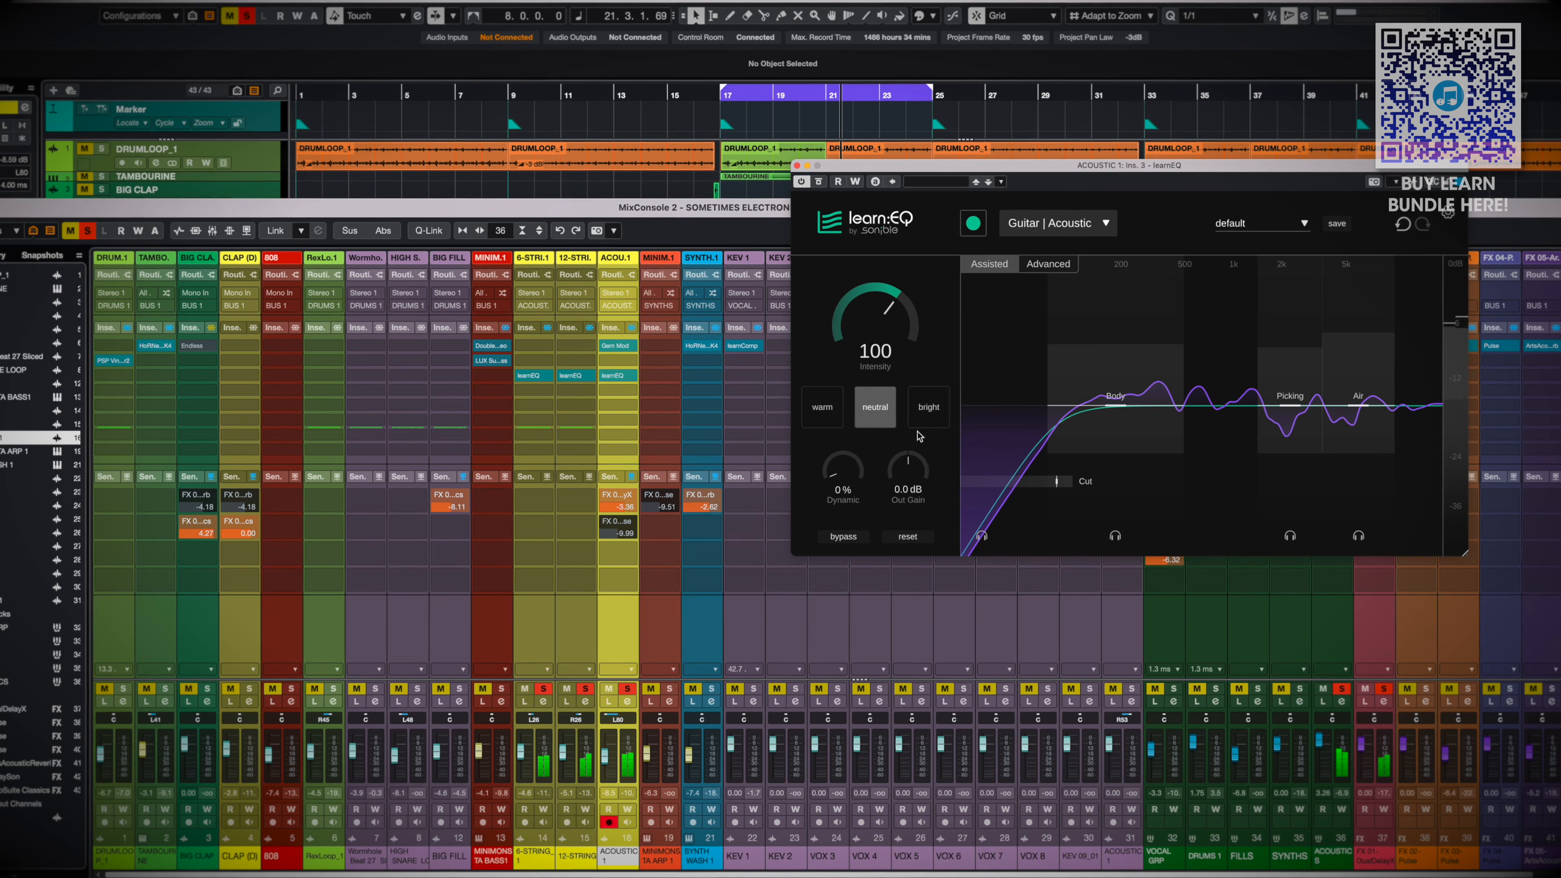
click(936, 426)
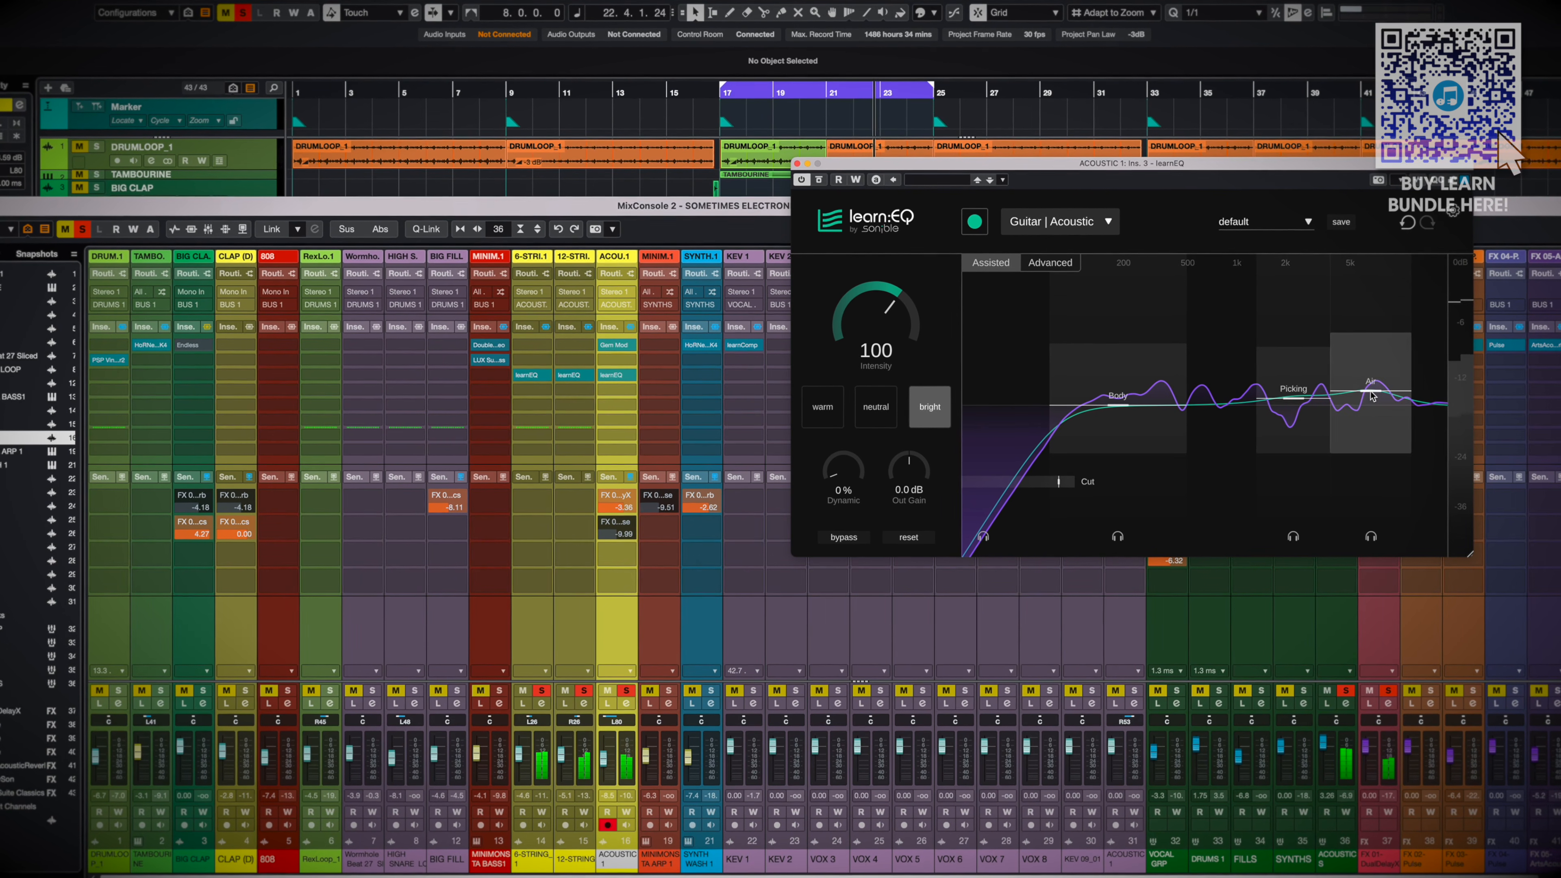
drag(1374, 389, 1373, 375)
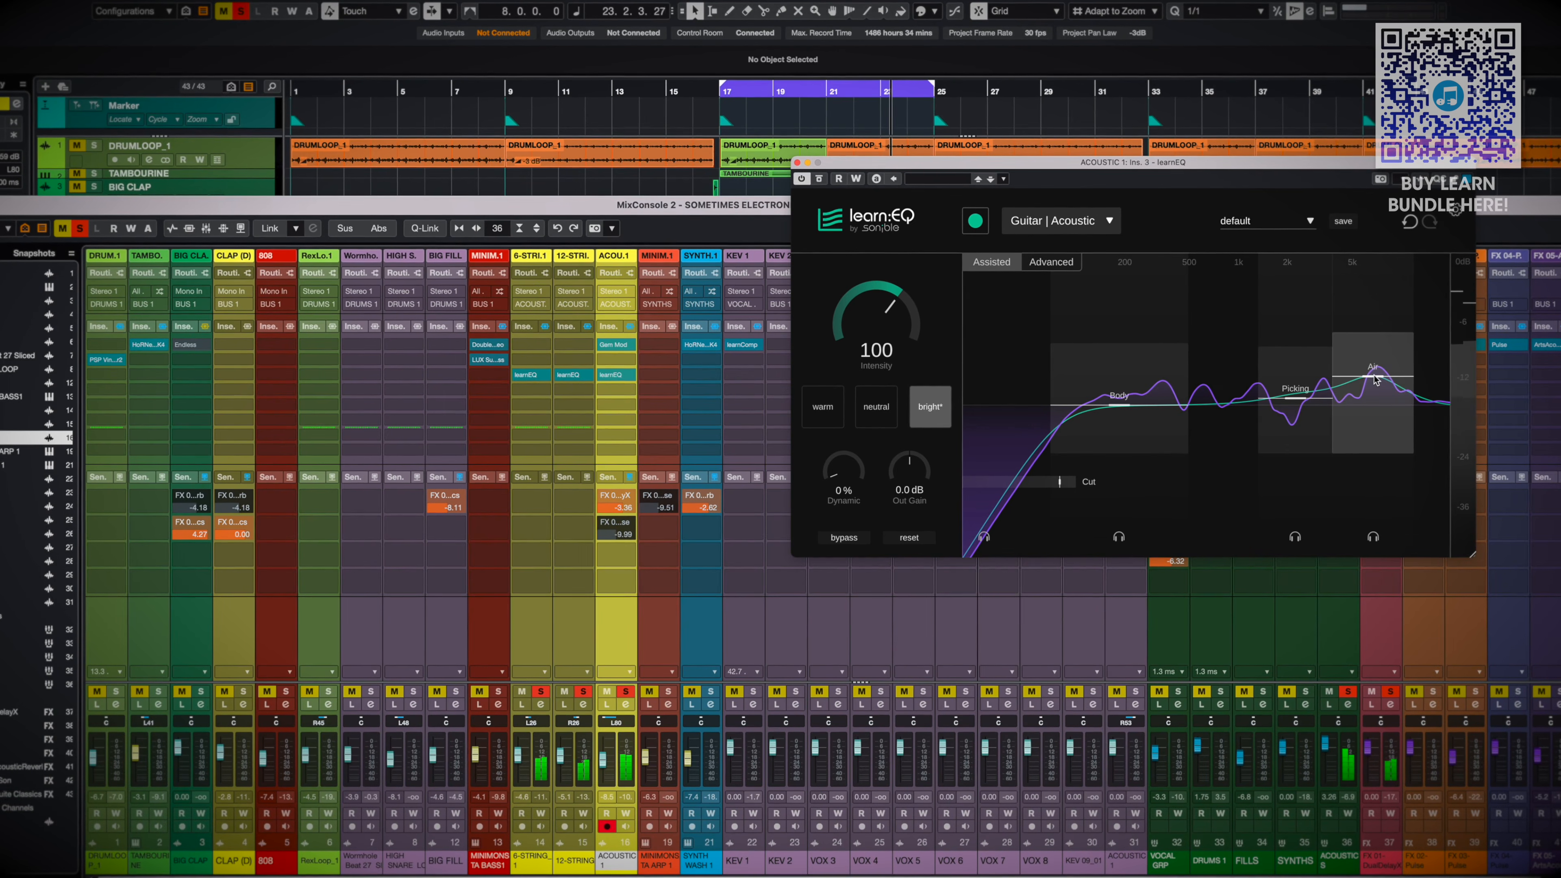
Compare the three linked guitar channels with learnEQ bypassed and active, and repeat the comparison across all the linked tracks of the mix
shift+click(527, 628)
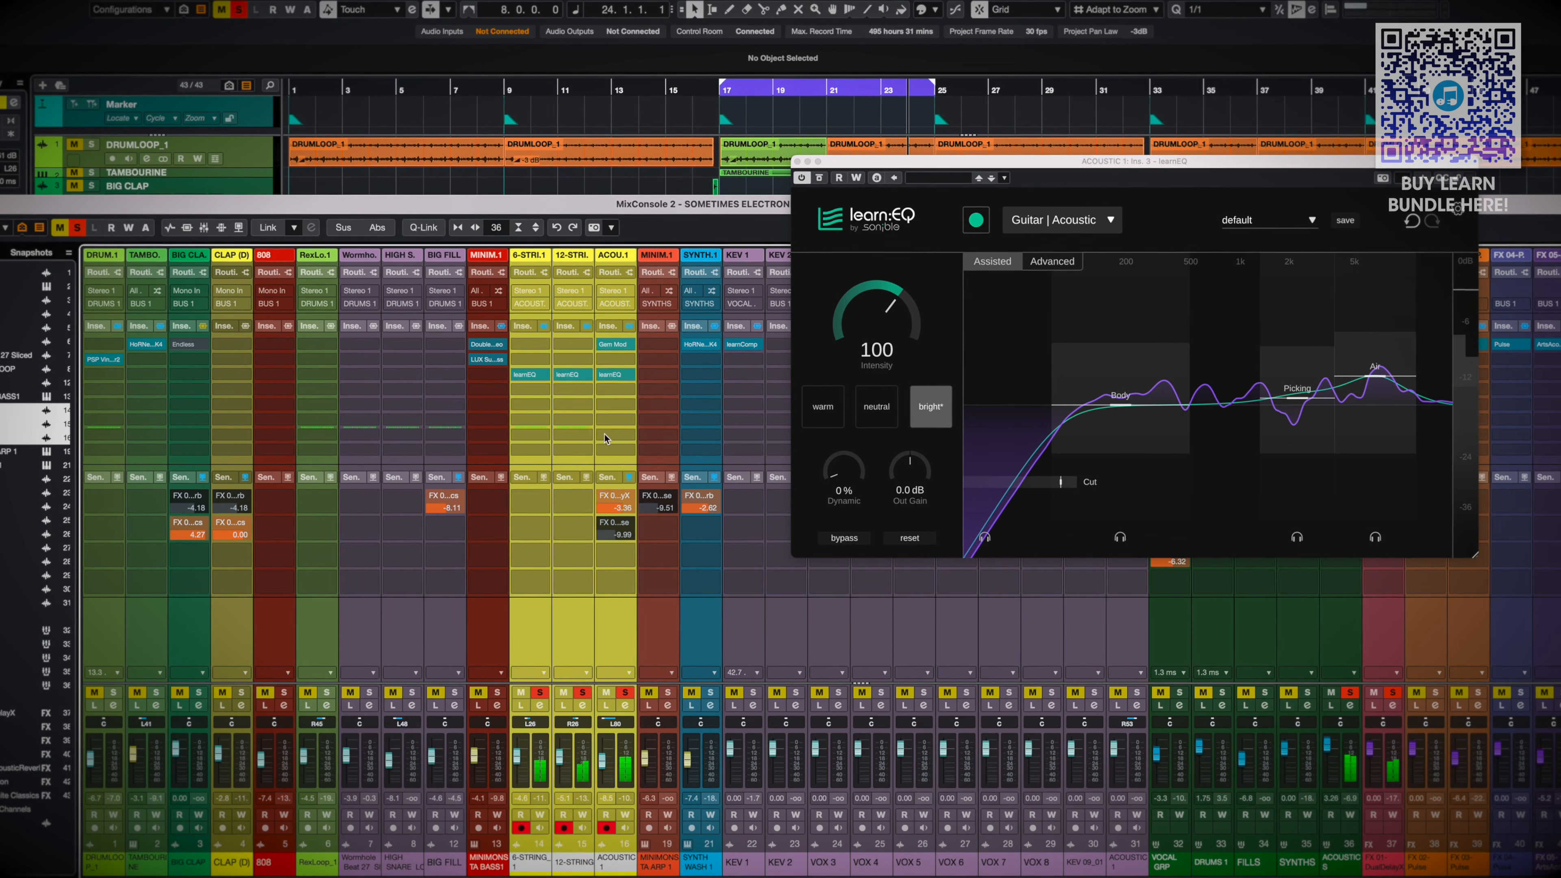
click(600, 375)
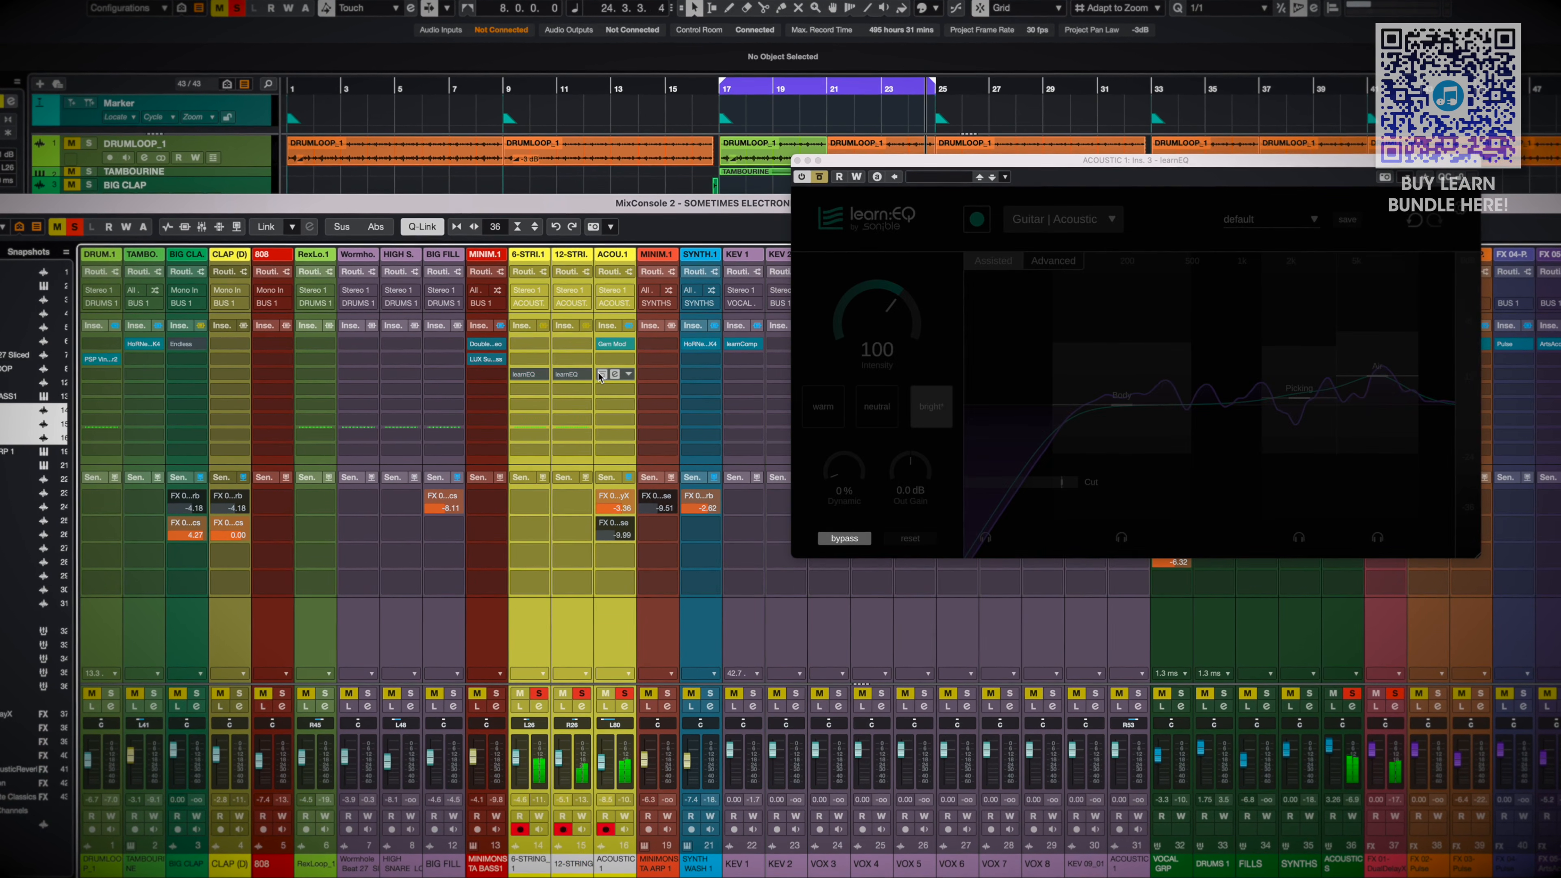
click(600, 374)
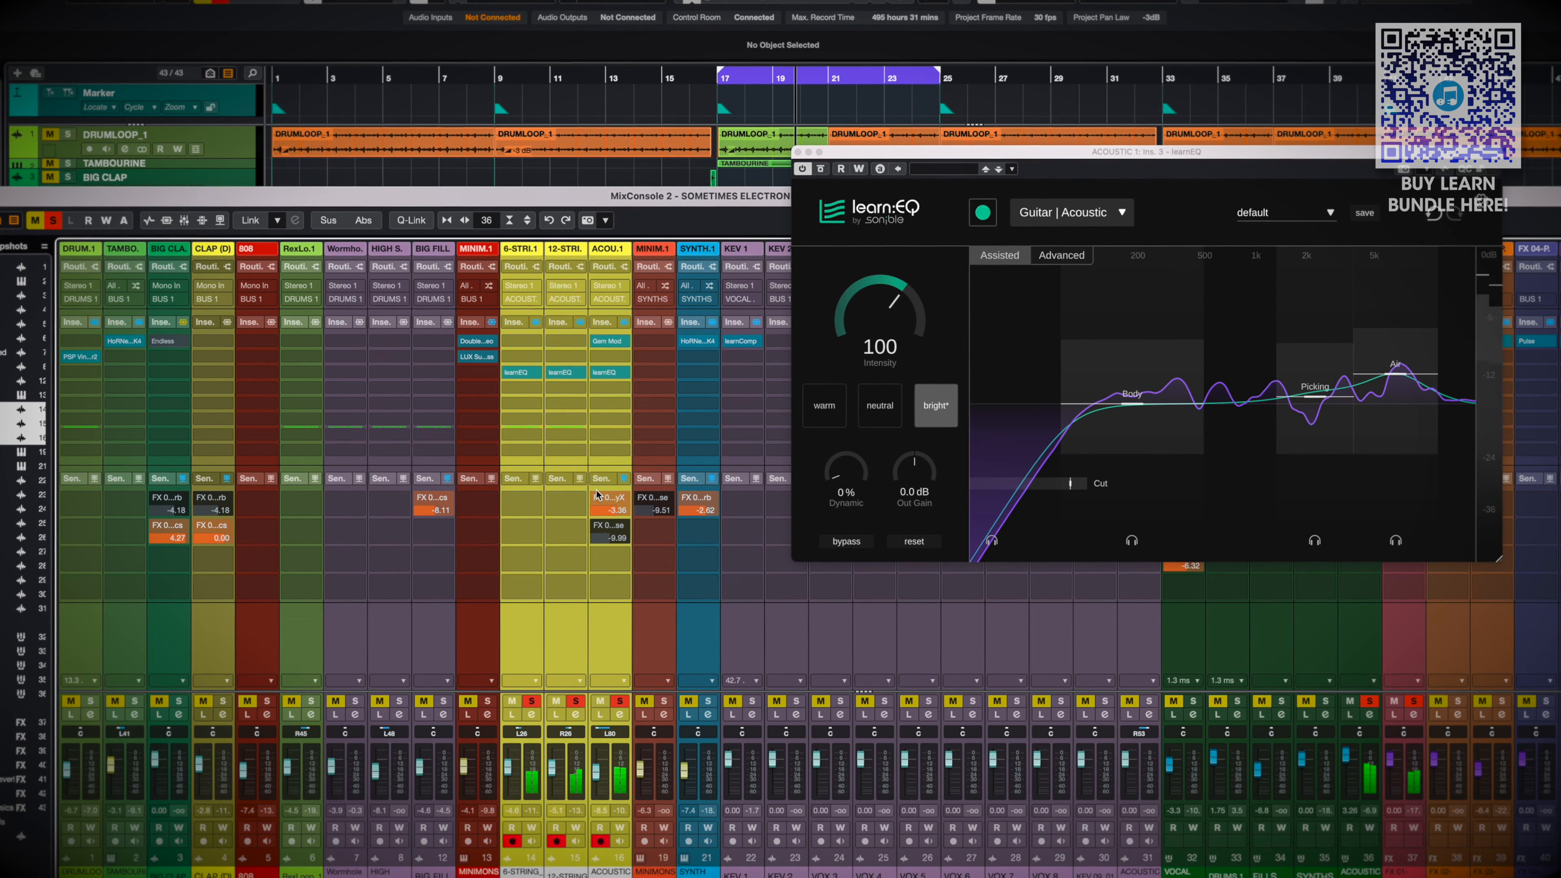
click(595, 373)
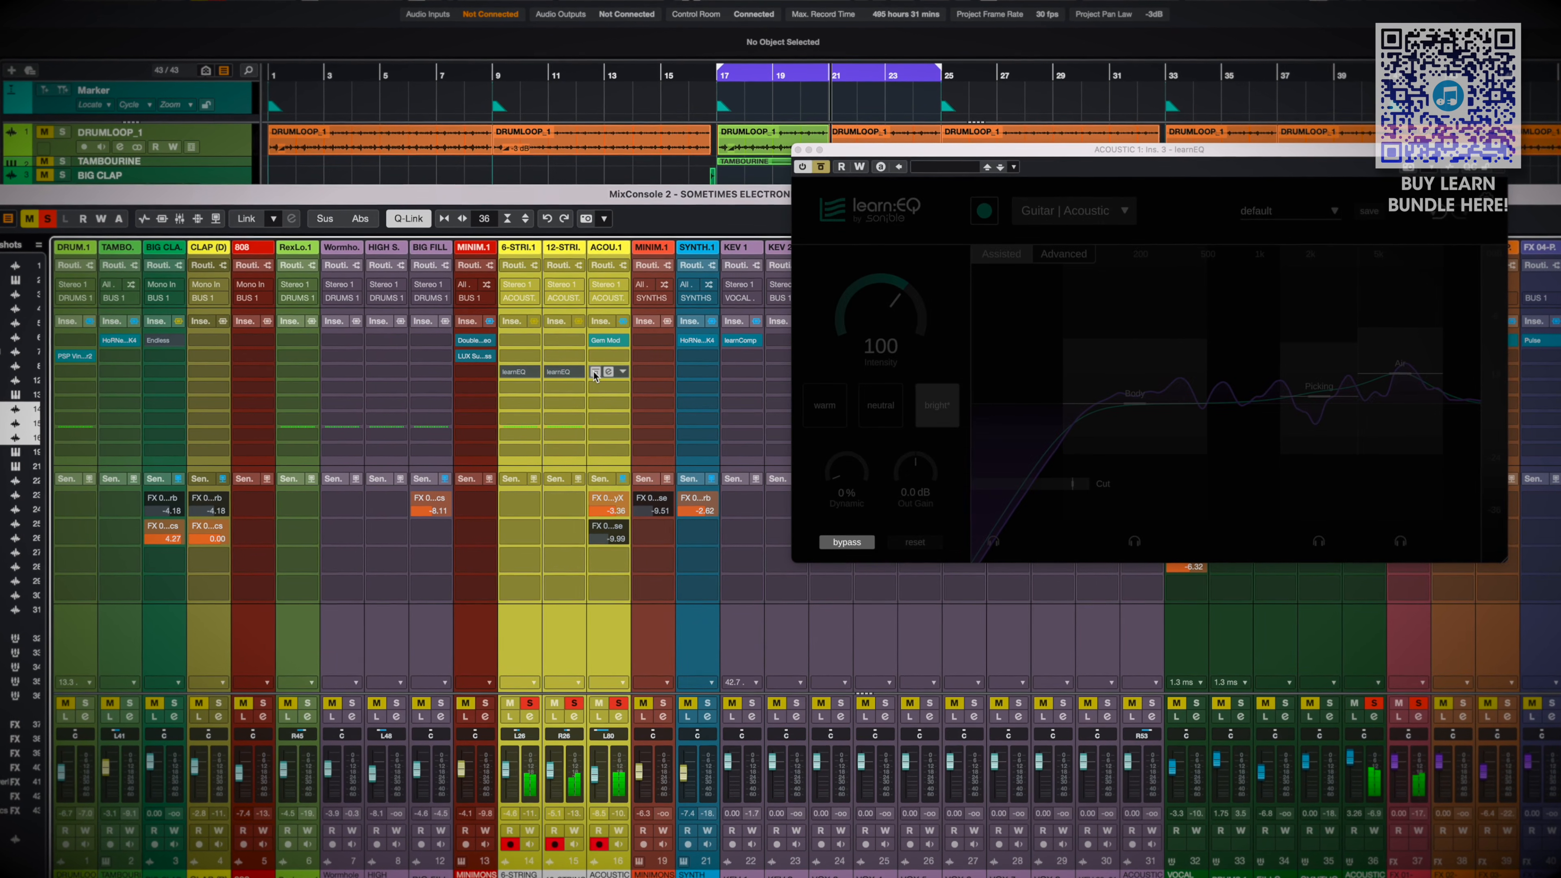
click(594, 373)
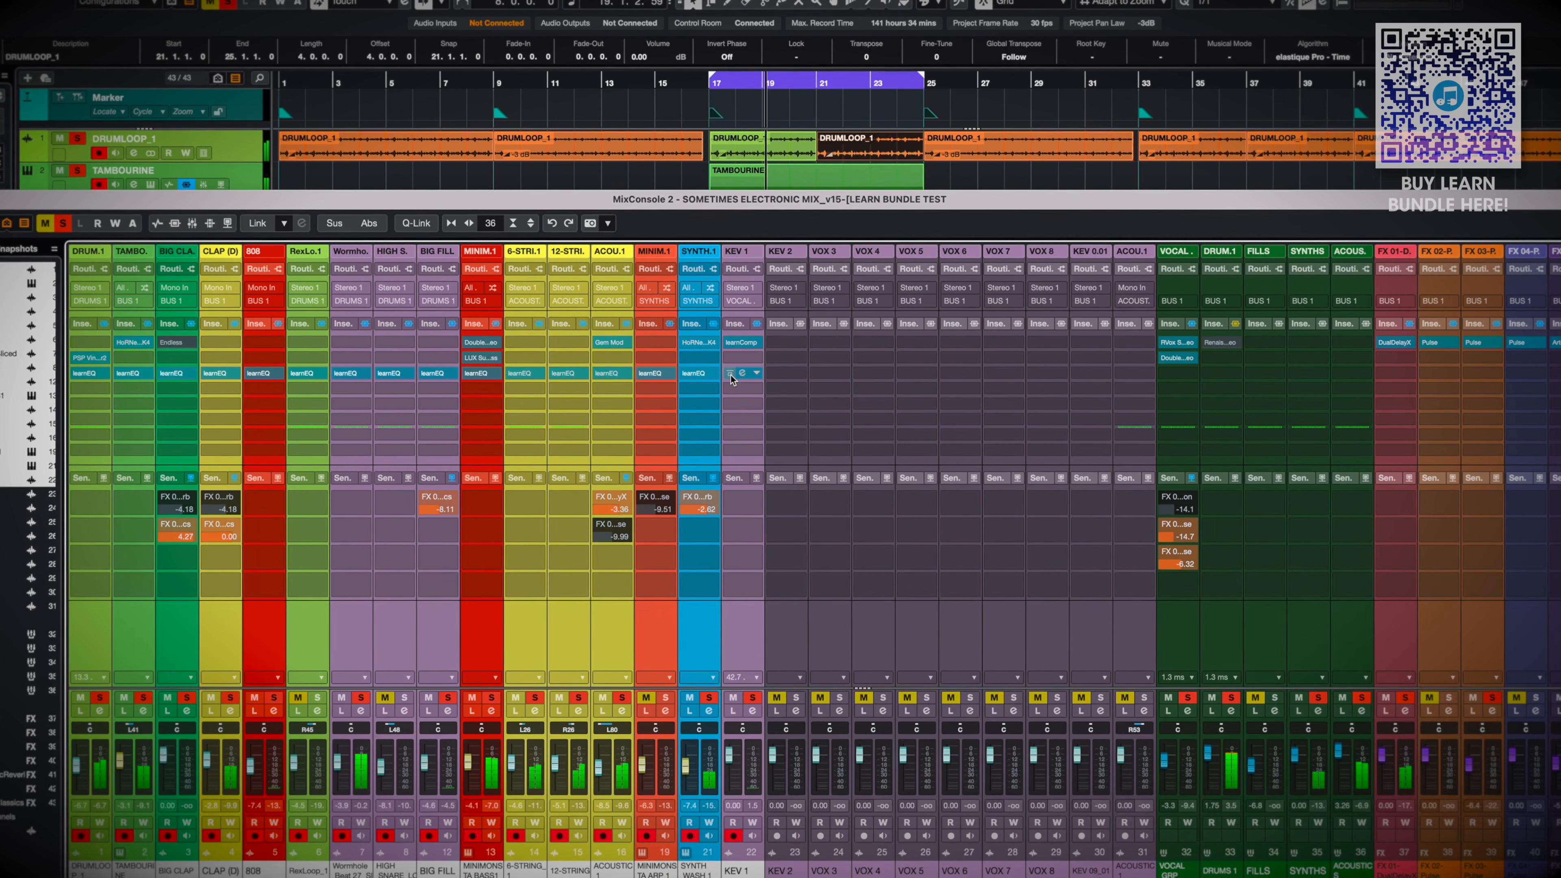
alt+shift+click(731, 373)
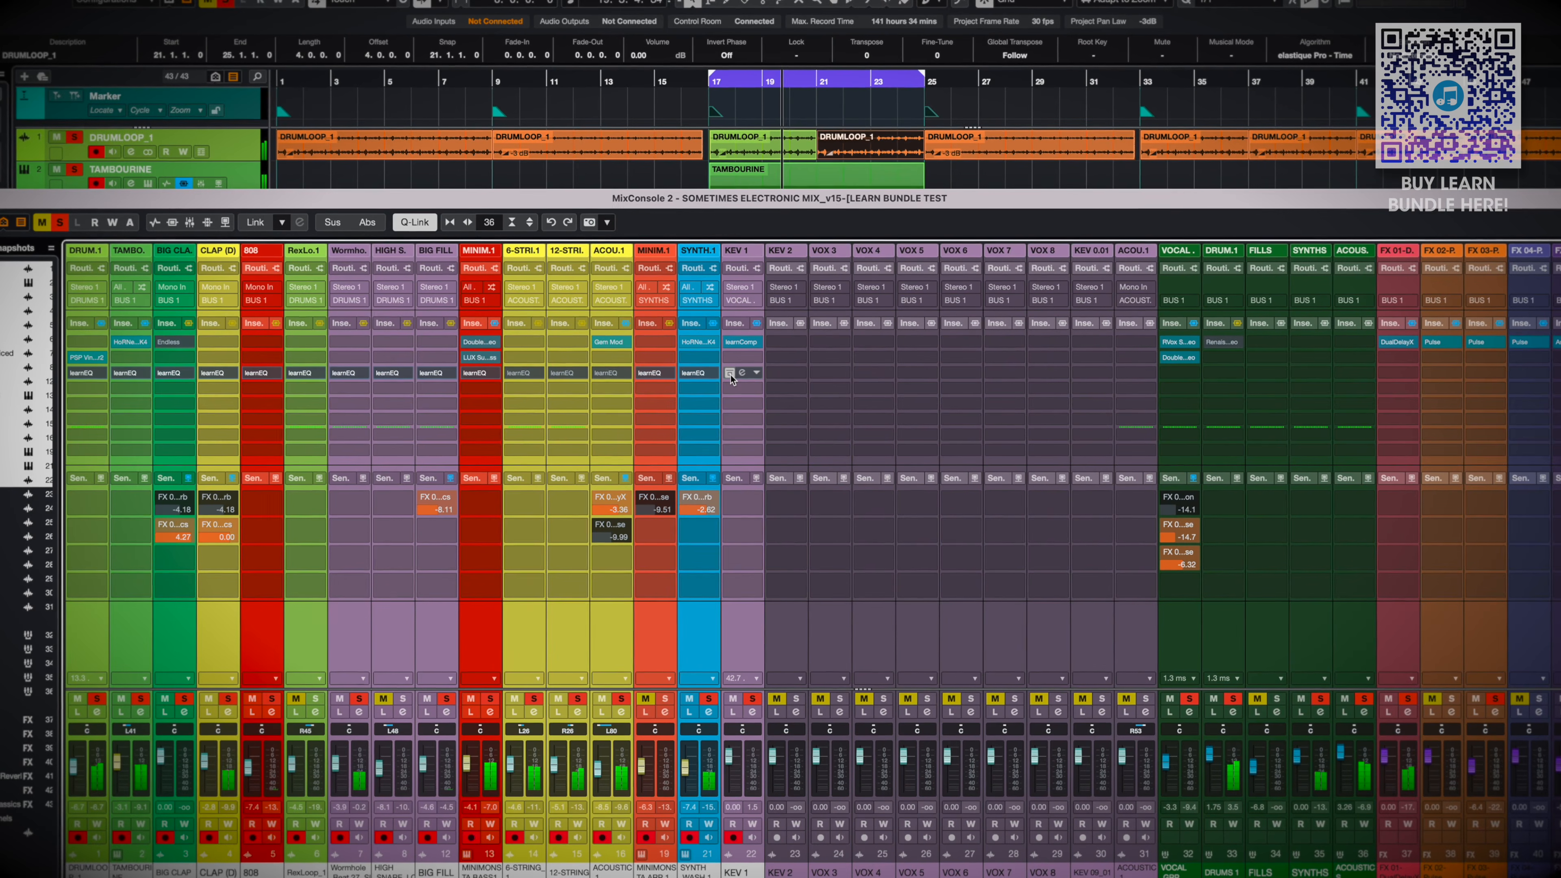
alt+shift+click(731, 373)
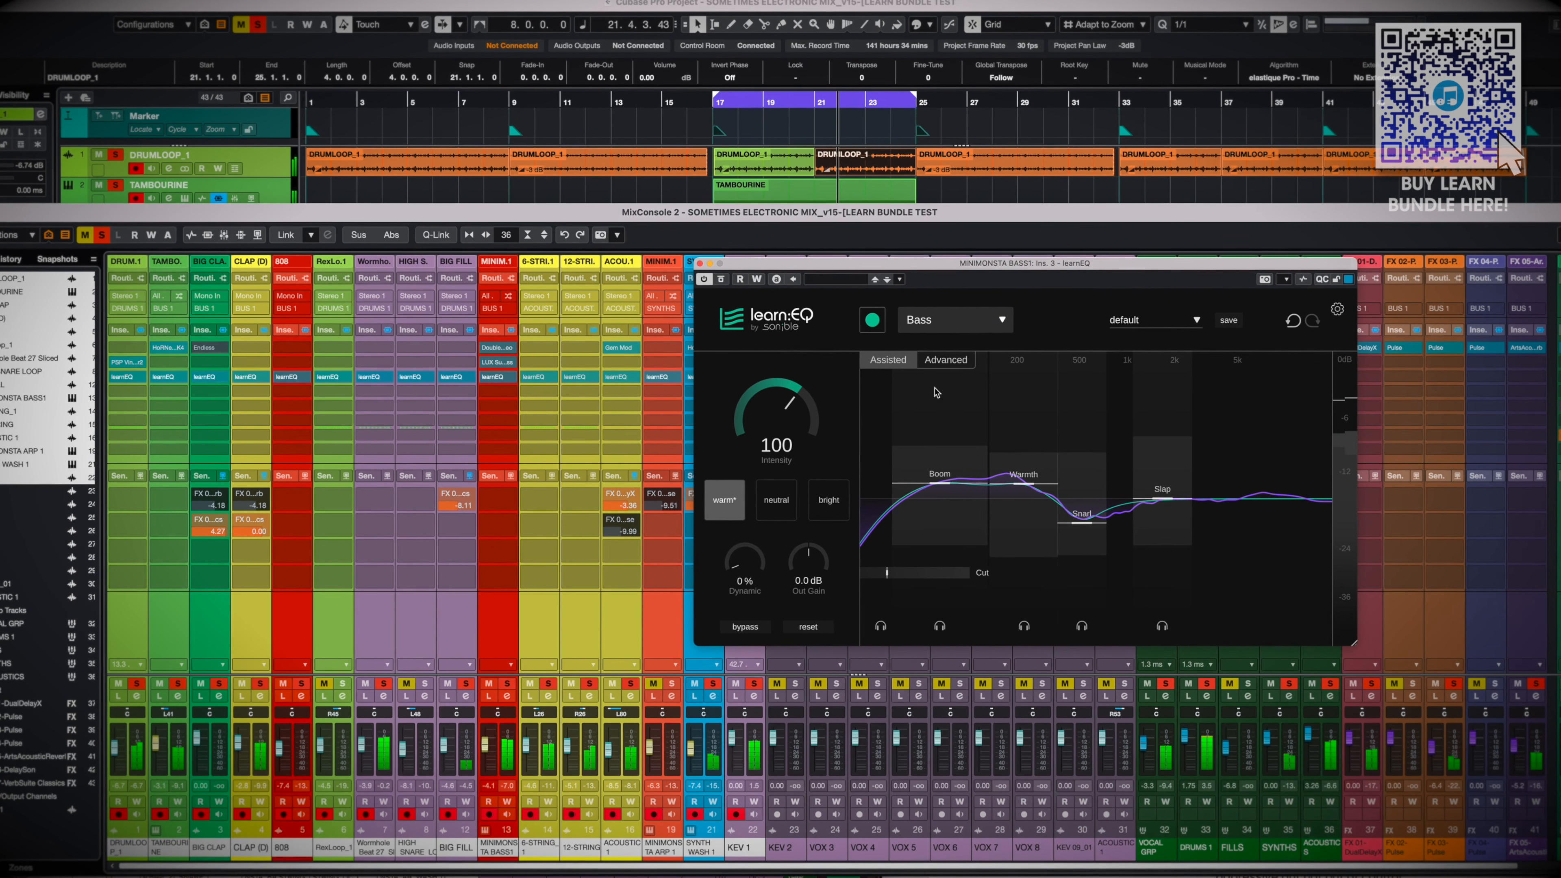
In the Advanced view of MINIMONSTA BASS1's learnEQ, try a Dynamic amount of 47% and pull it back down
click(947, 361)
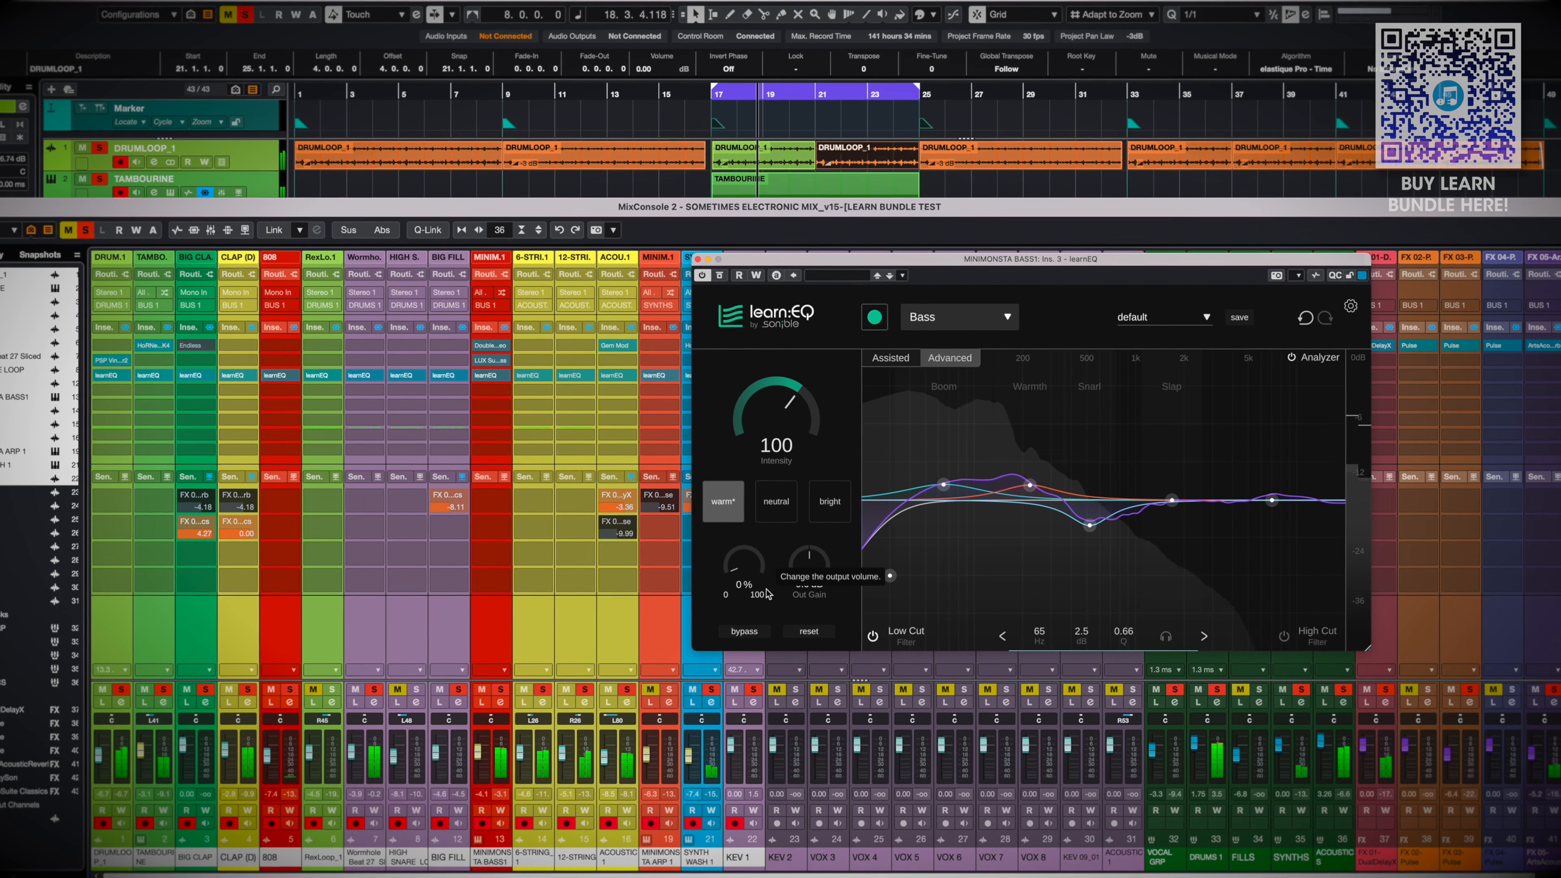
drag(731, 572, 731, 554)
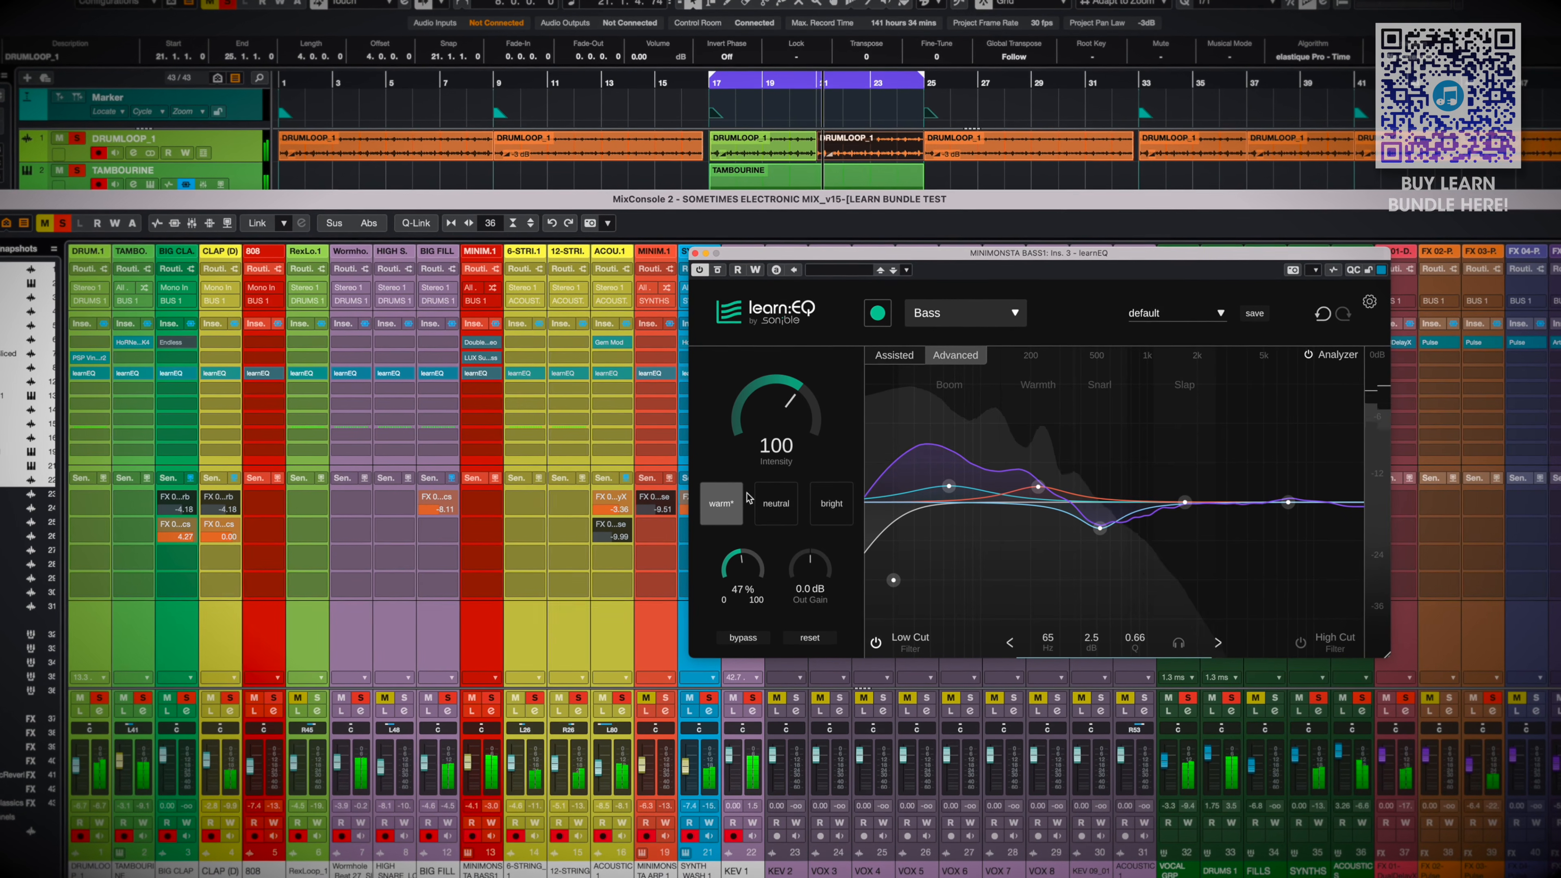
drag(744, 572, 744, 687)
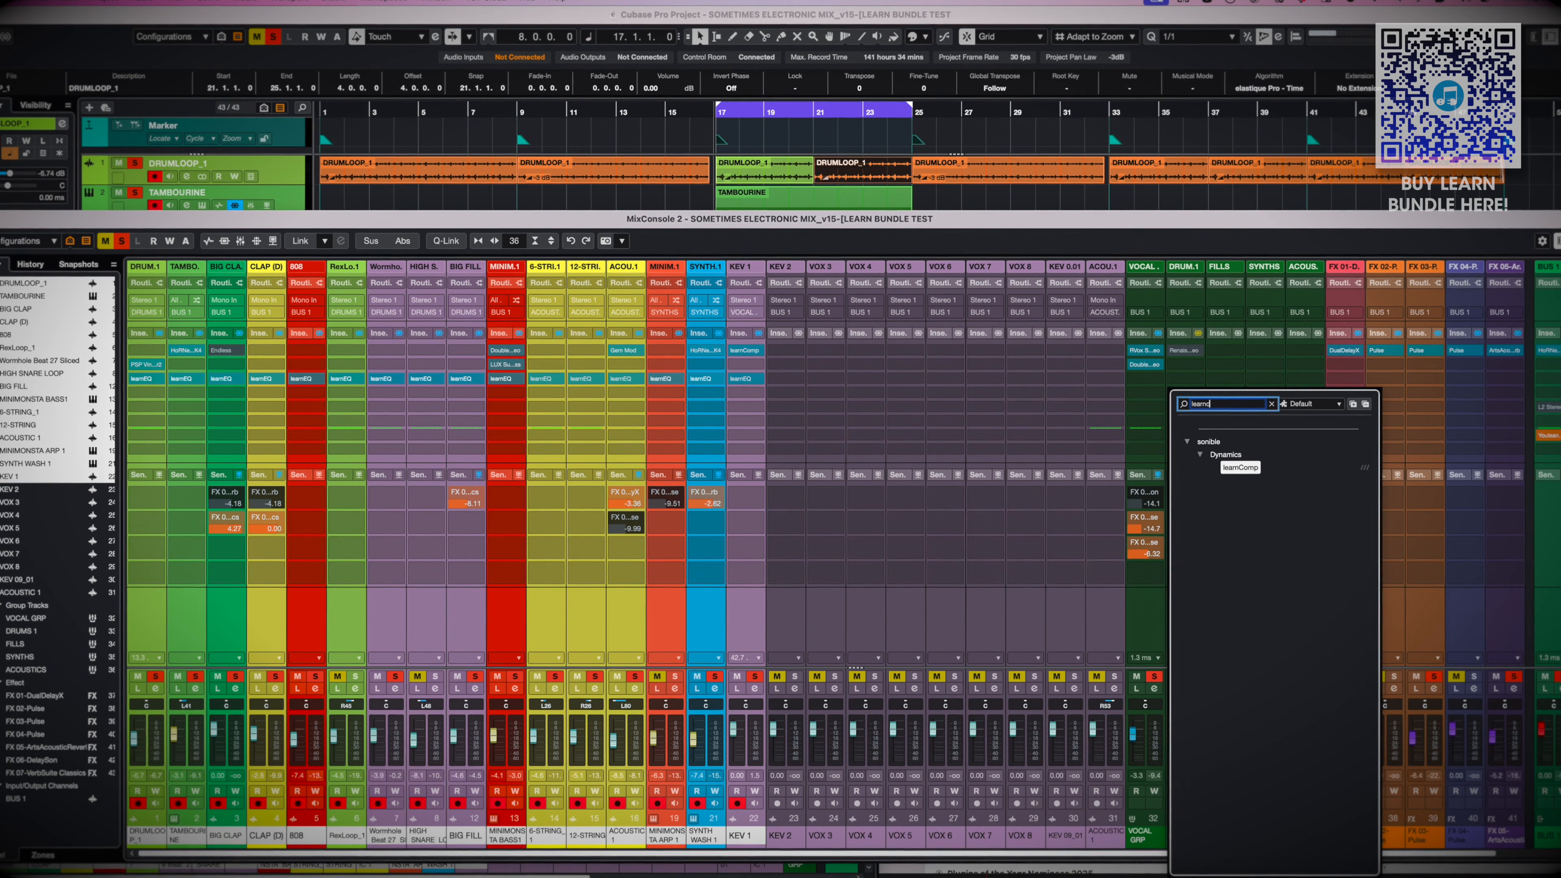
Insert learnComp on the DRUMS 1 group, set its profile to Drums and start the learning pass
key(Return)
click(703, 190)
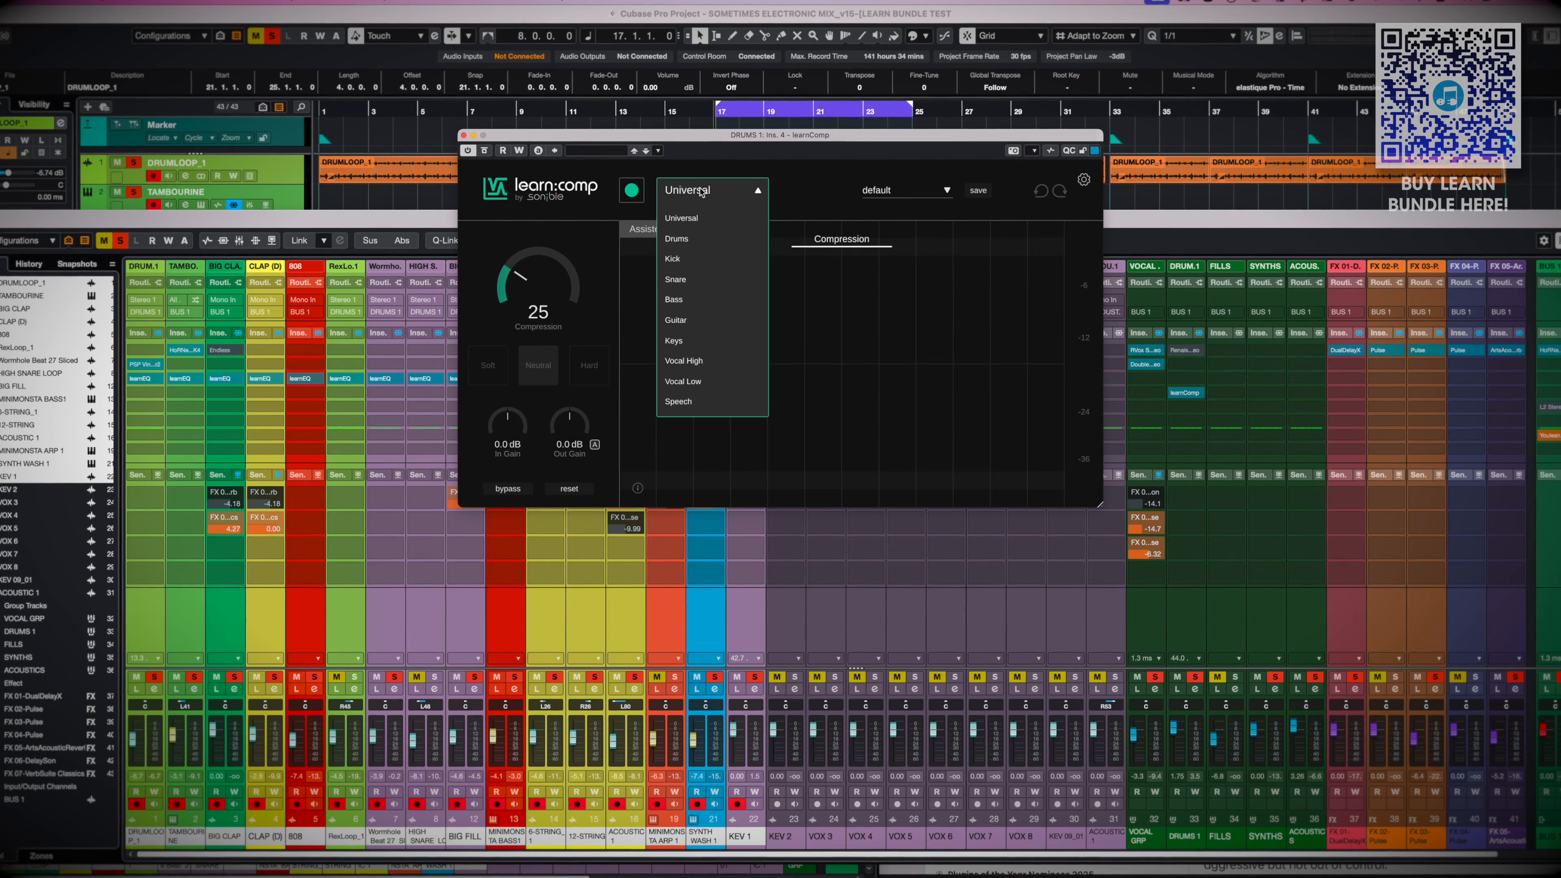
click(708, 239)
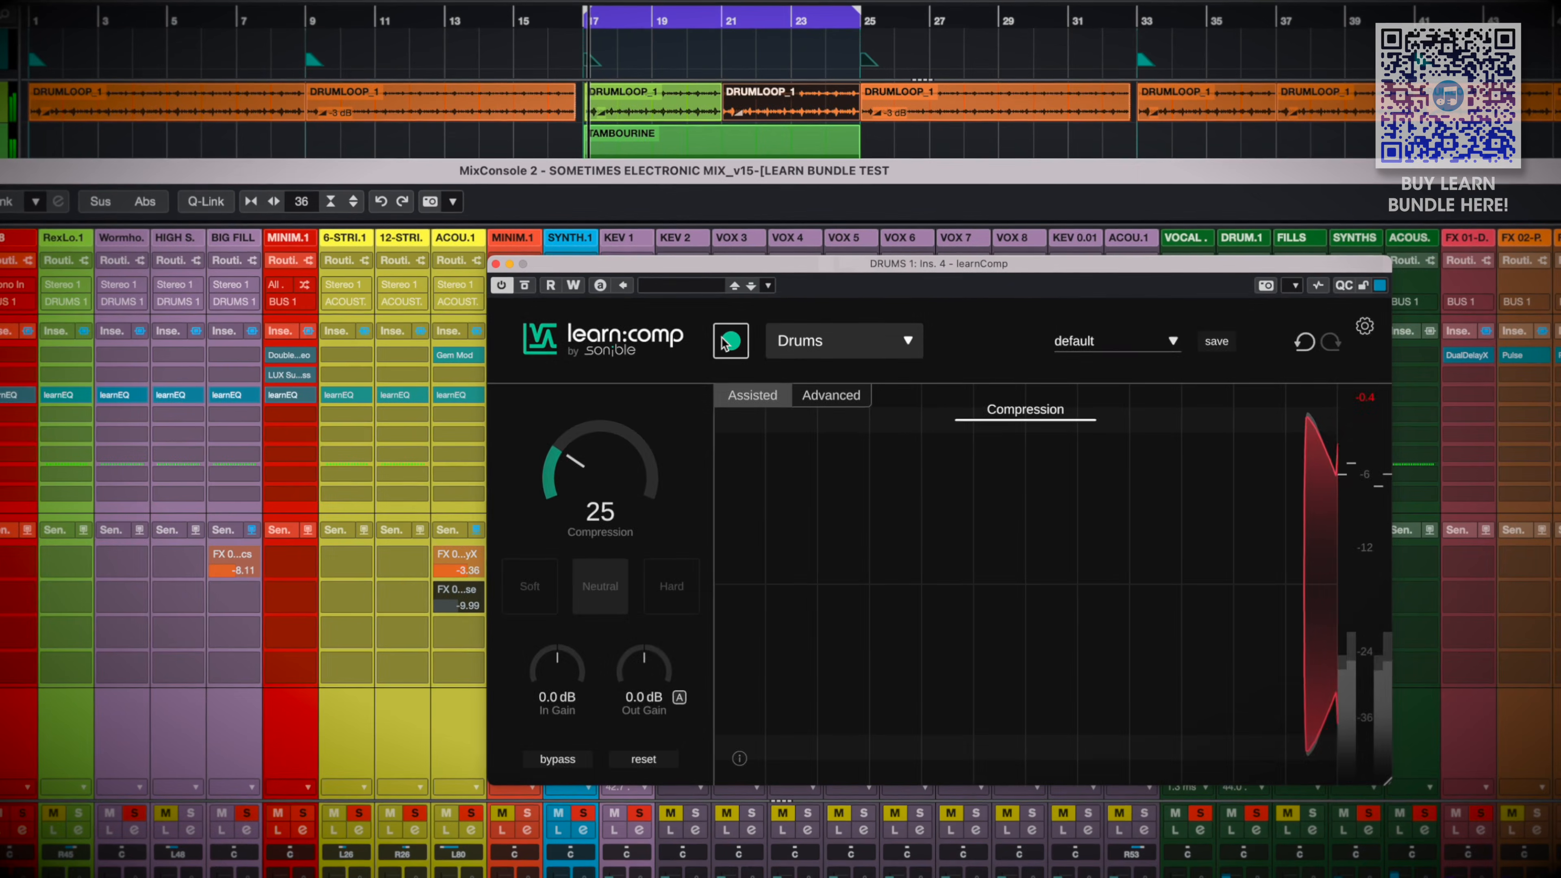
click(728, 341)
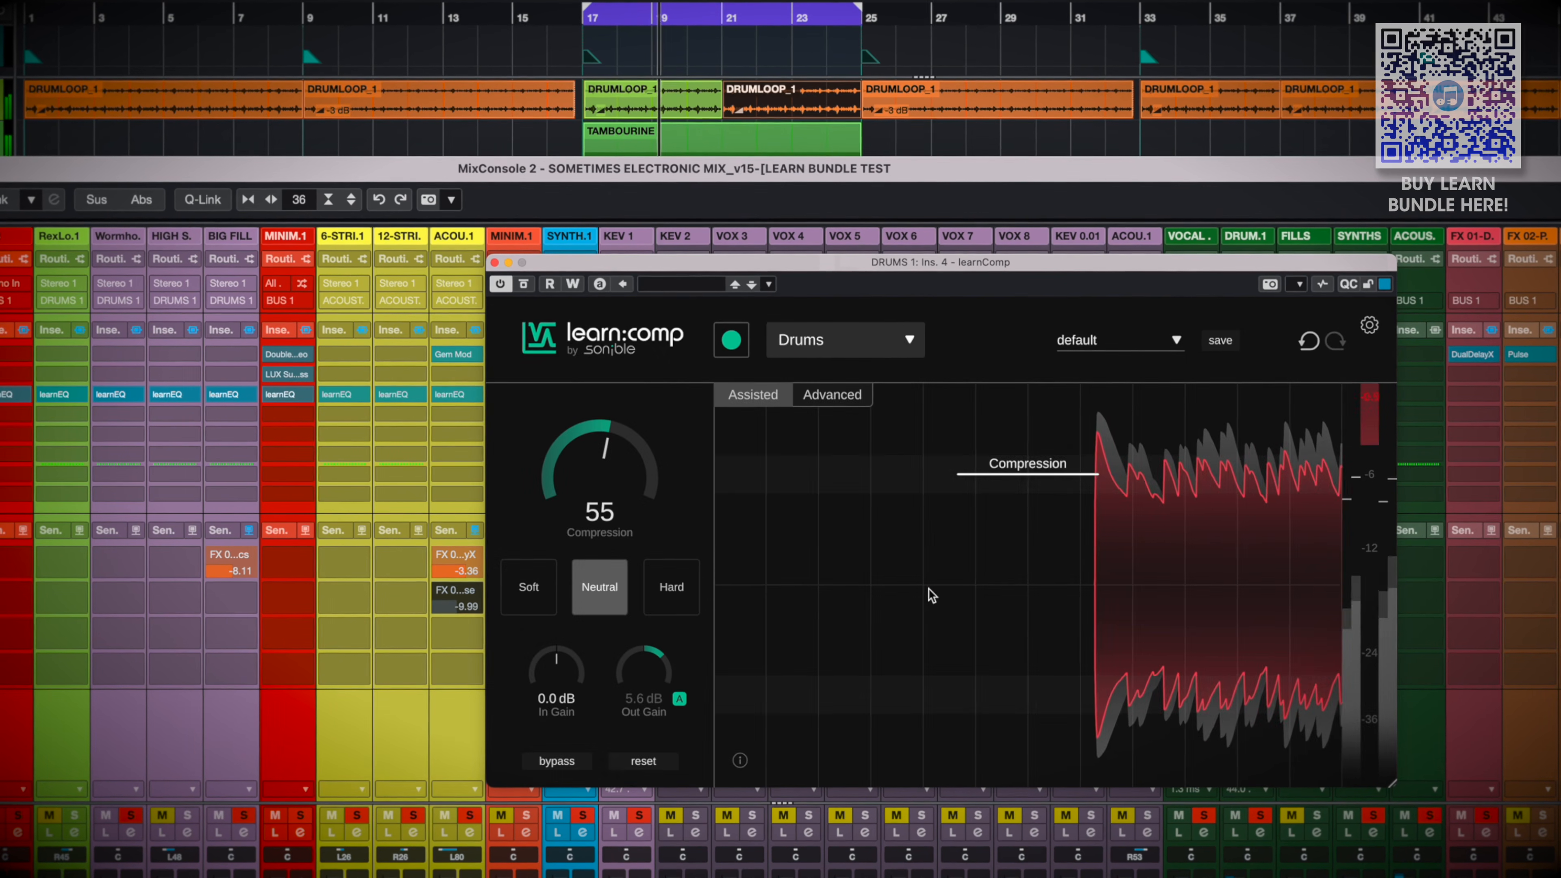
Move the learnComp window clear of the mixer's solo controls, solo only DRUMS 1, and compare the compression against bypass
drag(1177, 260, 1032, 113)
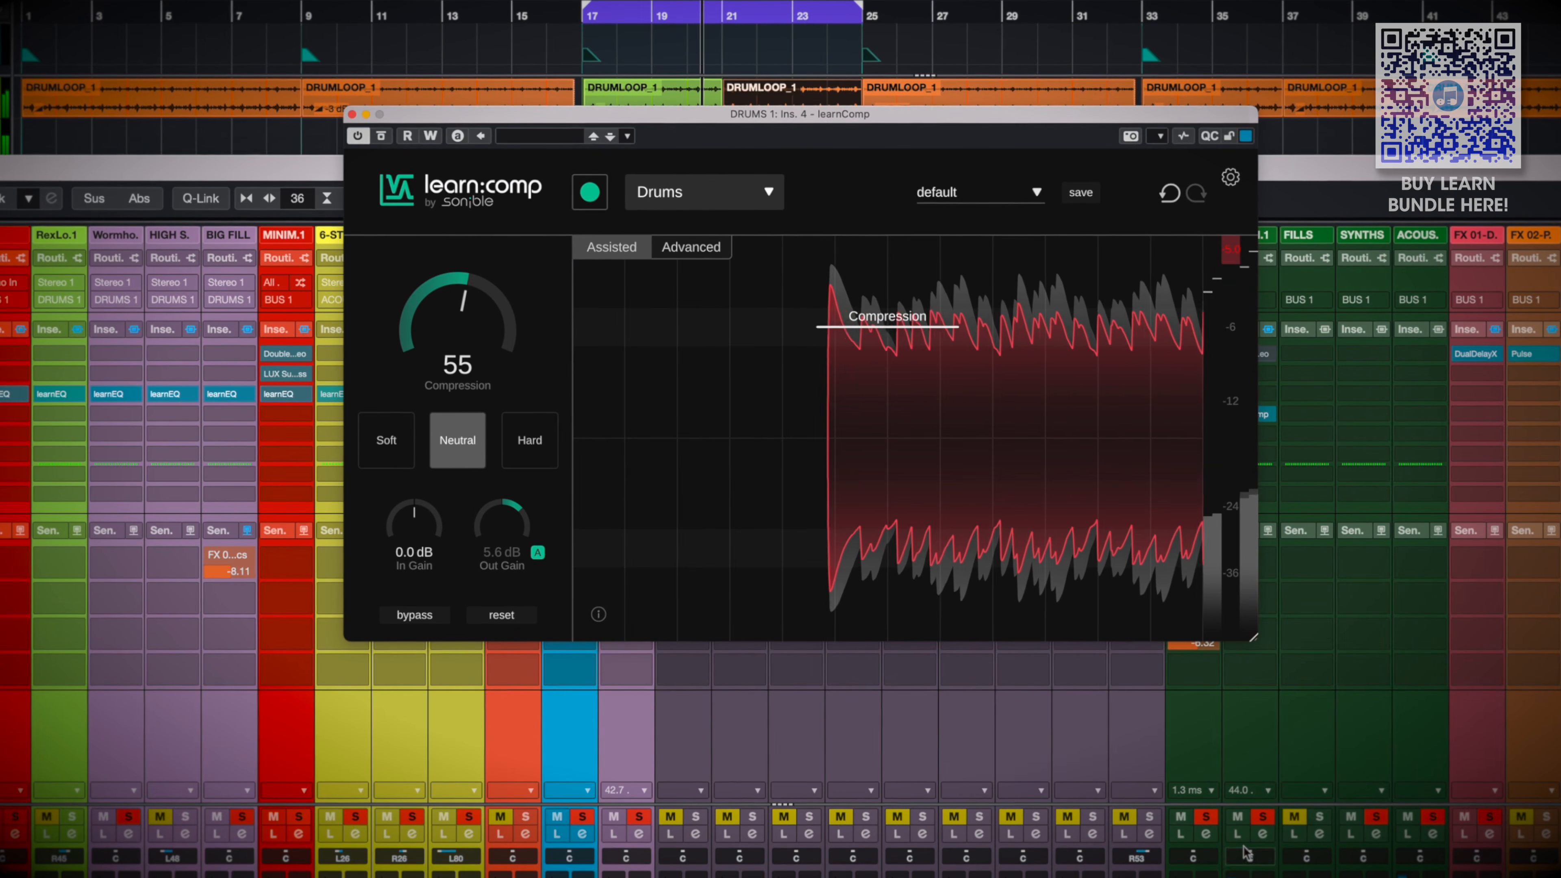
super+click(1263, 818)
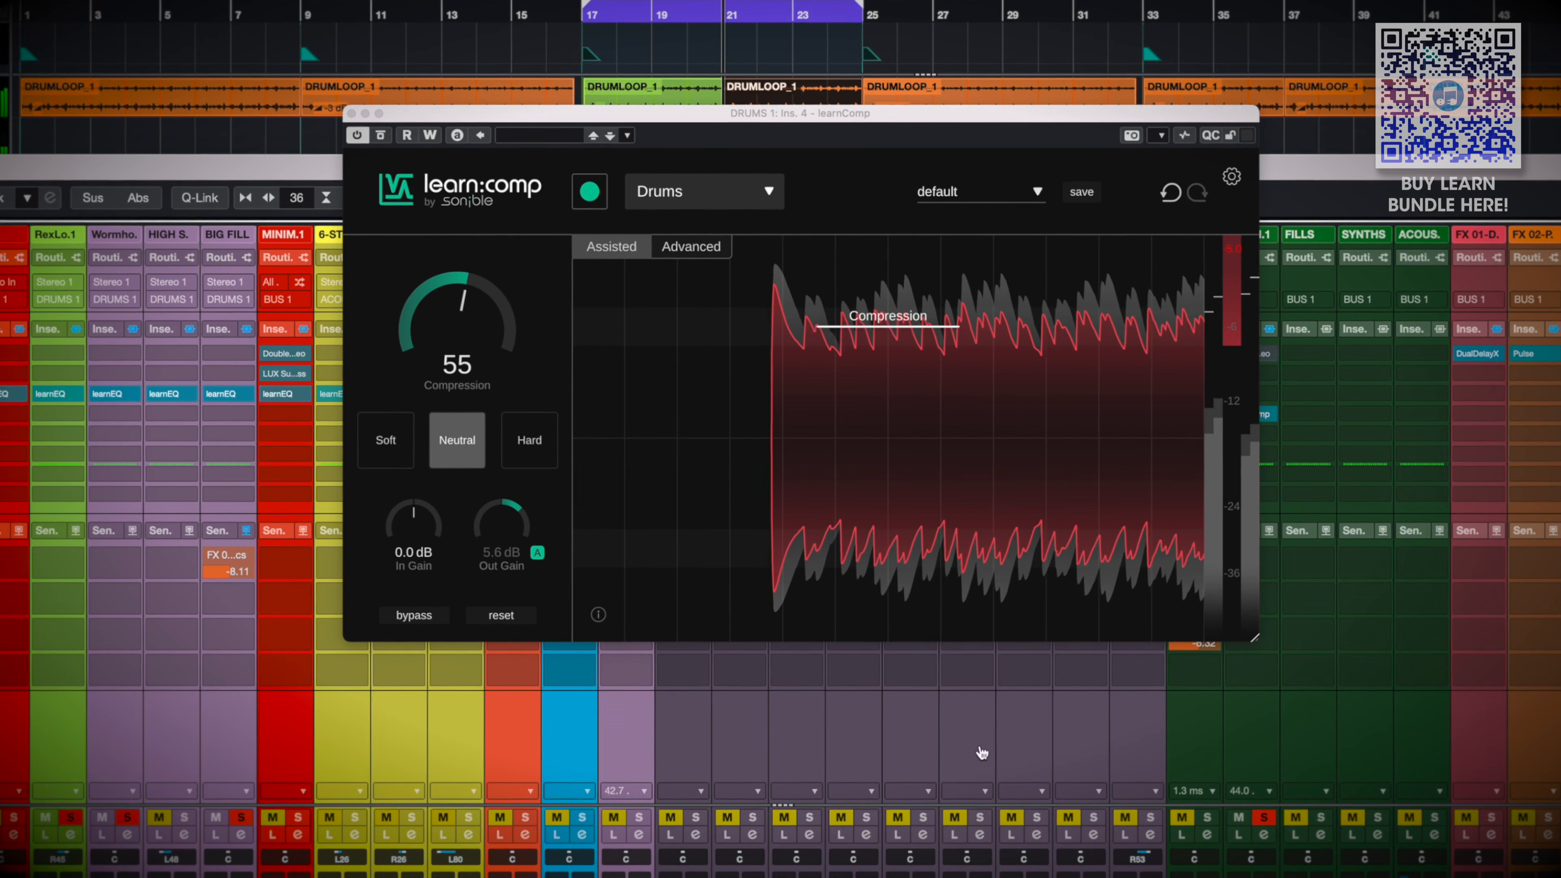
click(422, 615)
click(413, 616)
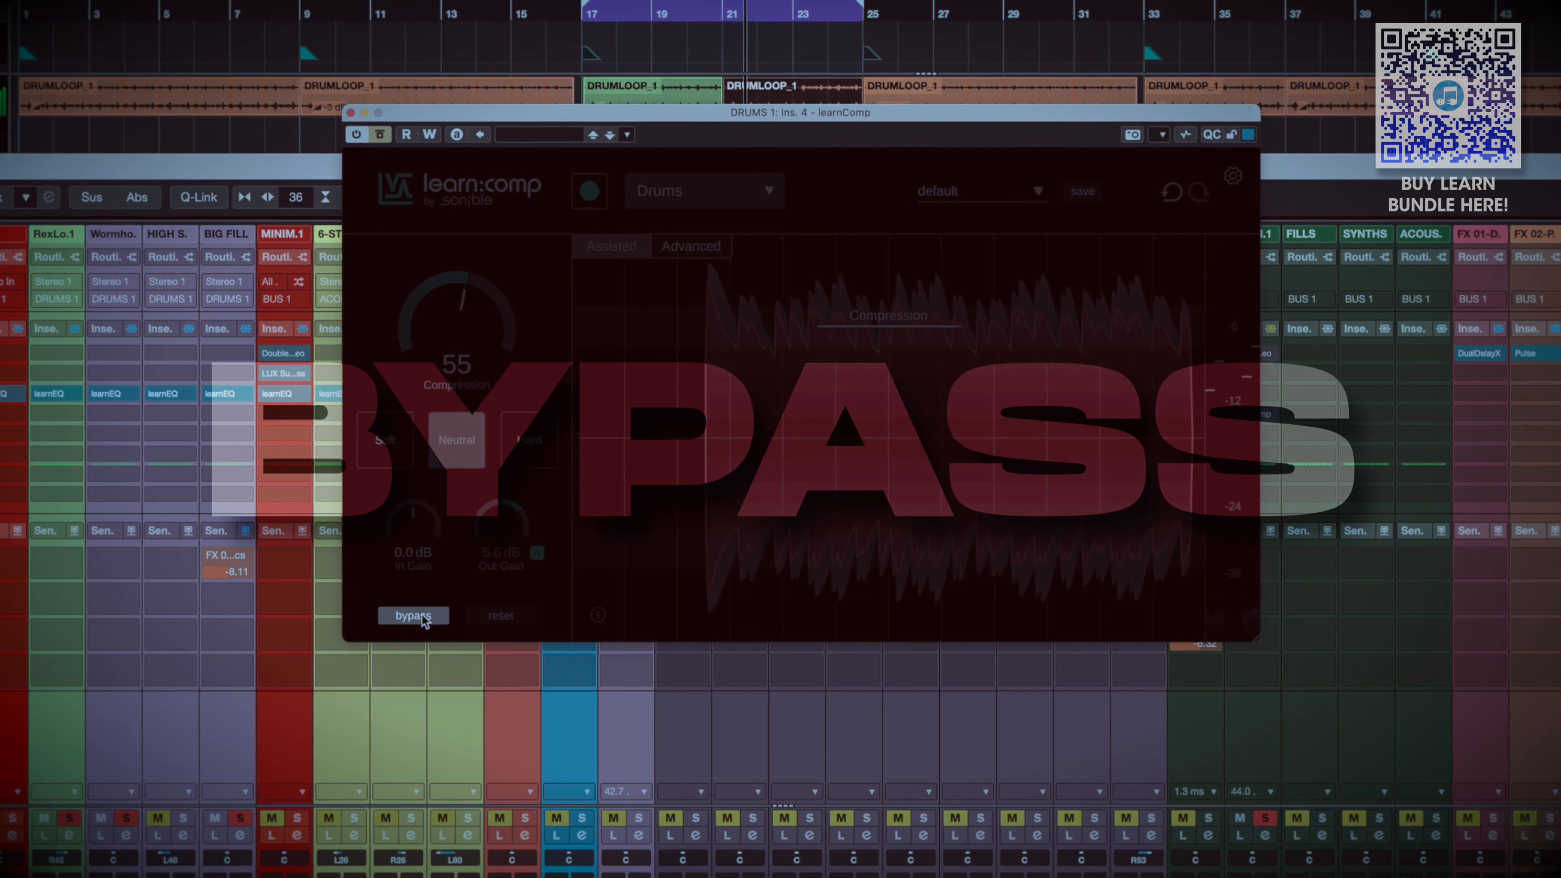
click(421, 614)
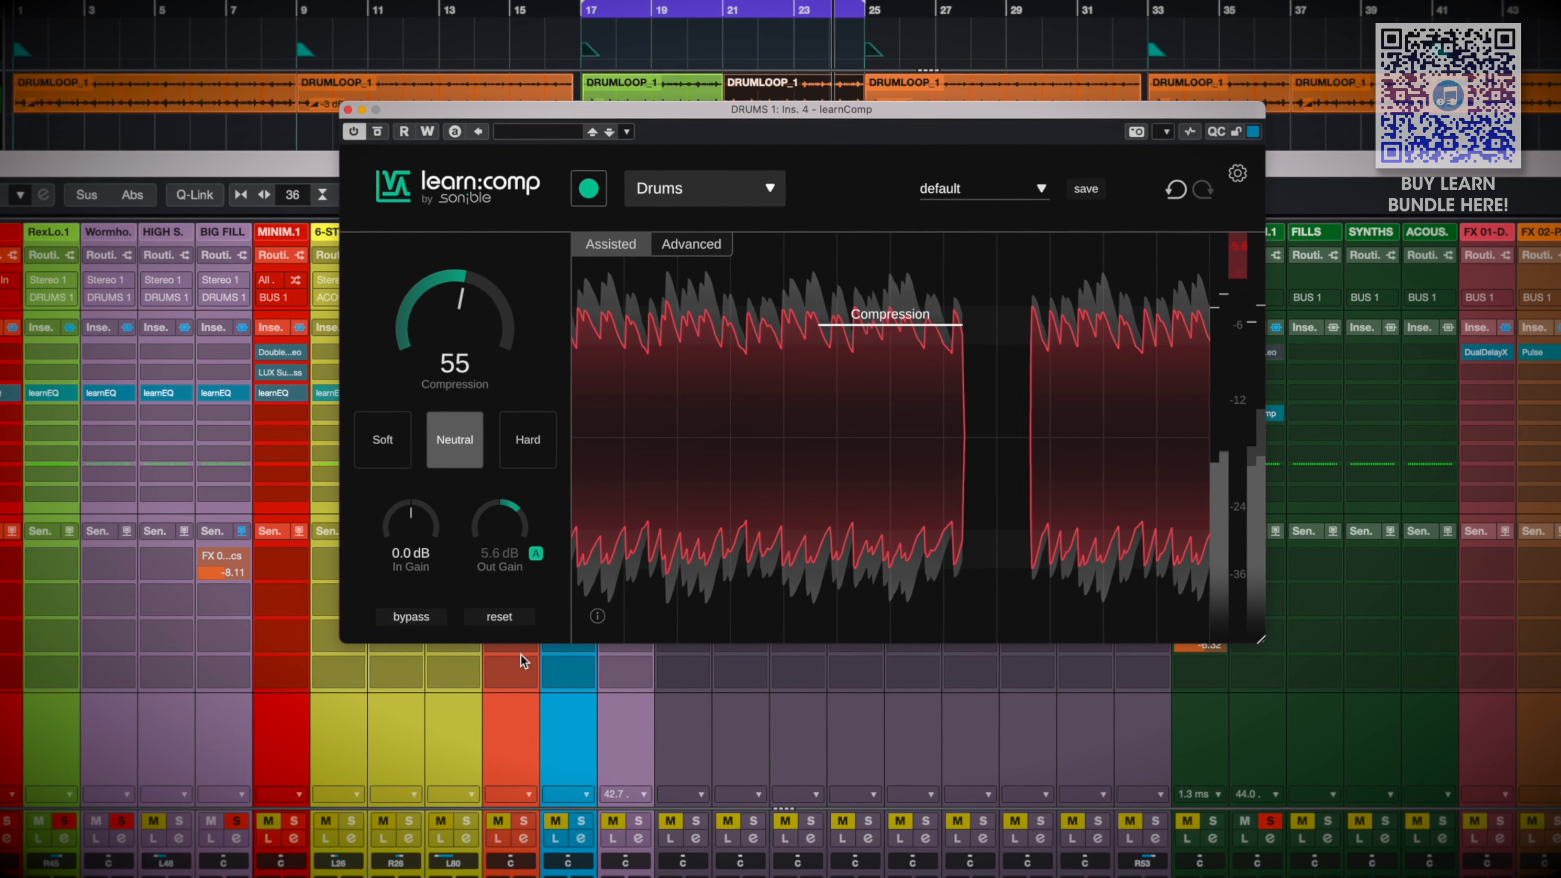
Choose learnComp's Hard style and, in the Advanced view, set Dry/Wet to 33/67 and Attack to 9 ms
click(533, 436)
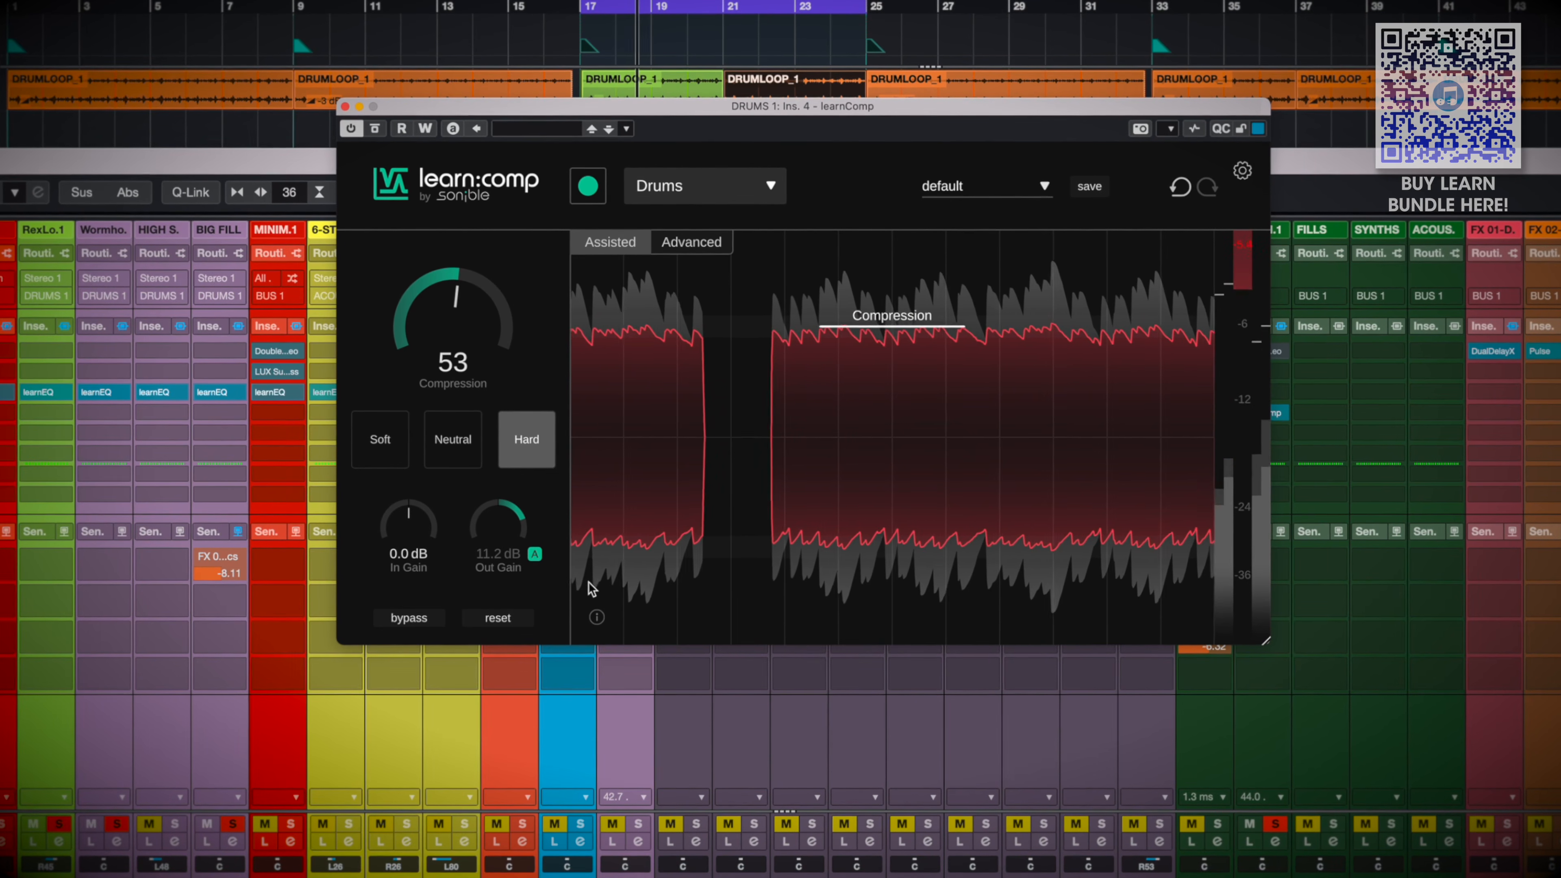
click(692, 241)
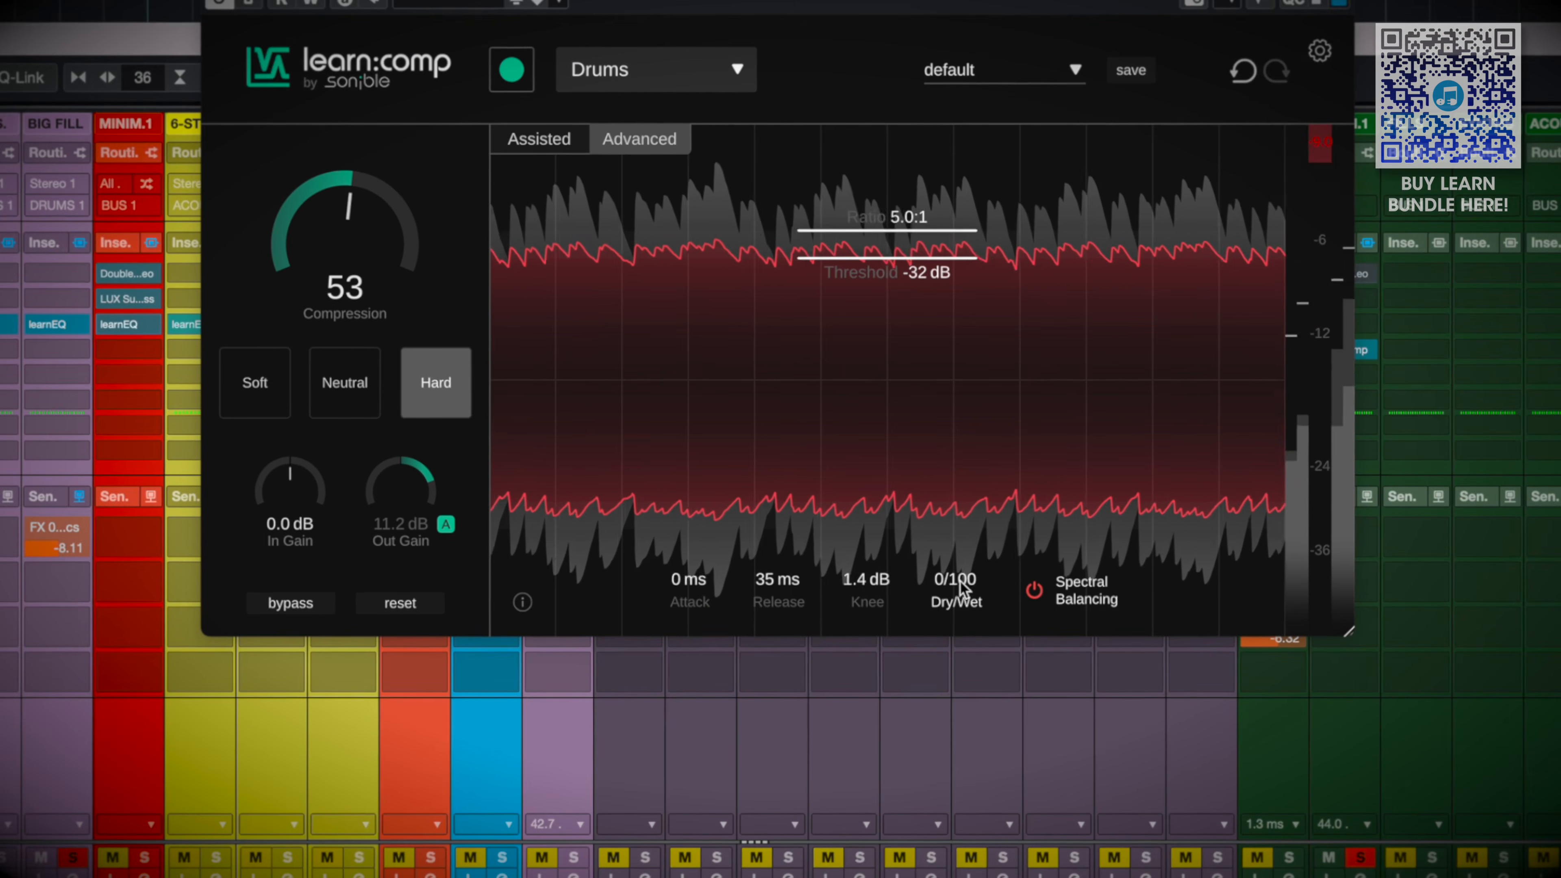
drag(955, 595, 948, 682)
drag(696, 594, 707, 558)
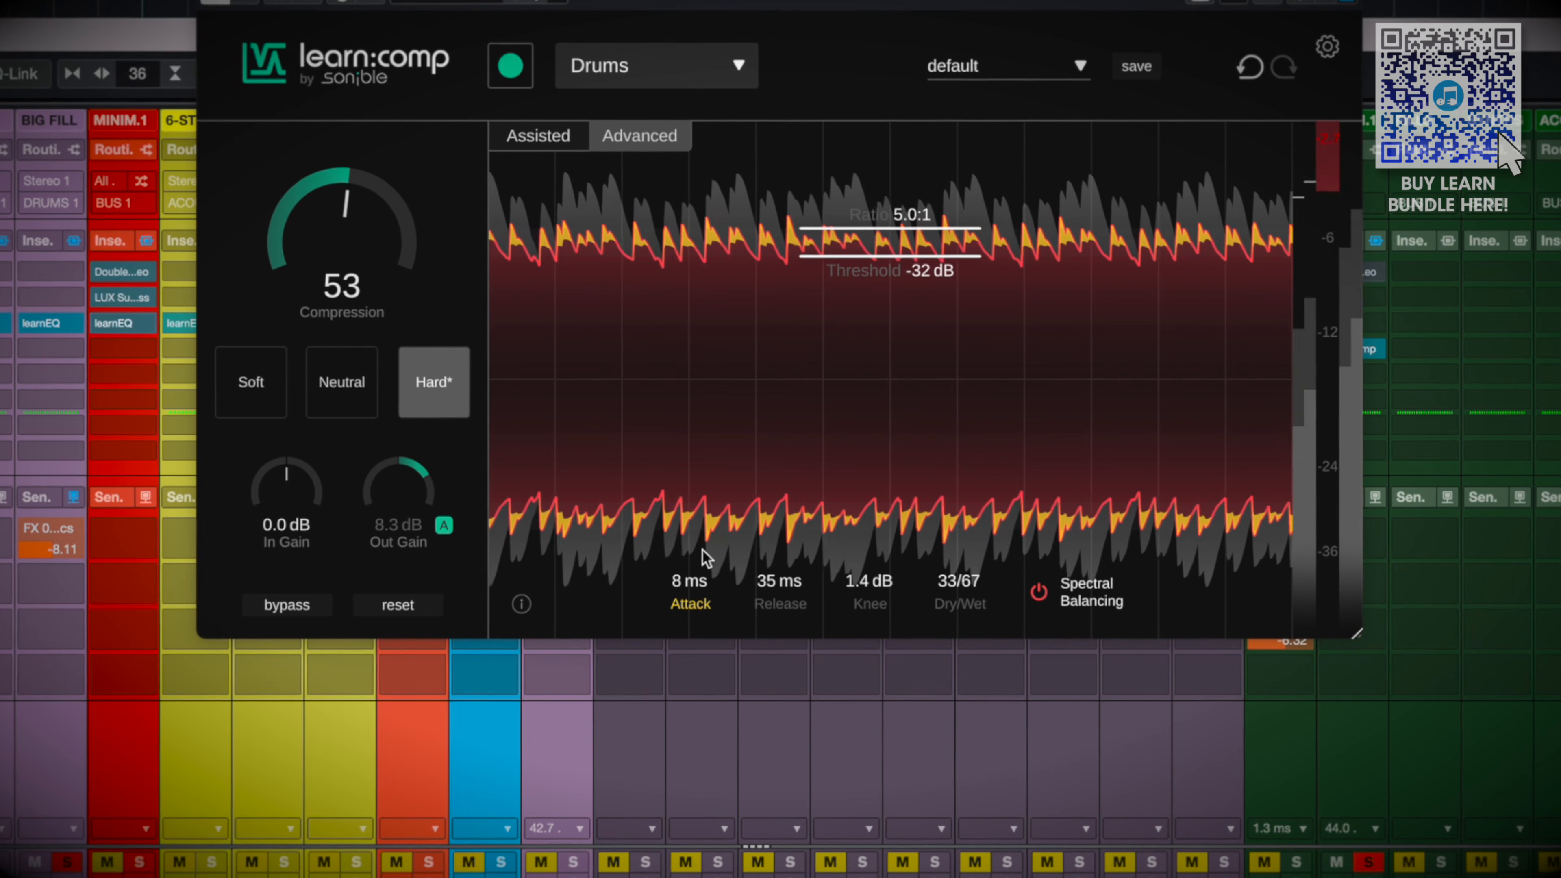
drag(707, 558, 706, 556)
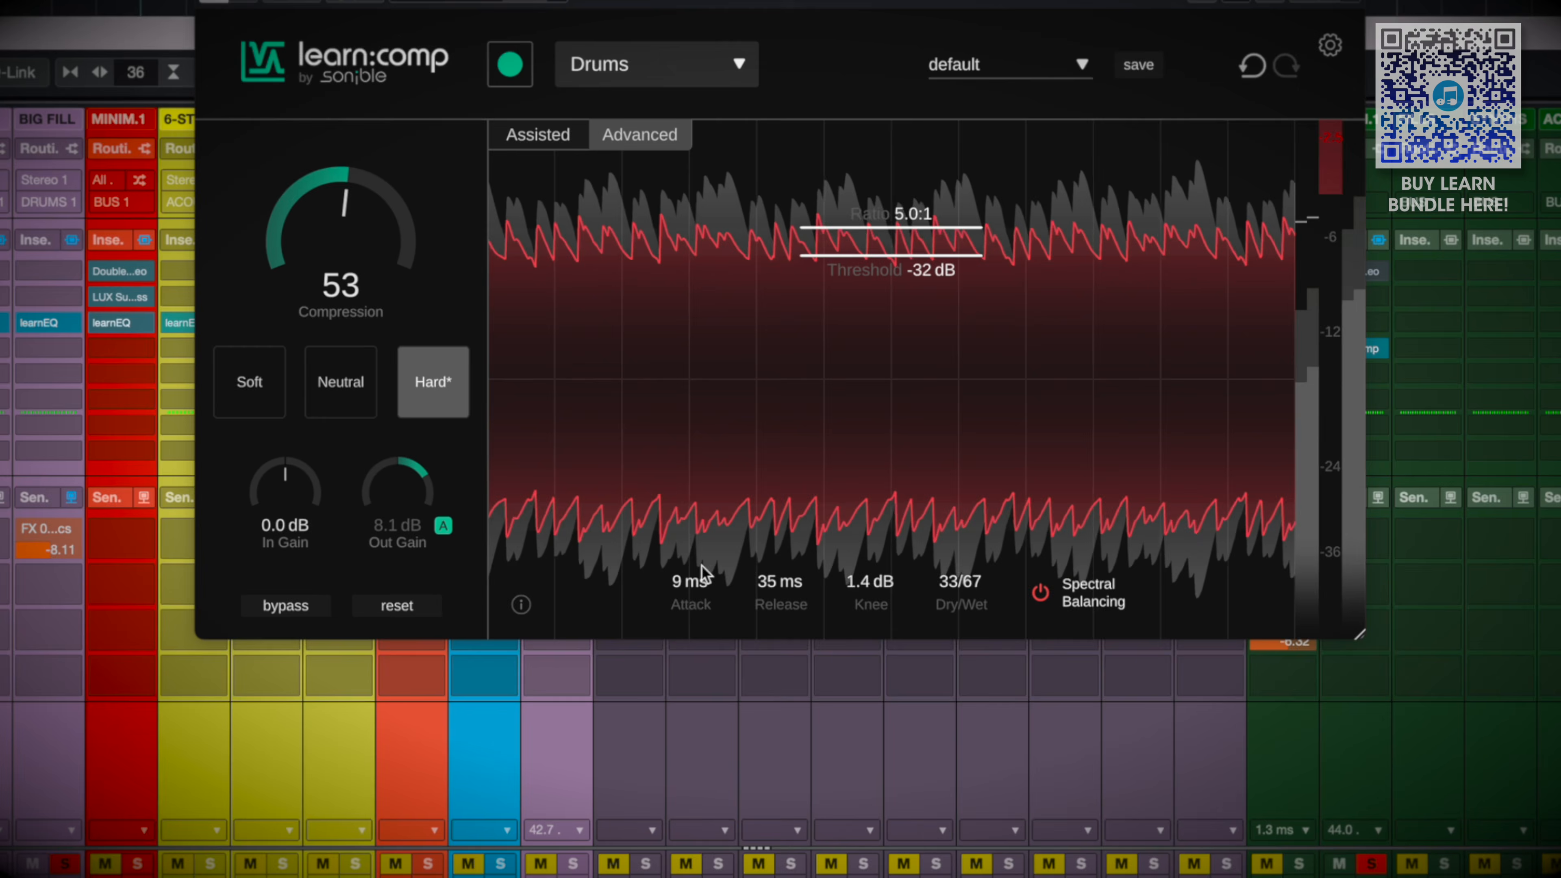
Compare the adjusted drum compression with bypass, and refine Attack to 11 ms and Dry/Wet to 34/66
click(284, 608)
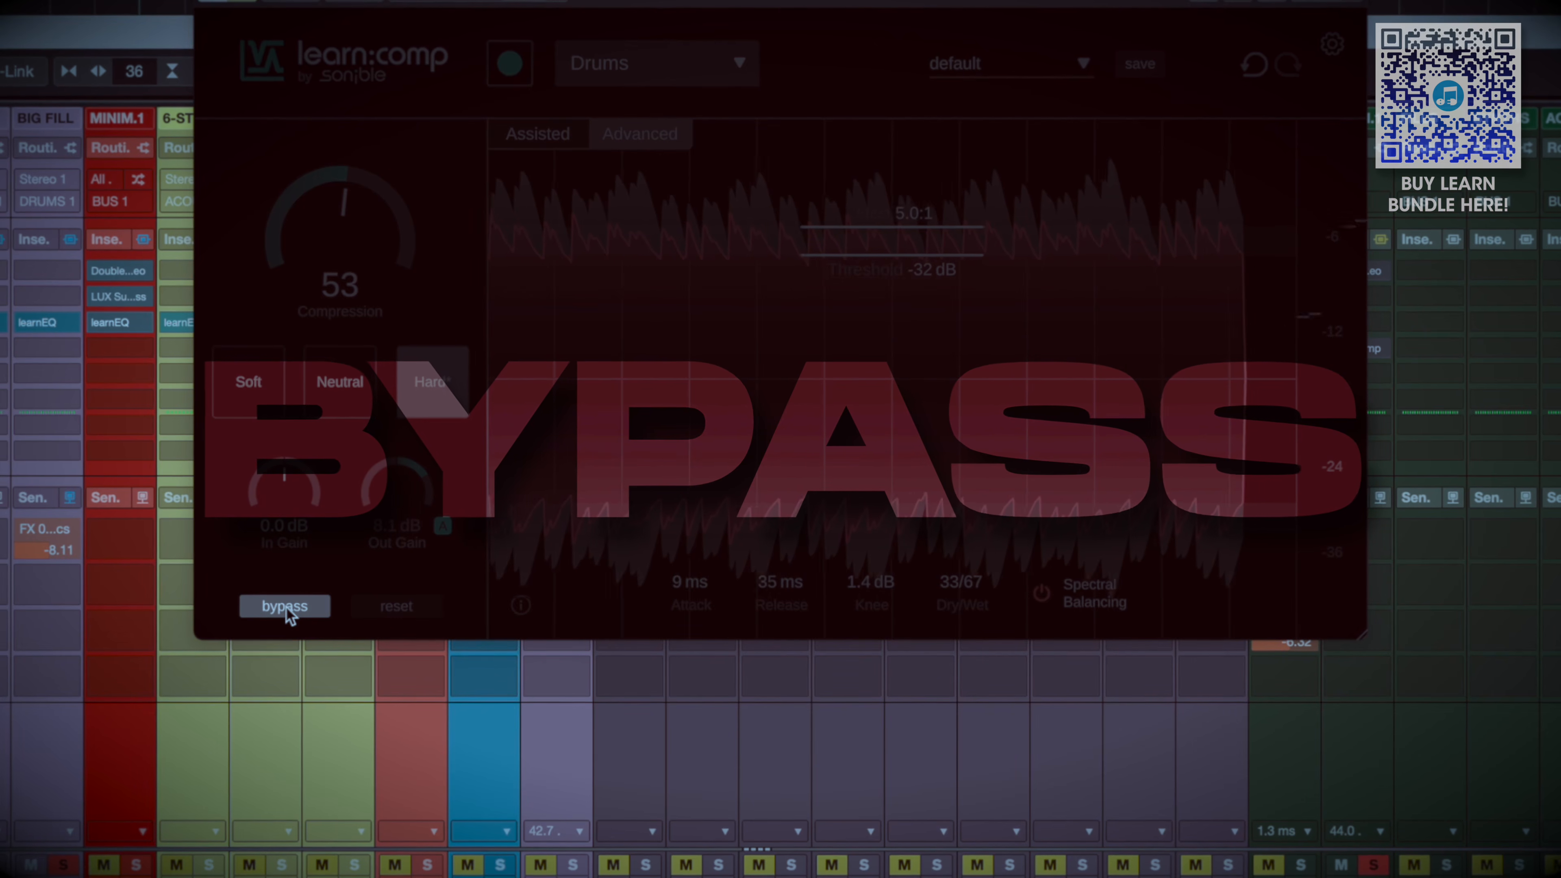
click(285, 606)
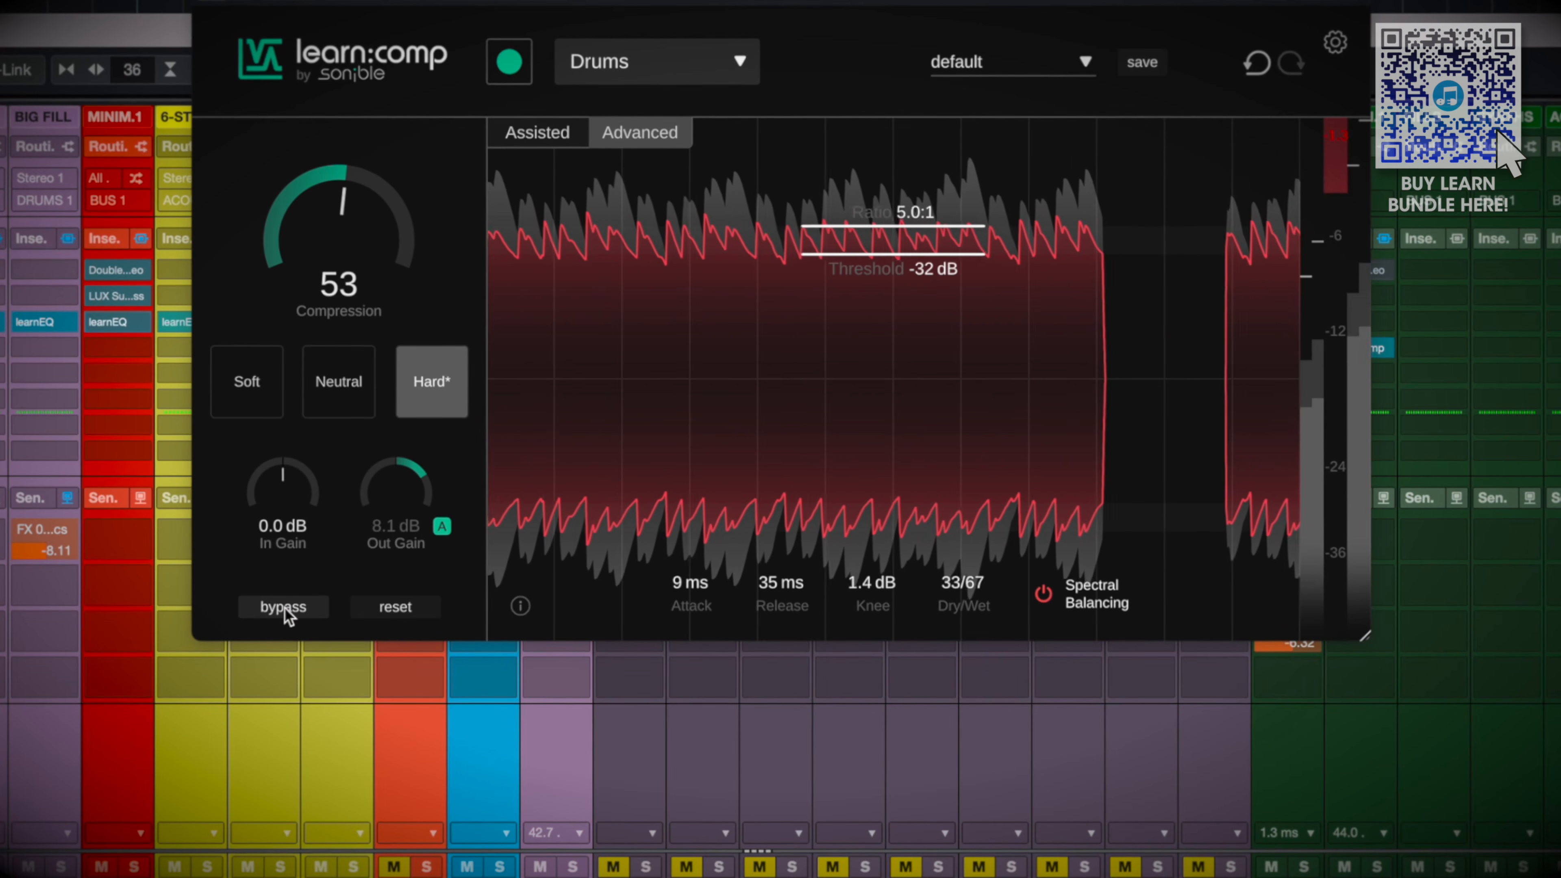
drag(675, 603, 680, 598)
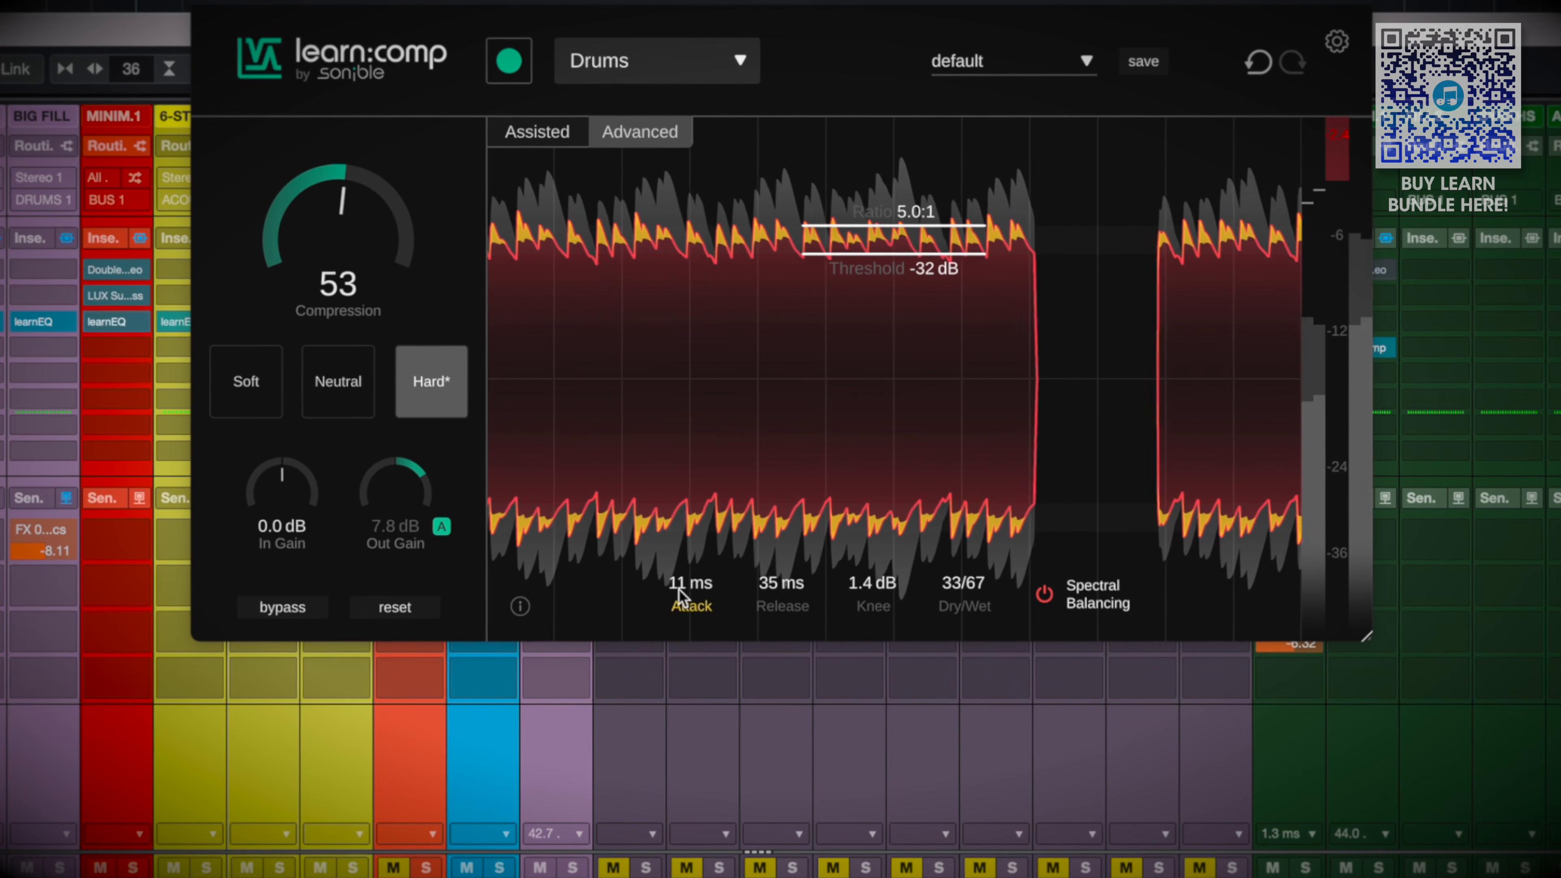
drag(939, 606, 959, 600)
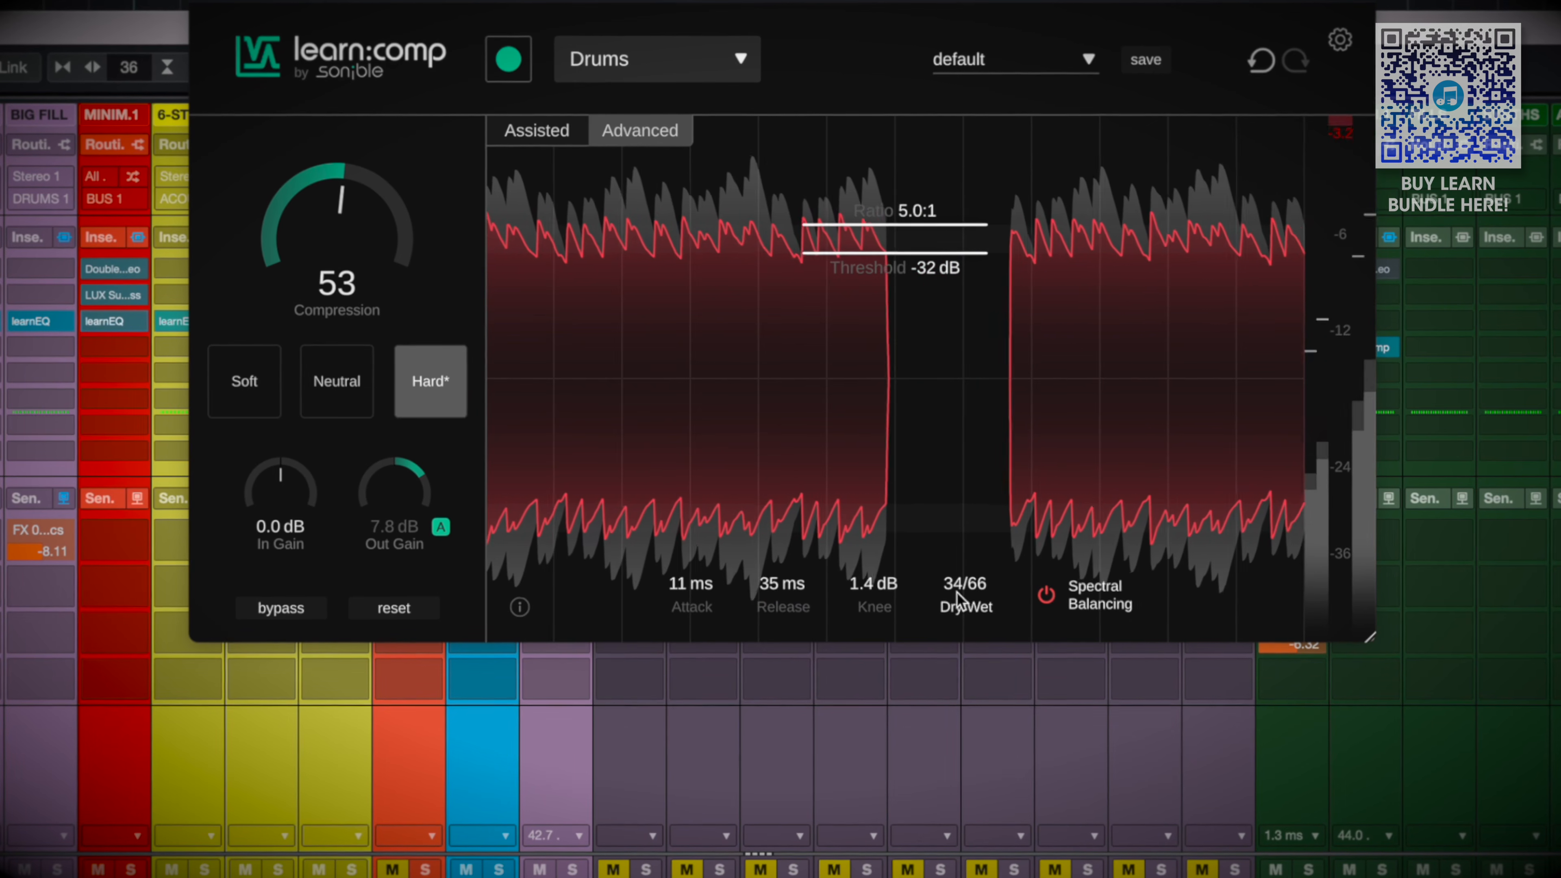
Listen to the DRUMS 1 group with learnComp repeatedly bypassed and active, and leave the compressor active
click(287, 615)
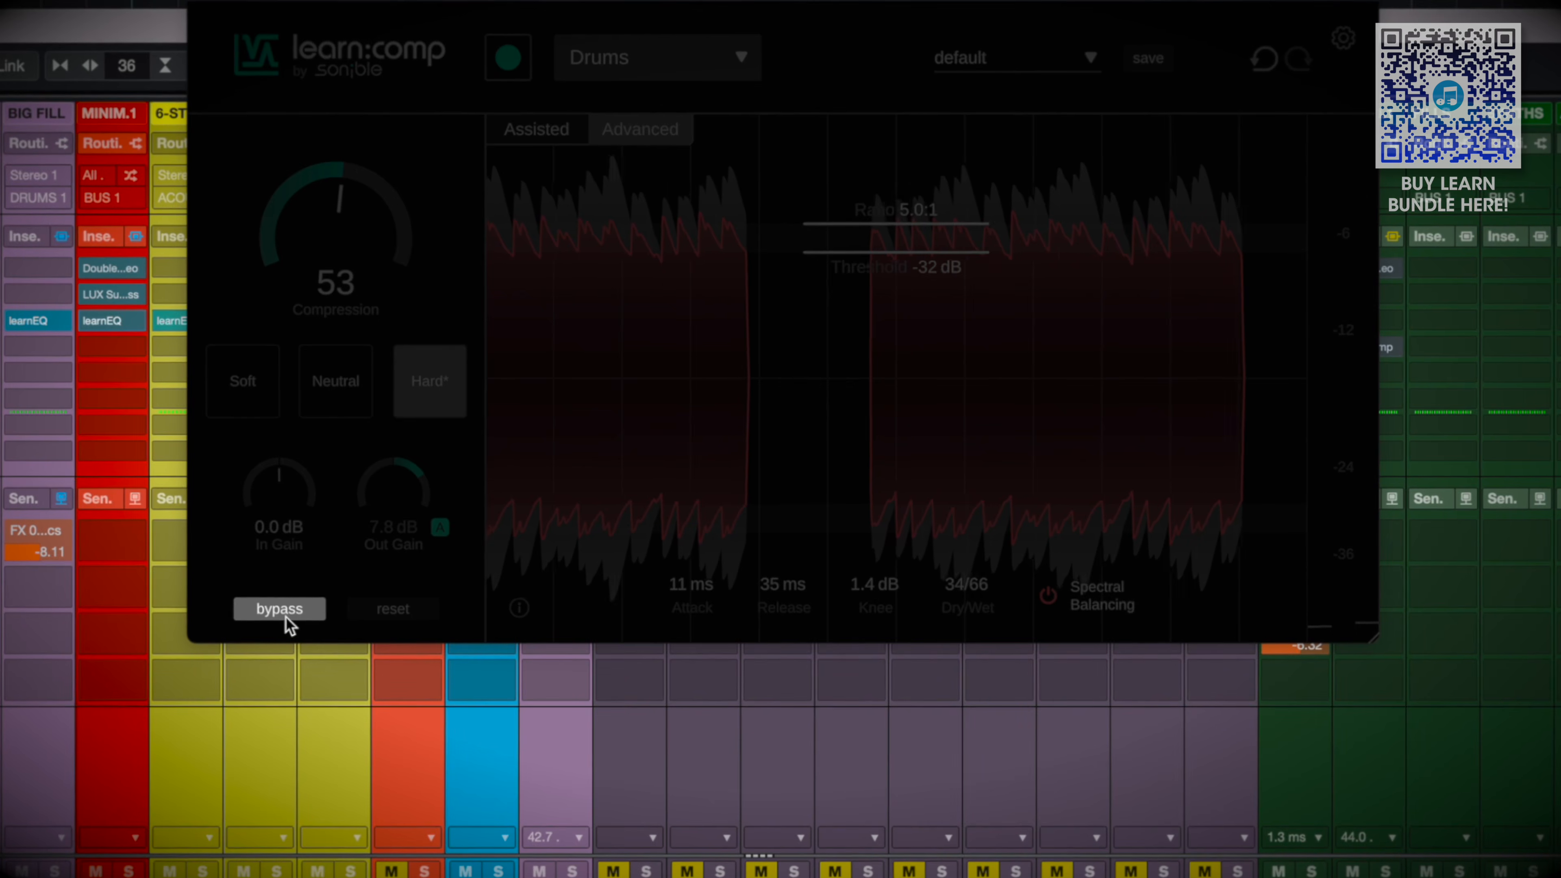
click(285, 615)
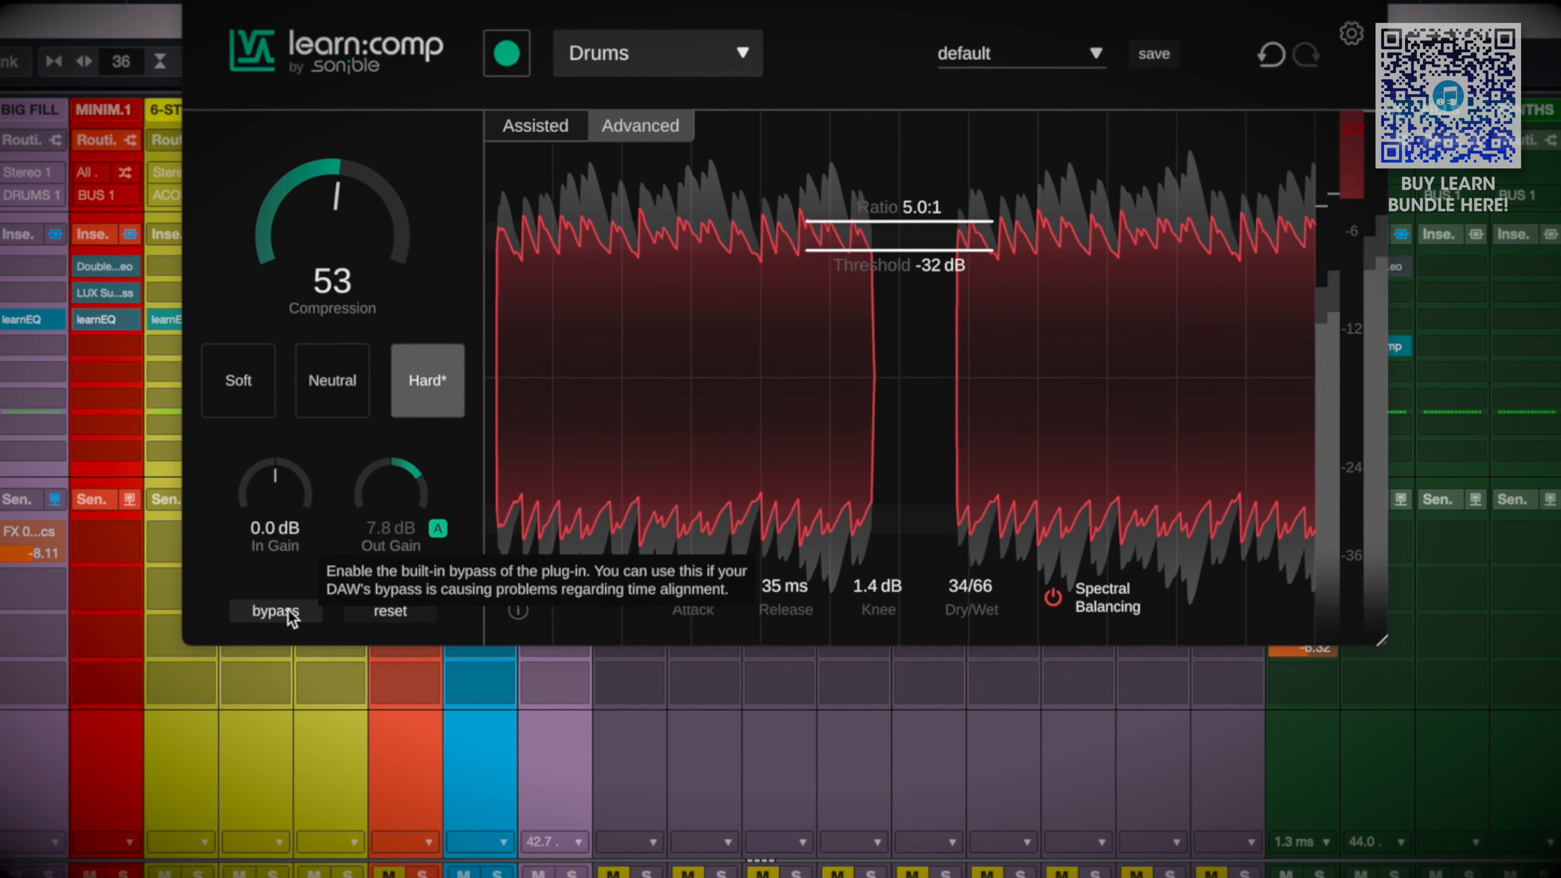
click(285, 615)
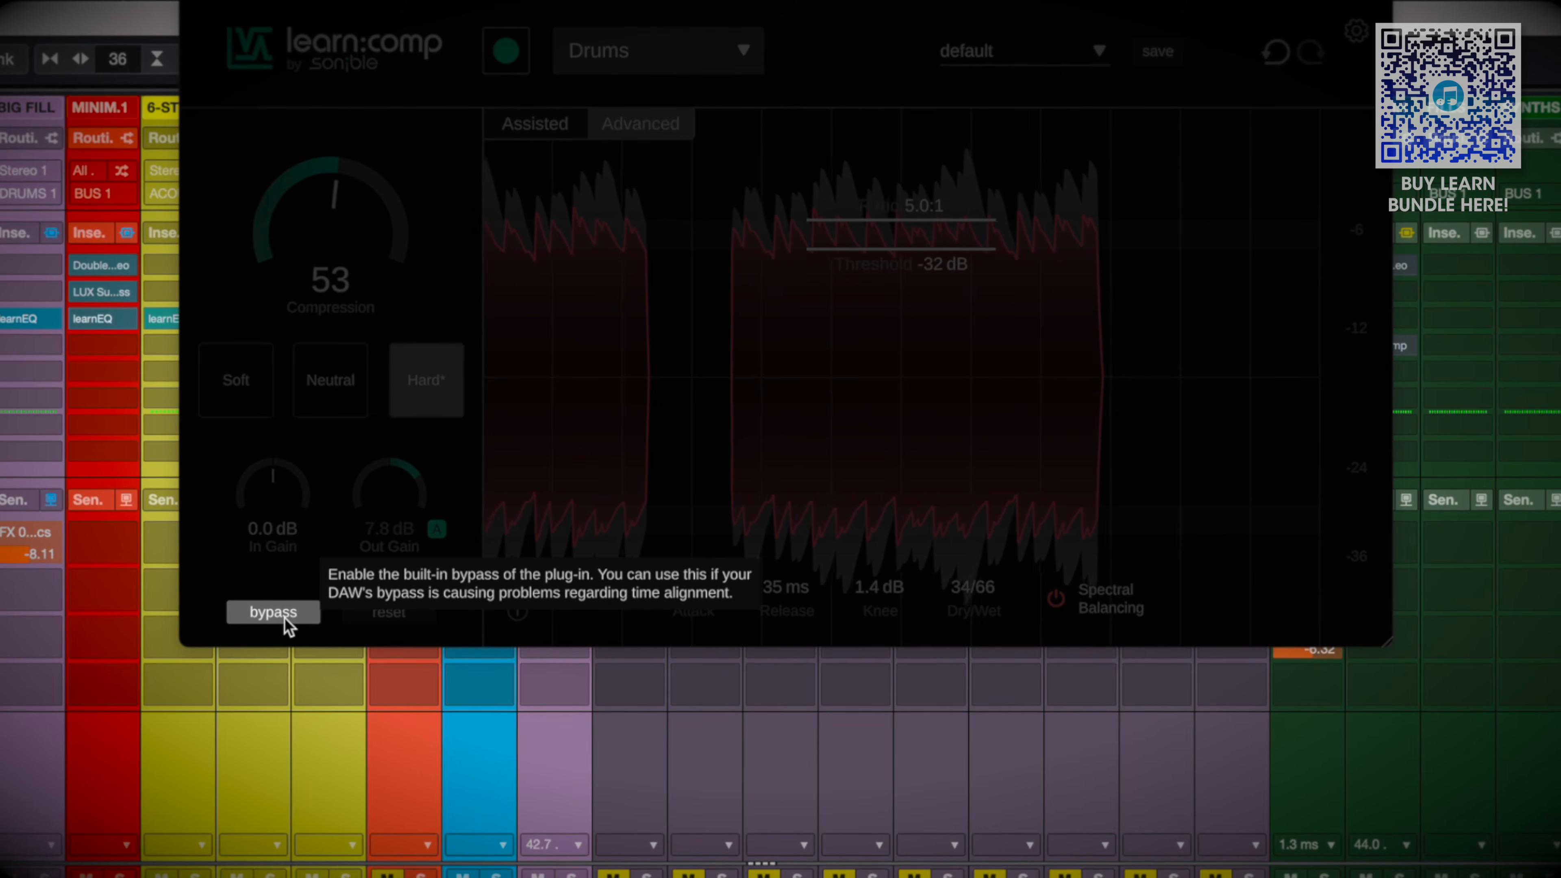
click(284, 615)
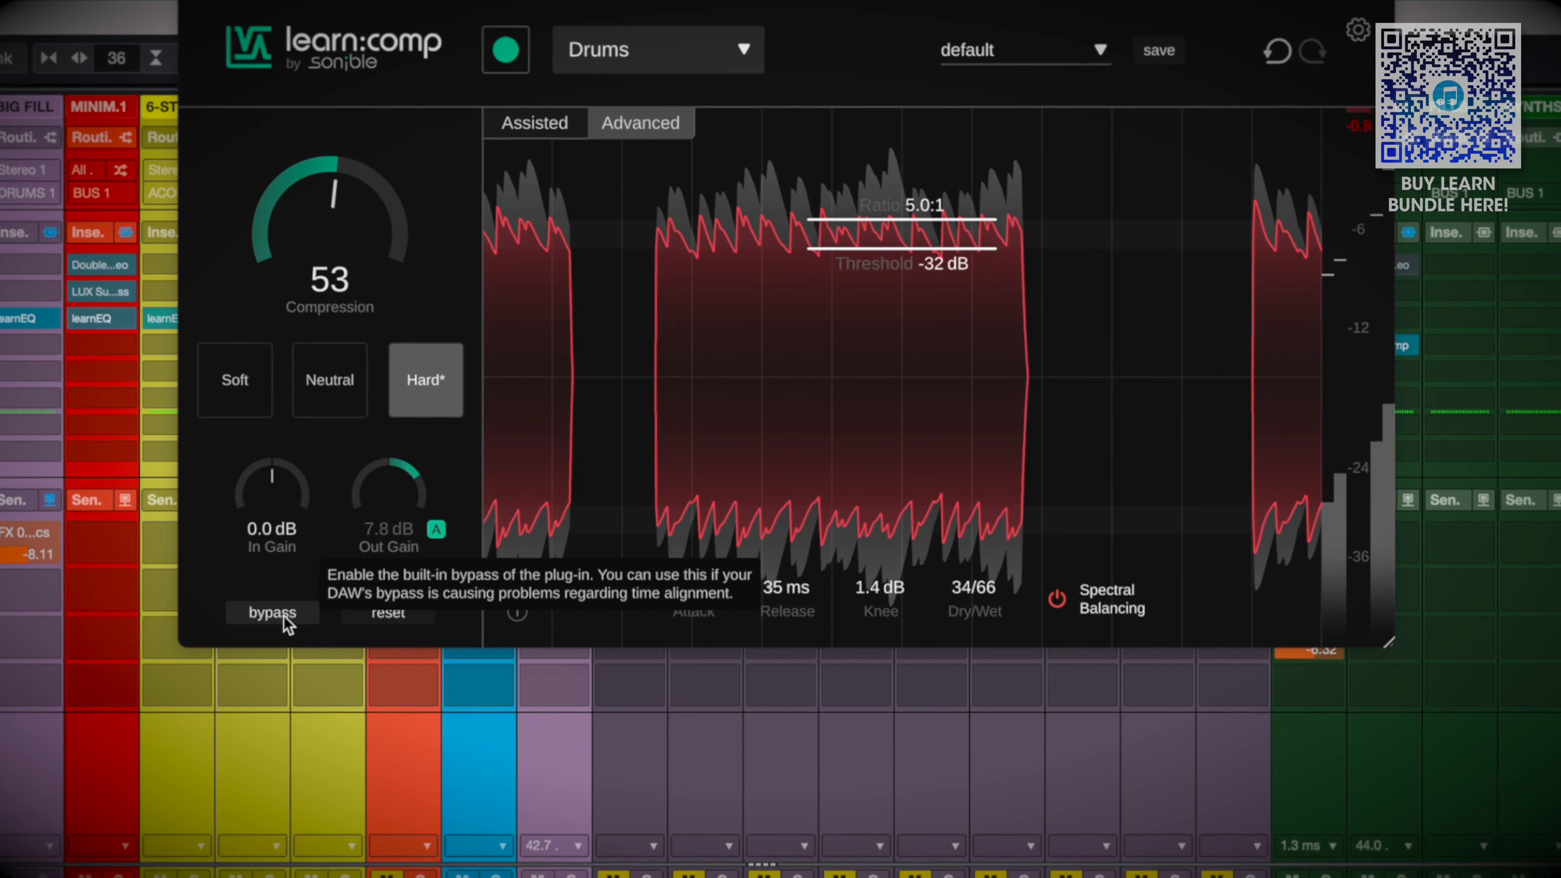
click(272, 613)
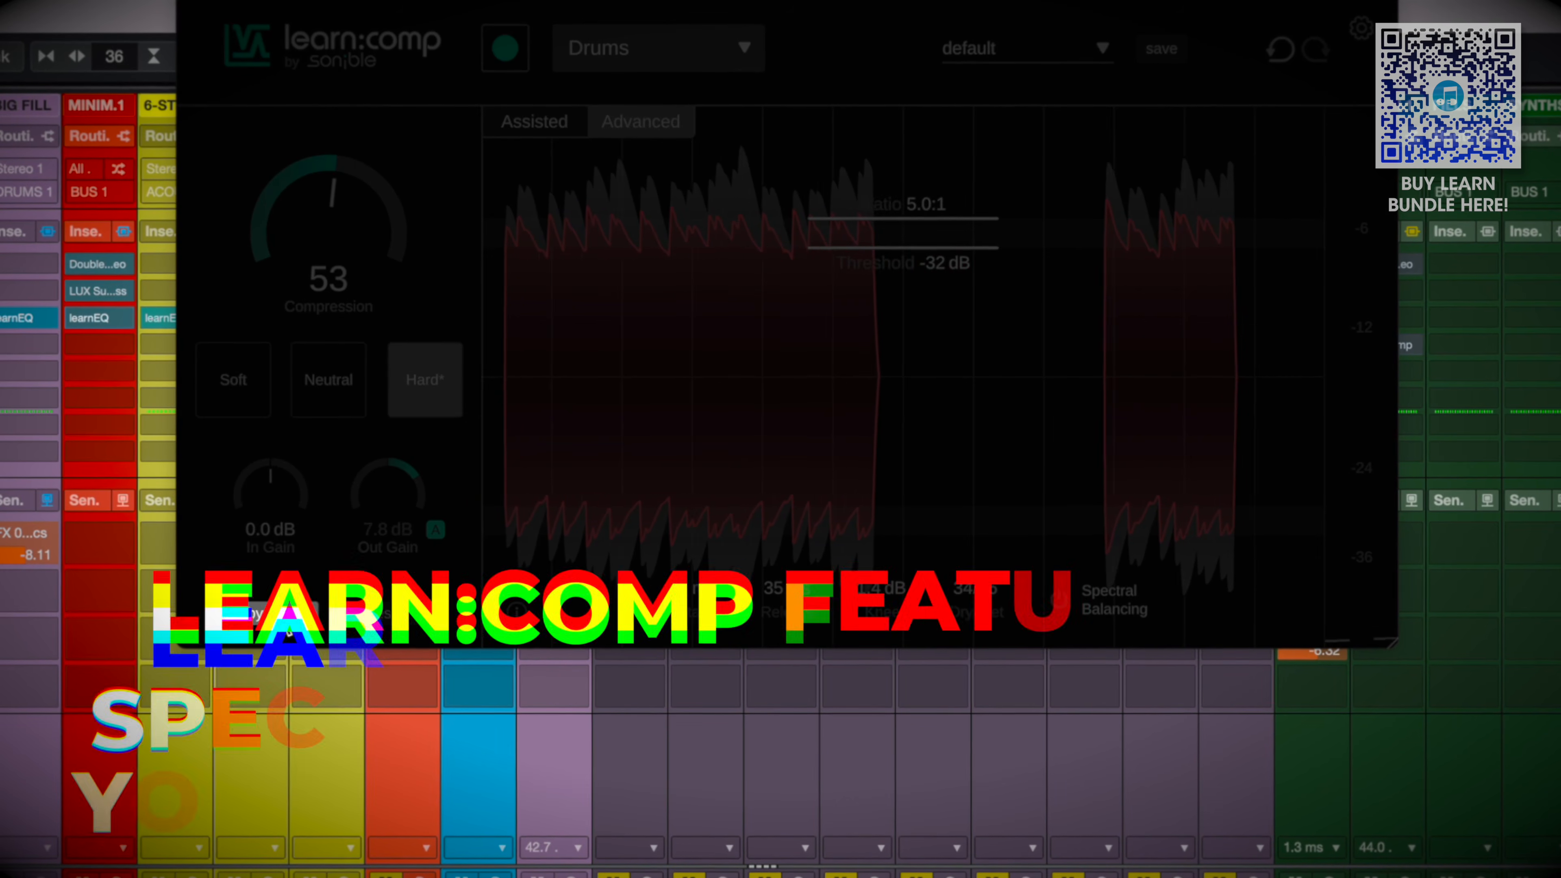
click(283, 615)
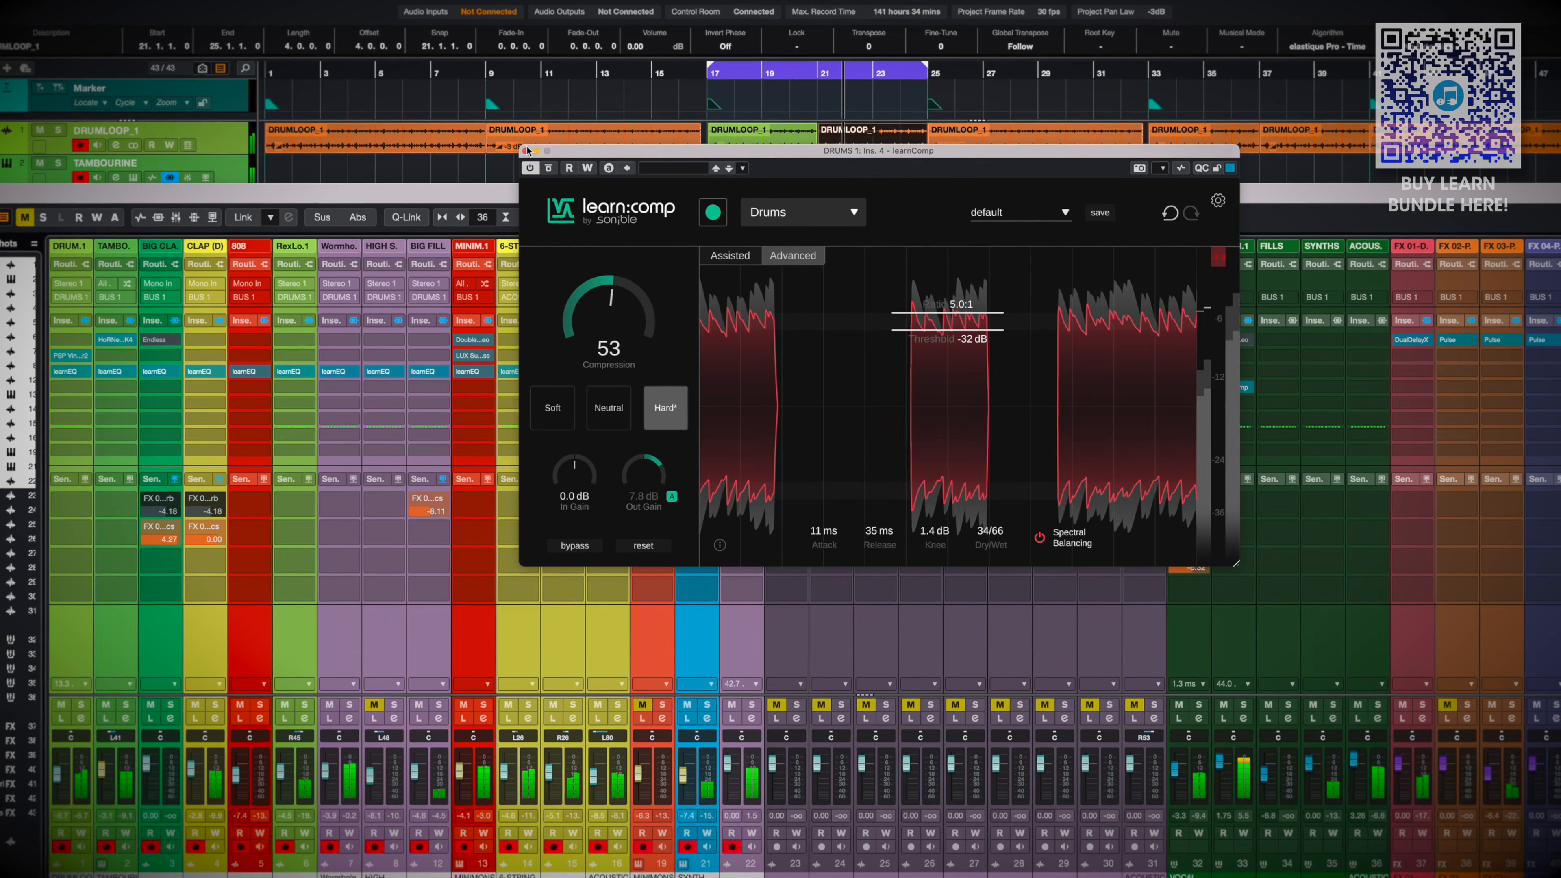
Enable the side-chain input of learnUnmask on the ACOUSTICS group and start its learning pass with the Universal profile
click(526, 151)
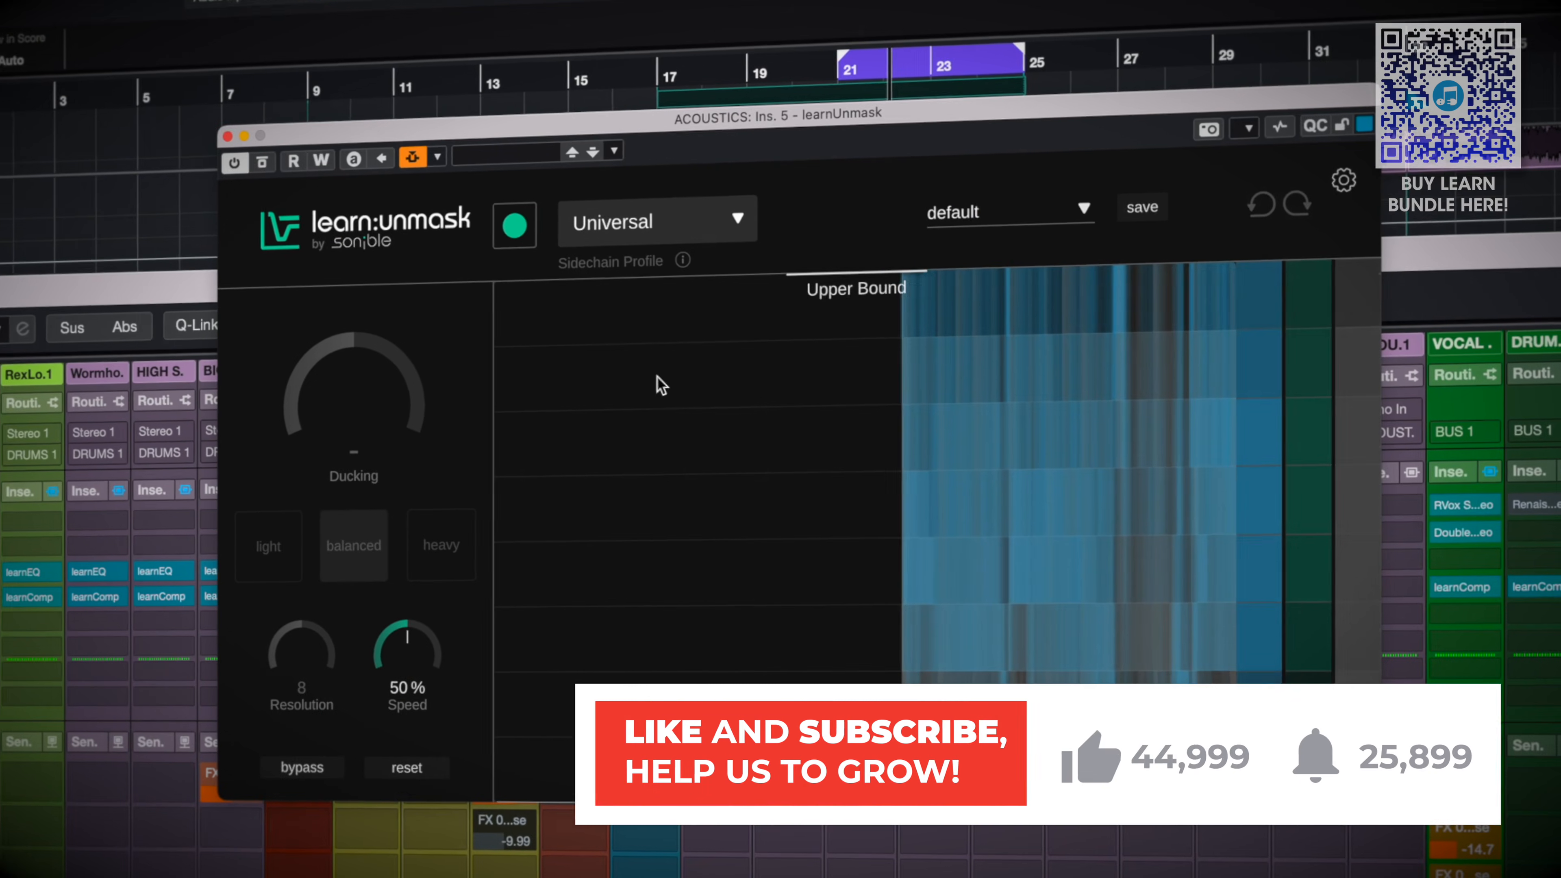
click(515, 228)
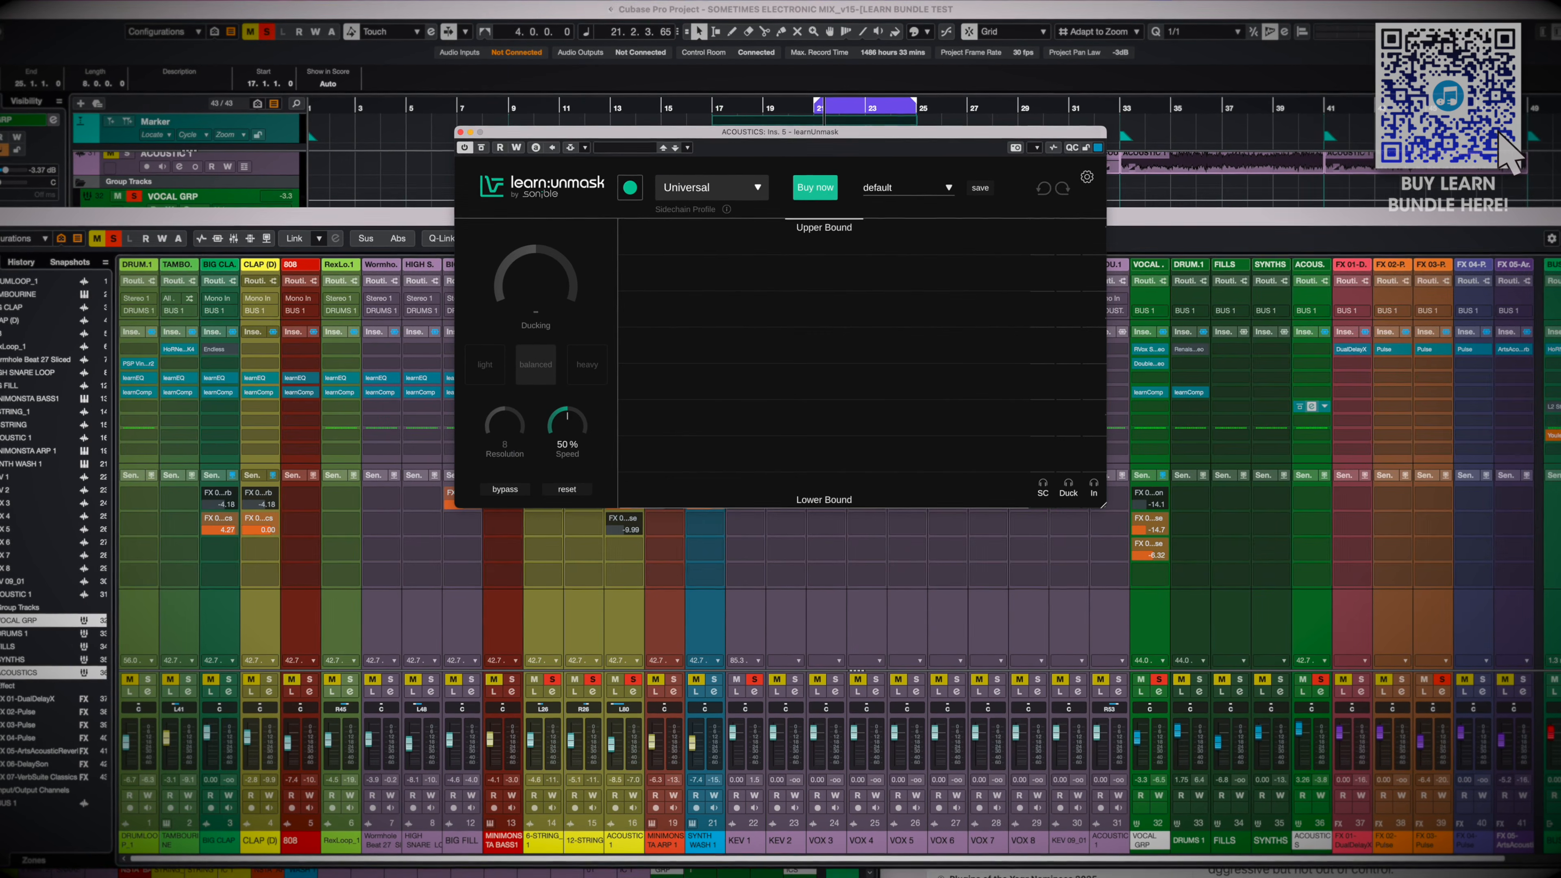
Play the loop briefly, add a KEV track as side-chain source of learnUnmask on the ACOUSTICS group, and complete the Universal learning pass
key(space)
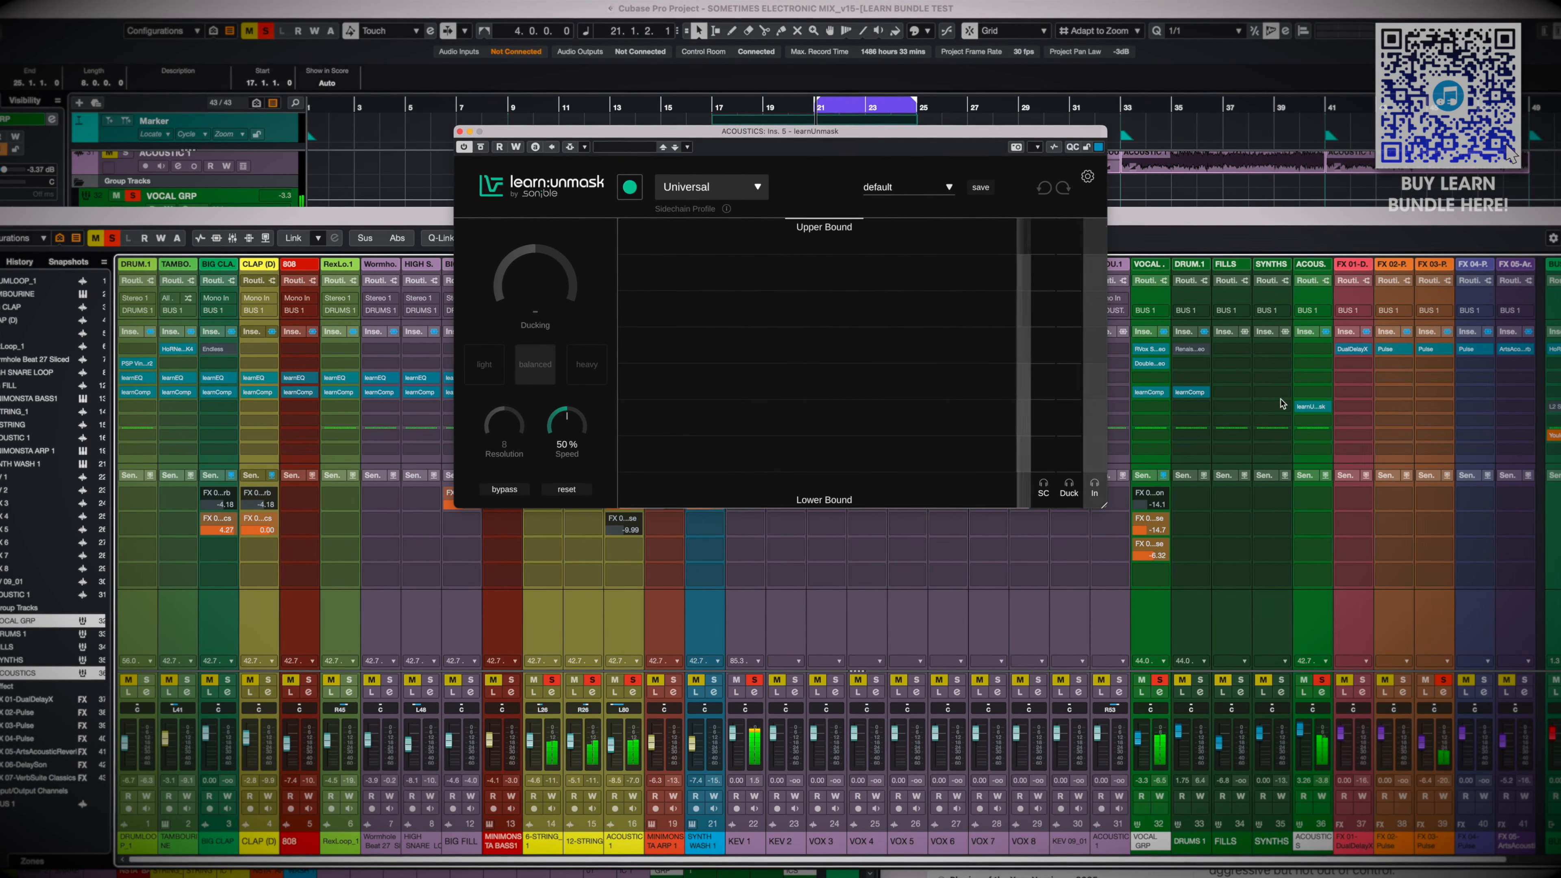
key(space)
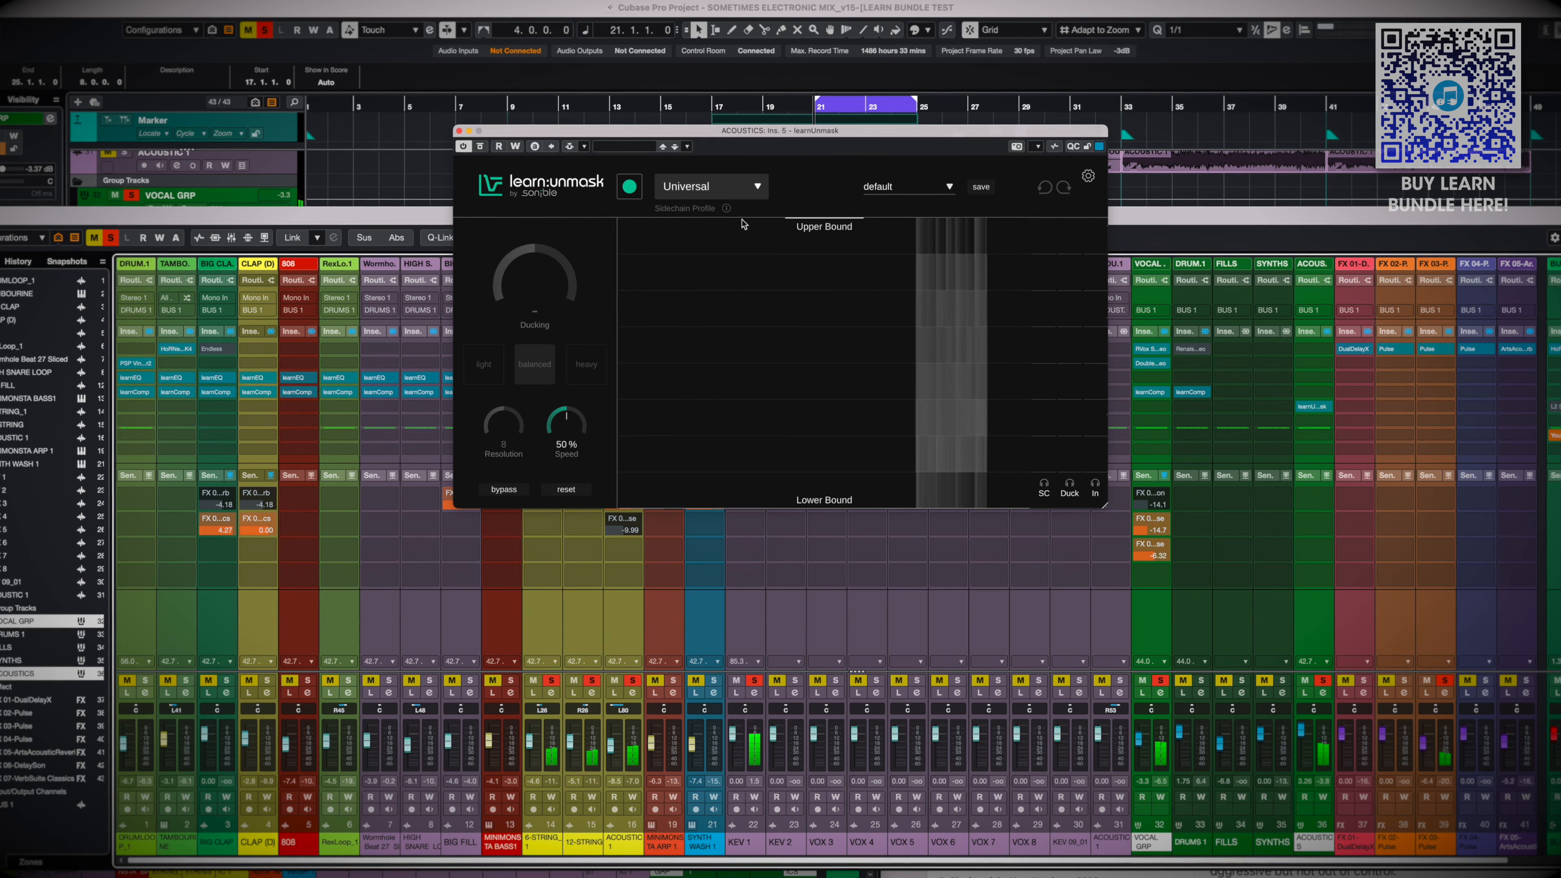
click(569, 145)
click(740, 289)
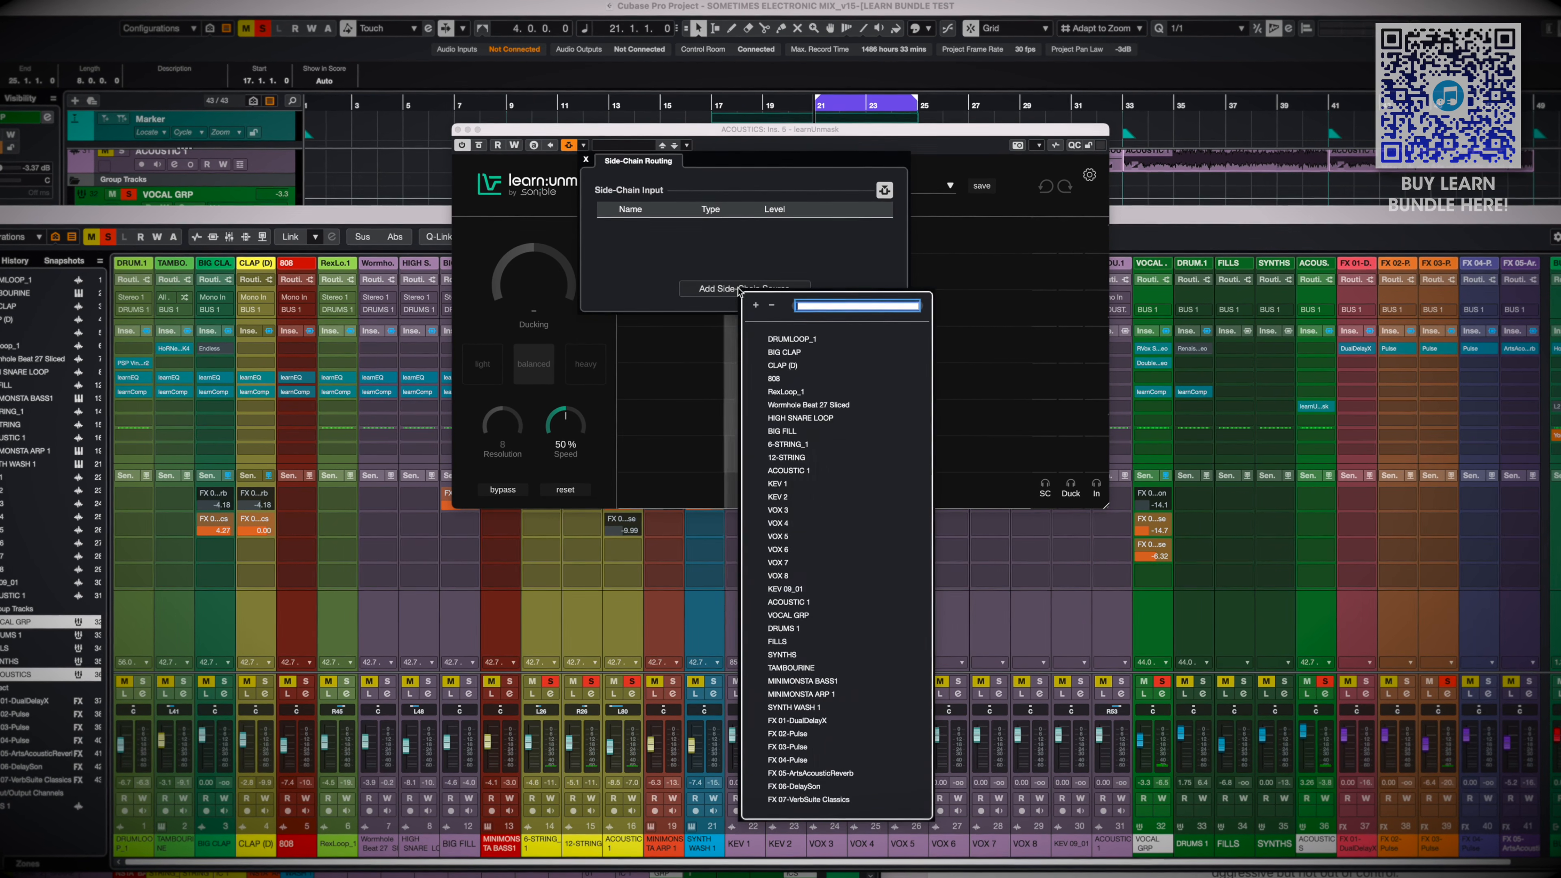
text(kev)
key(Down)
key(Return)
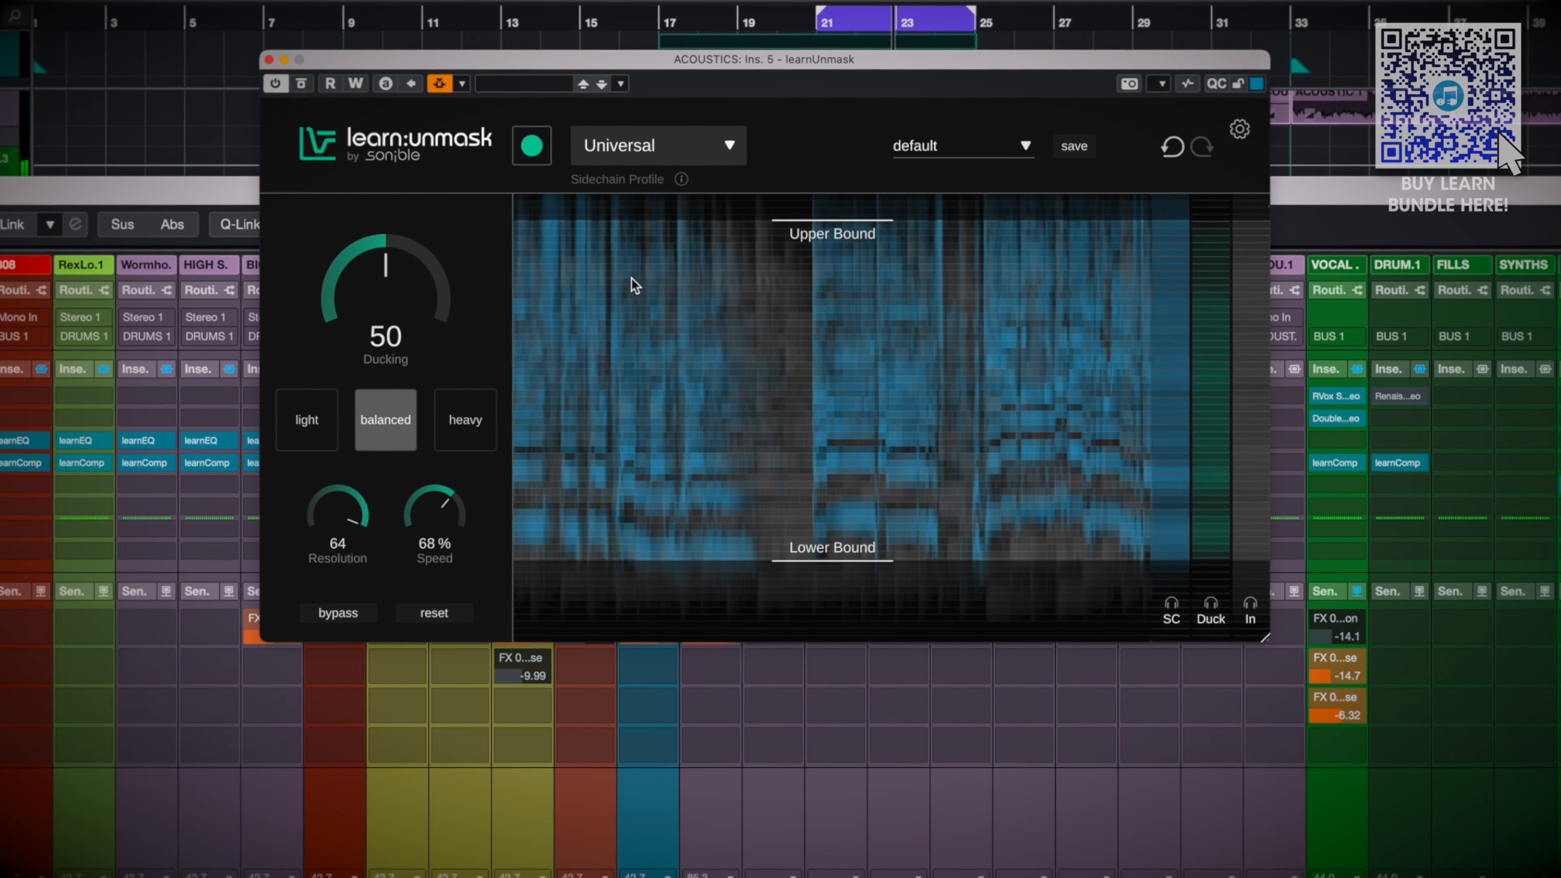
Listen to the ACOUSTICS group with learnUnmask repeatedly bypassed and active, and leave the plug-in active
click(354, 619)
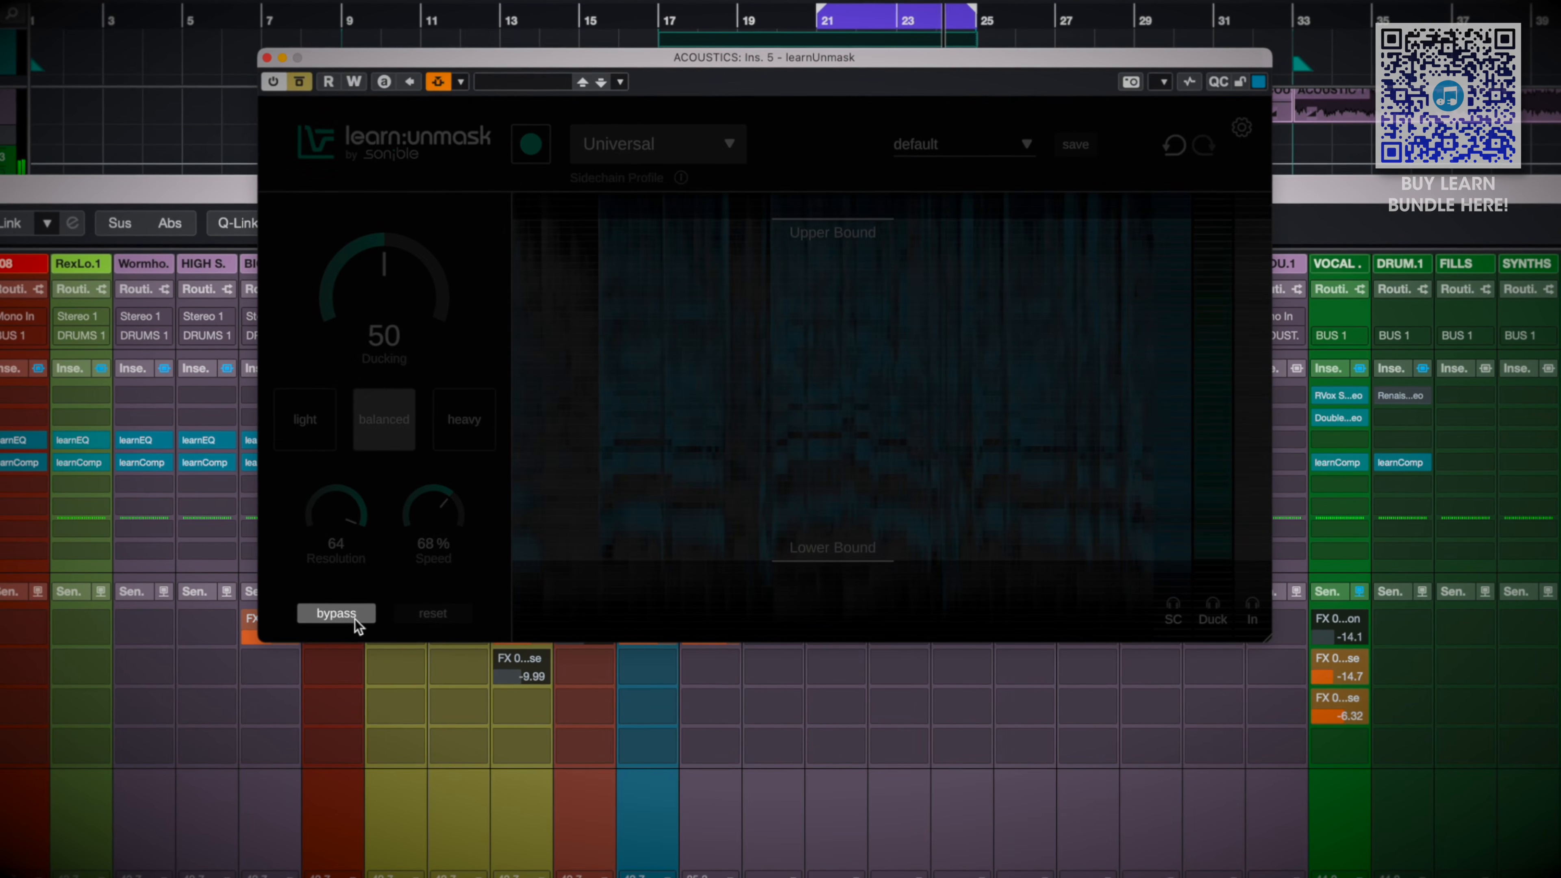
click(355, 618)
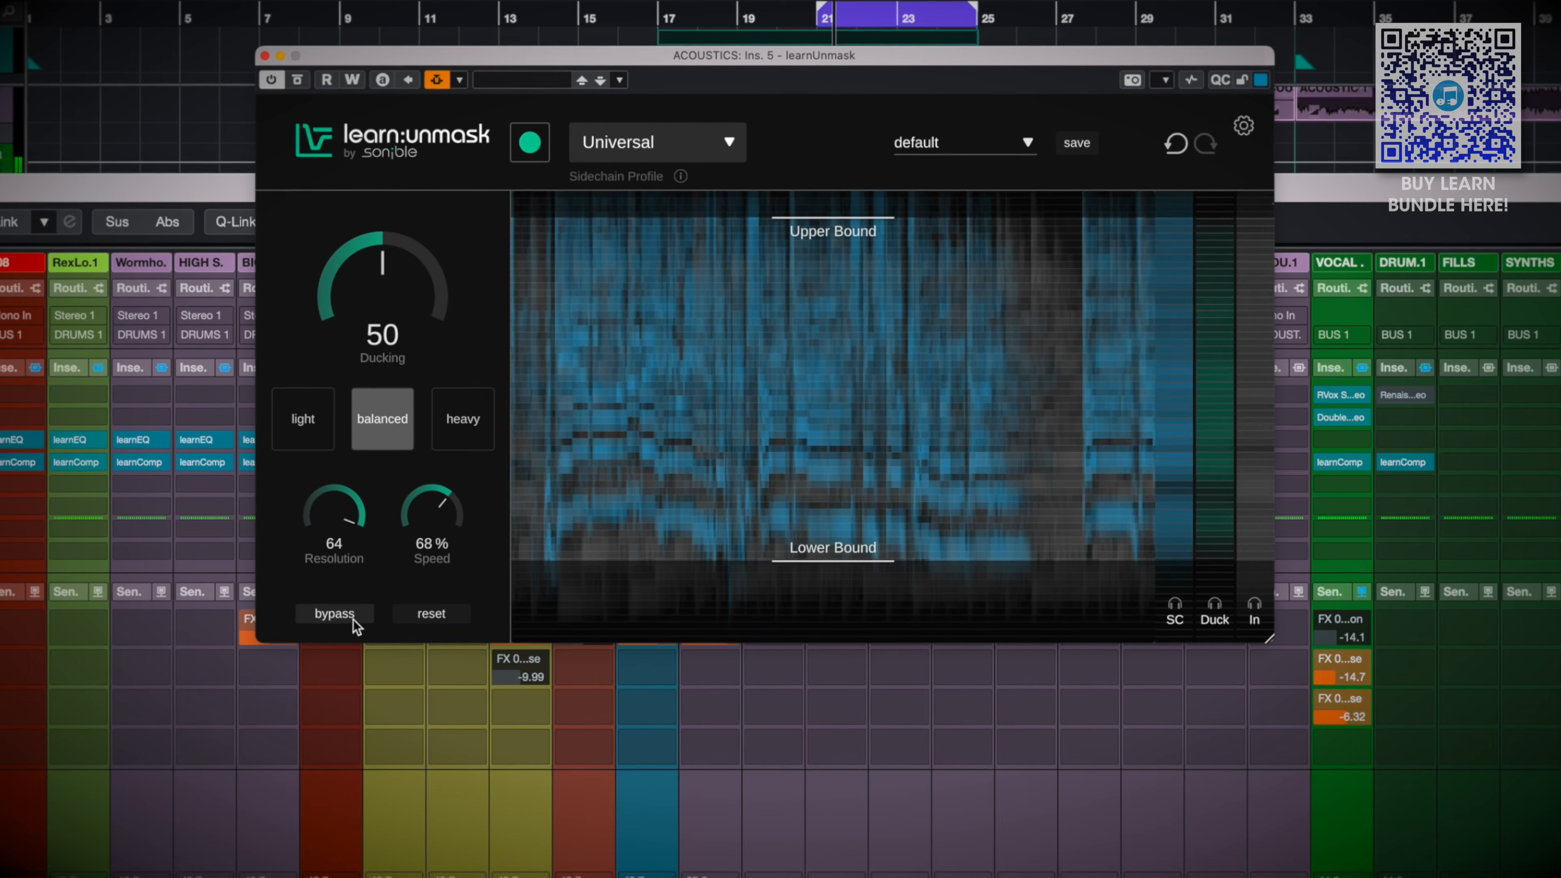
click(352, 619)
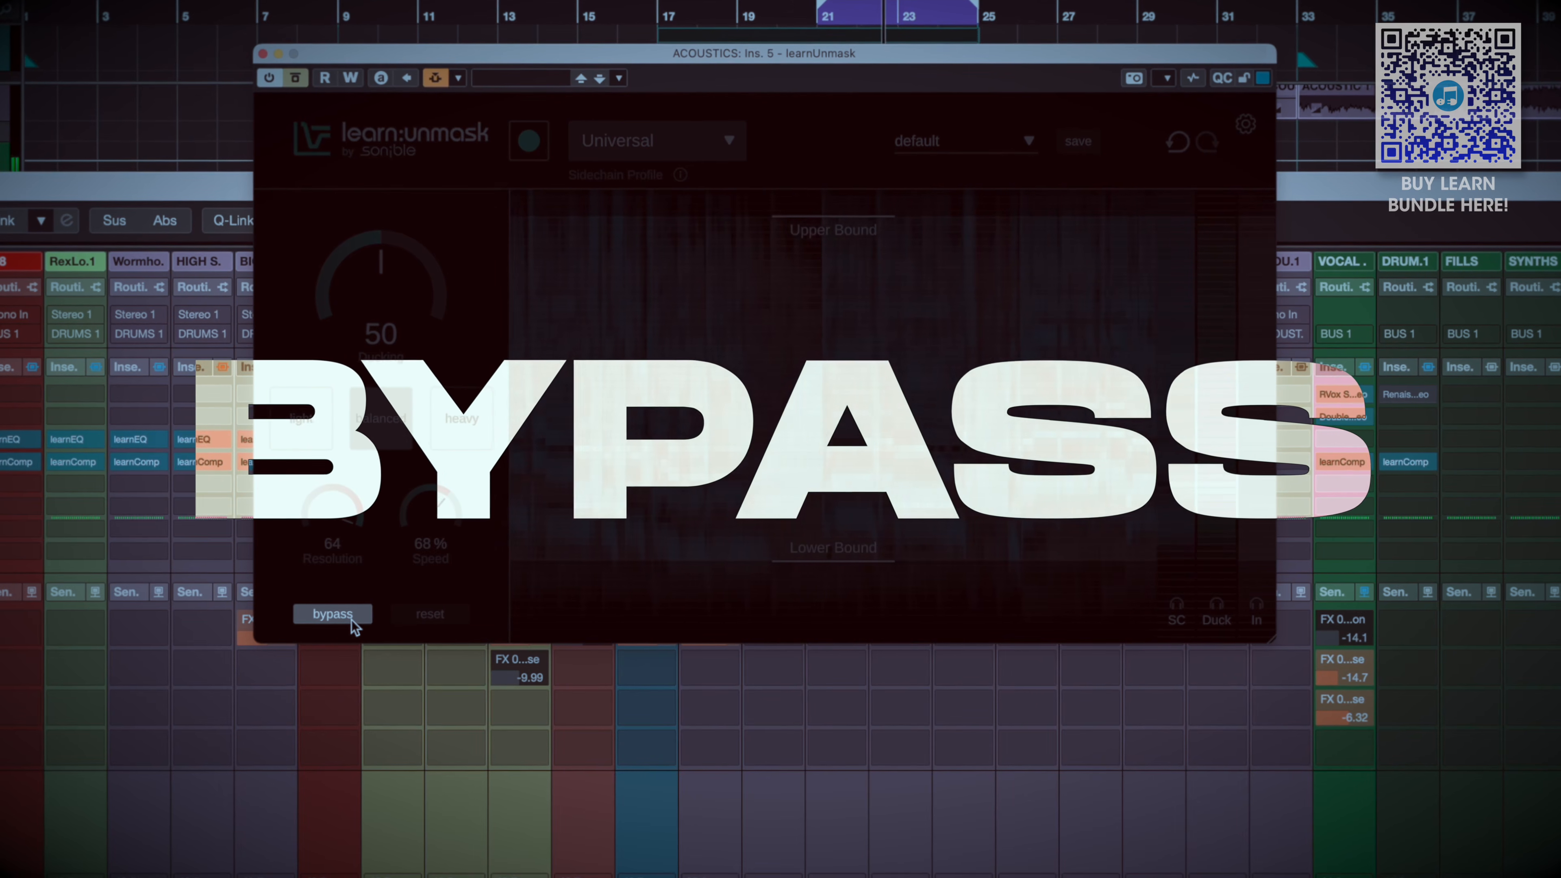
click(351, 615)
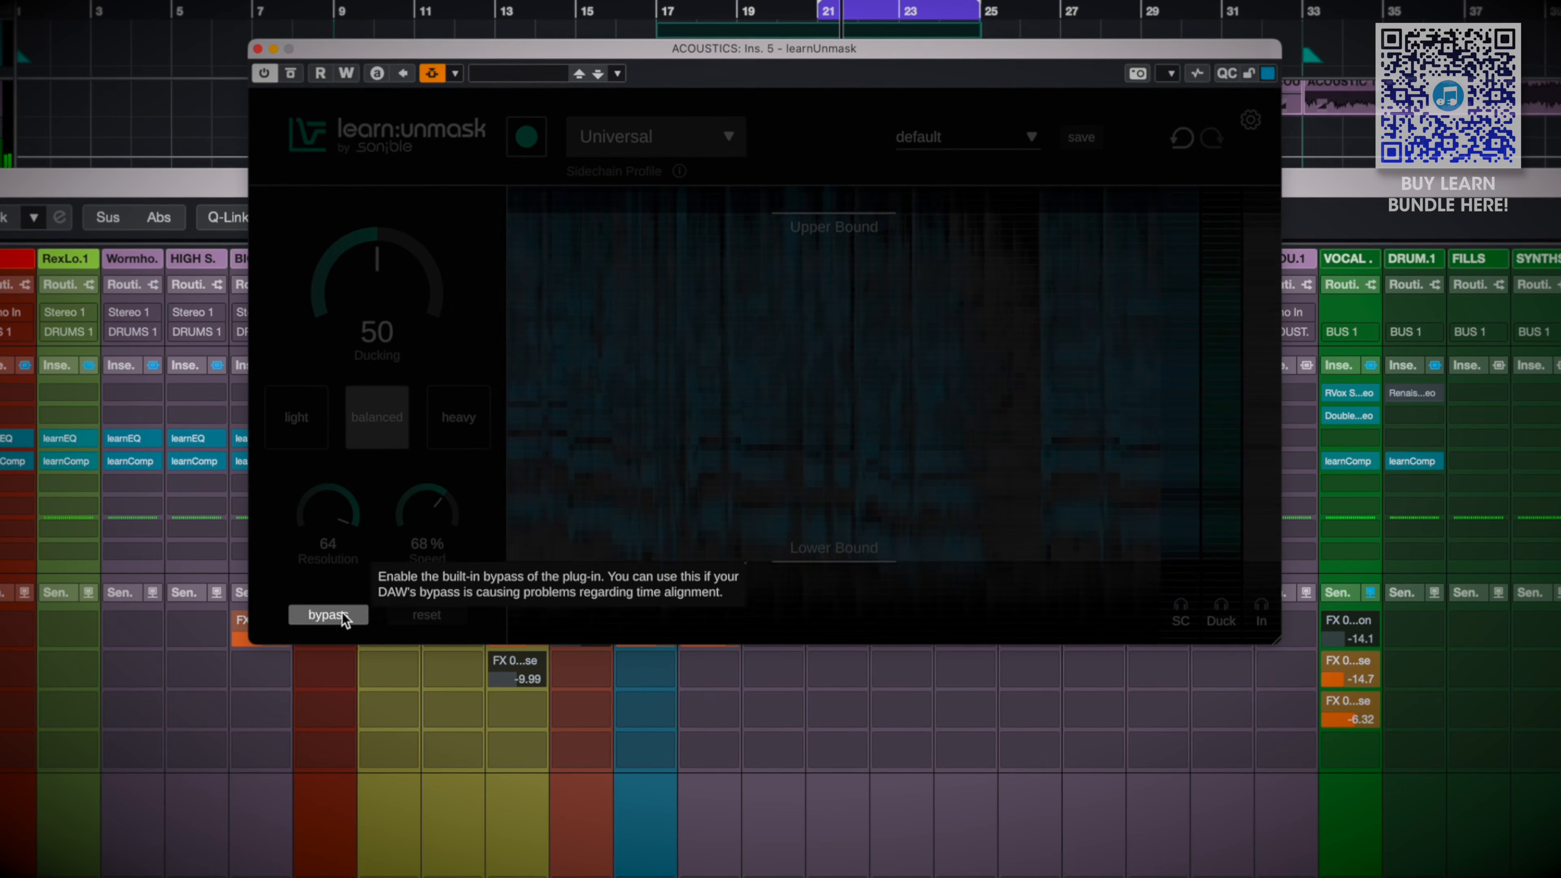
click(330, 614)
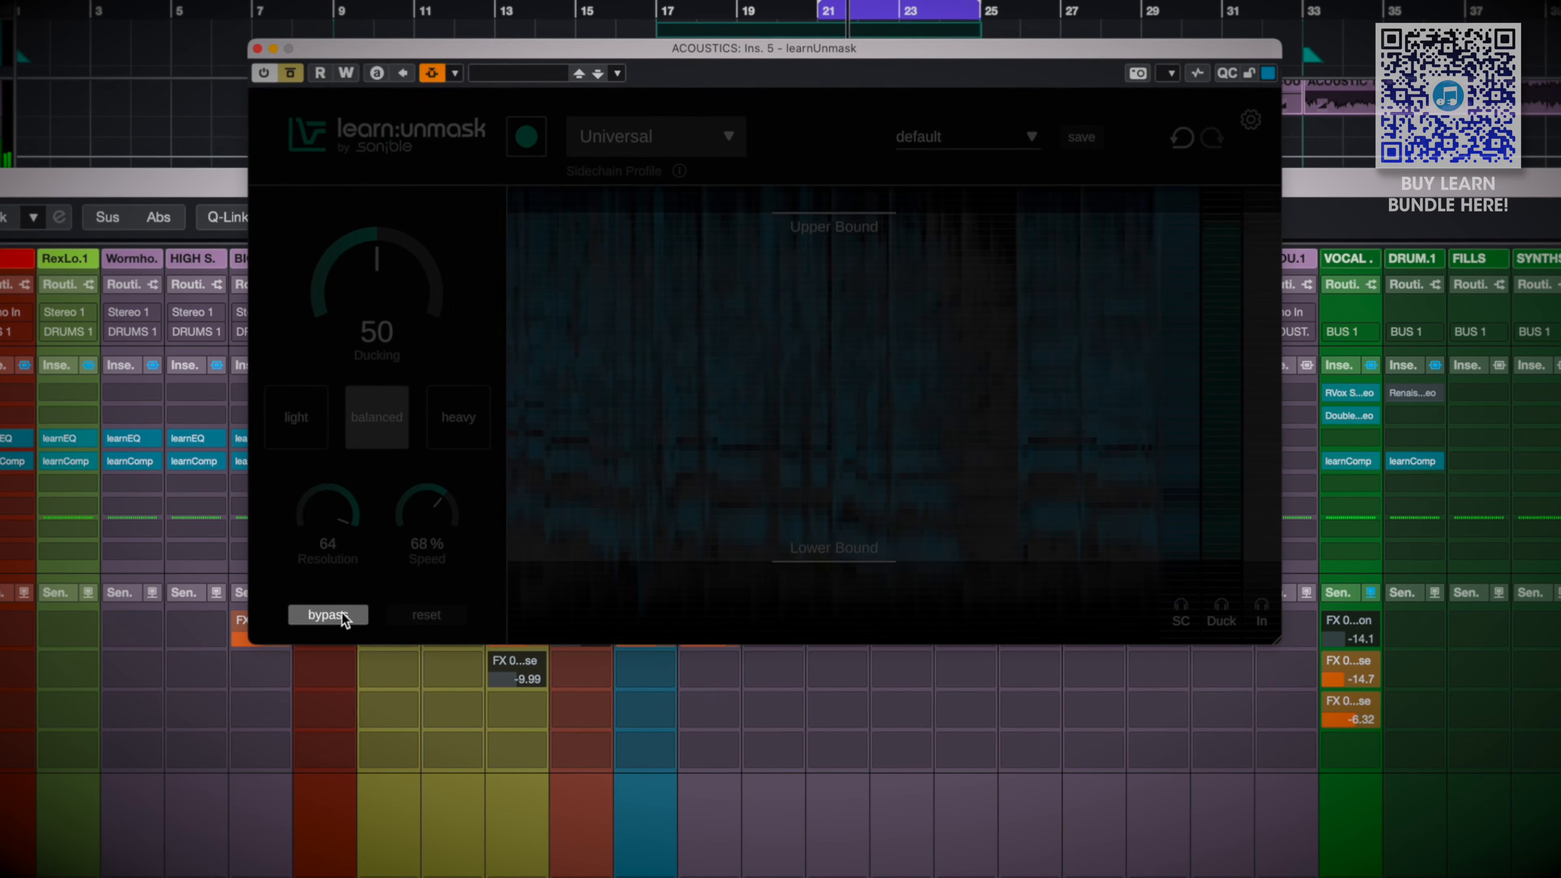
click(328, 615)
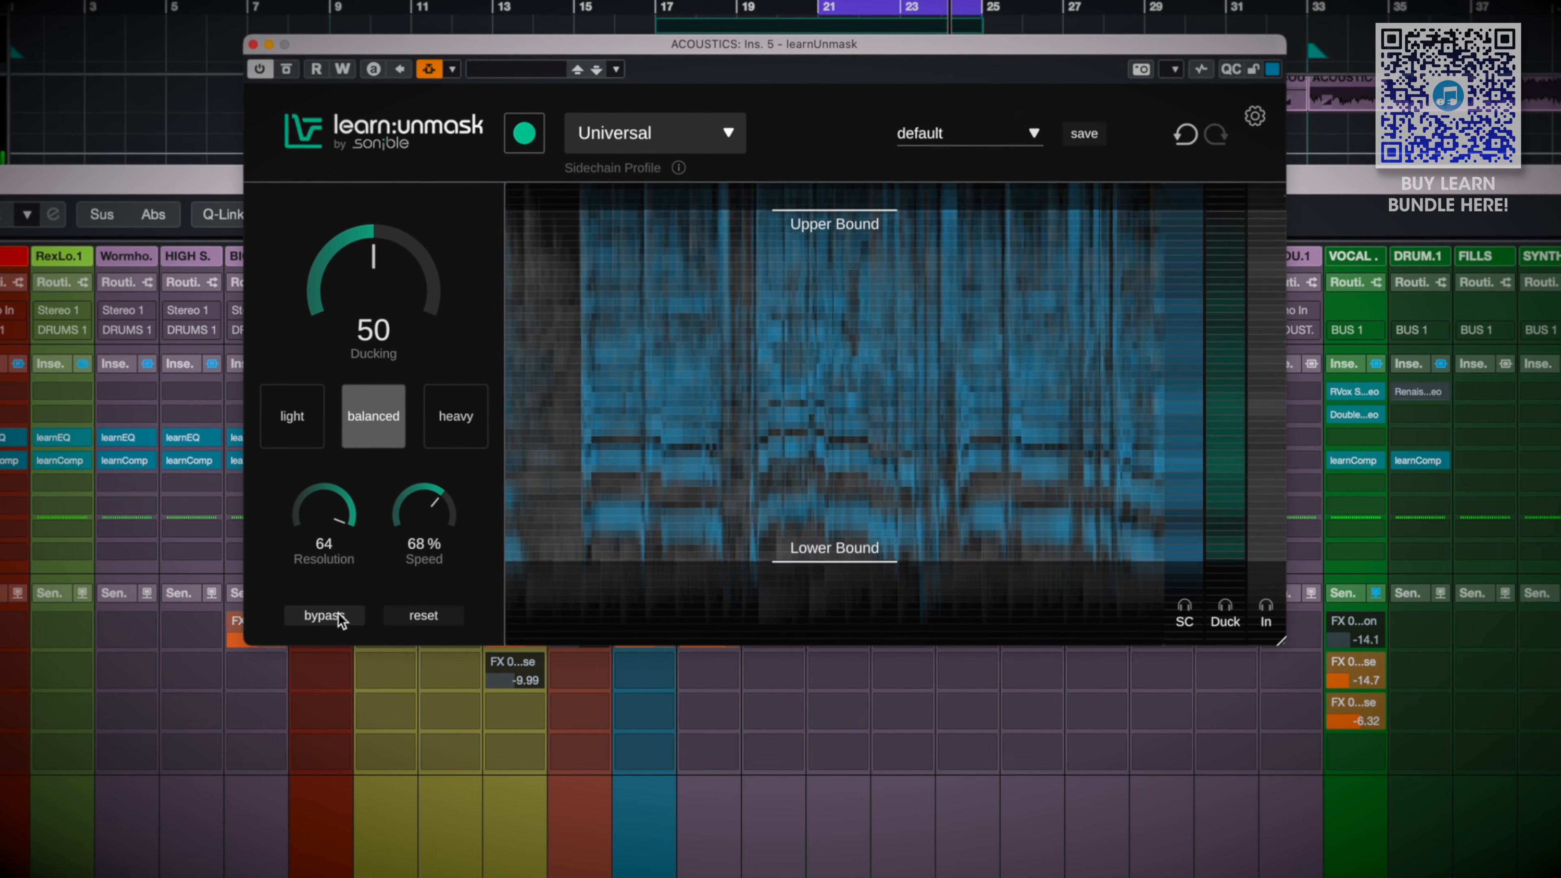
Audition learnUnmask's heavy, balanced and light flavours, compare light with bypass, and return to balanced
click(467, 421)
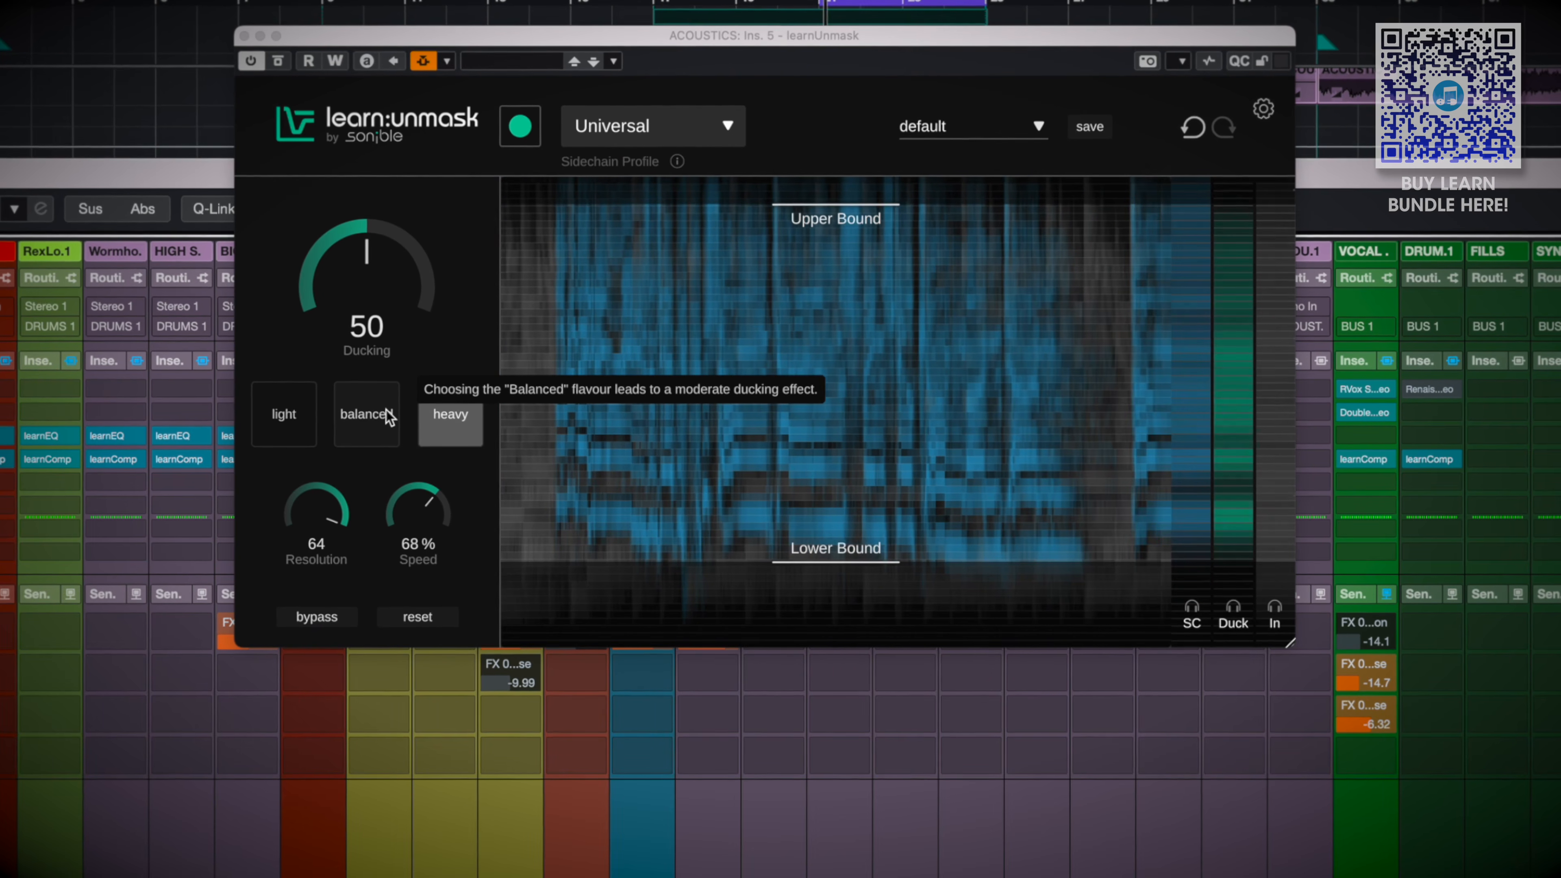
click(385, 411)
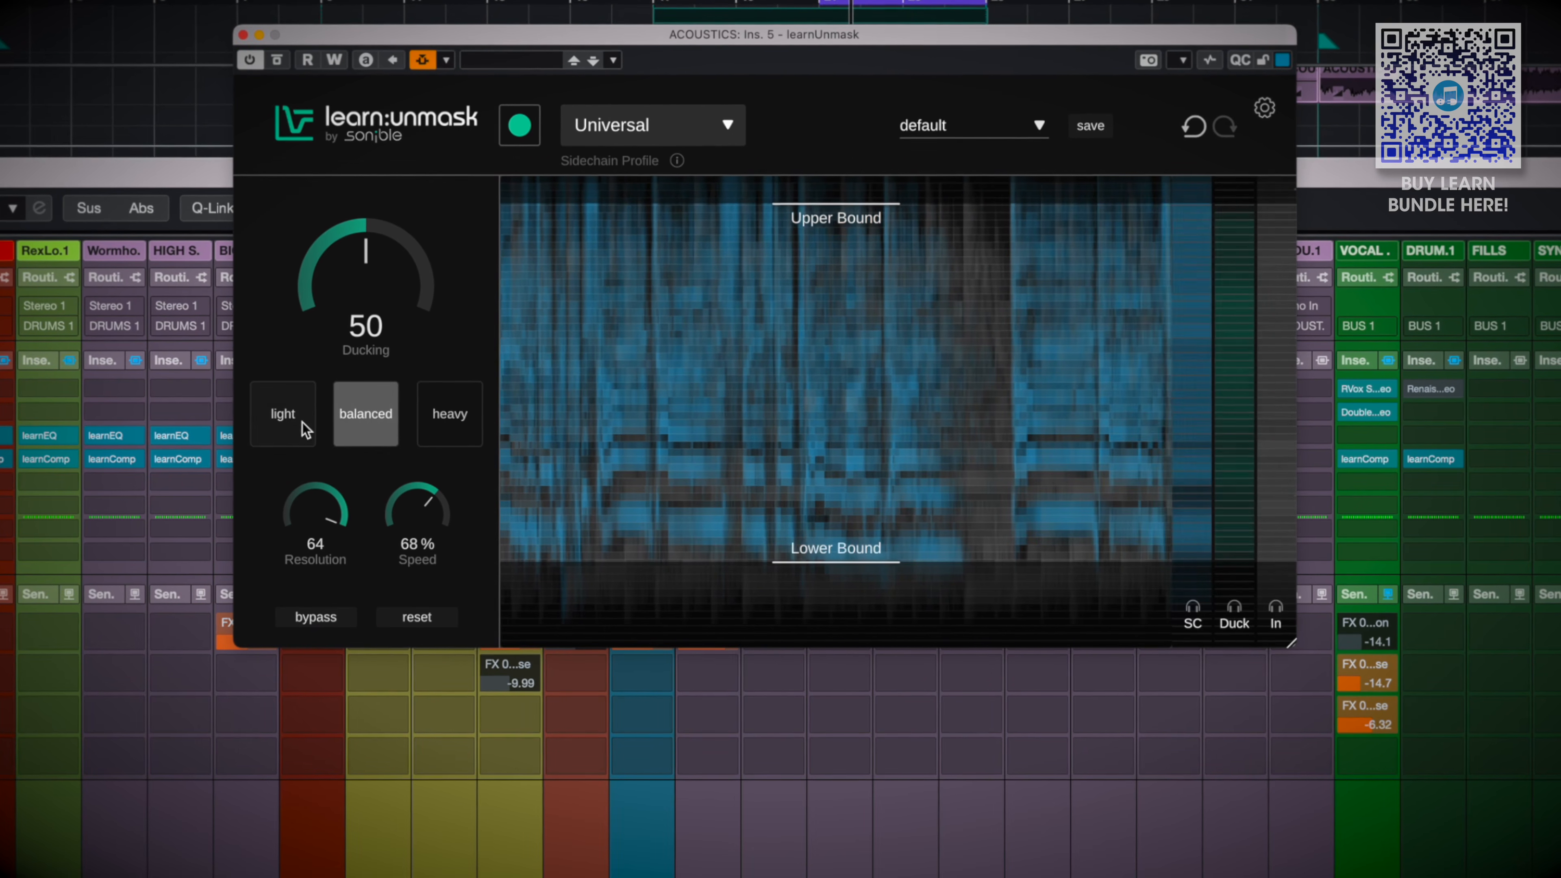
click(294, 431)
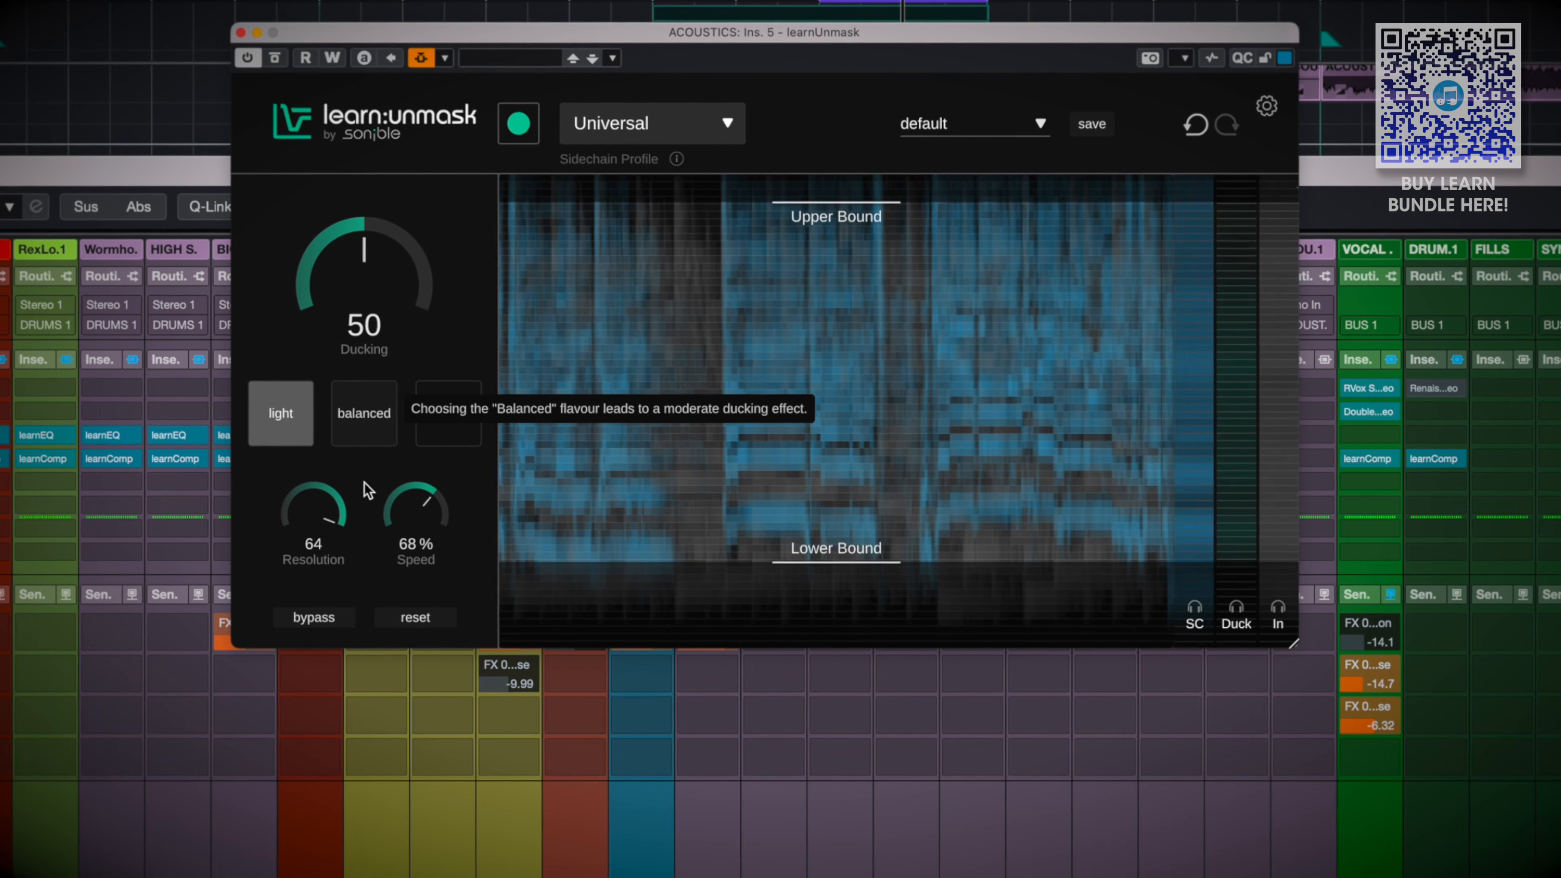
click(314, 617)
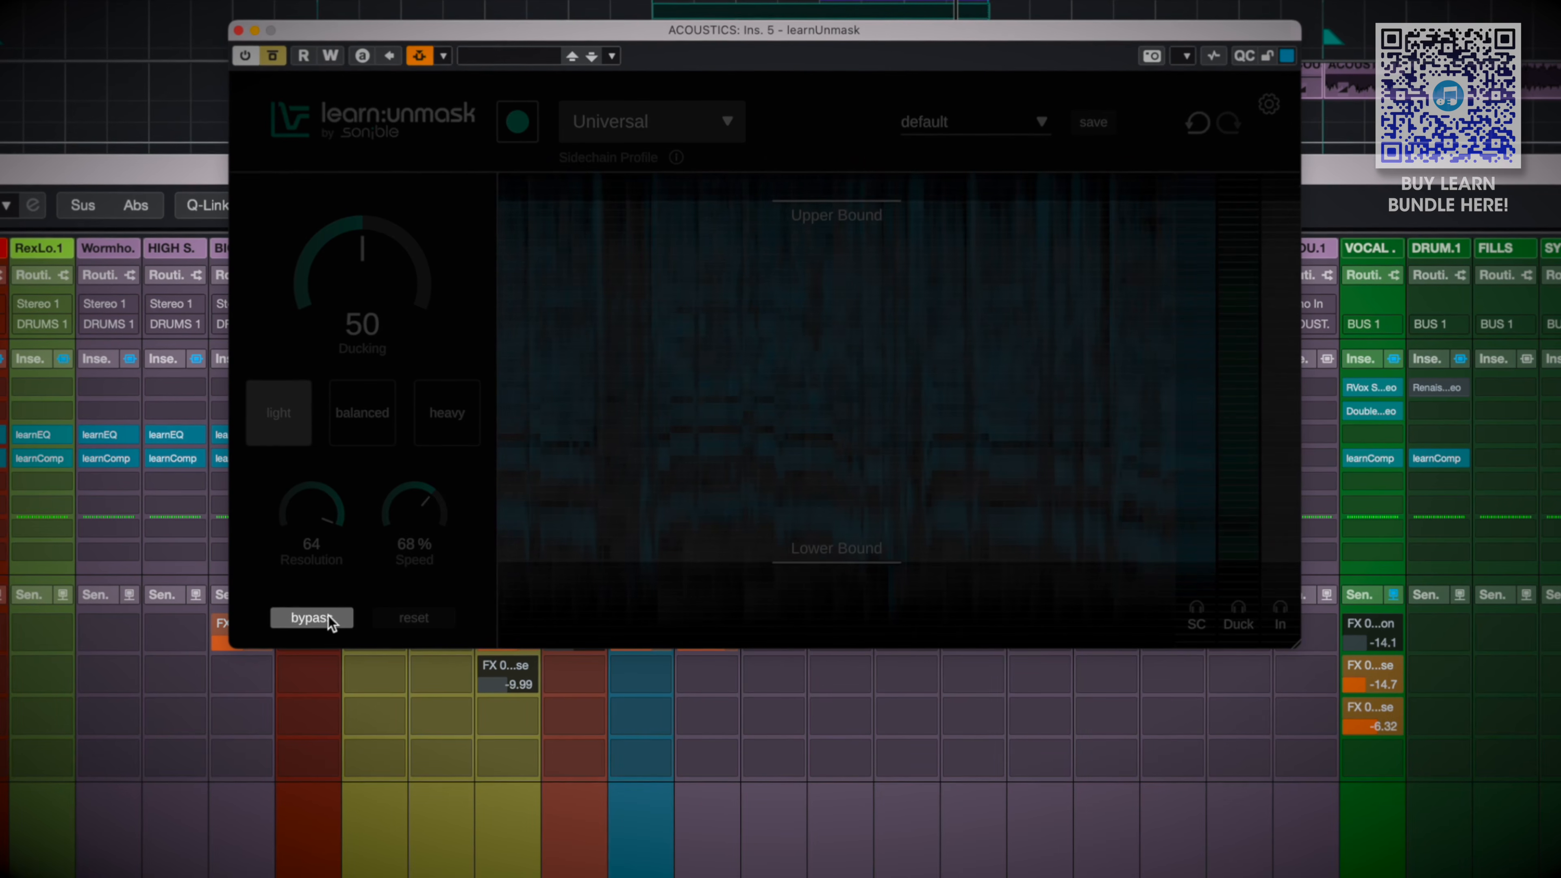
click(328, 617)
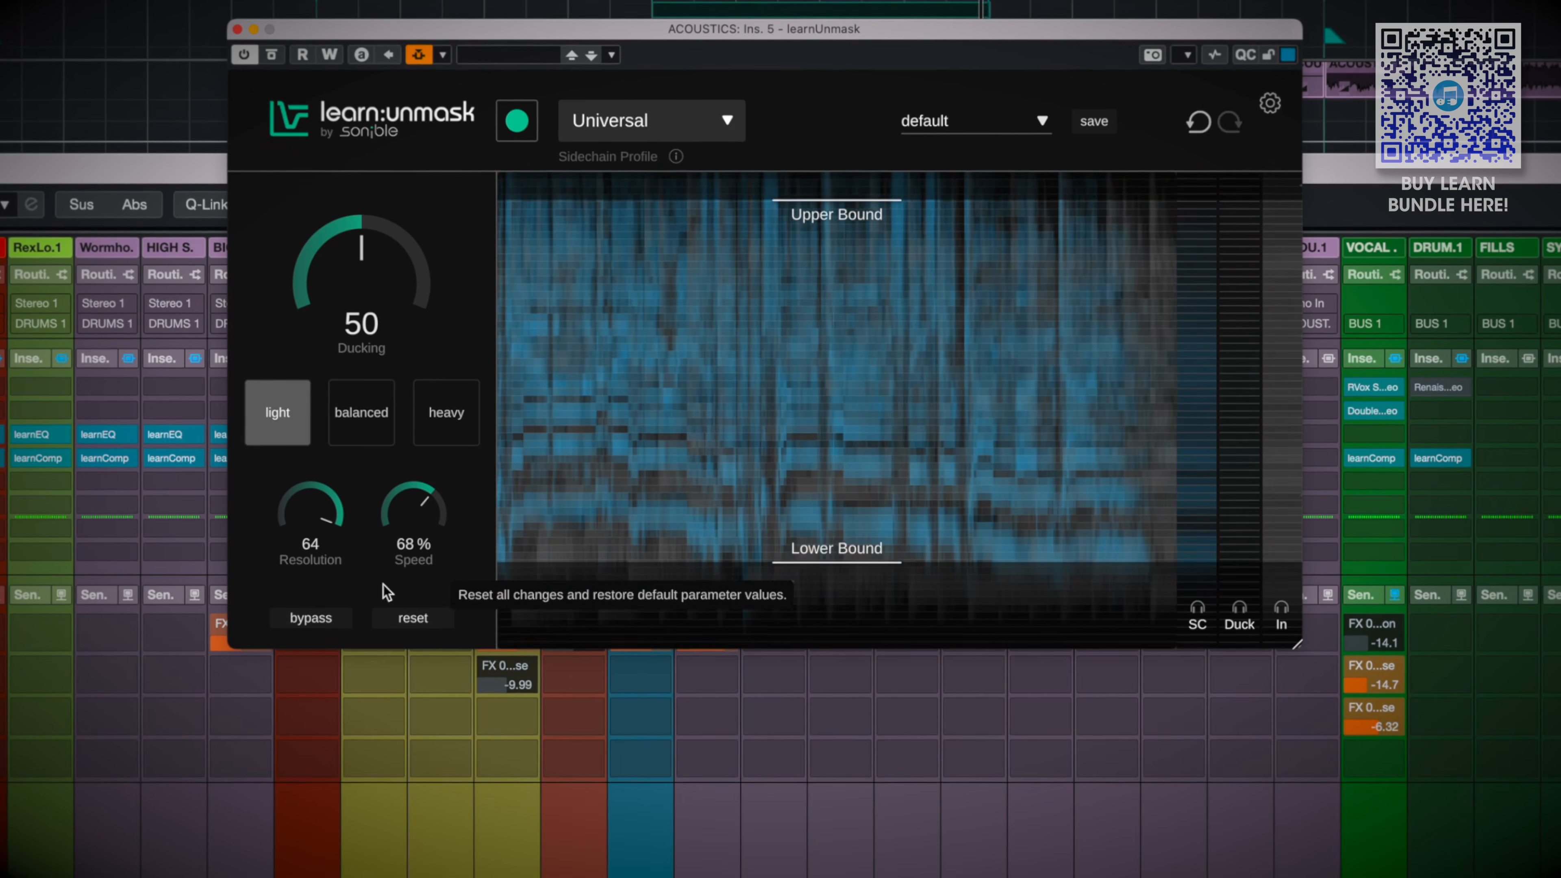
click(353, 412)
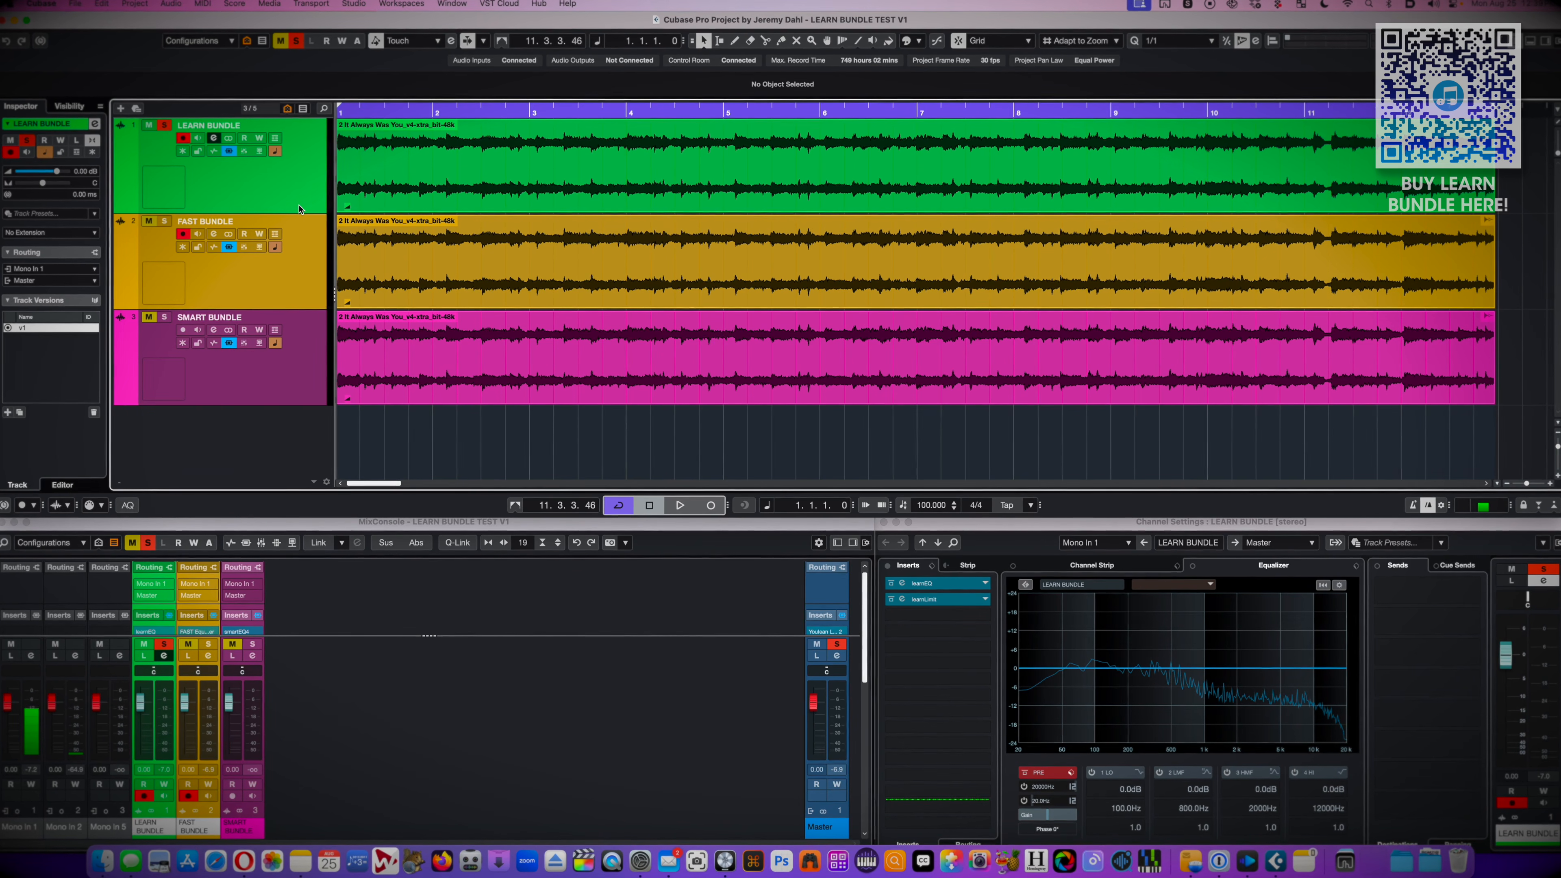
Play the LEARN BUNDLE track, open its learnEQ, and restart playback to run the learning pass with the Universal profile
key(space)
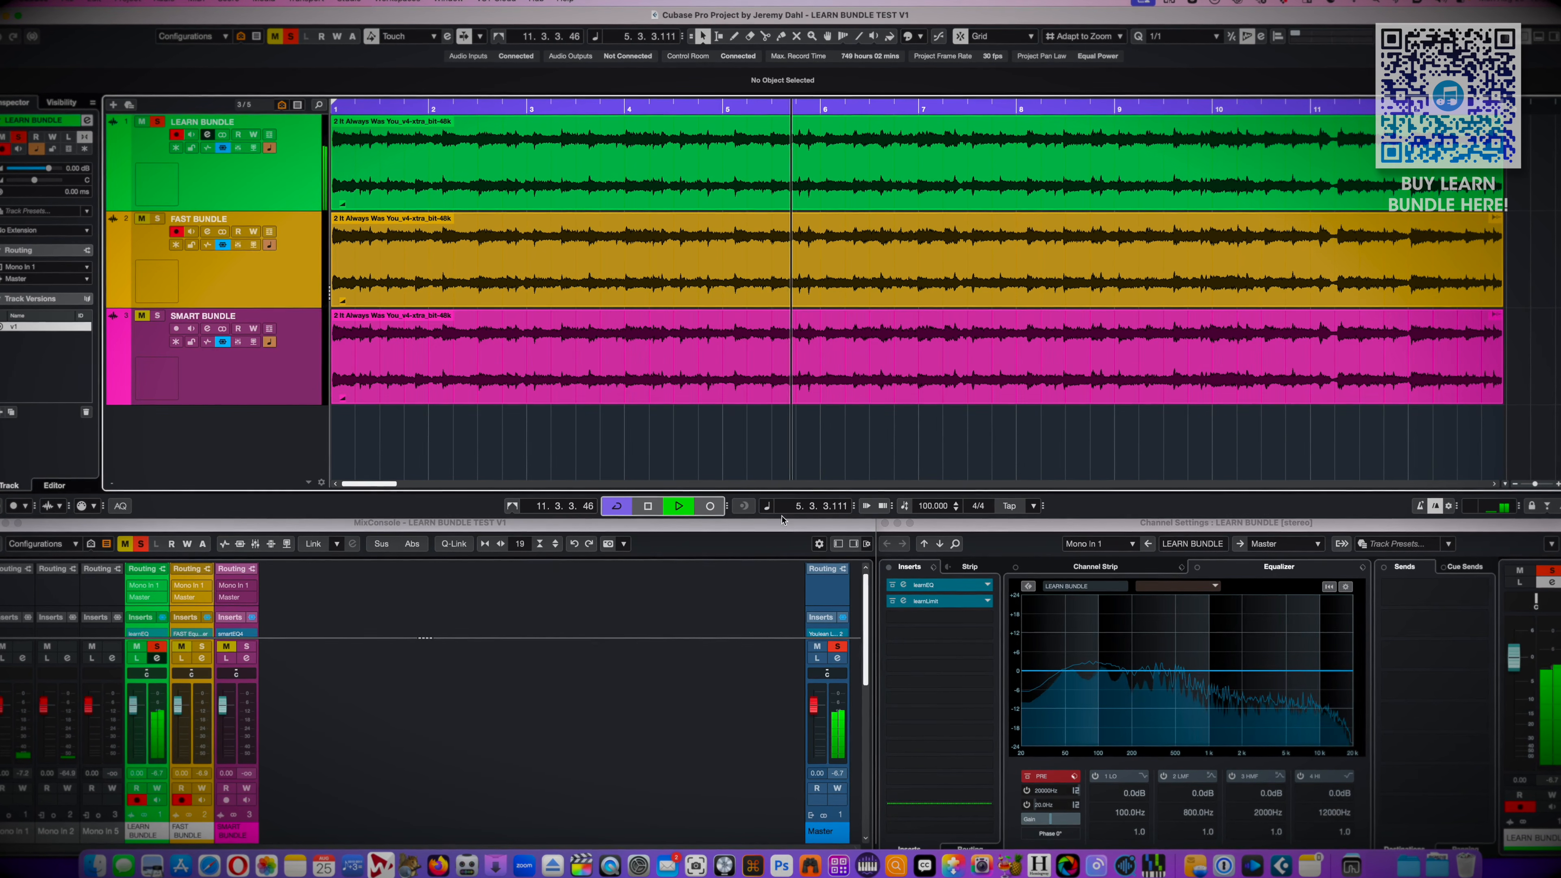
click(969, 587)
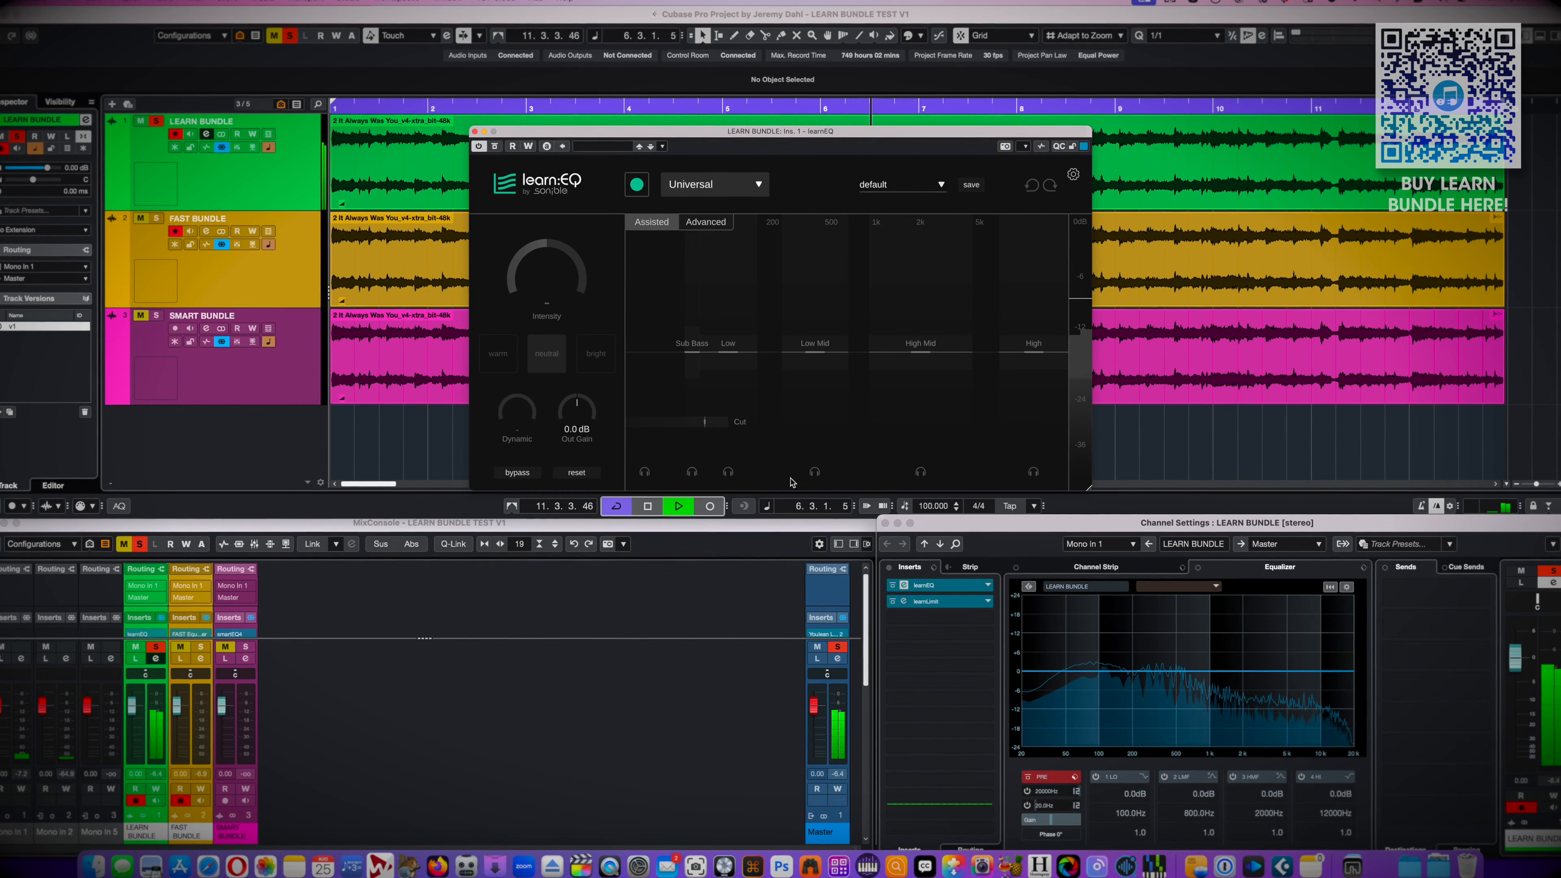
key(space)
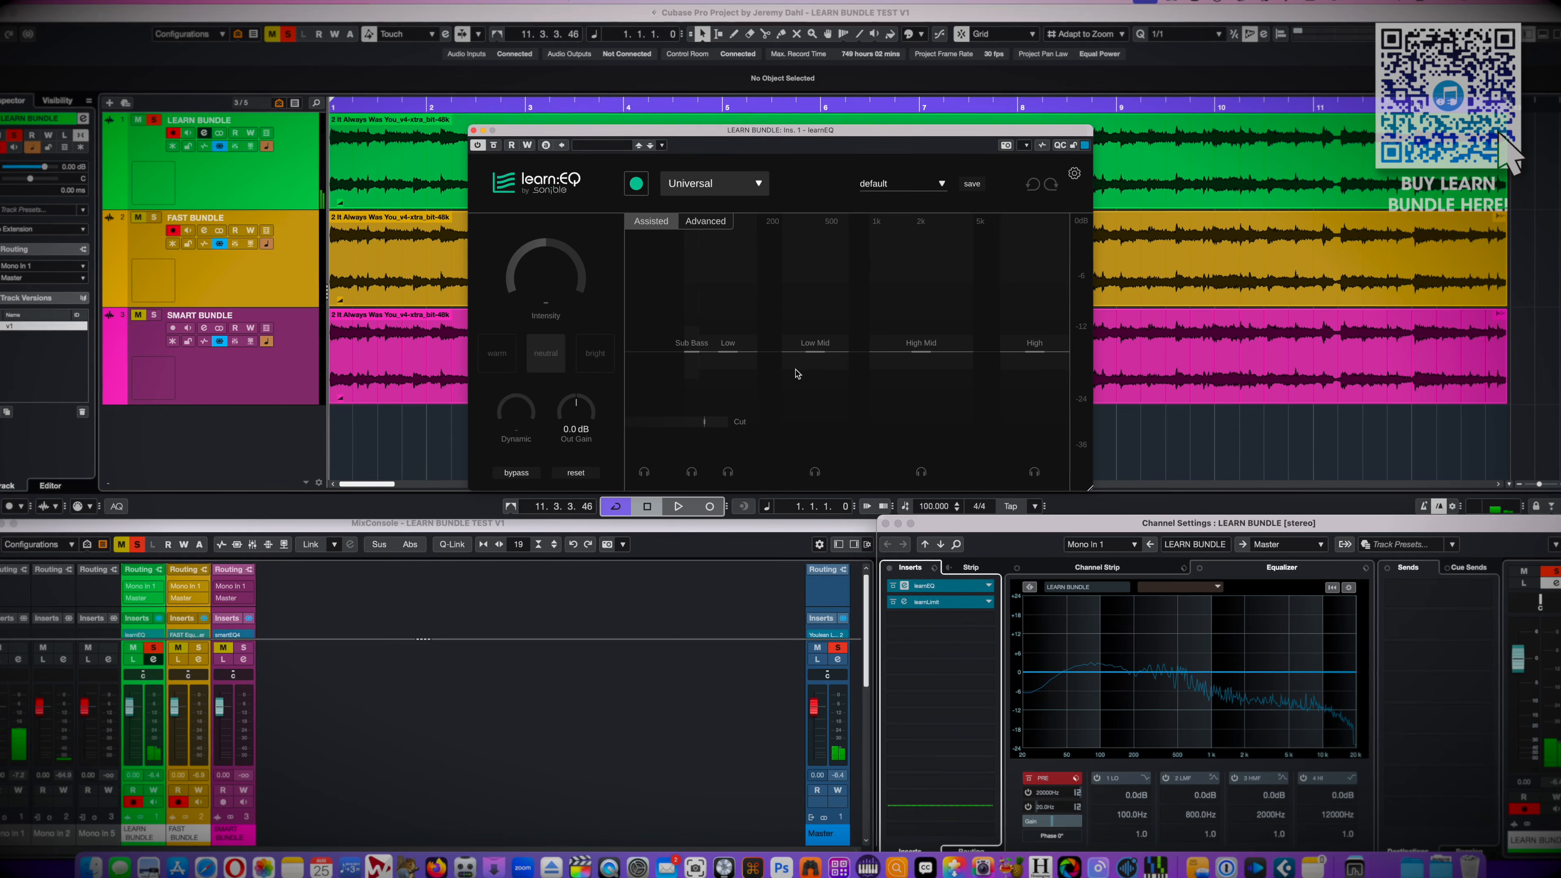
key(space)
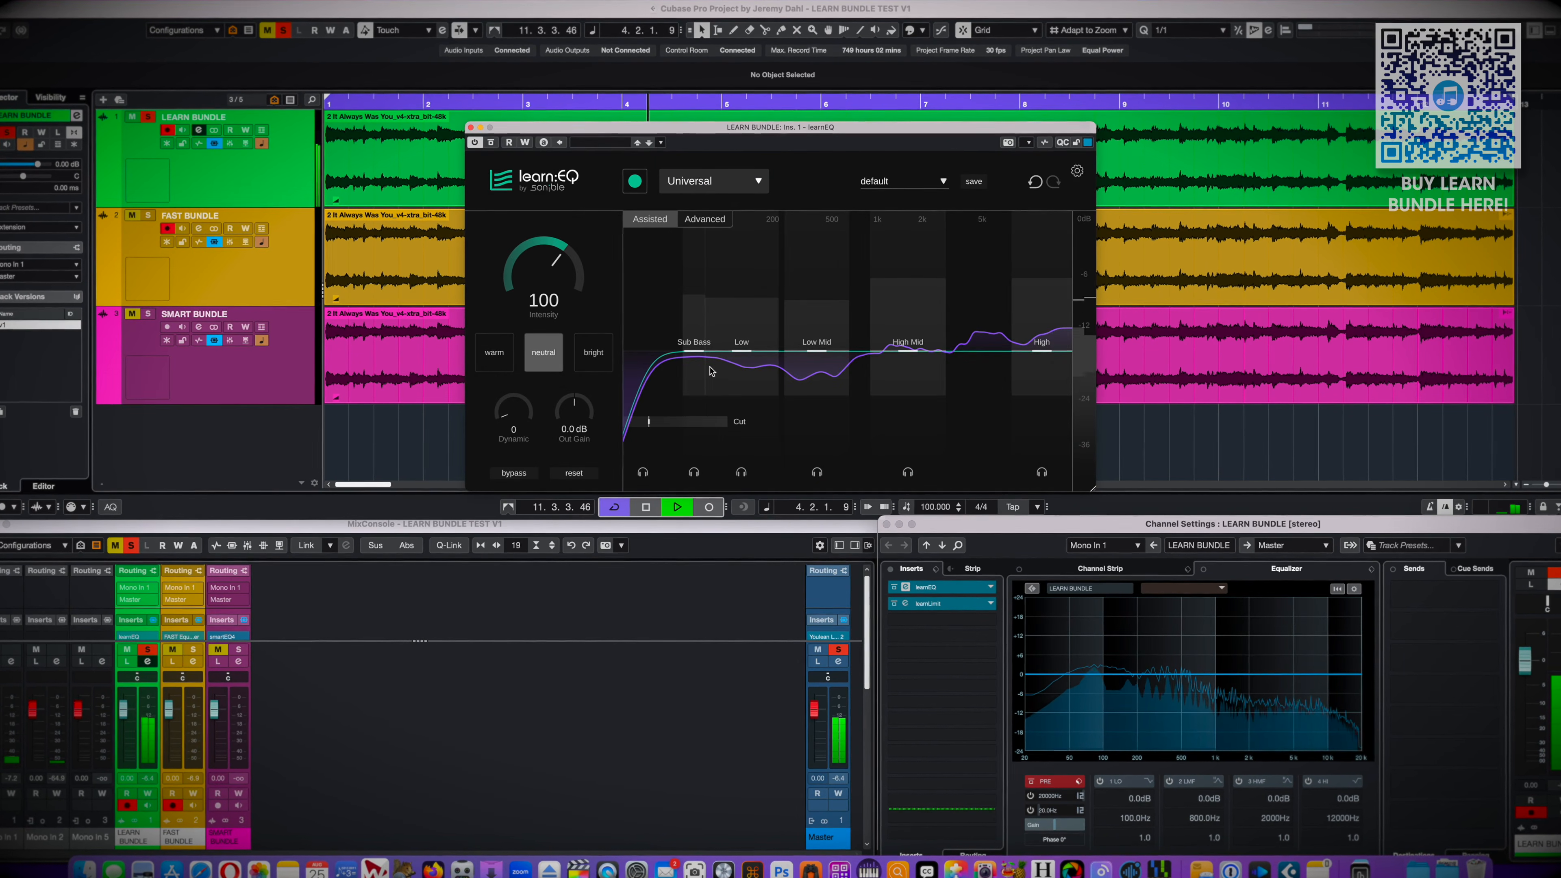
Compare the learned EQ on LEARN BUNDLE with bypass, audition the warm style, and return to neutral
click(515, 474)
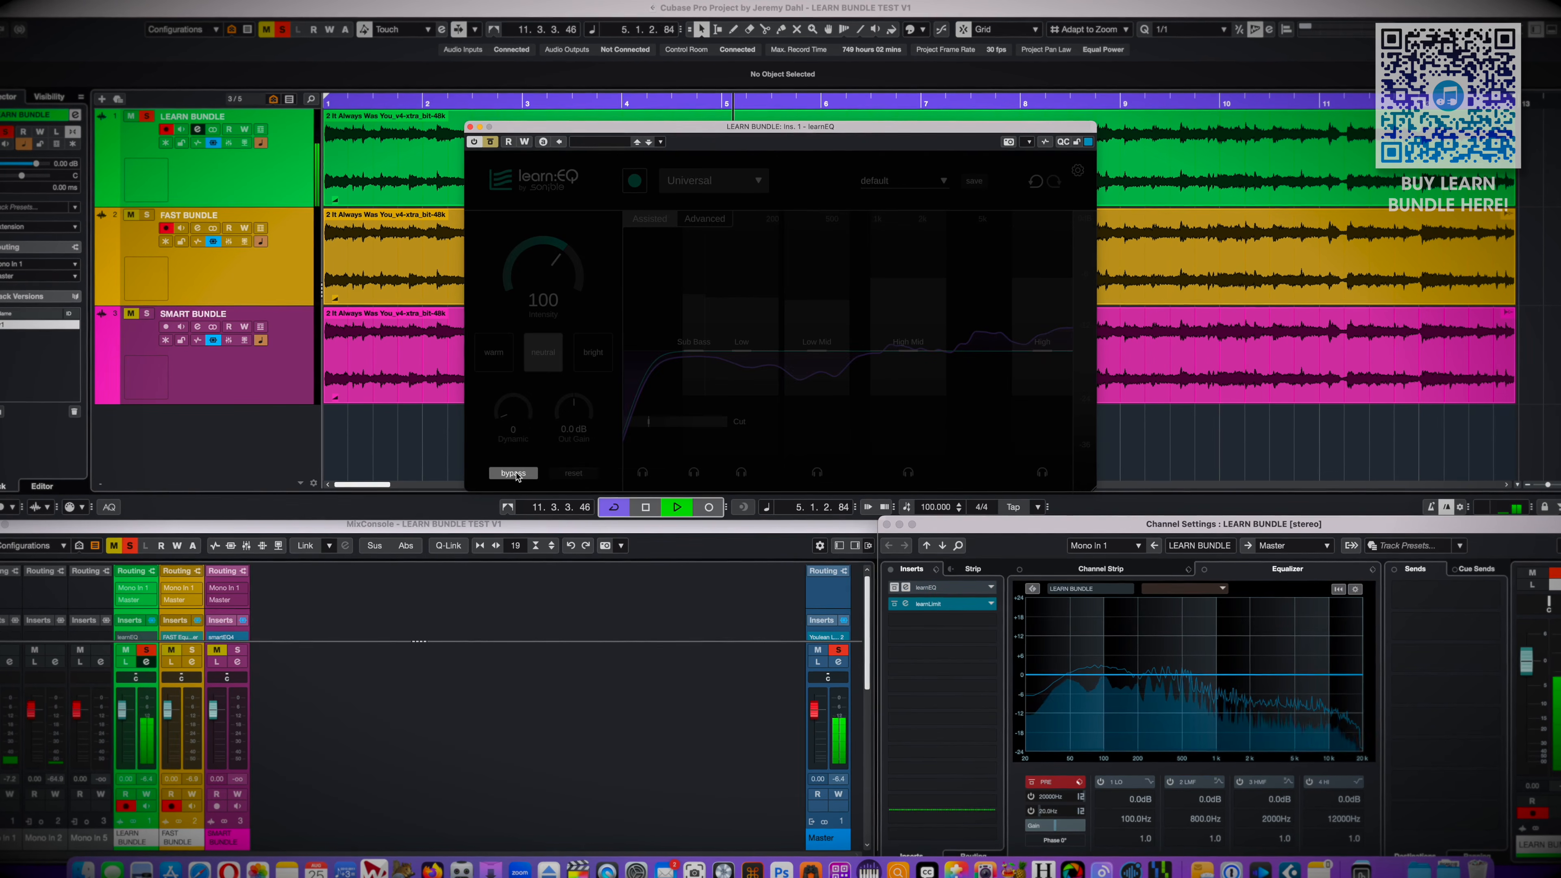
click(514, 474)
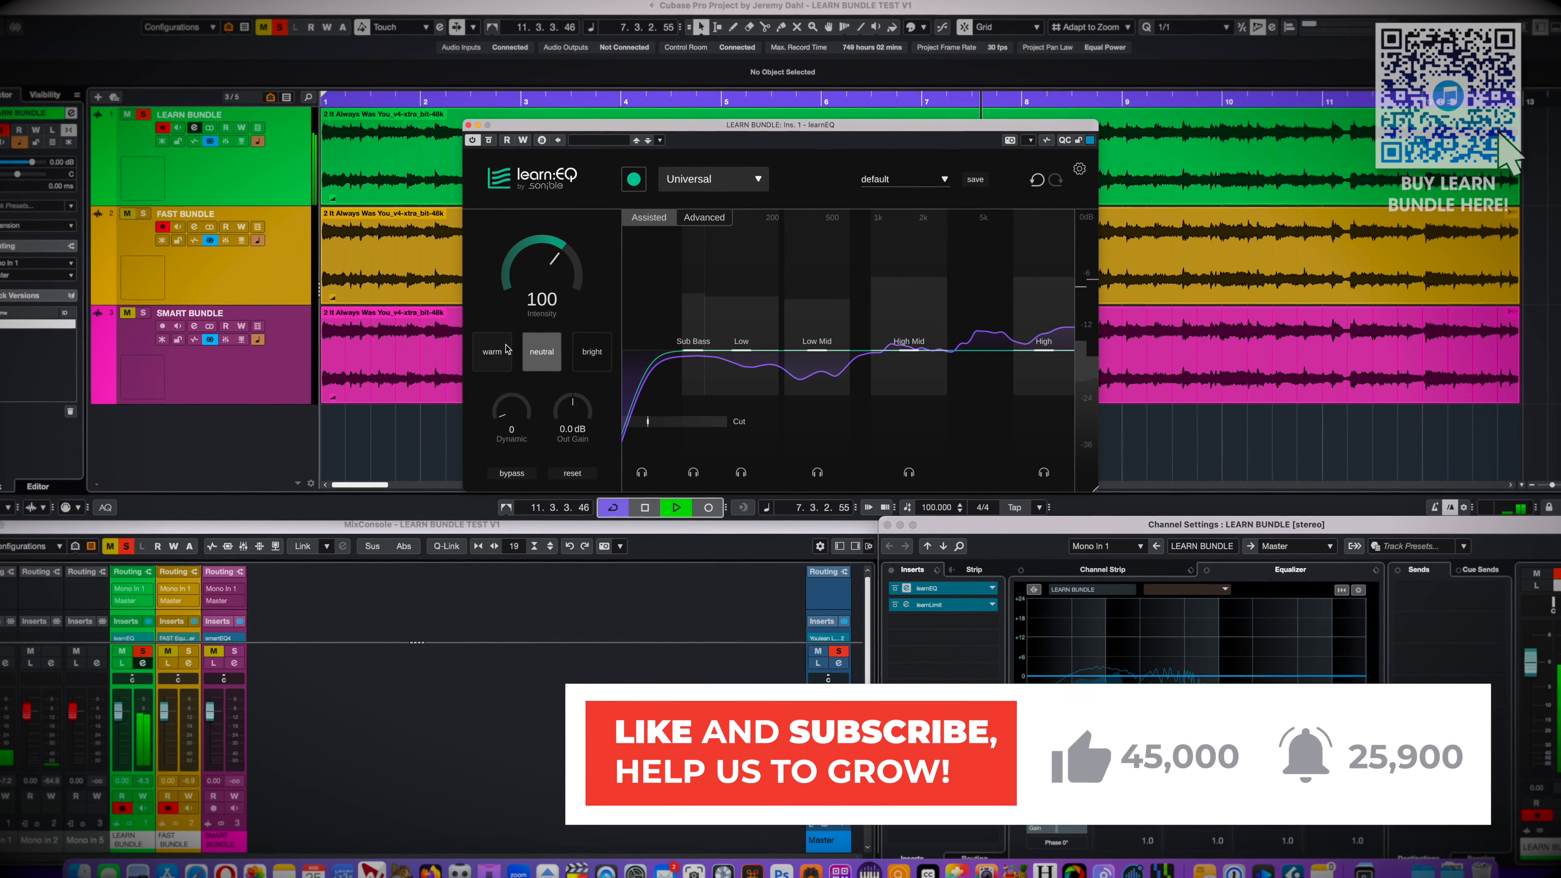
click(494, 353)
click(536, 362)
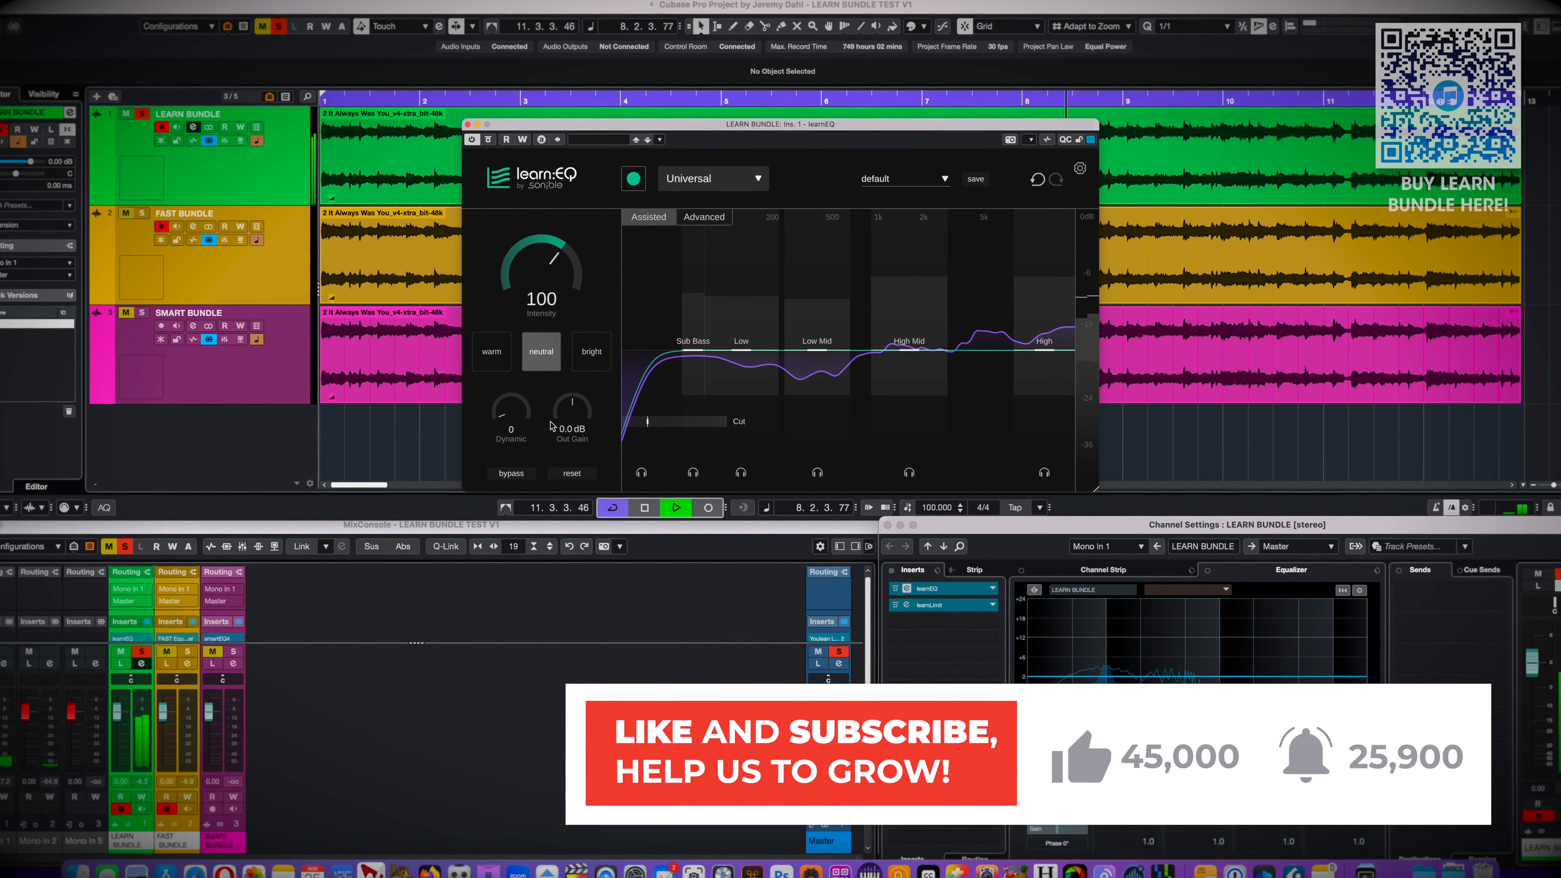
Slightly lower learnEQ's High band on LEARN BUNDLE, close the plug-in and stop playback
drag(1044, 350, 1051, 360)
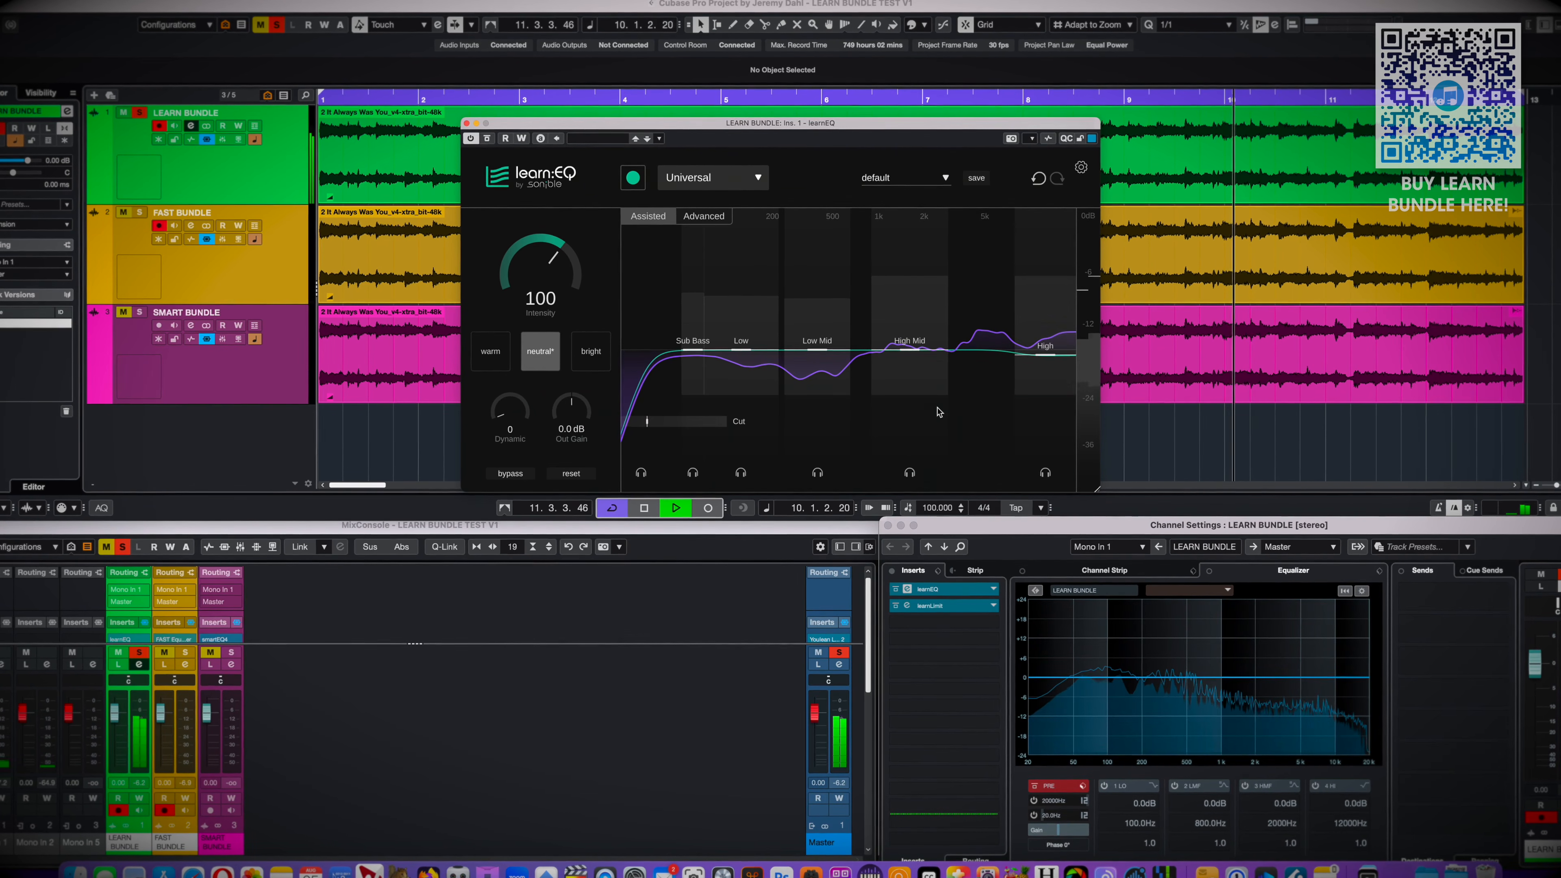
key(super+w)
key(space)
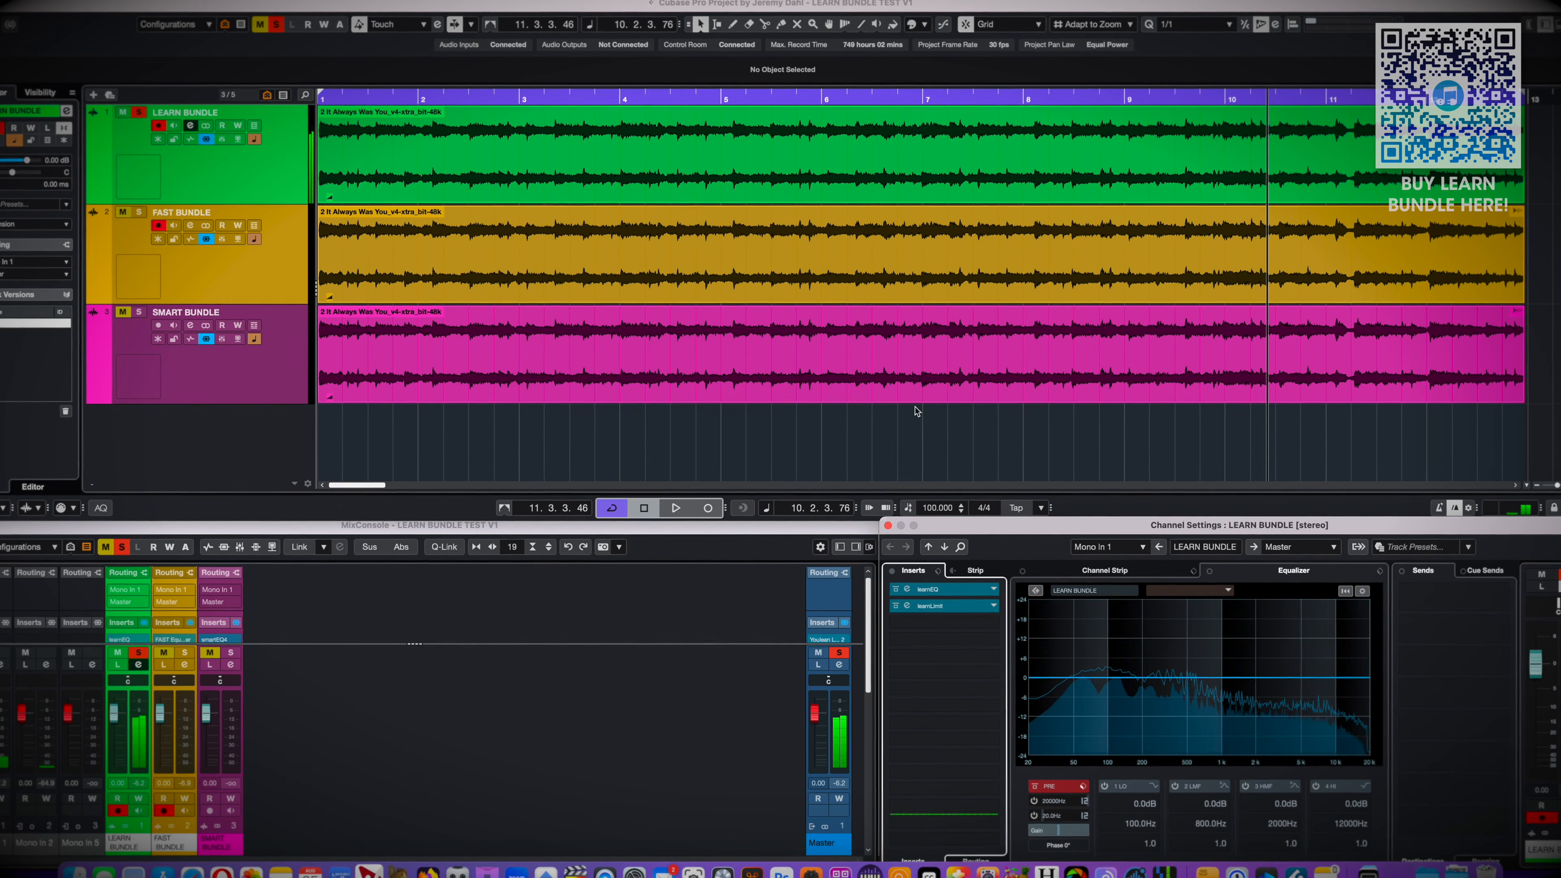
Open learnLimit on the LEARN BUNDLE track and run its learning pass with the Universal profile during playback
click(942, 607)
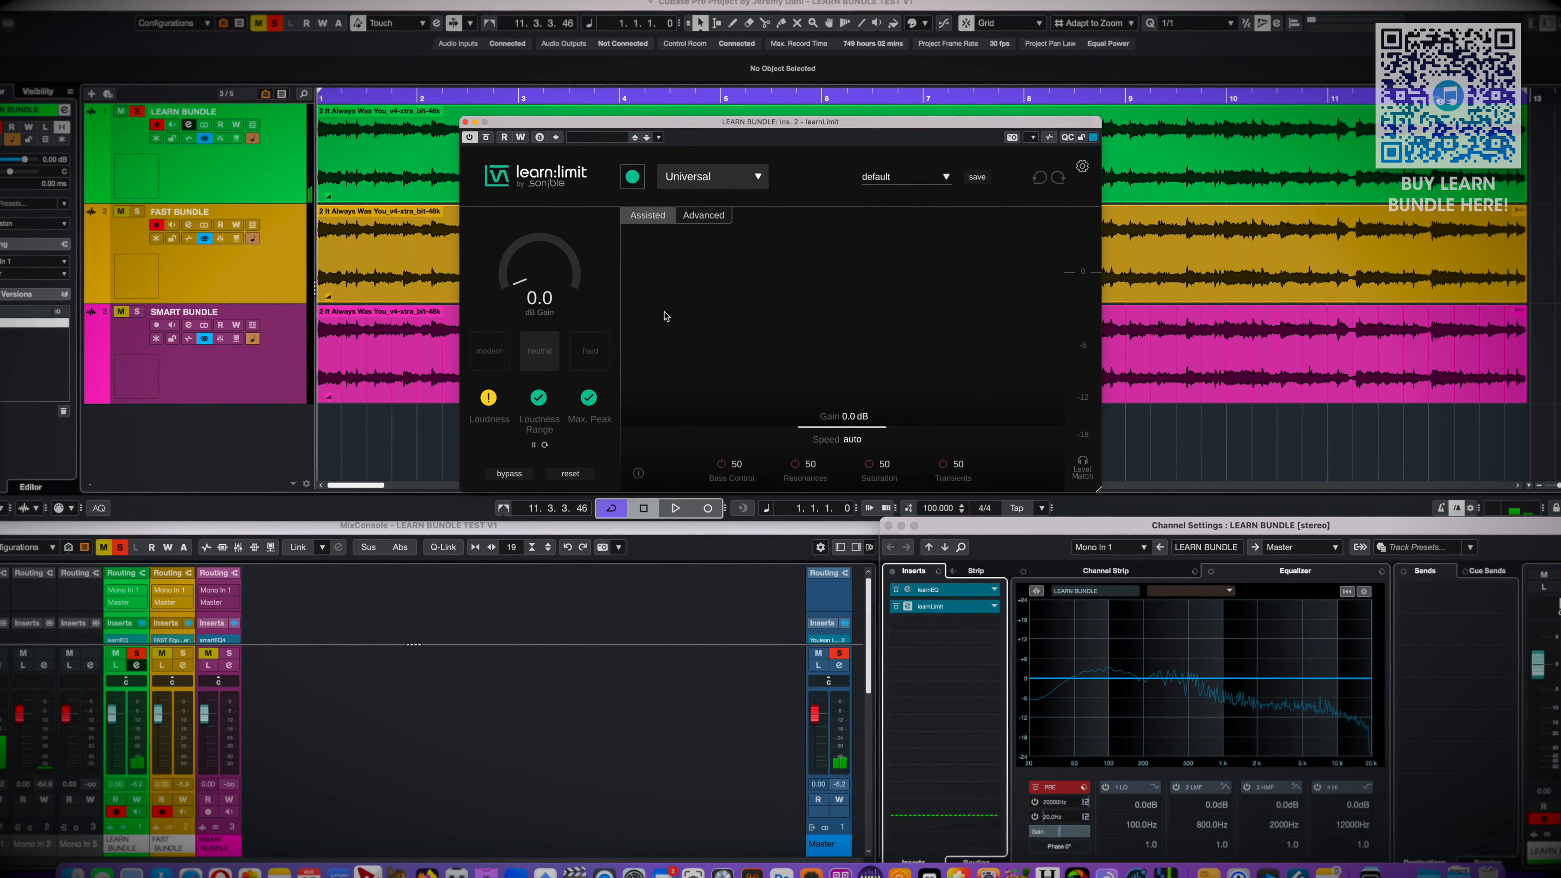
key(space)
click(632, 176)
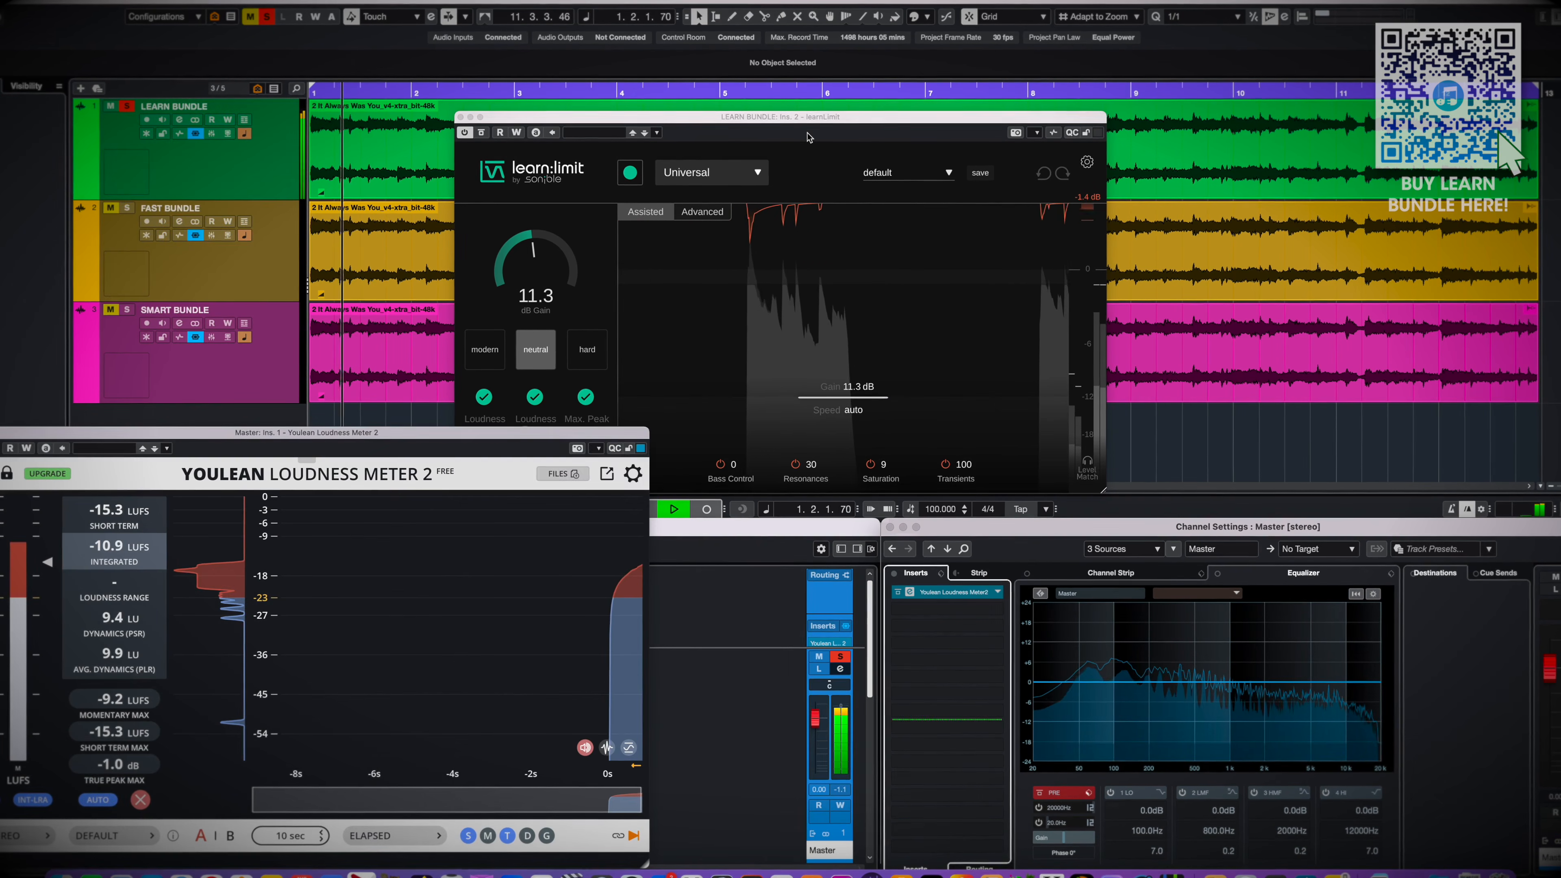
click(808, 137)
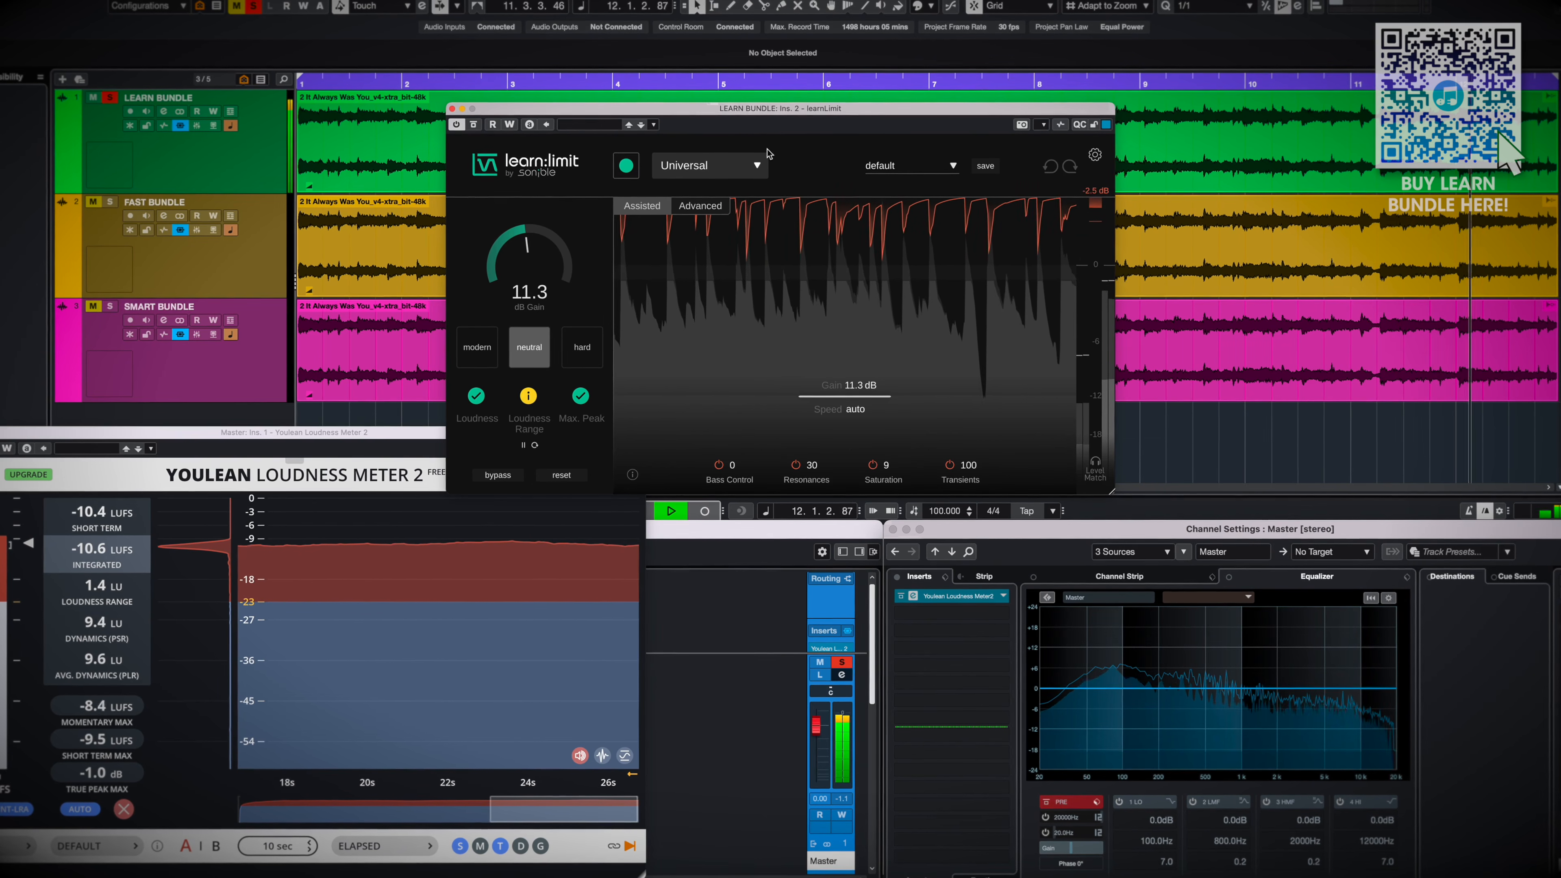
Set learnLimit's Loudness Target/Medium to CD -9 LUFS in the plug-in settings
click(1096, 156)
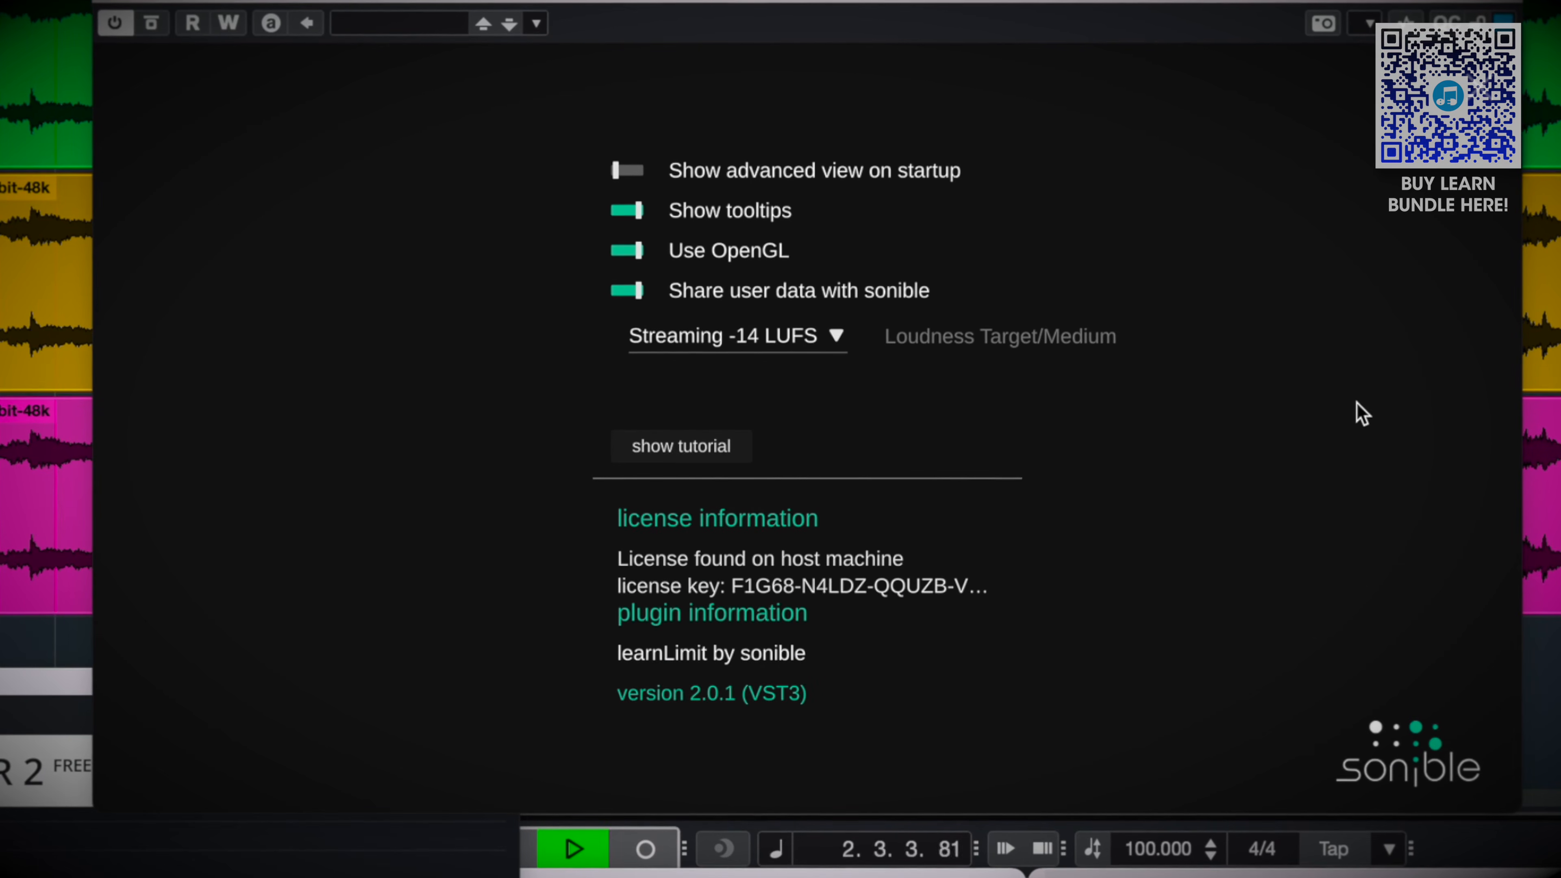
click(828, 333)
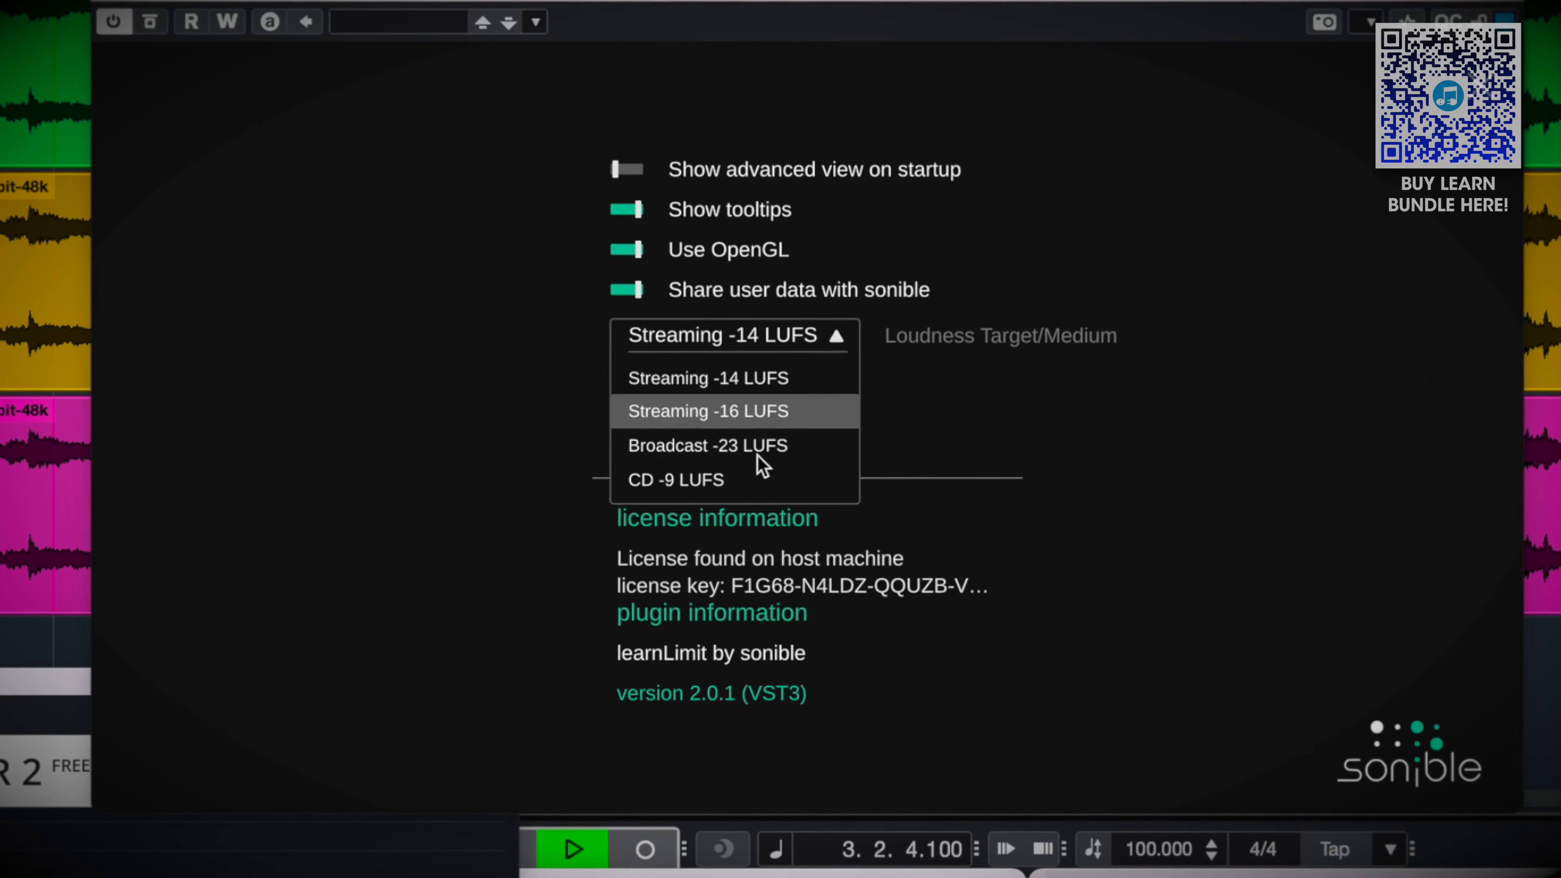
click(756, 498)
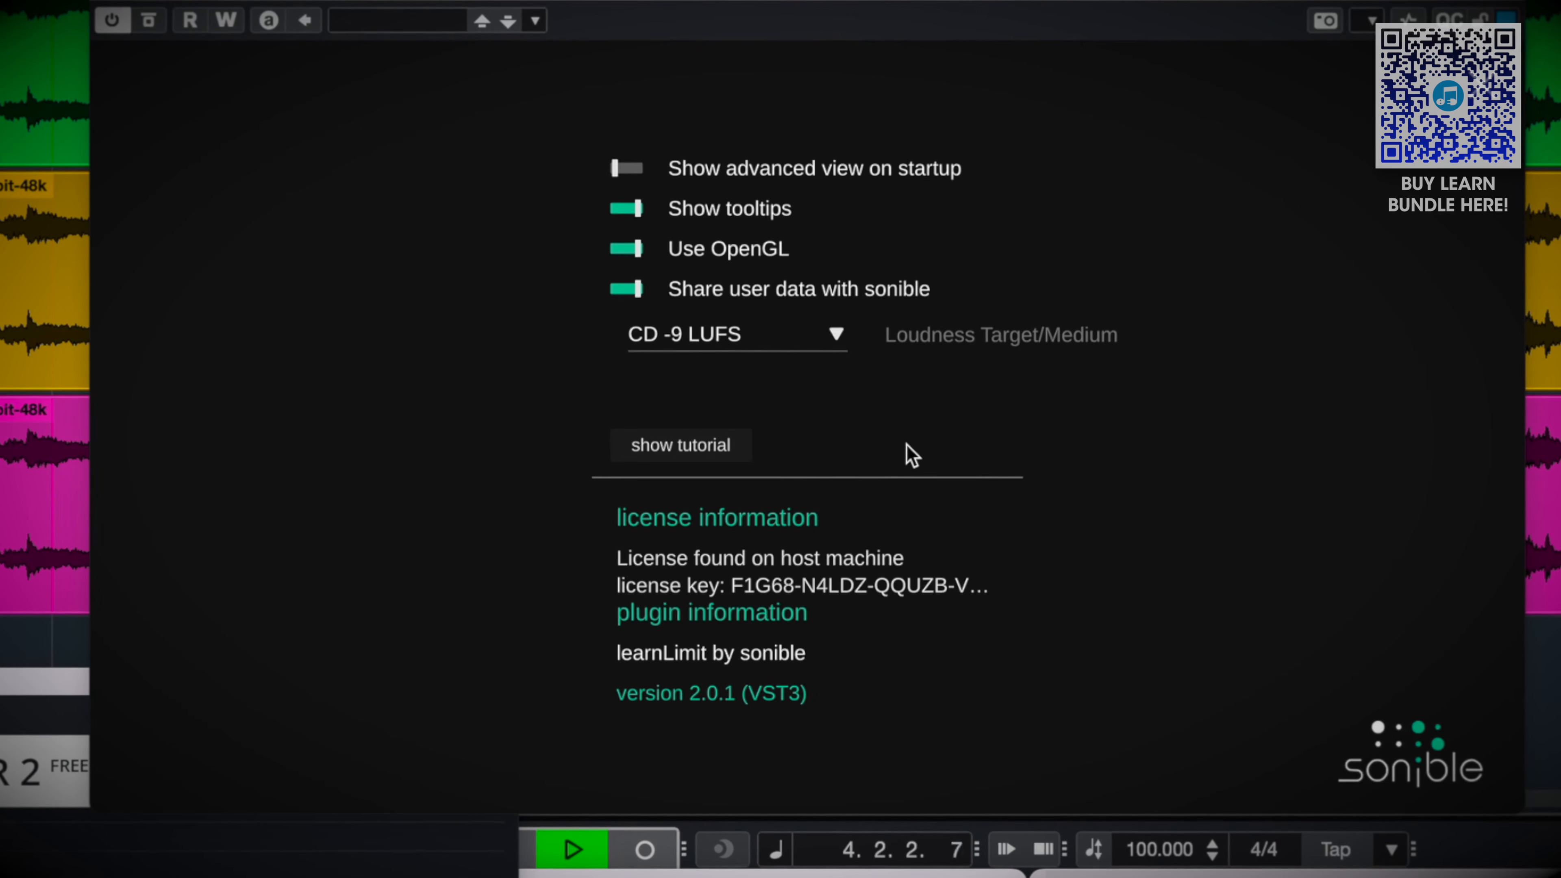
click(1477, 88)
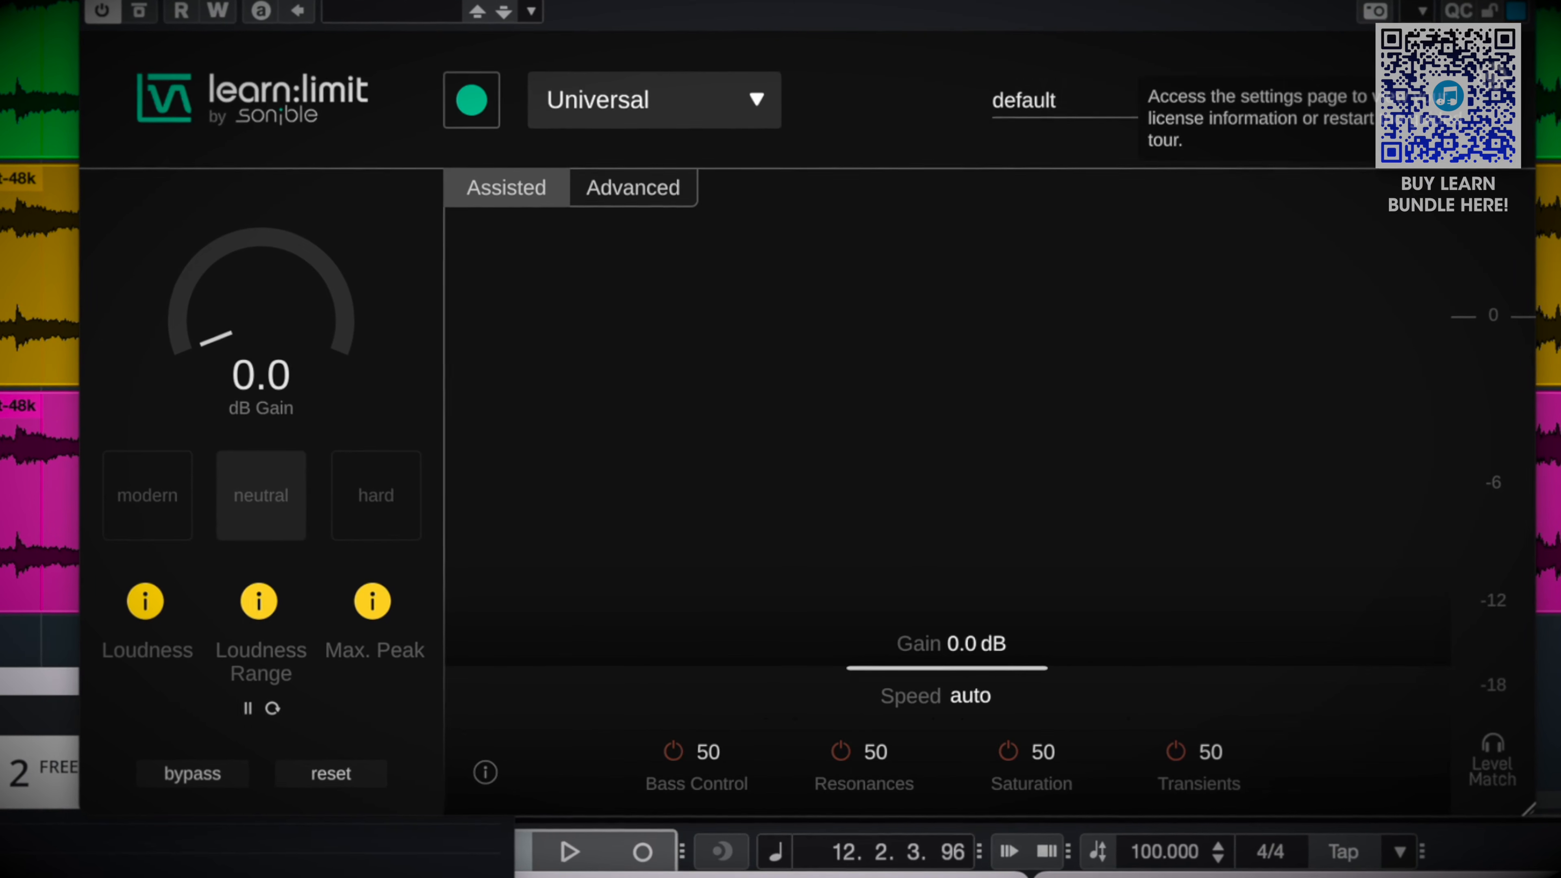
click(1491, 67)
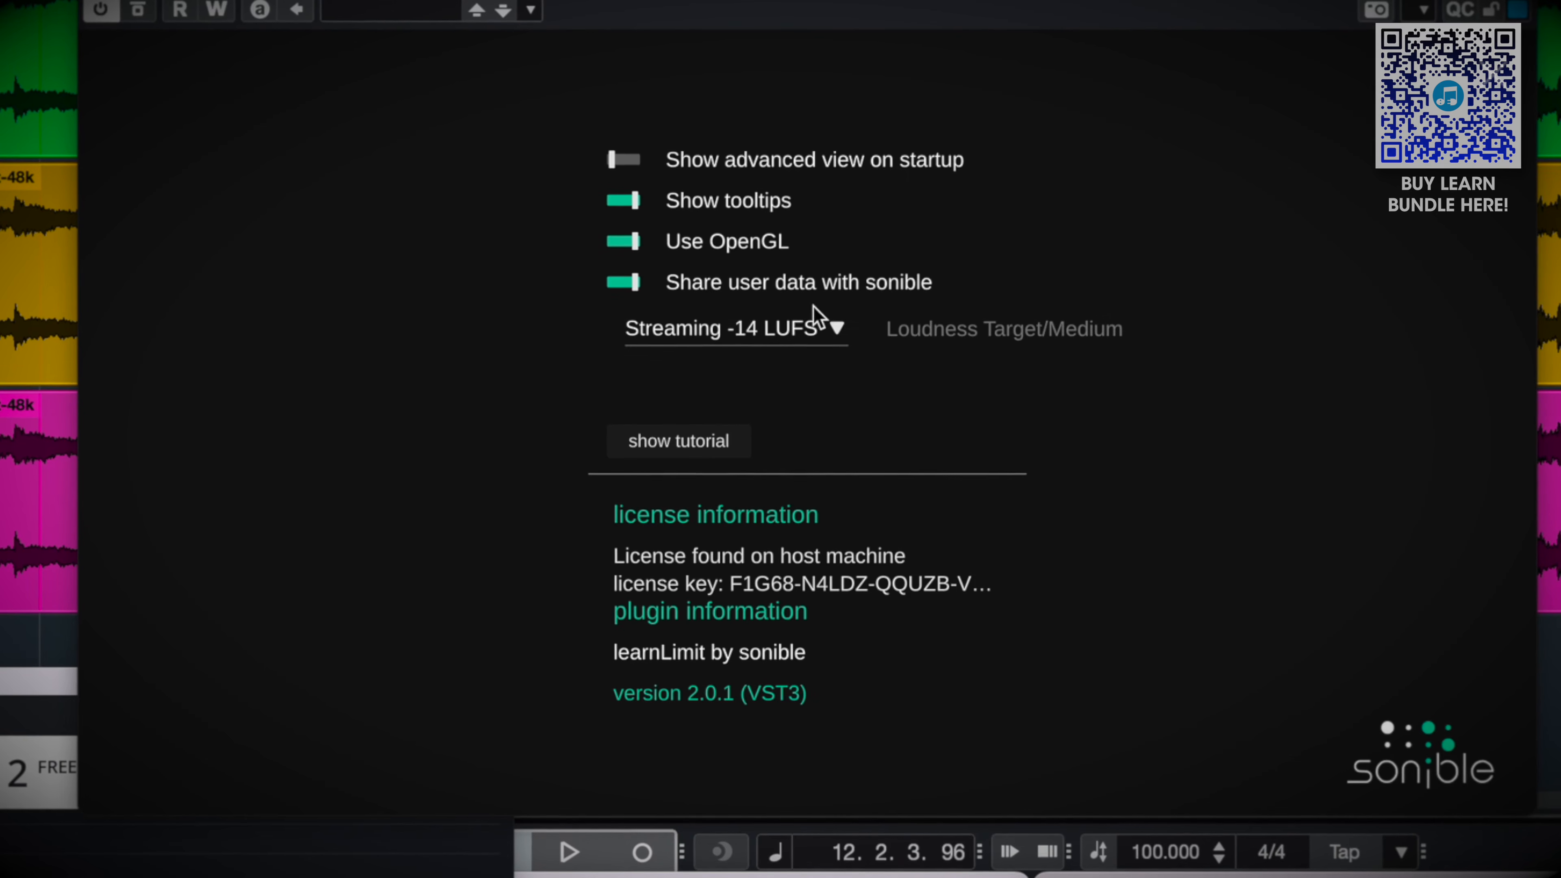
click(810, 333)
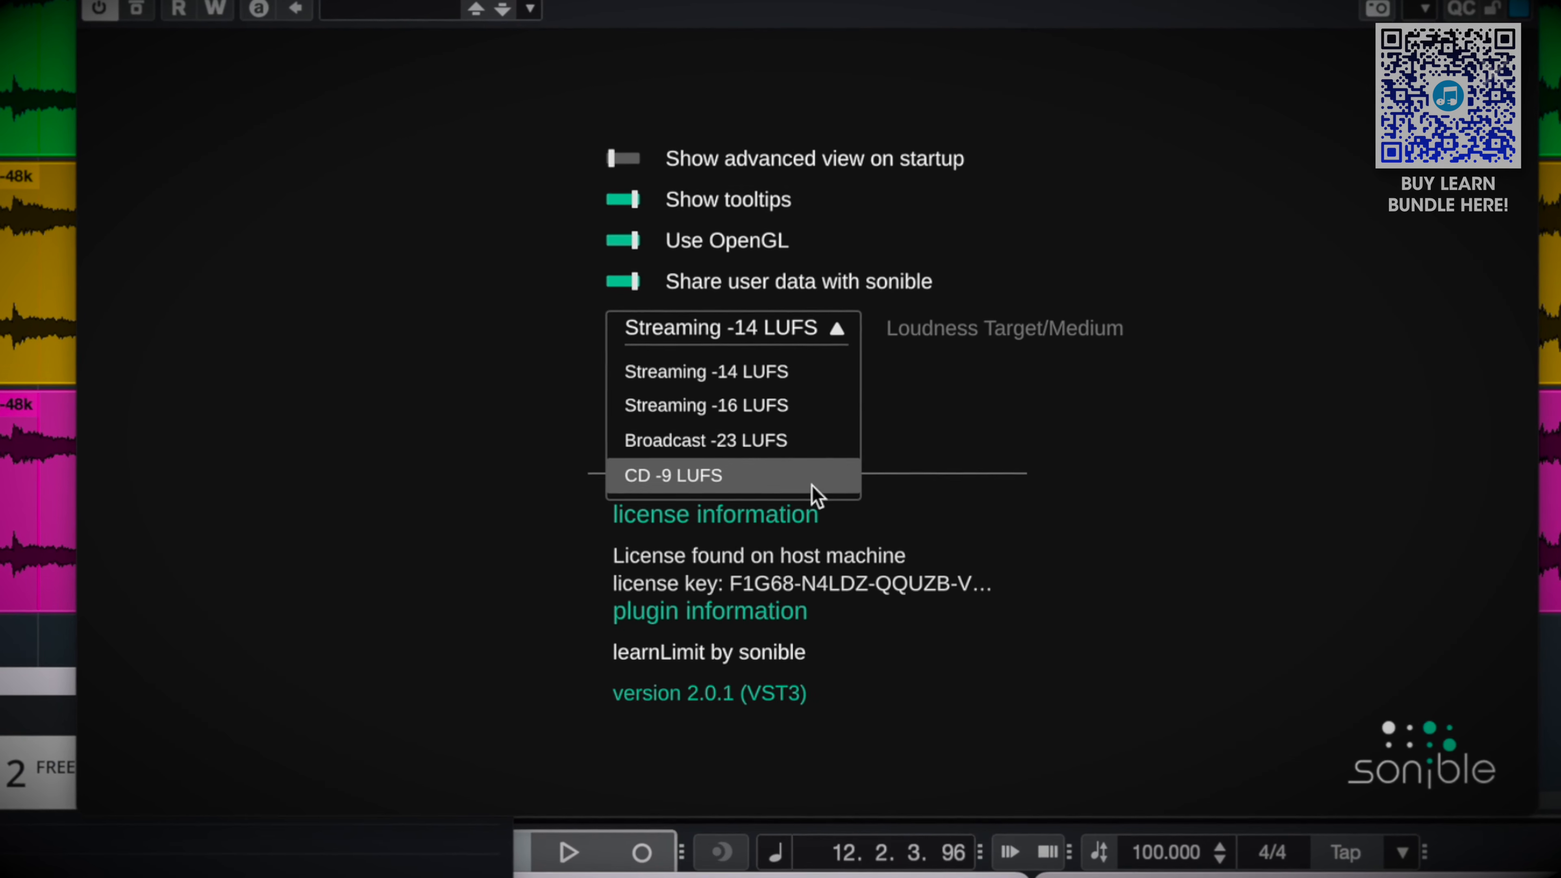
click(812, 485)
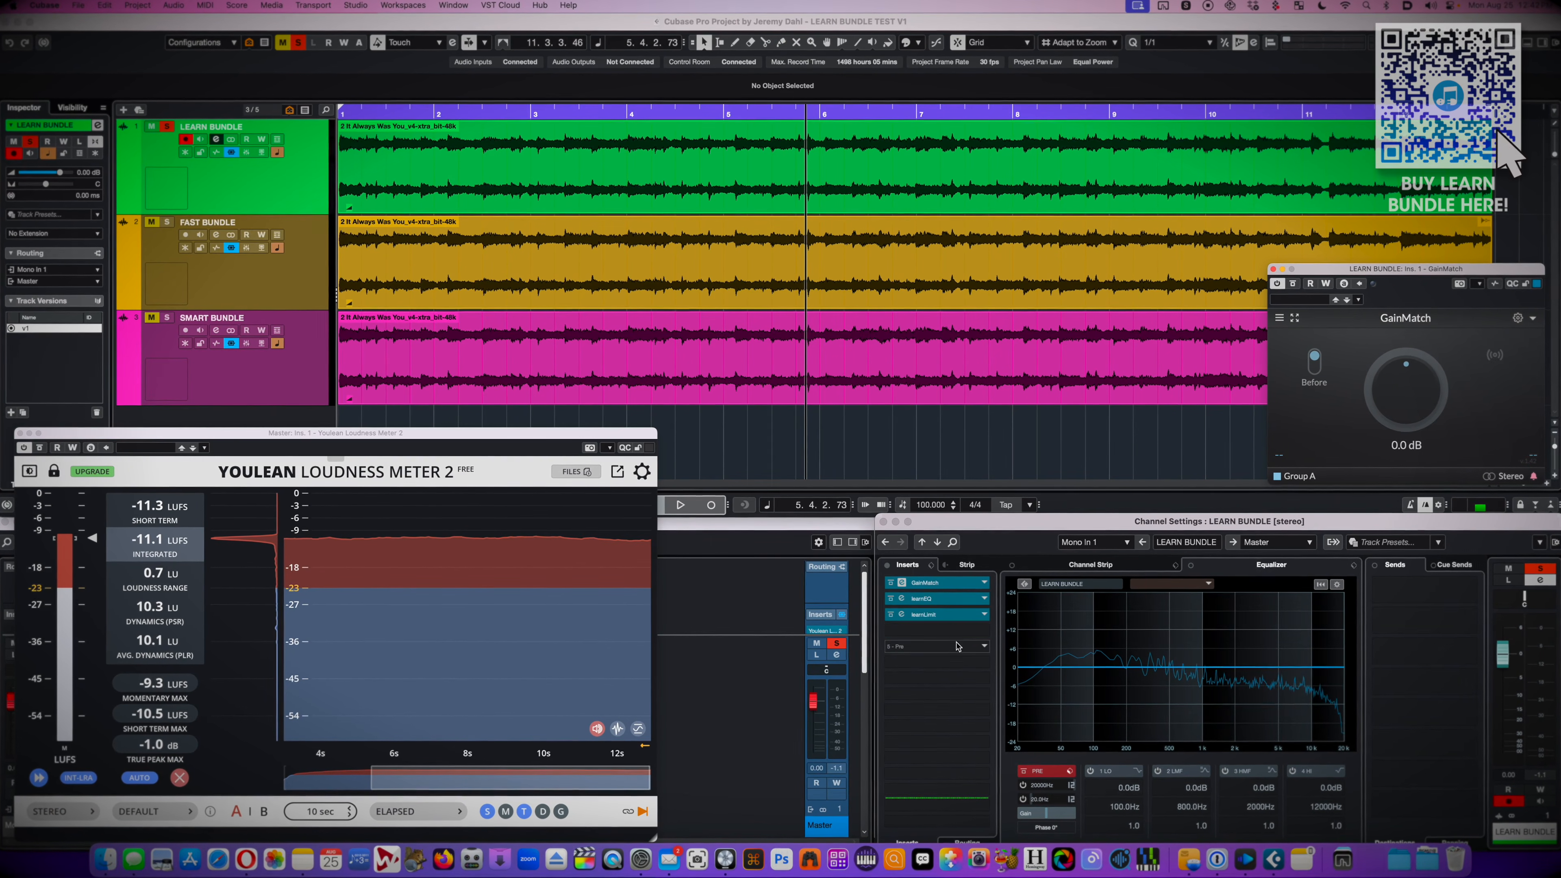
Add a GainMatch insert after learnLimit on LEARN BUNDLE, start playback and move its window clear of the channel settings
click(954, 635)
text(gainm)
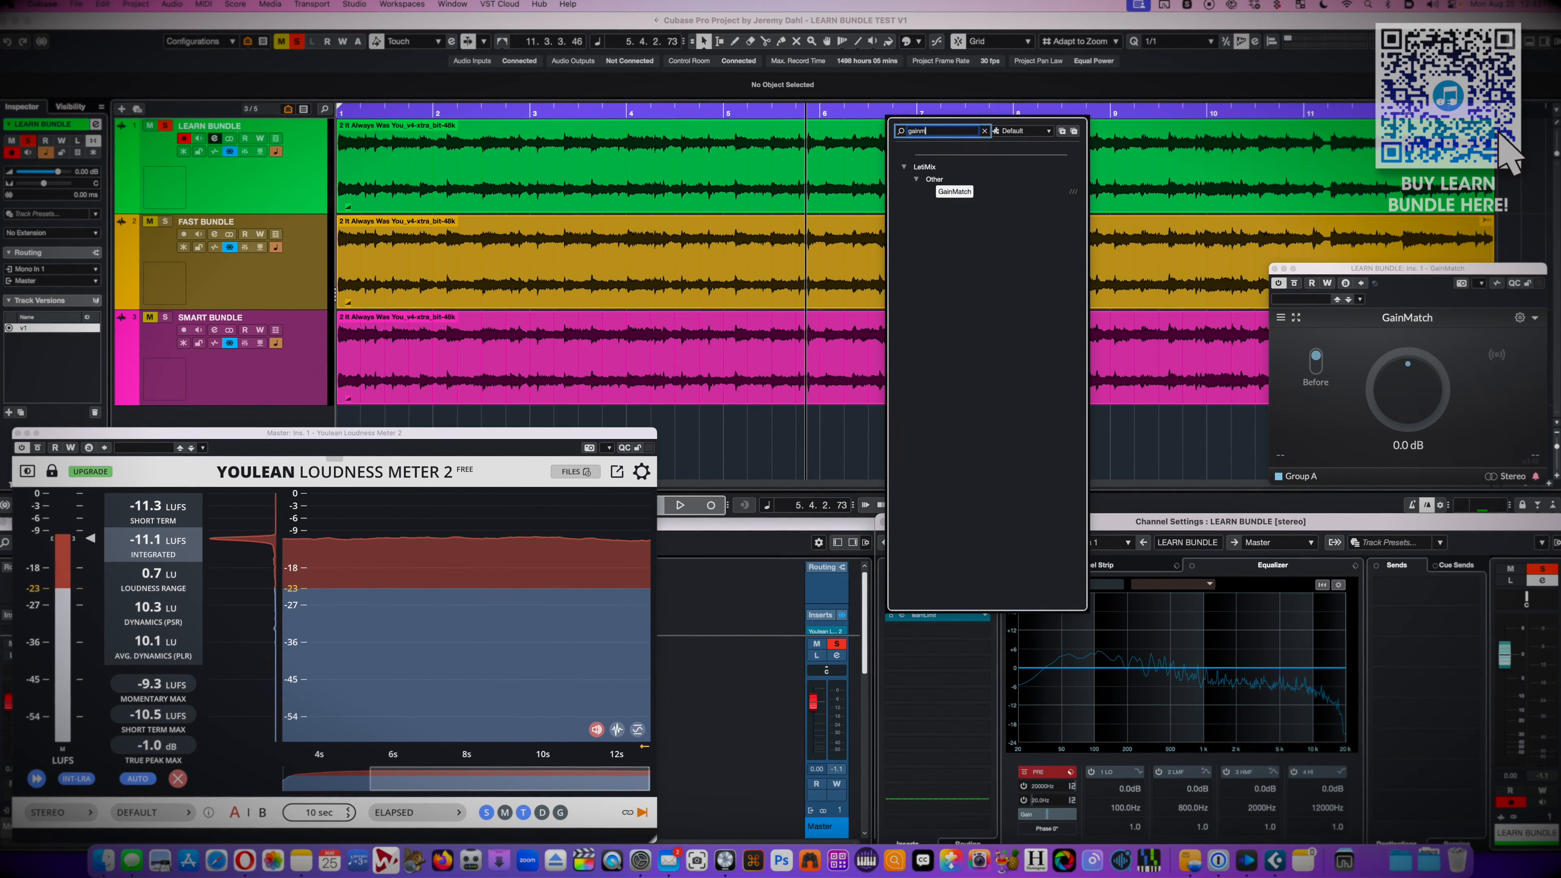
key(Return)
key(space)
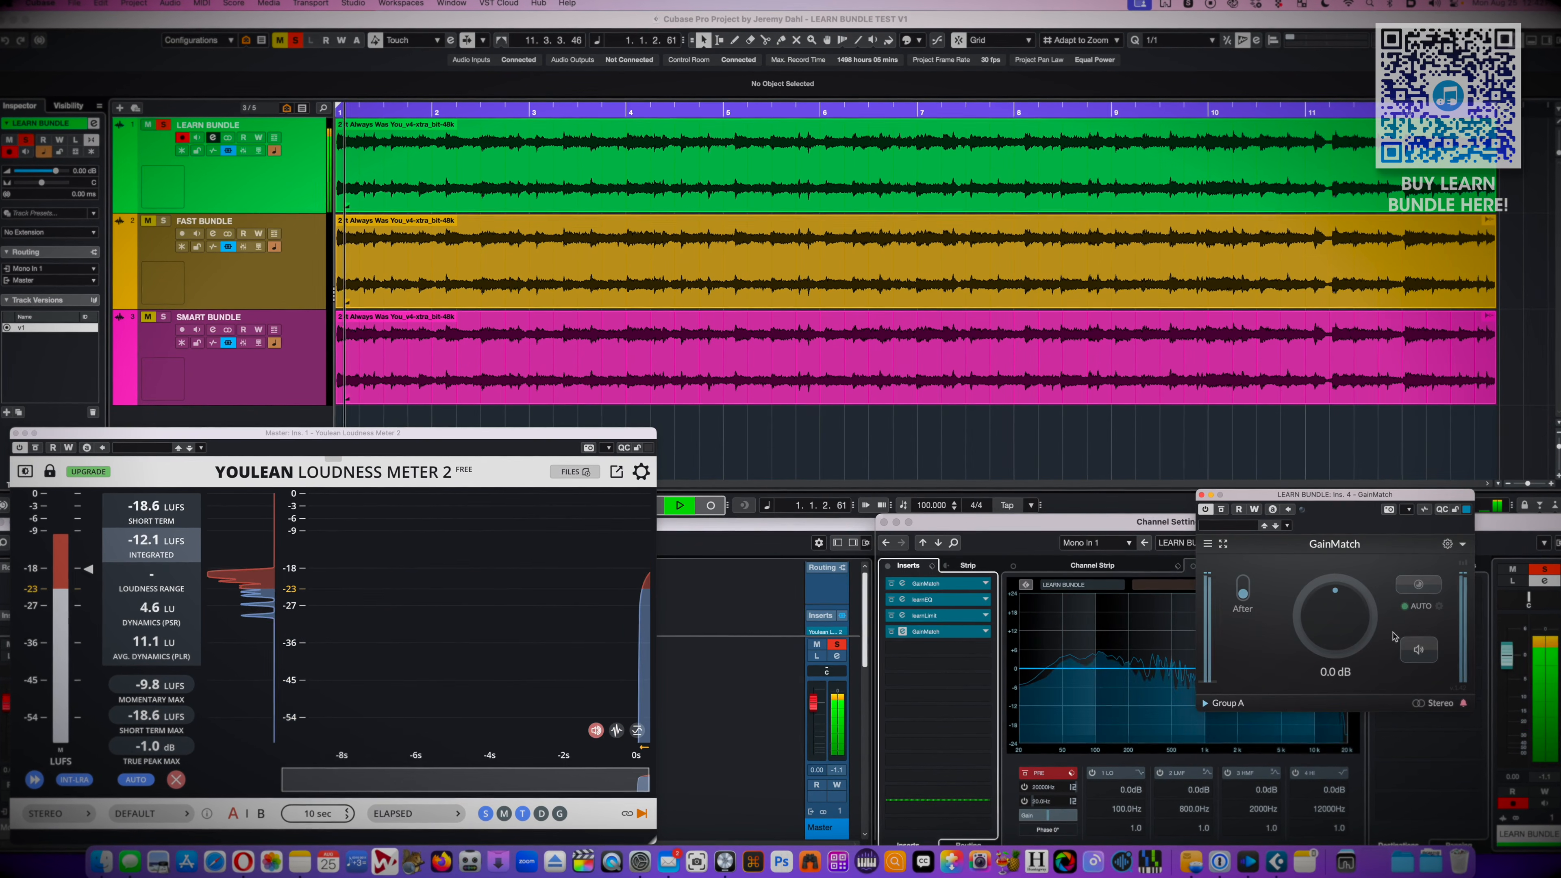
drag(1316, 539, 1137, 509)
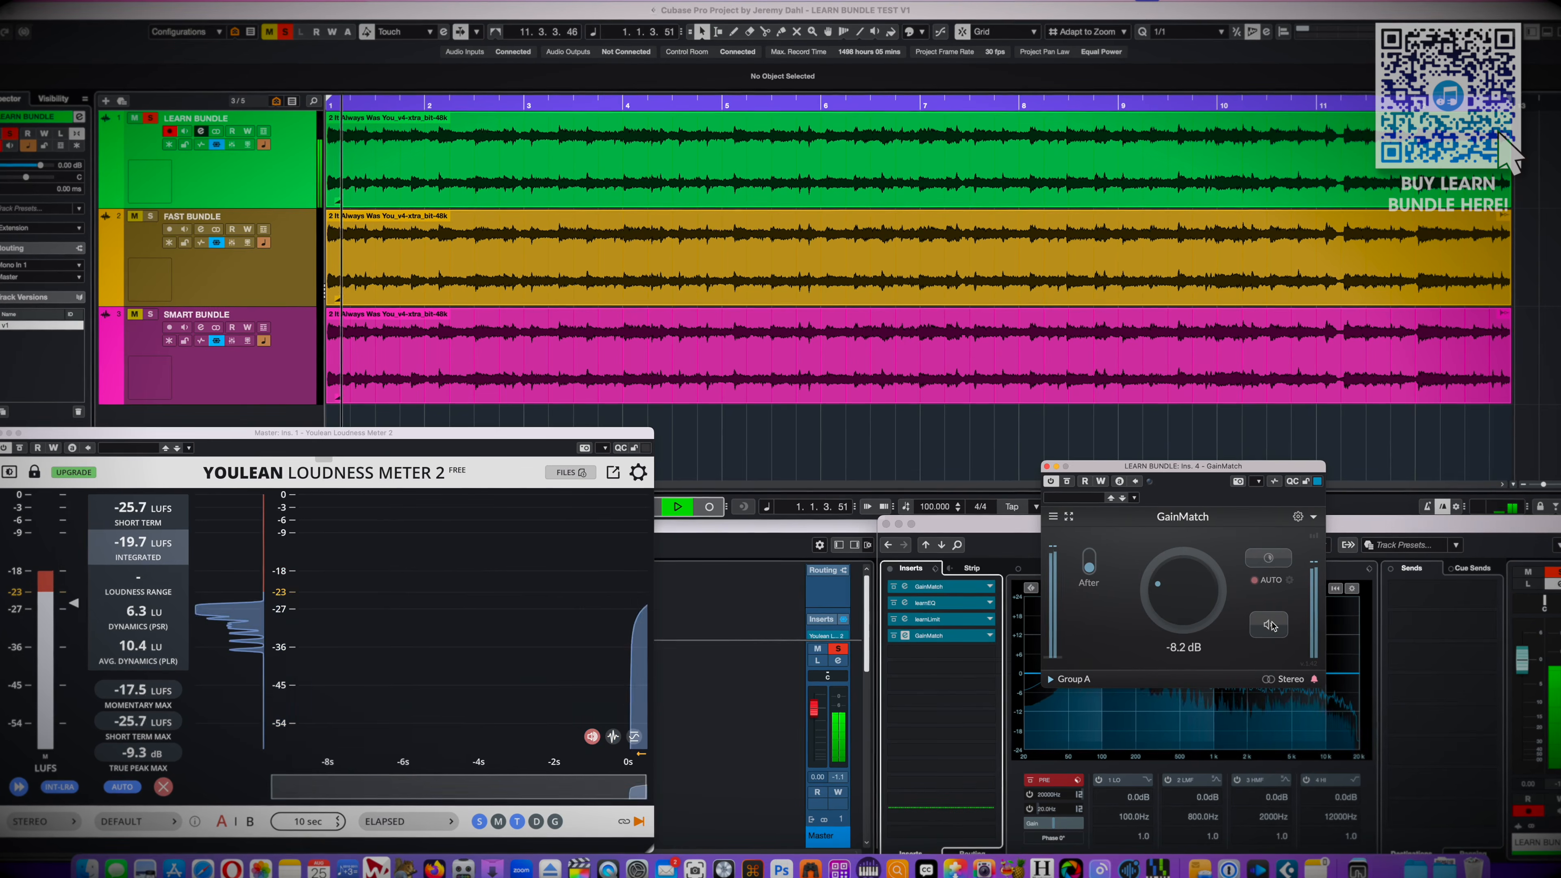
Compare the LEARN BUNDLE master with the unprocessed signal at matched level using GainMatch's listen-before function
click(1270, 624)
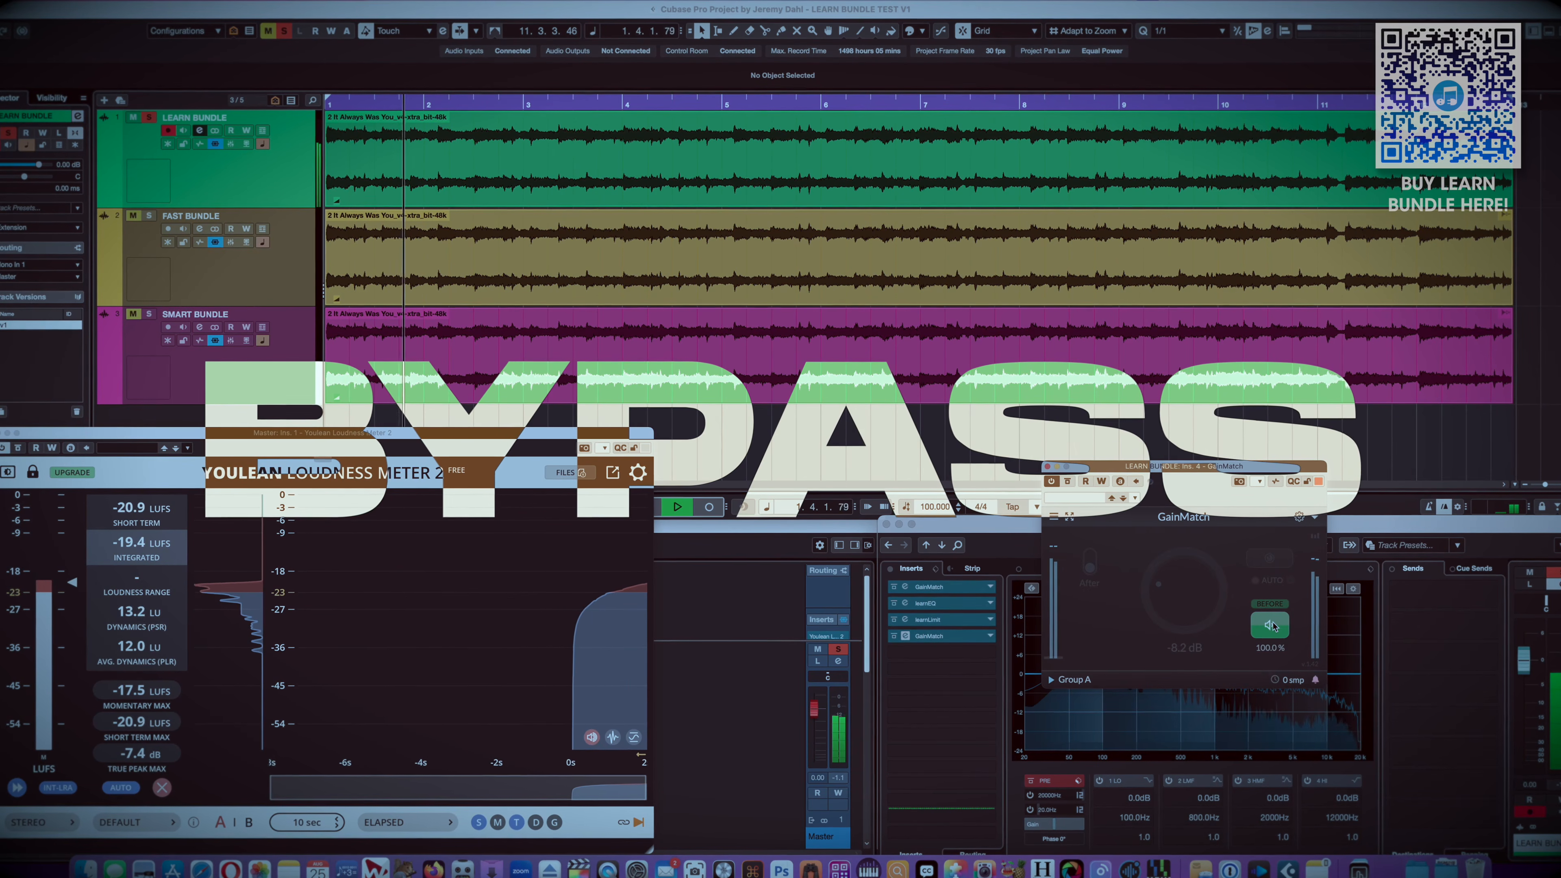
click(1270, 624)
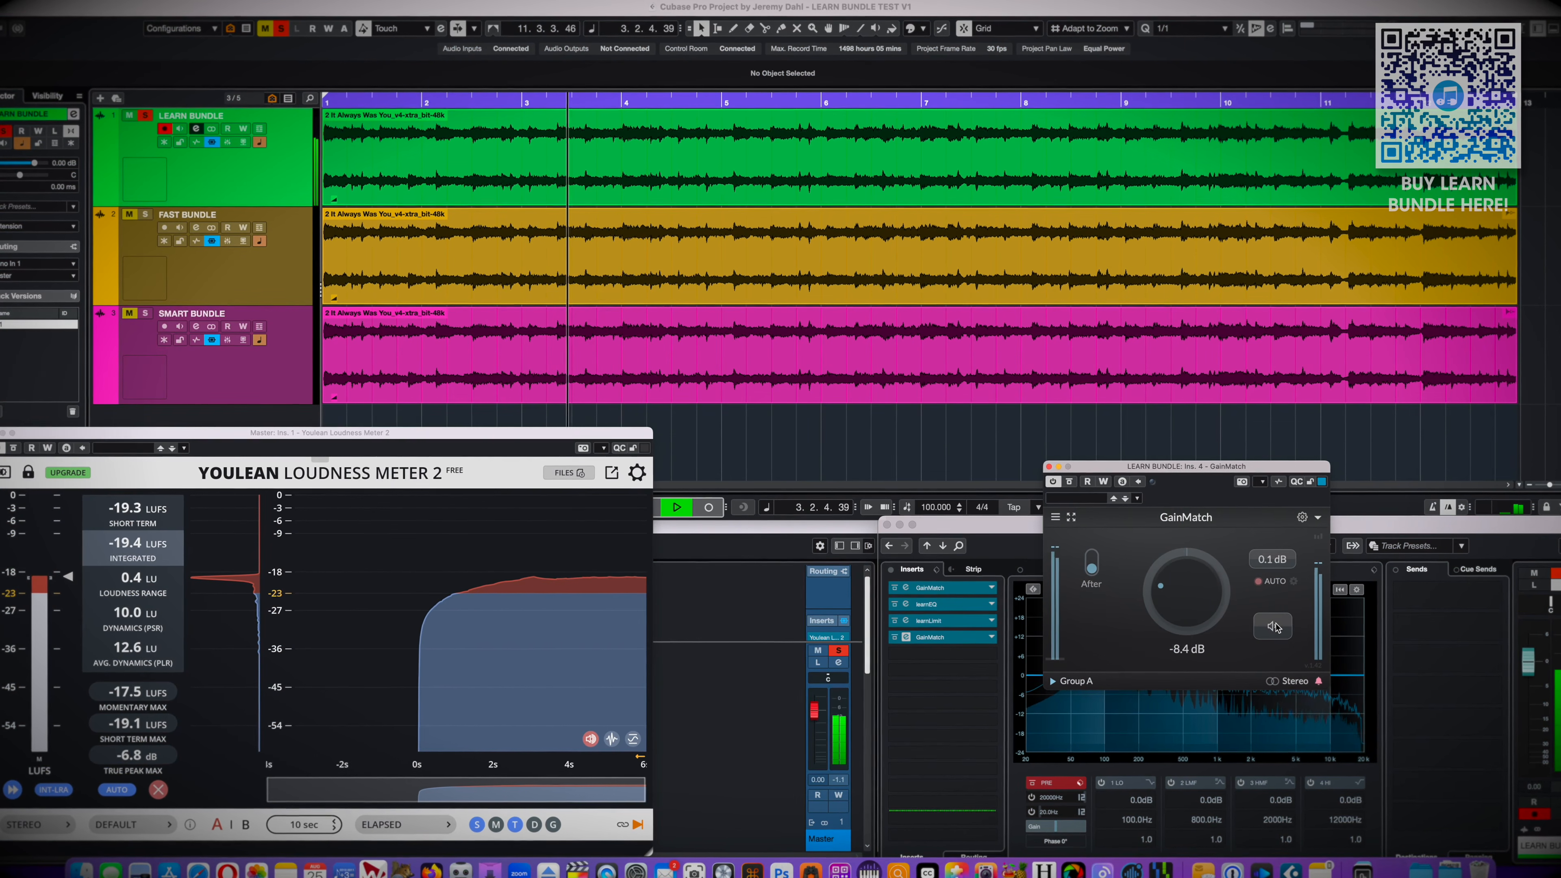
click(1272, 625)
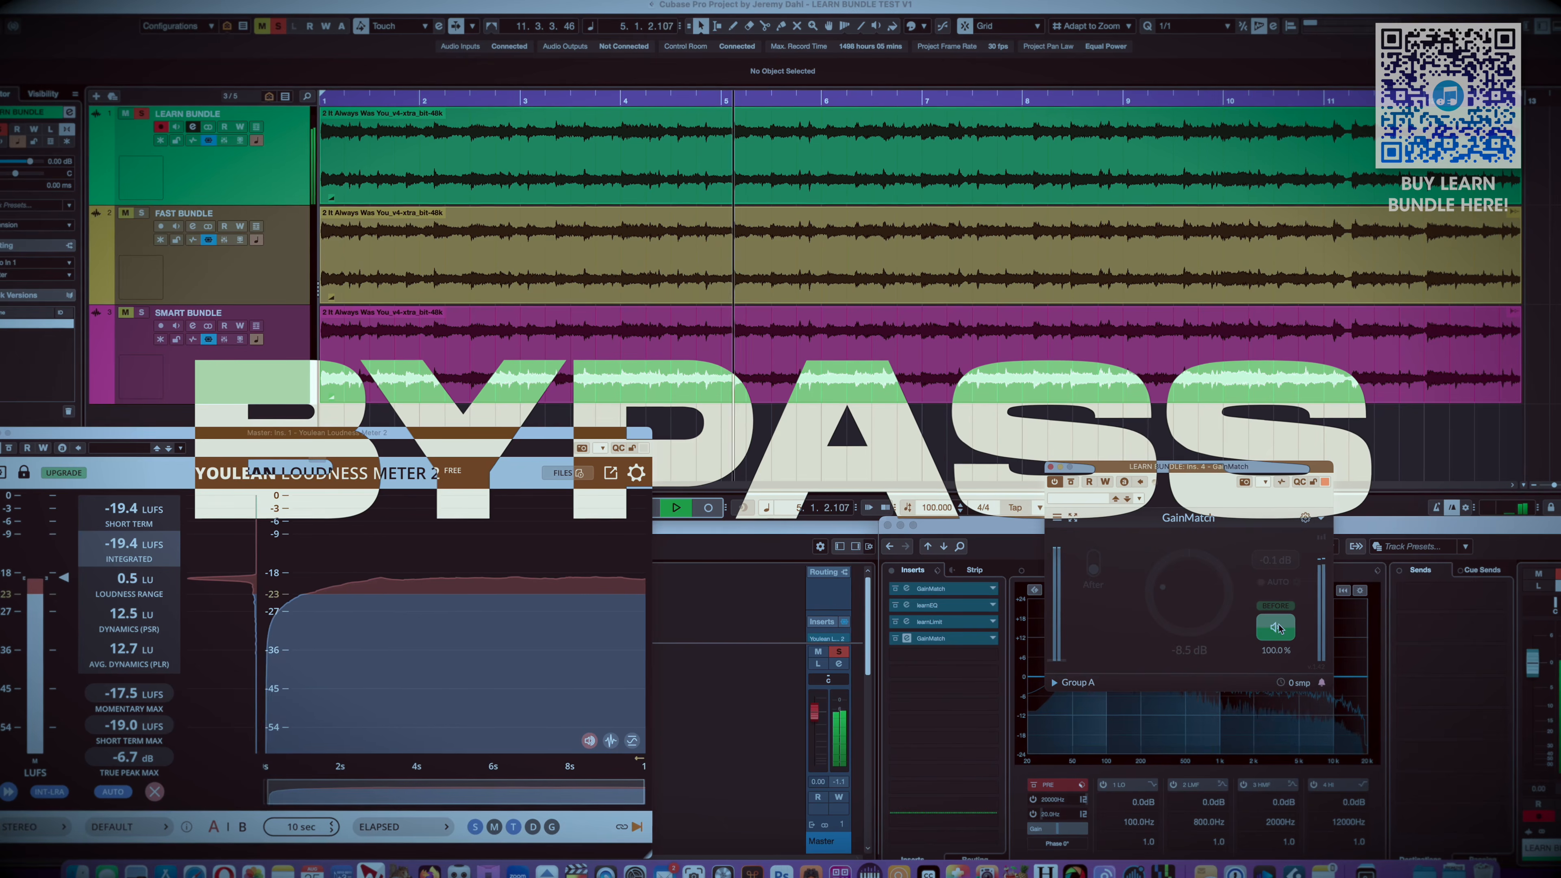
click(1277, 627)
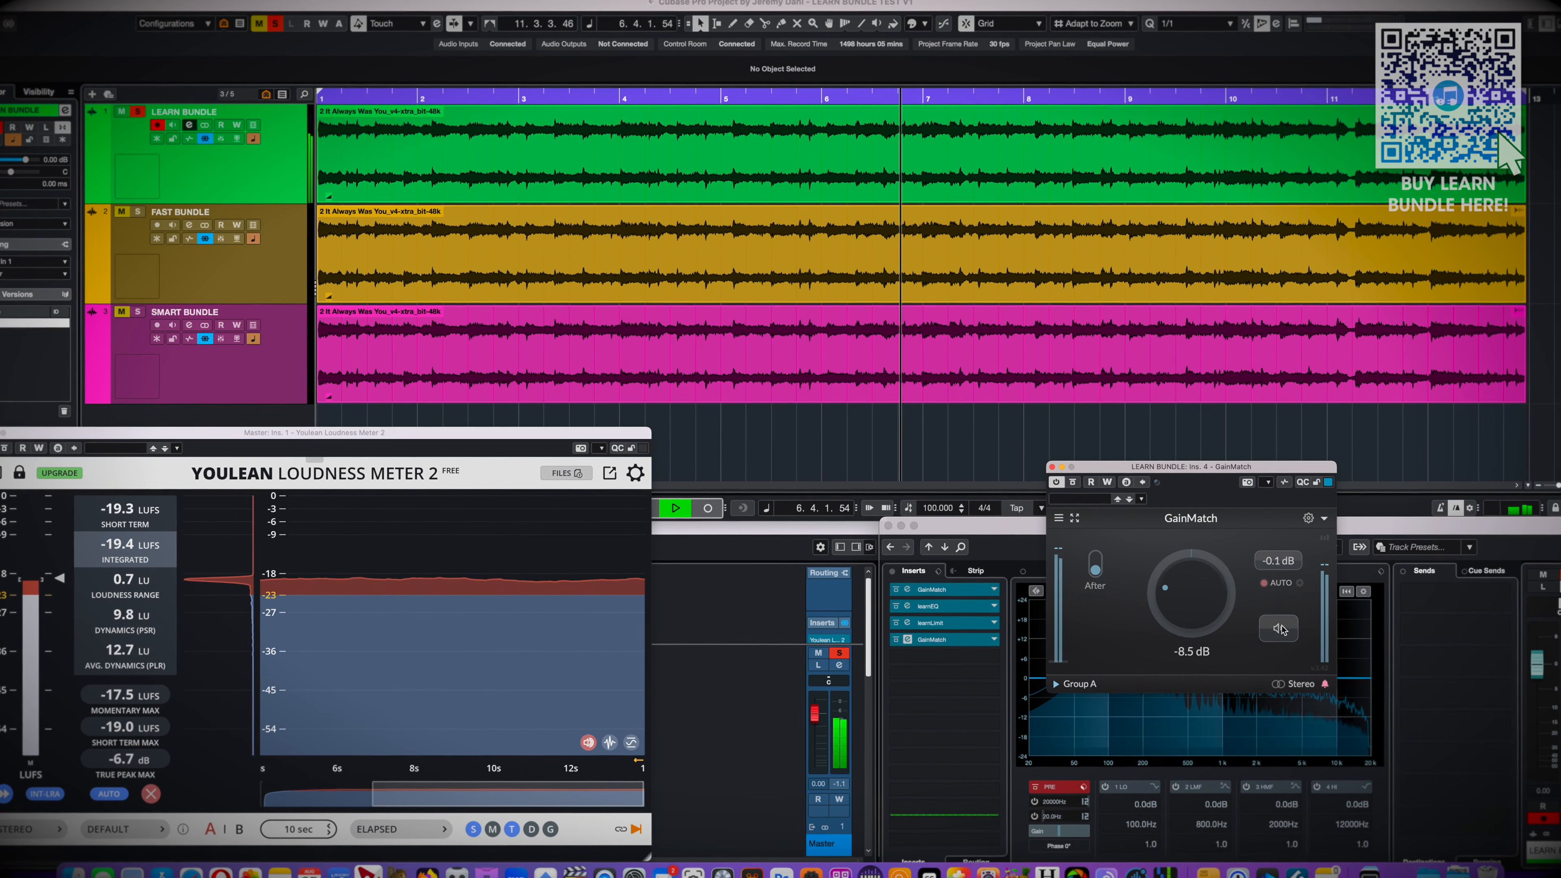
click(1281, 629)
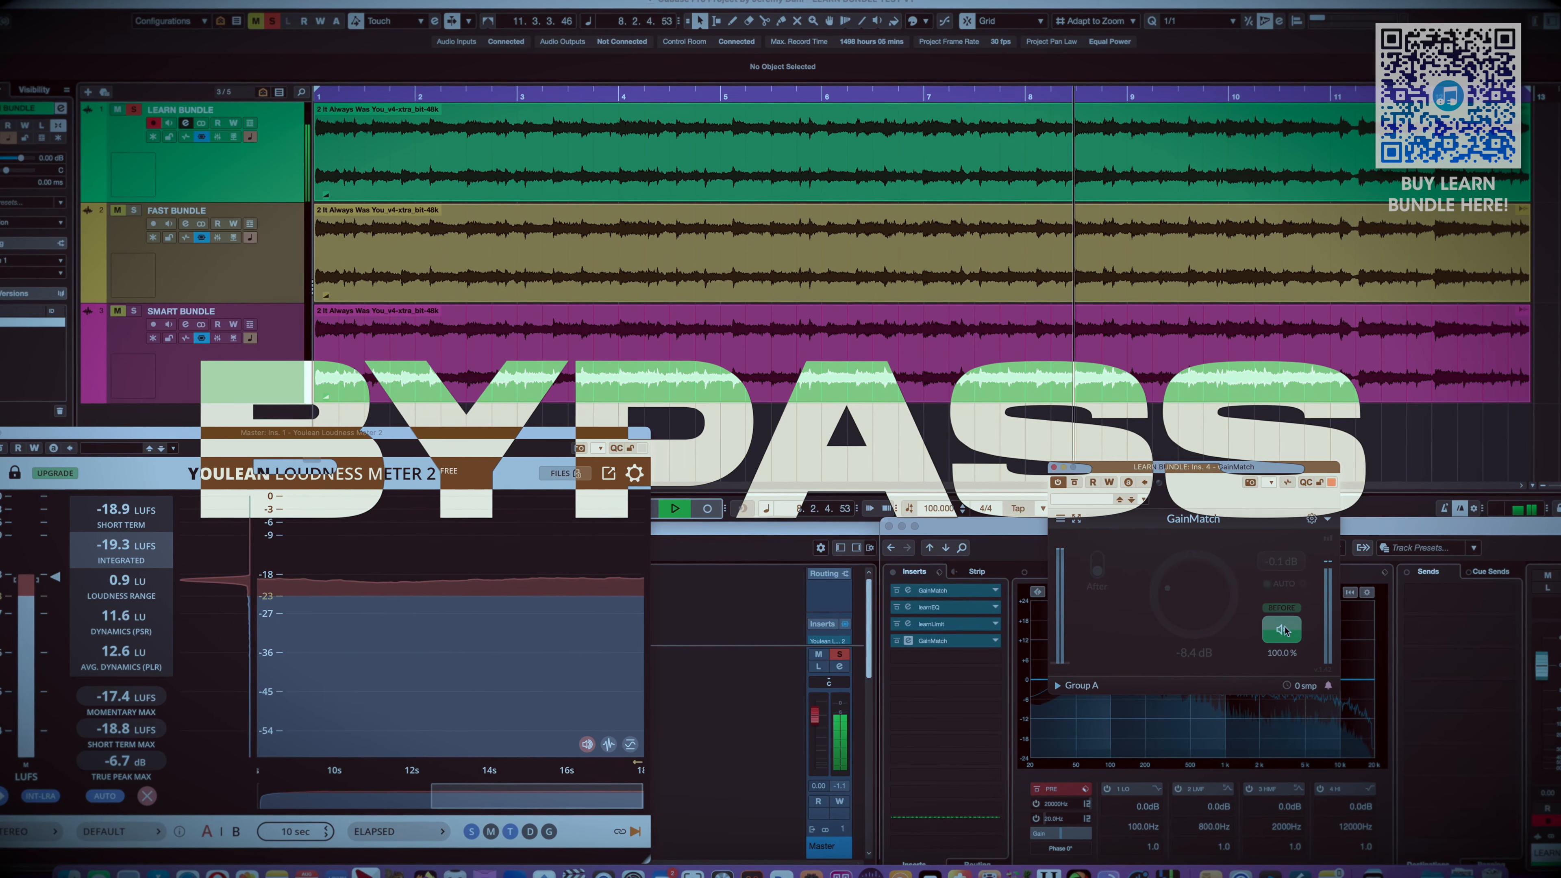
click(1283, 630)
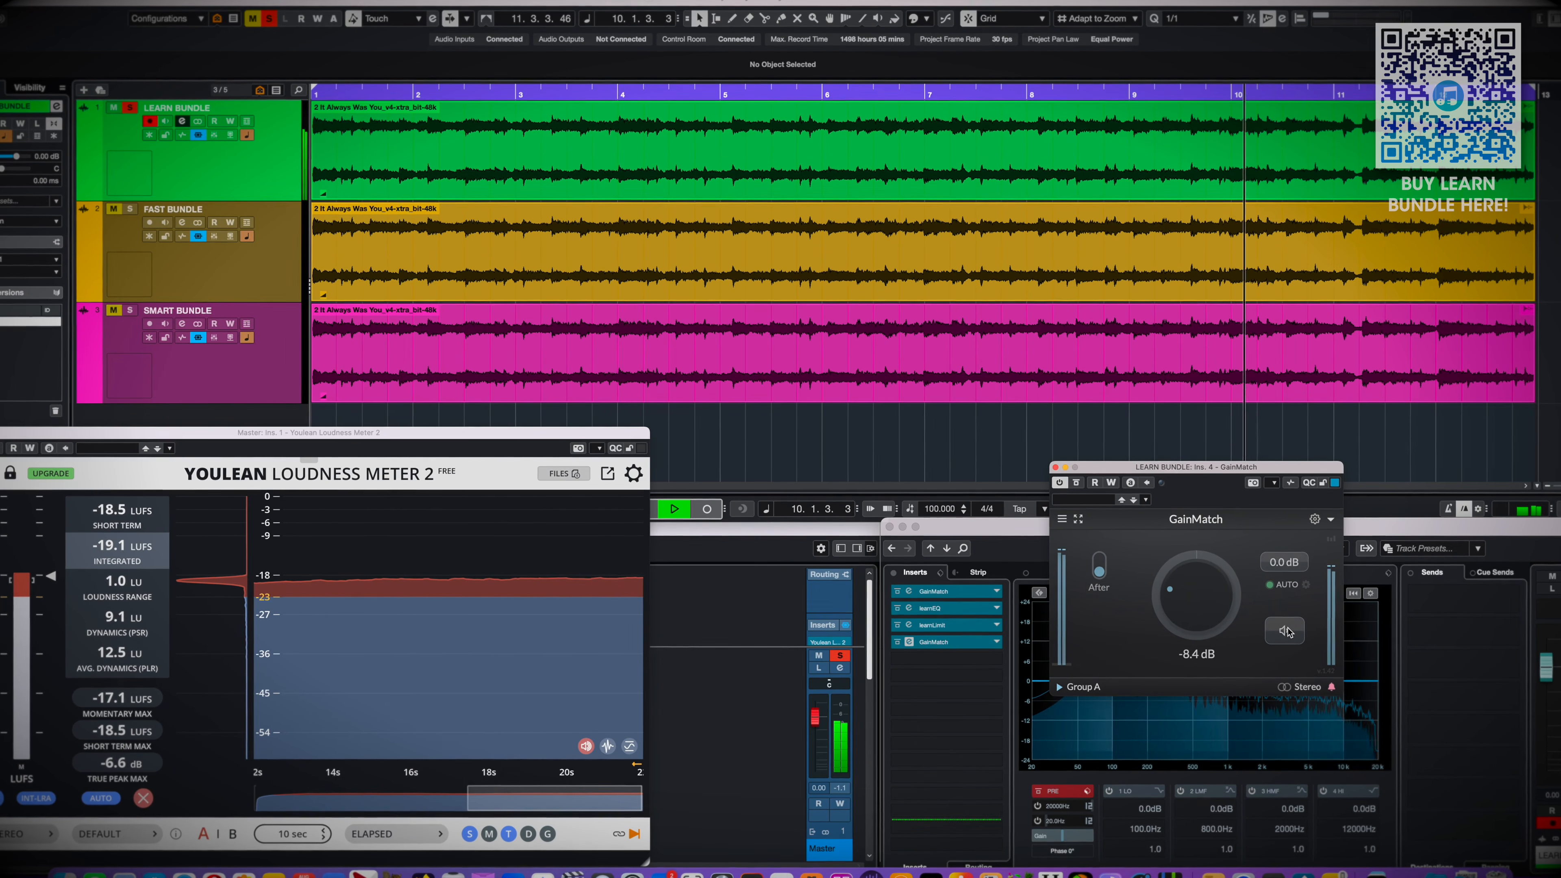
click(1287, 631)
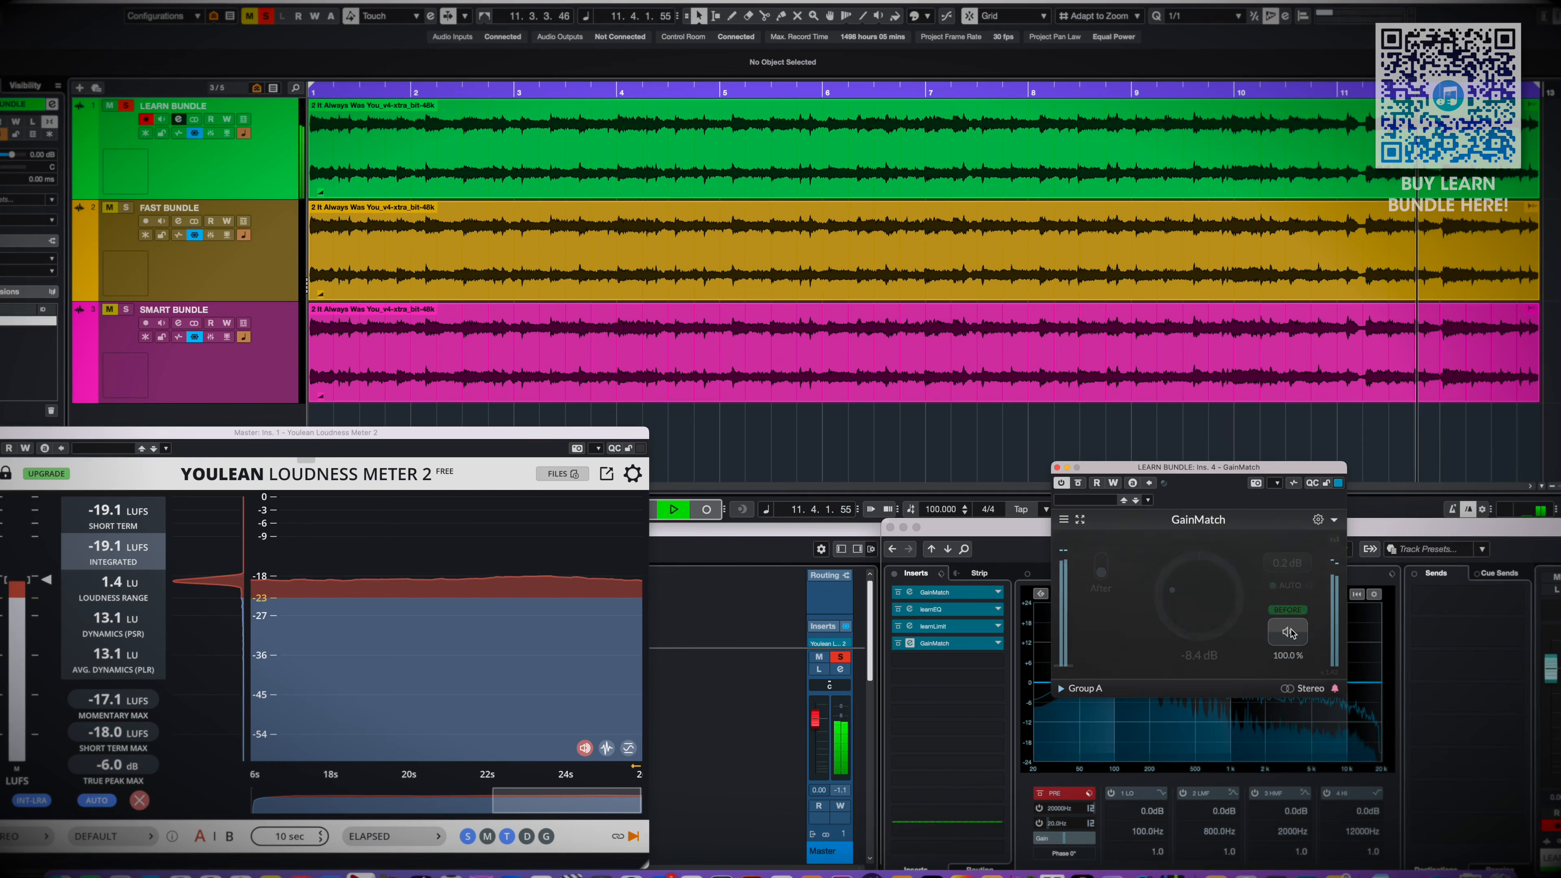
click(1288, 631)
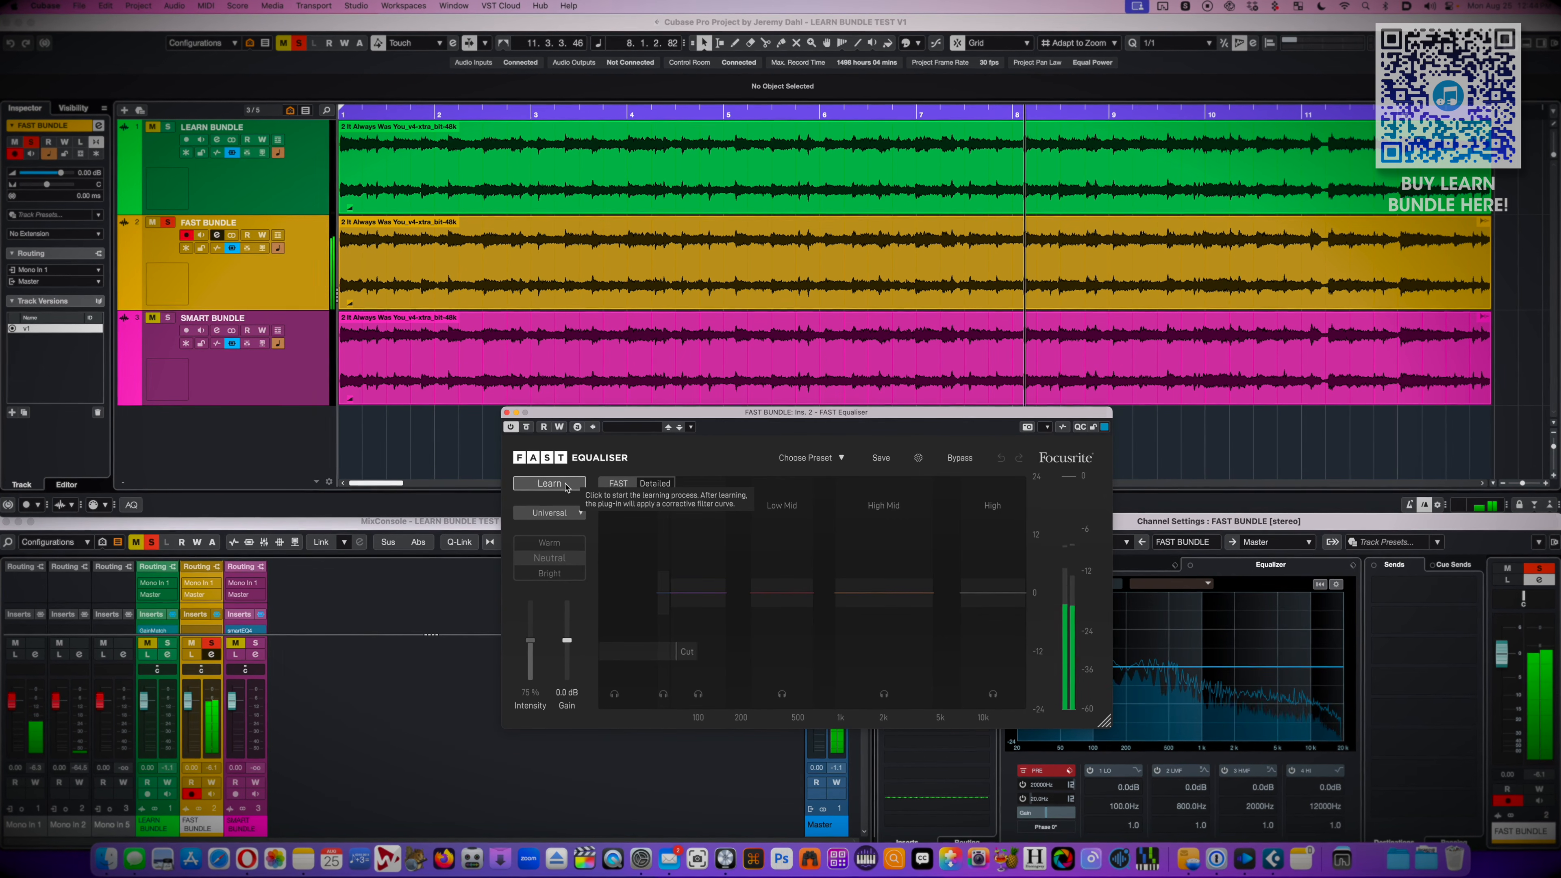
Run FAST Equaliser's learning pass on FAST BUNDLE with the Universal profile and open FAST Limiter beside it
click(565, 486)
drag(862, 417, 568, 300)
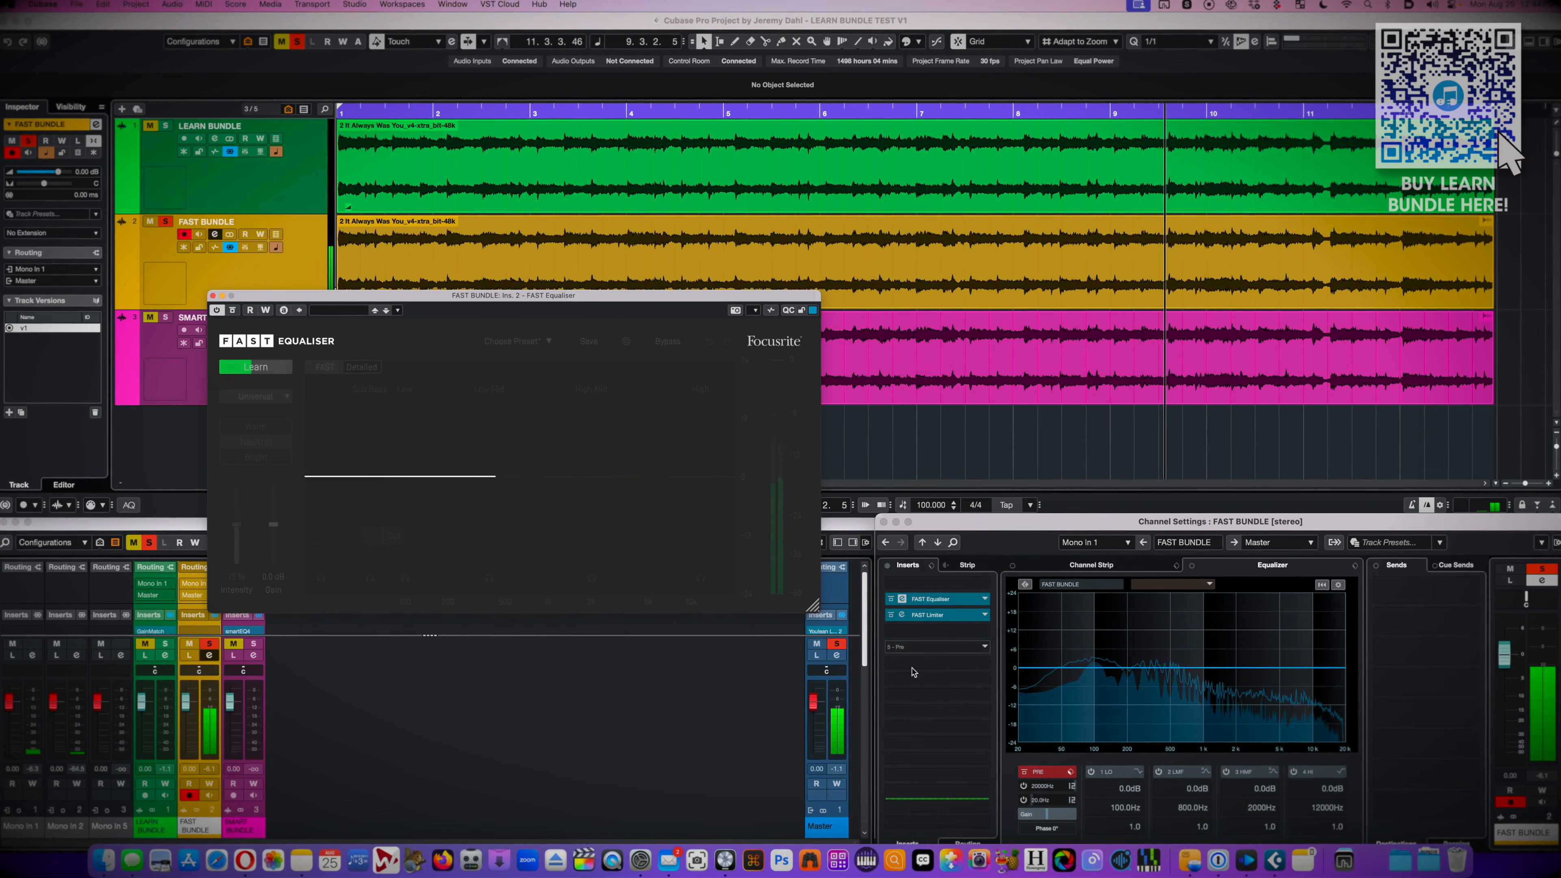
click(946, 616)
drag(841, 268, 1131, 277)
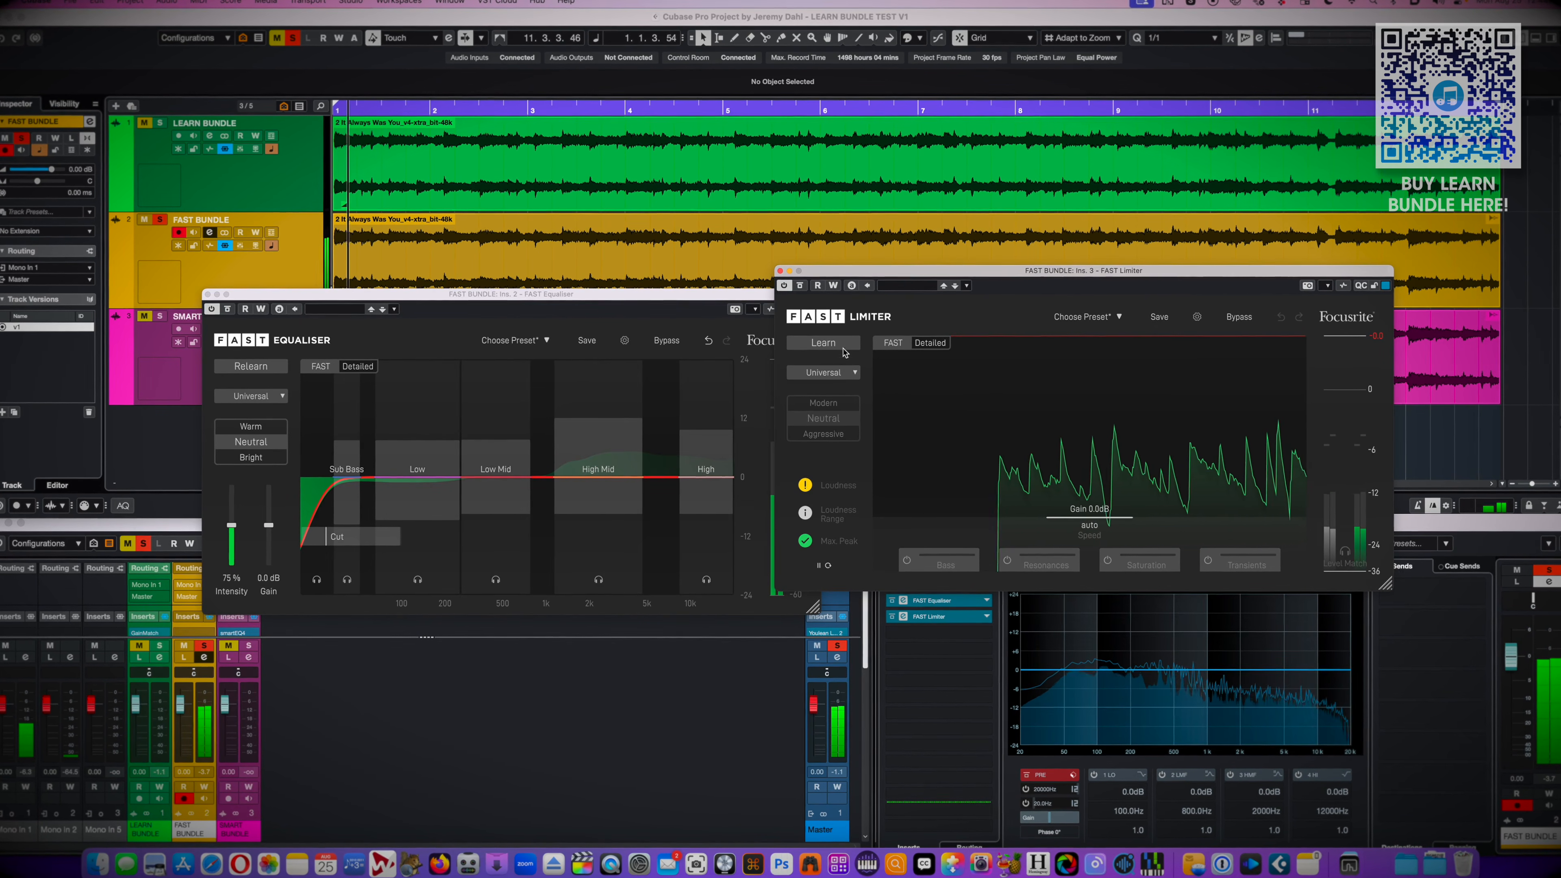
click(849, 373)
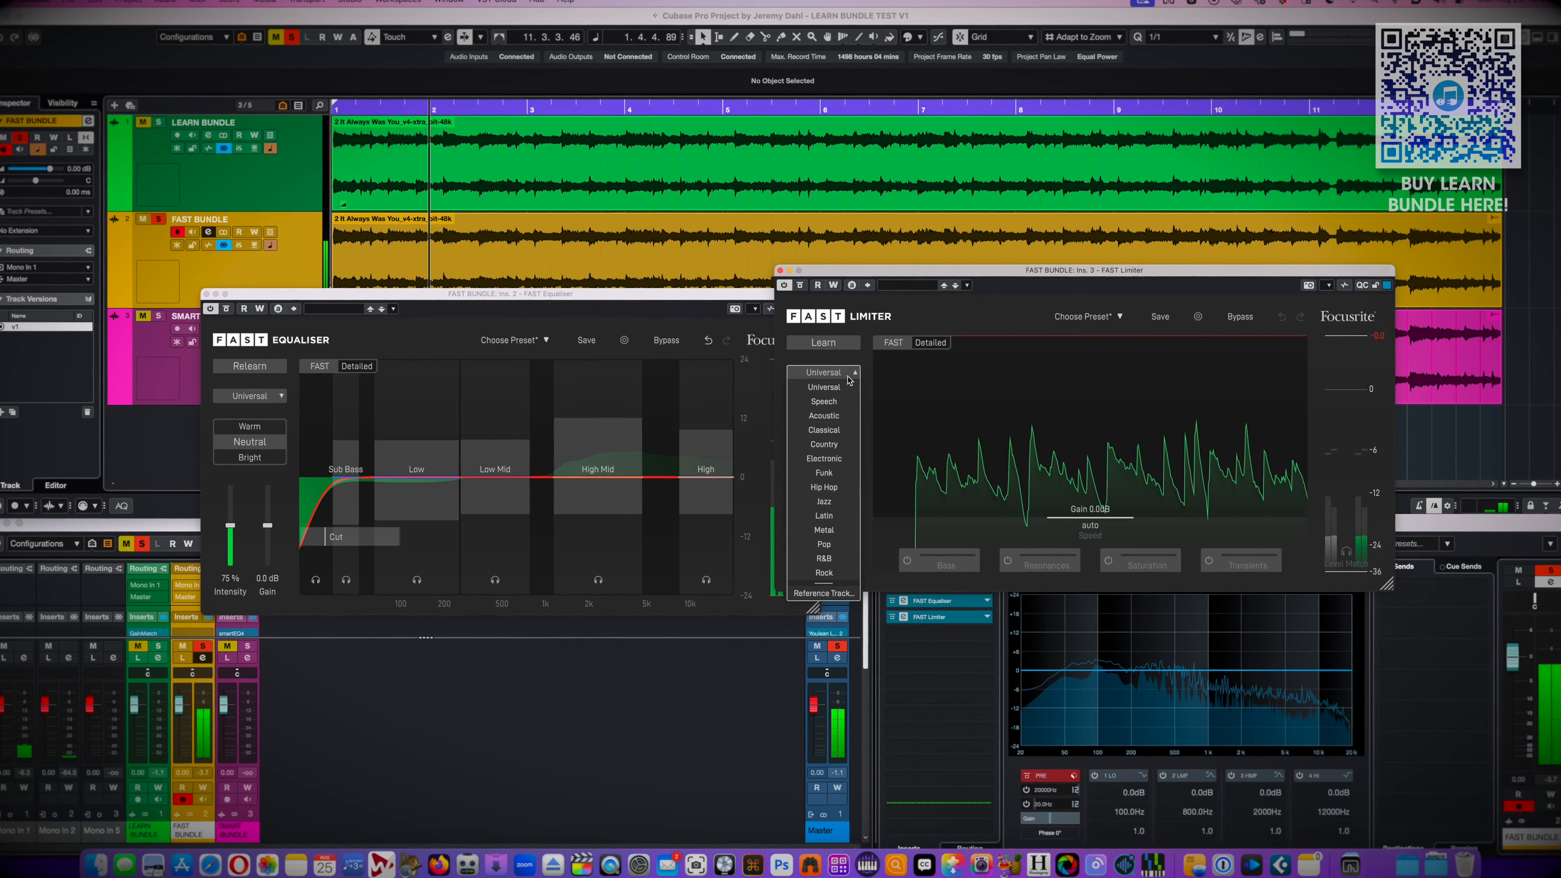
click(824, 573)
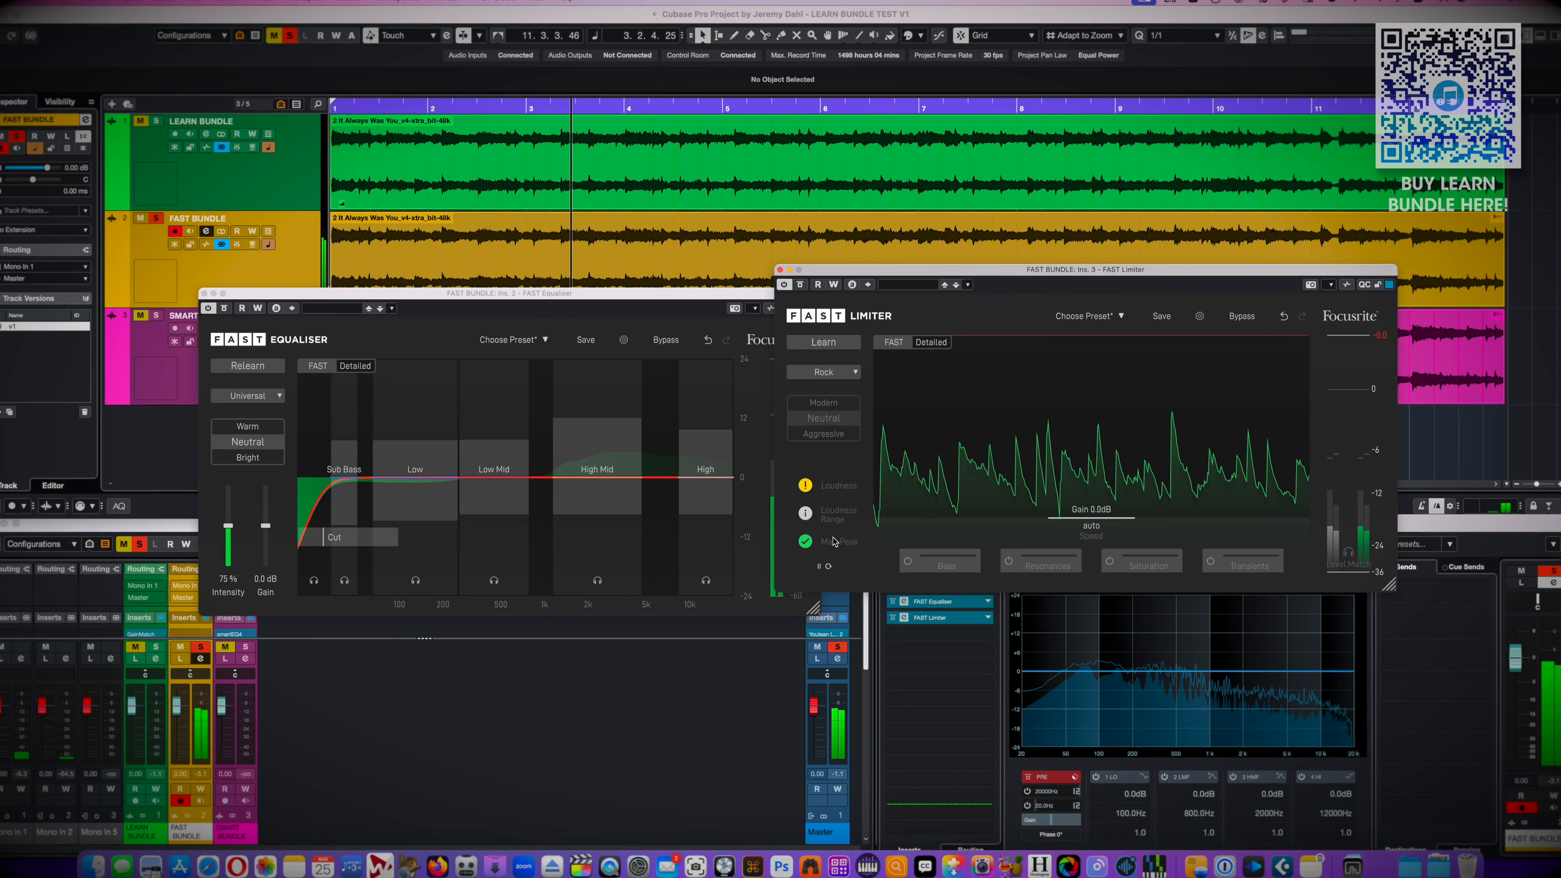
click(823, 341)
click(293, 209)
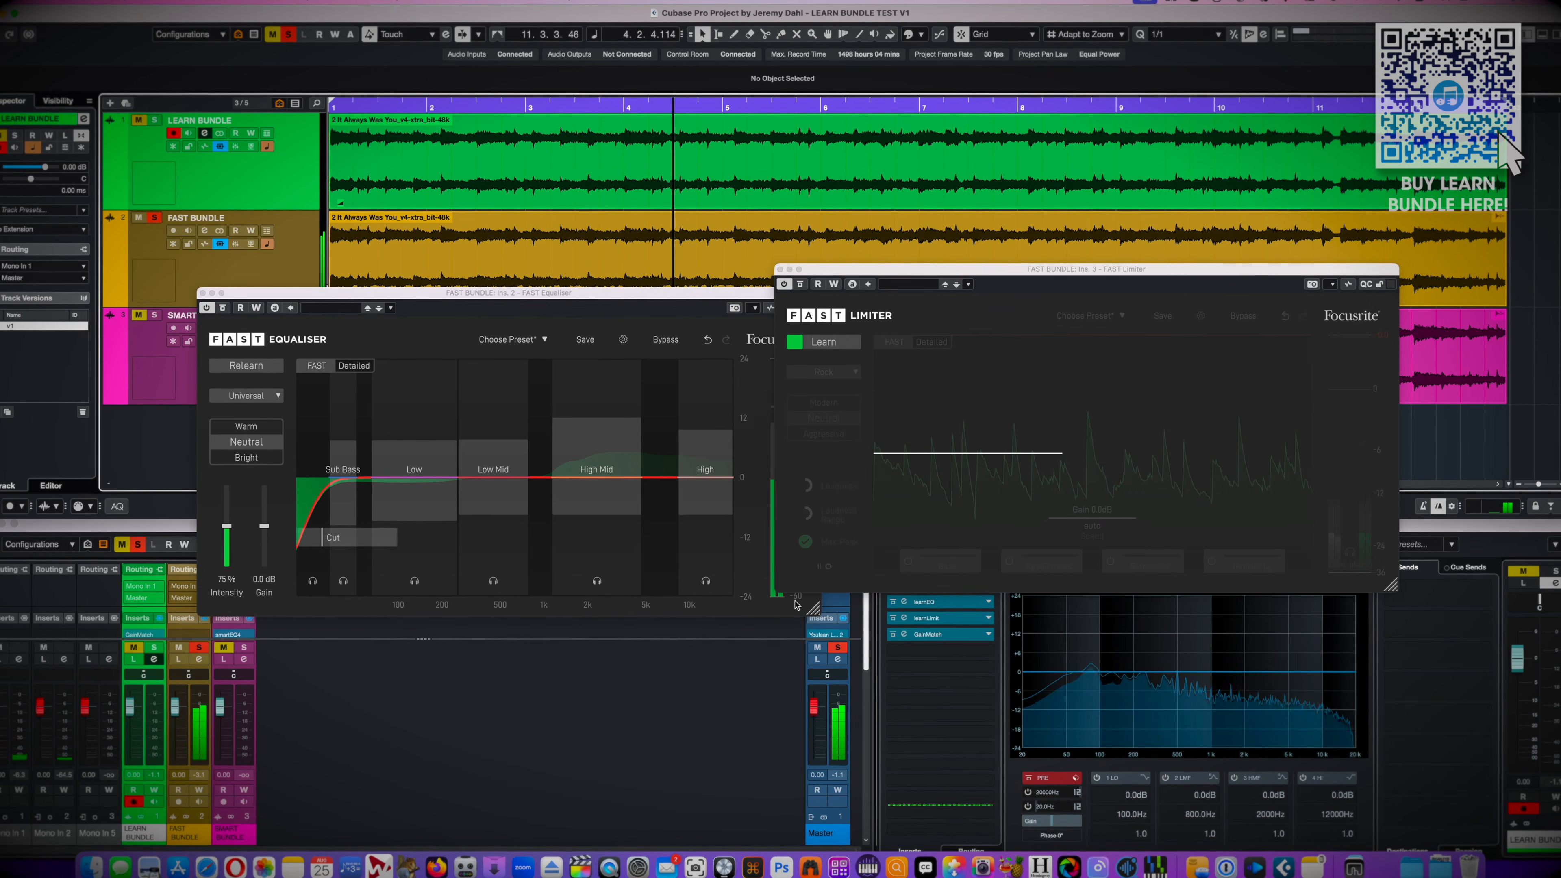
click(957, 624)
click(737, 183)
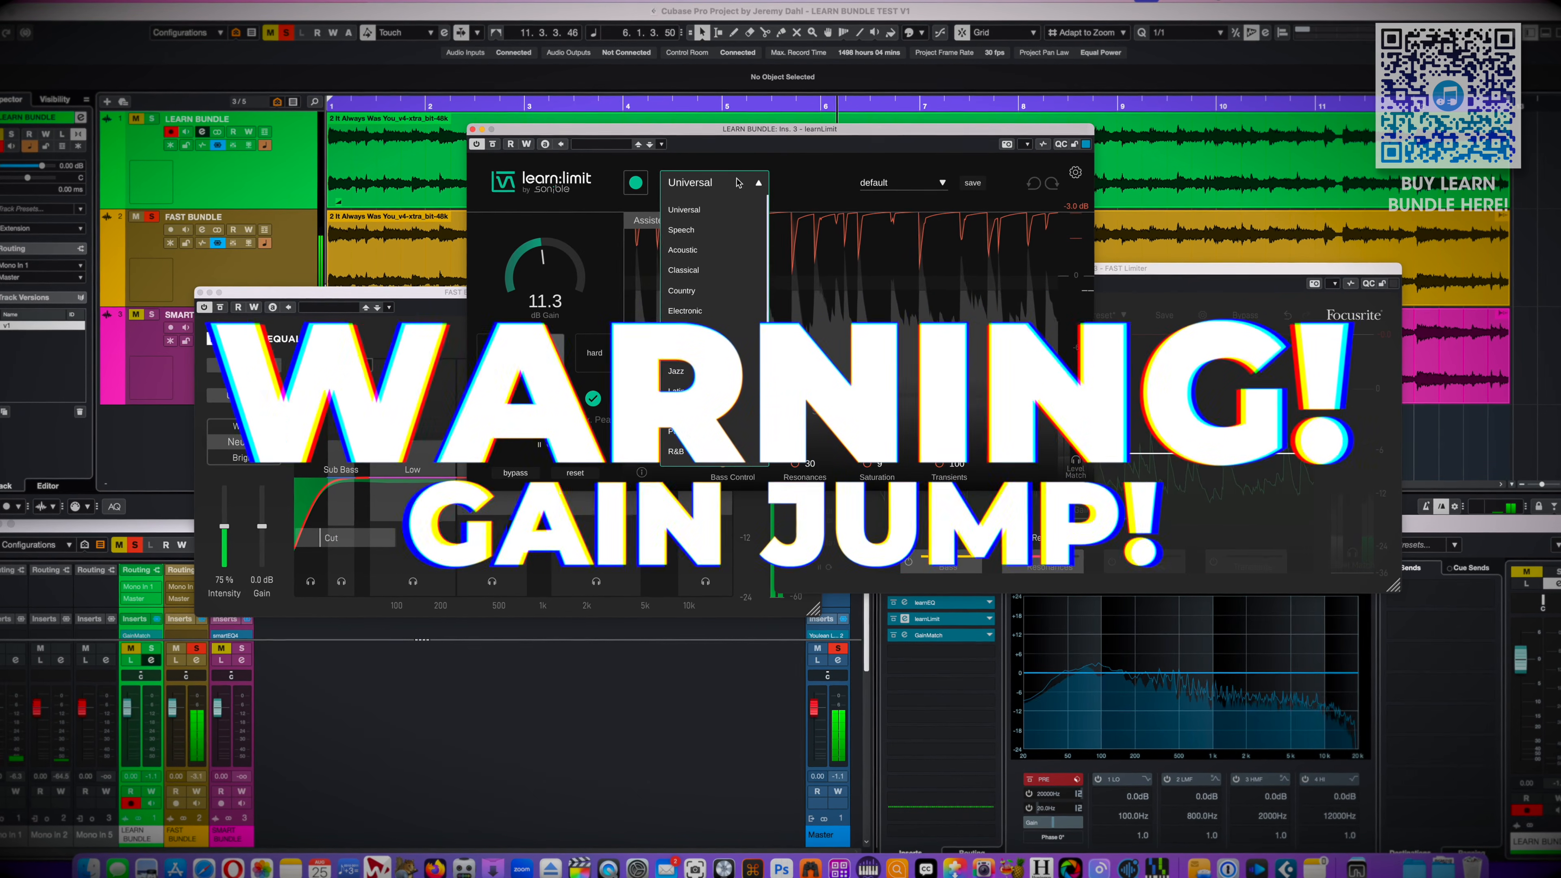
key(super+w)
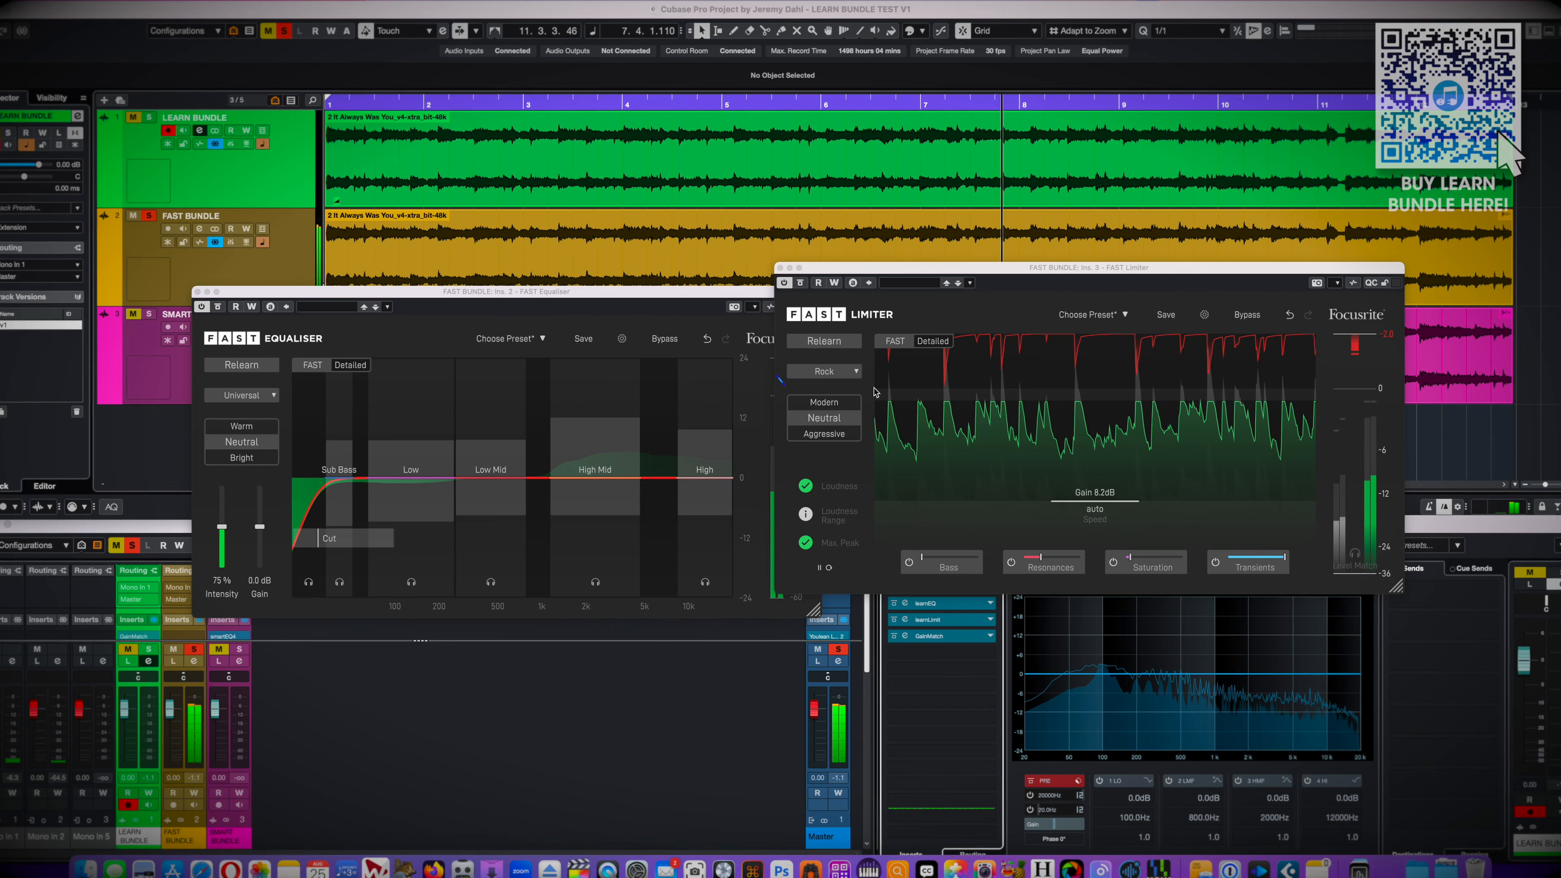
click(823, 370)
click(823, 386)
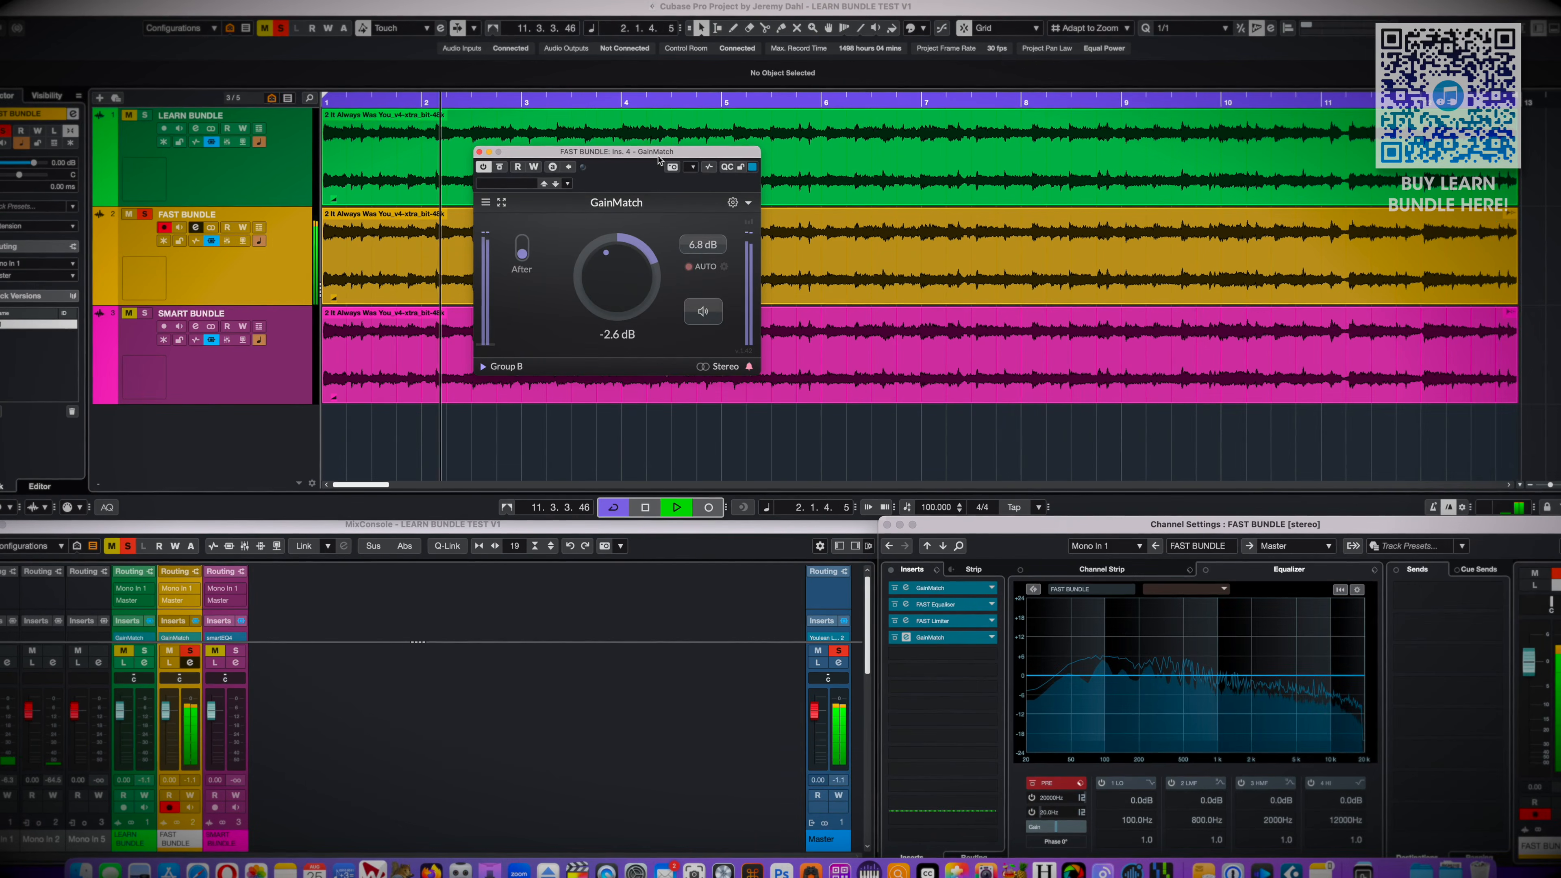
Move the GainMatch window on FAST BUNDLE aside and compare the processed signal with the unprocessed one at matched level
drag(658, 159, 1292, 398)
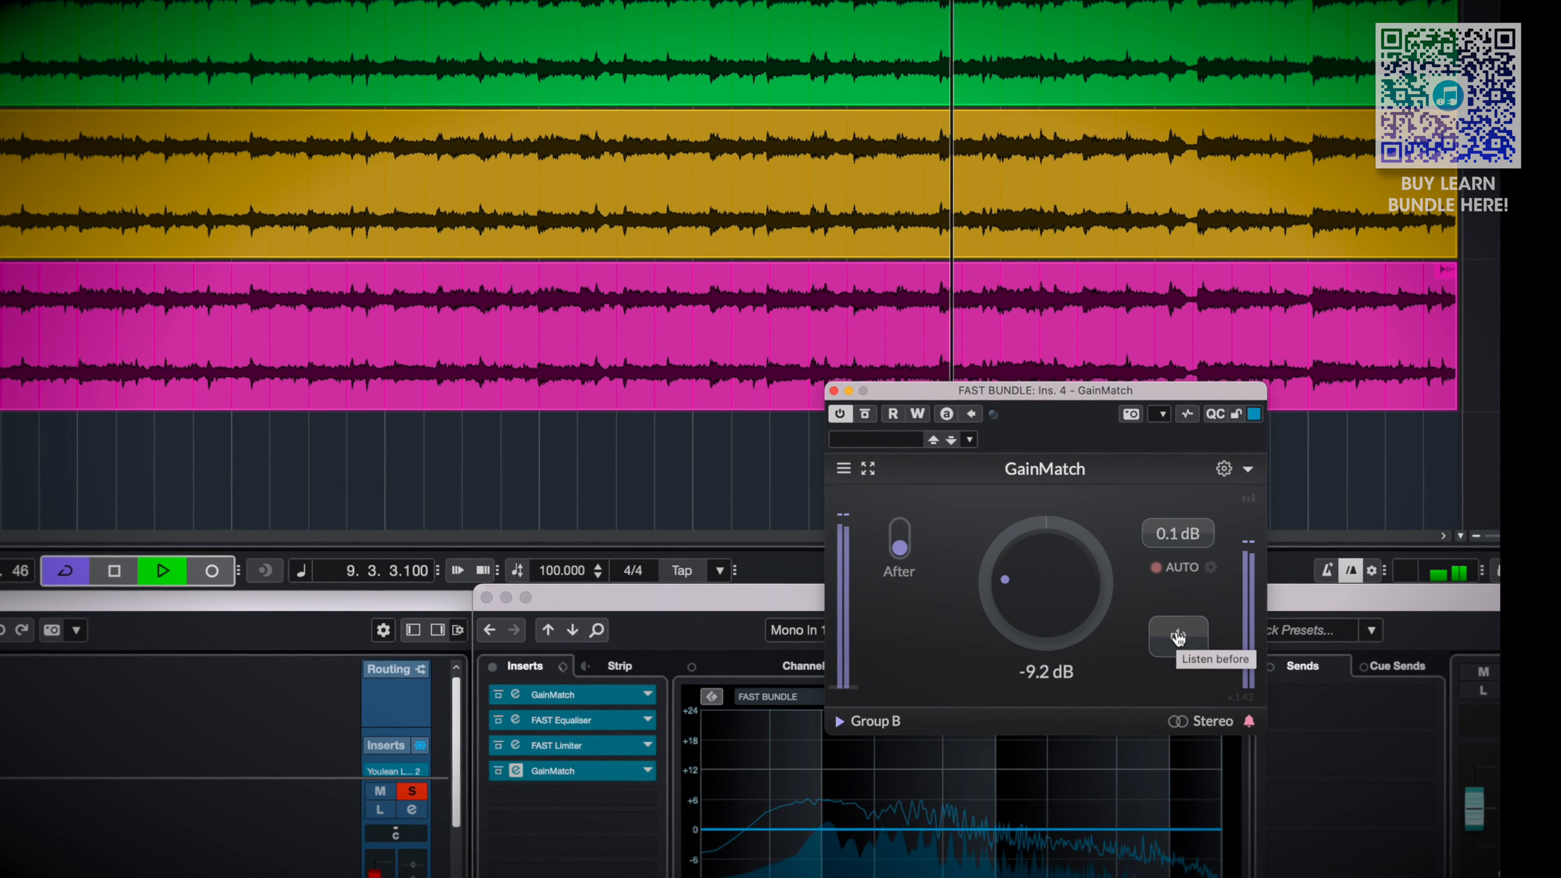
click(1177, 638)
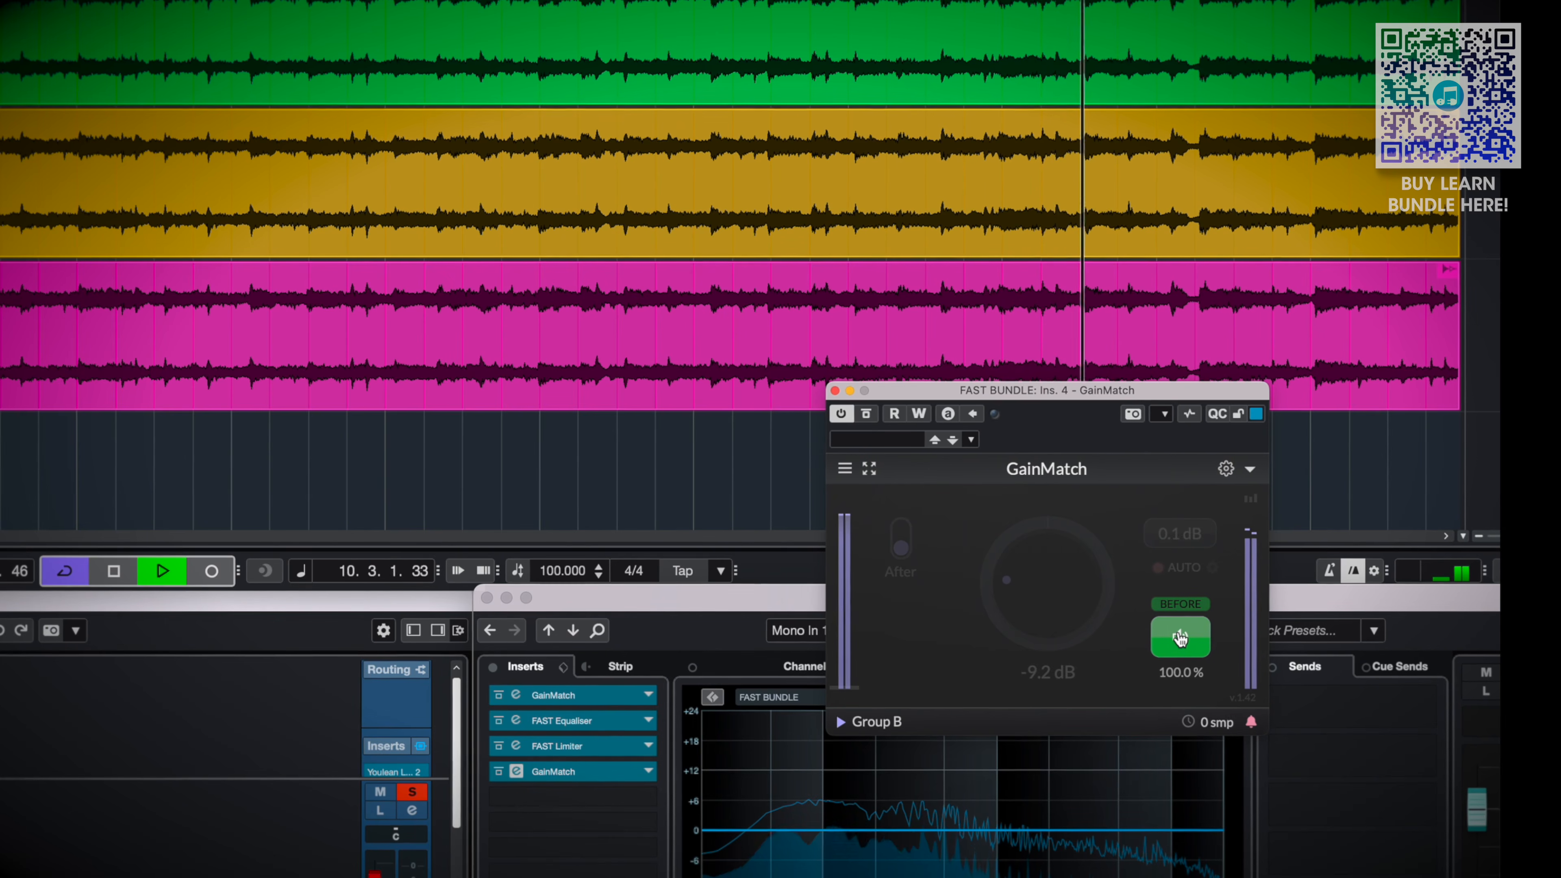
click(1180, 638)
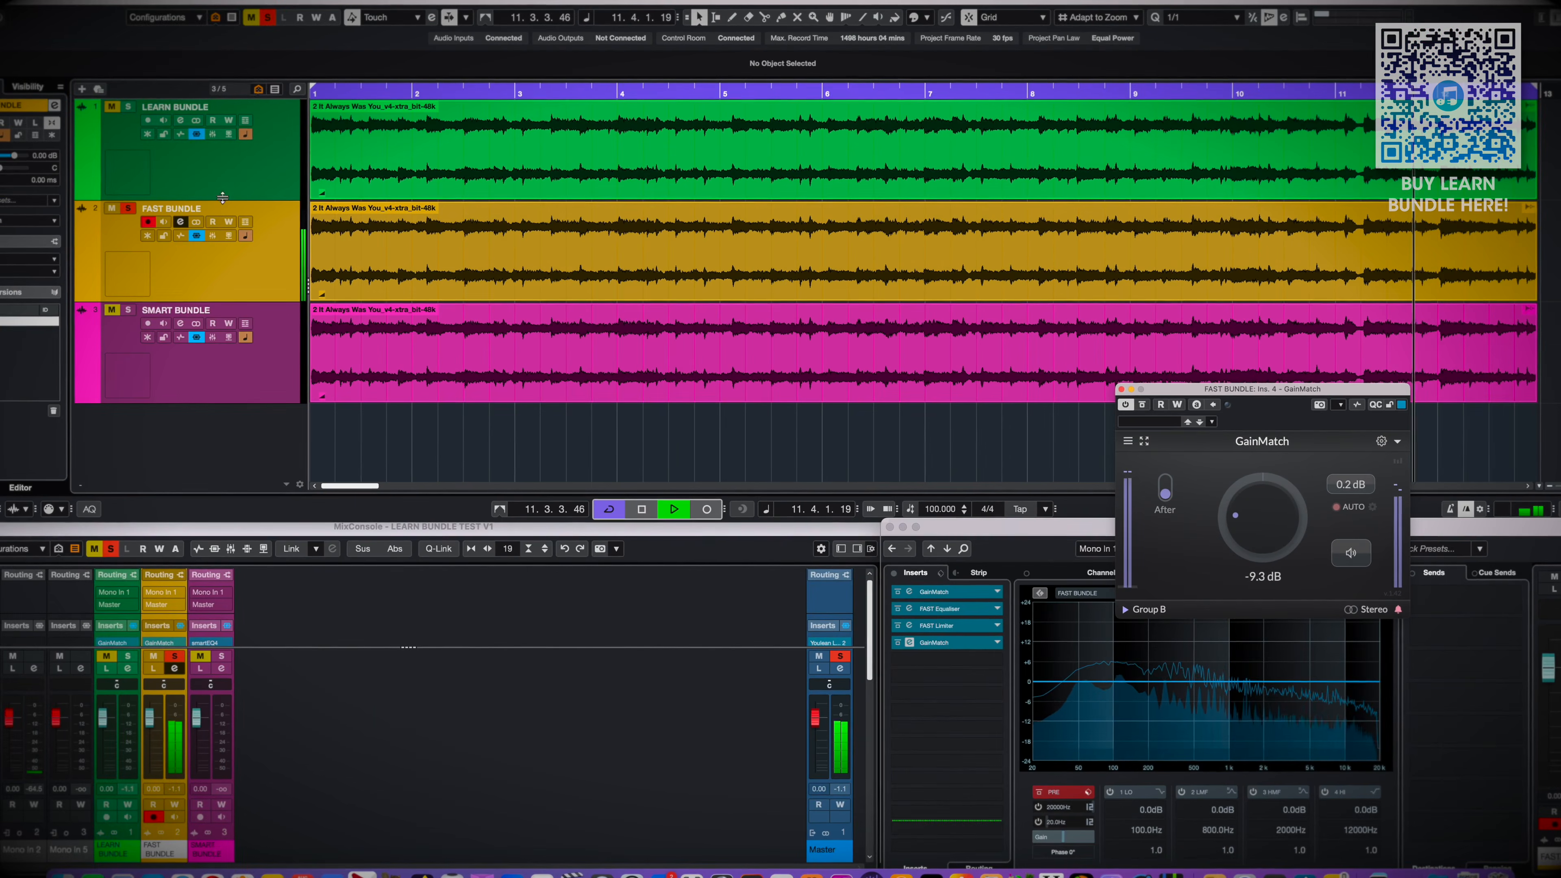
Alternate the solo between LEARN BUNDLE and FAST BUNDLE during playback to compare the two masters
shift+click(211, 161)
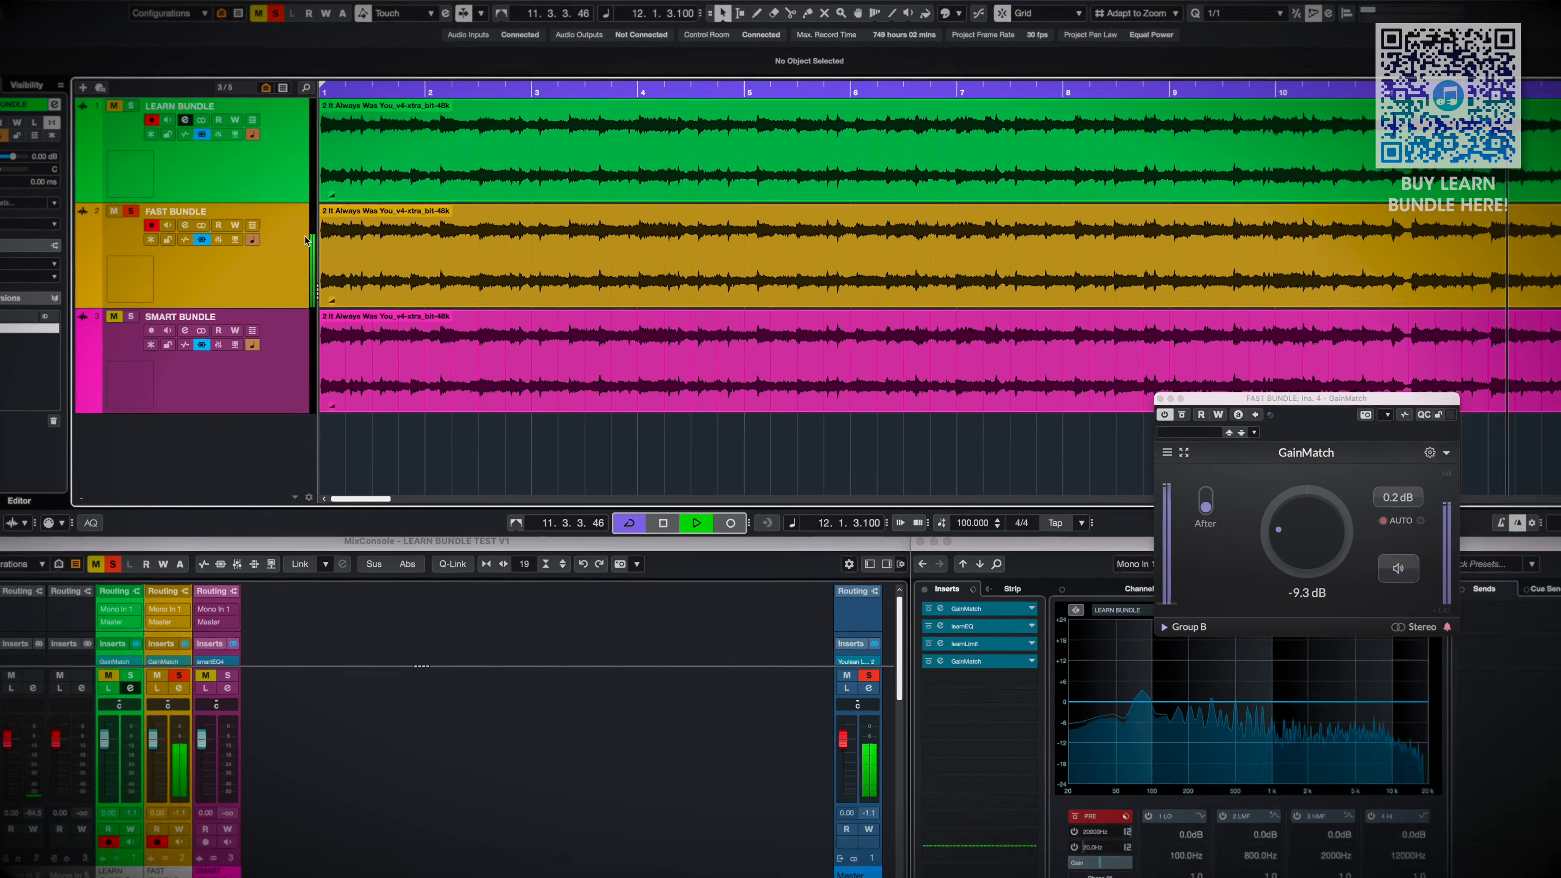
key(s)
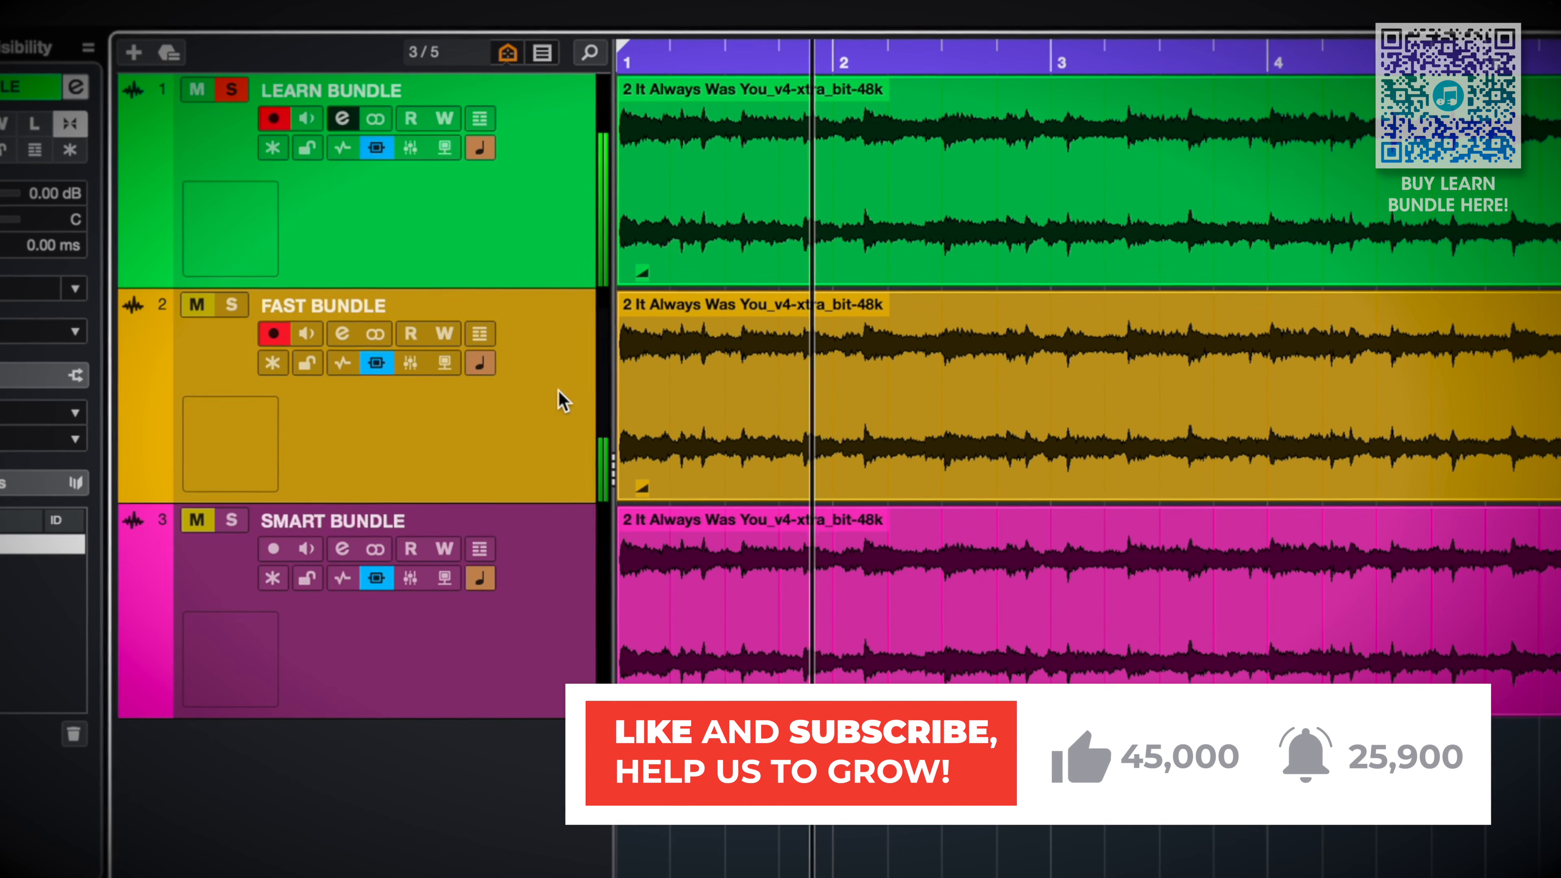
key(s)
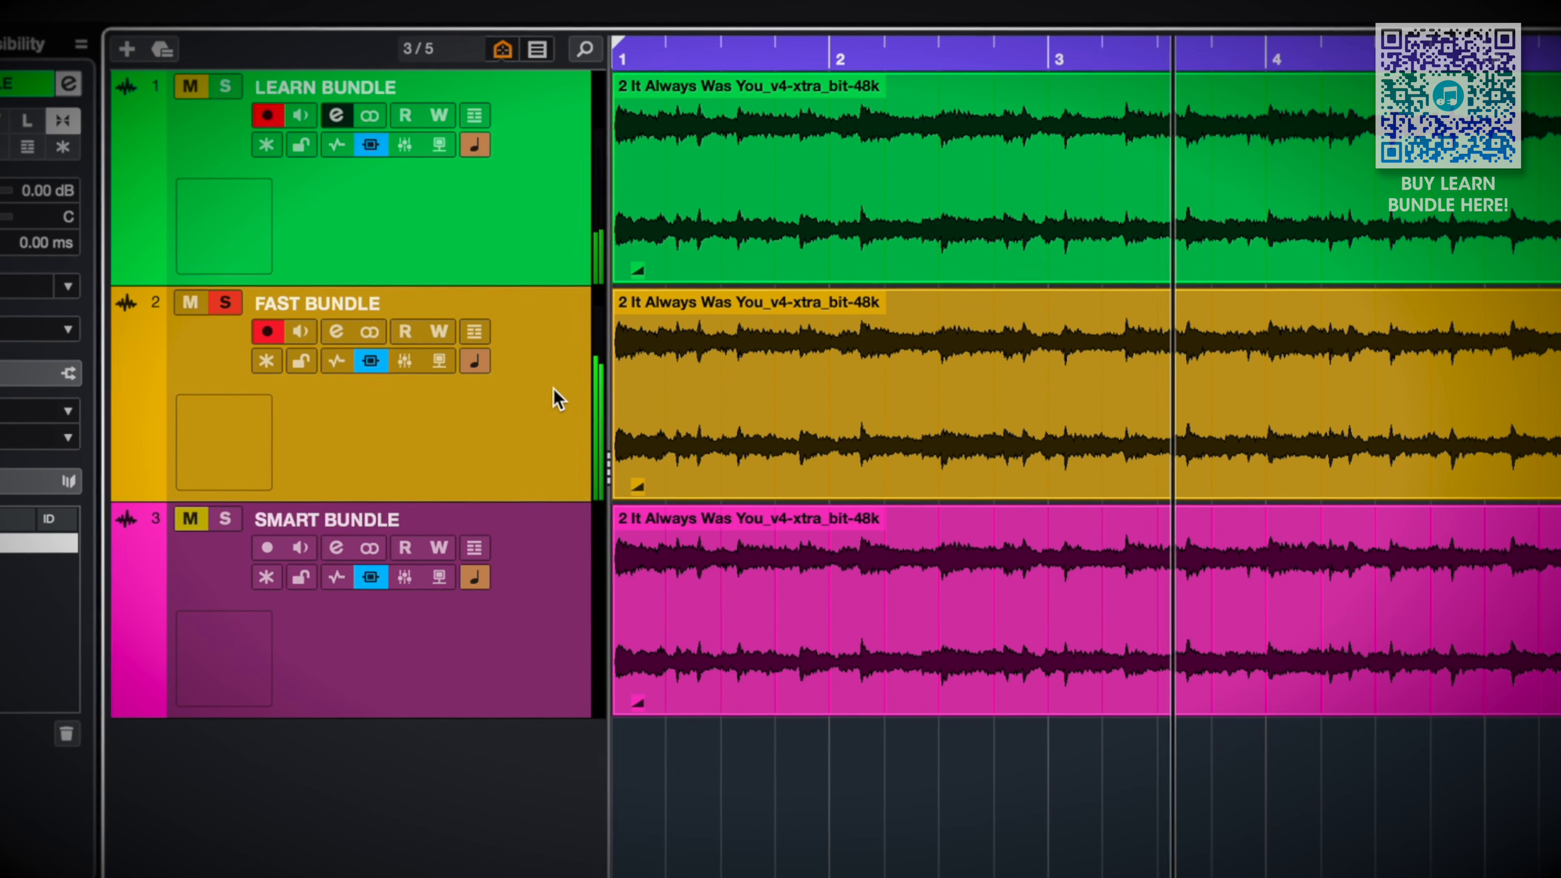
key(s)
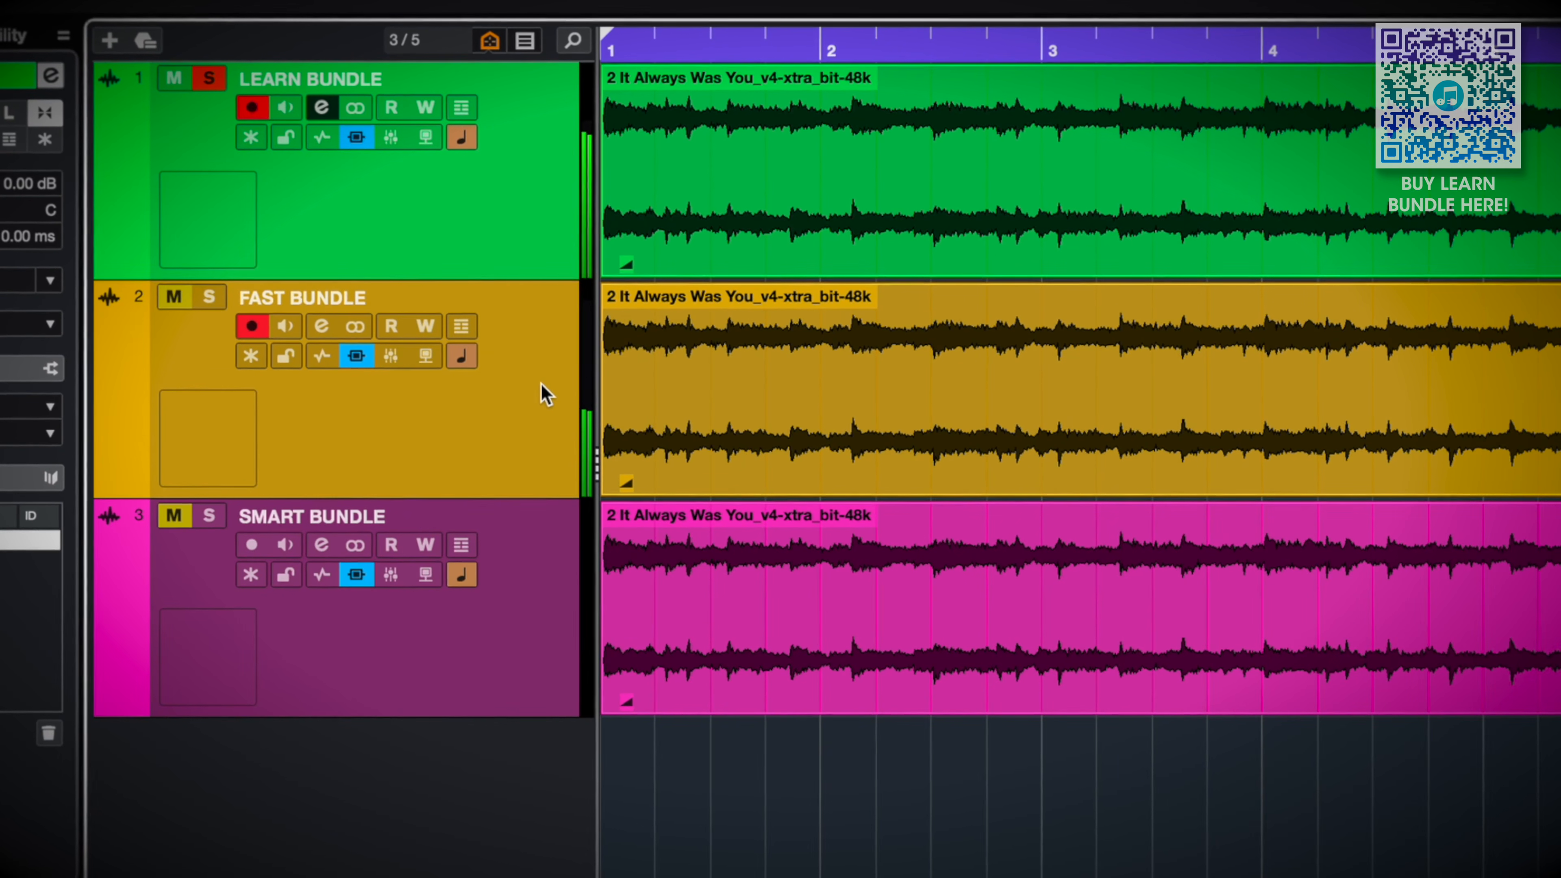
key(s)
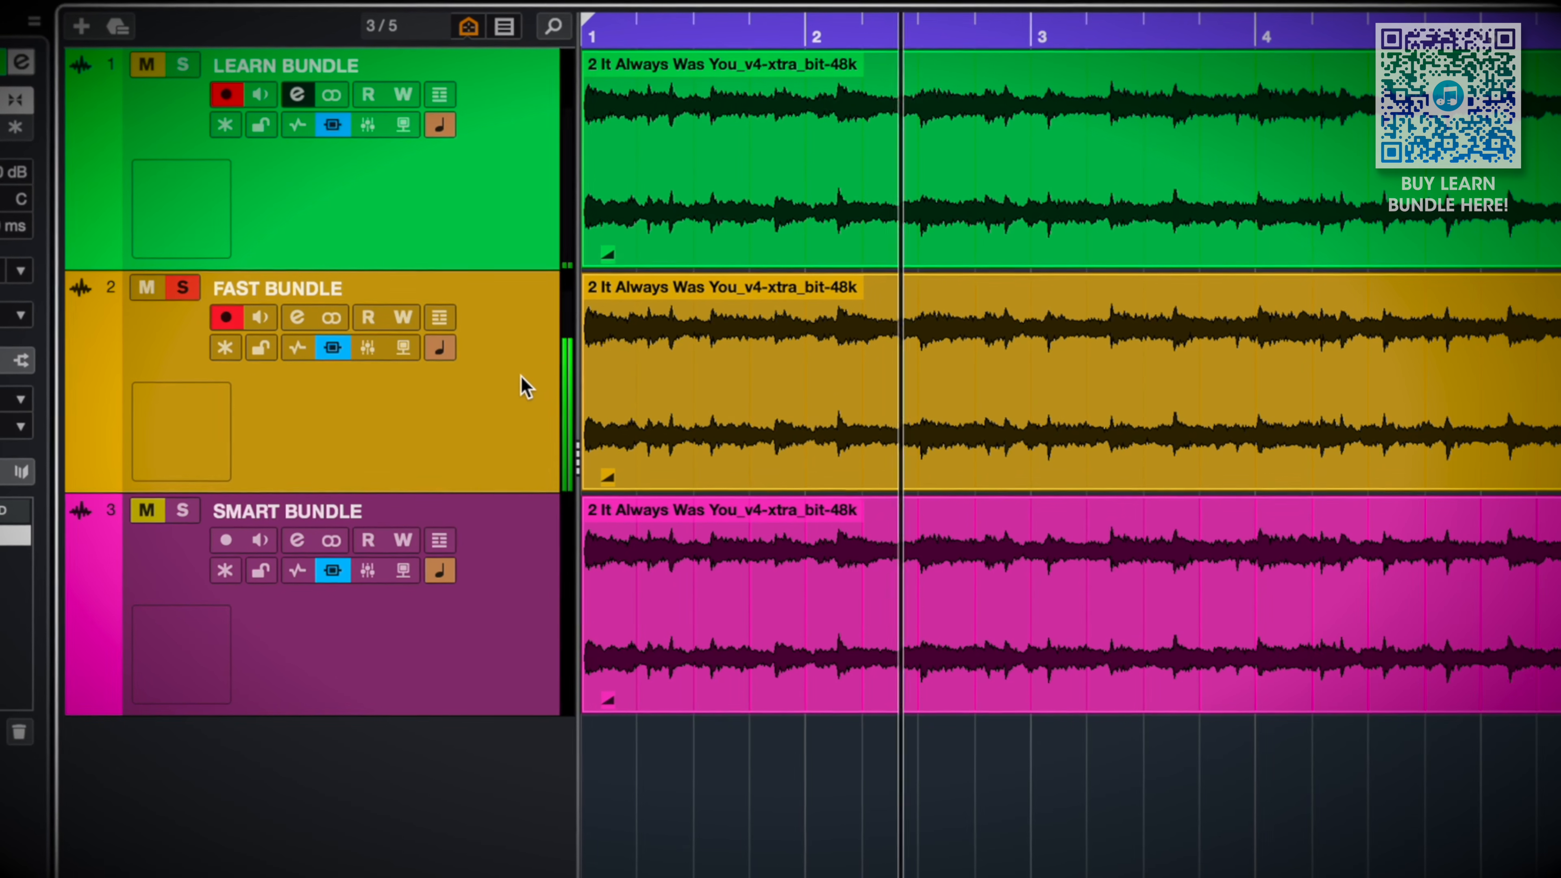
key(s)
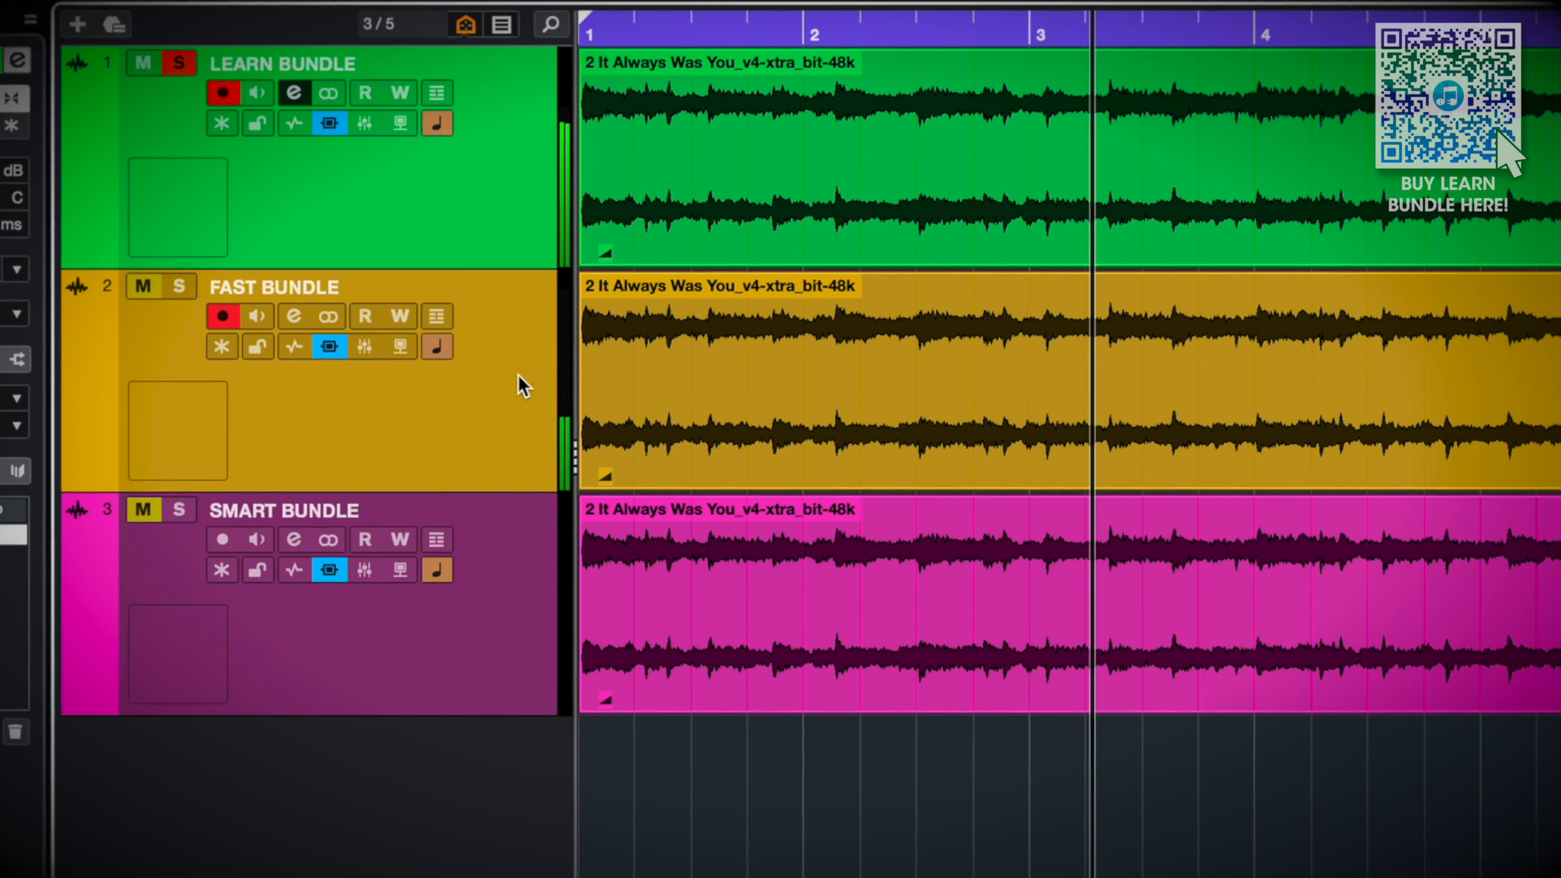
key(s)
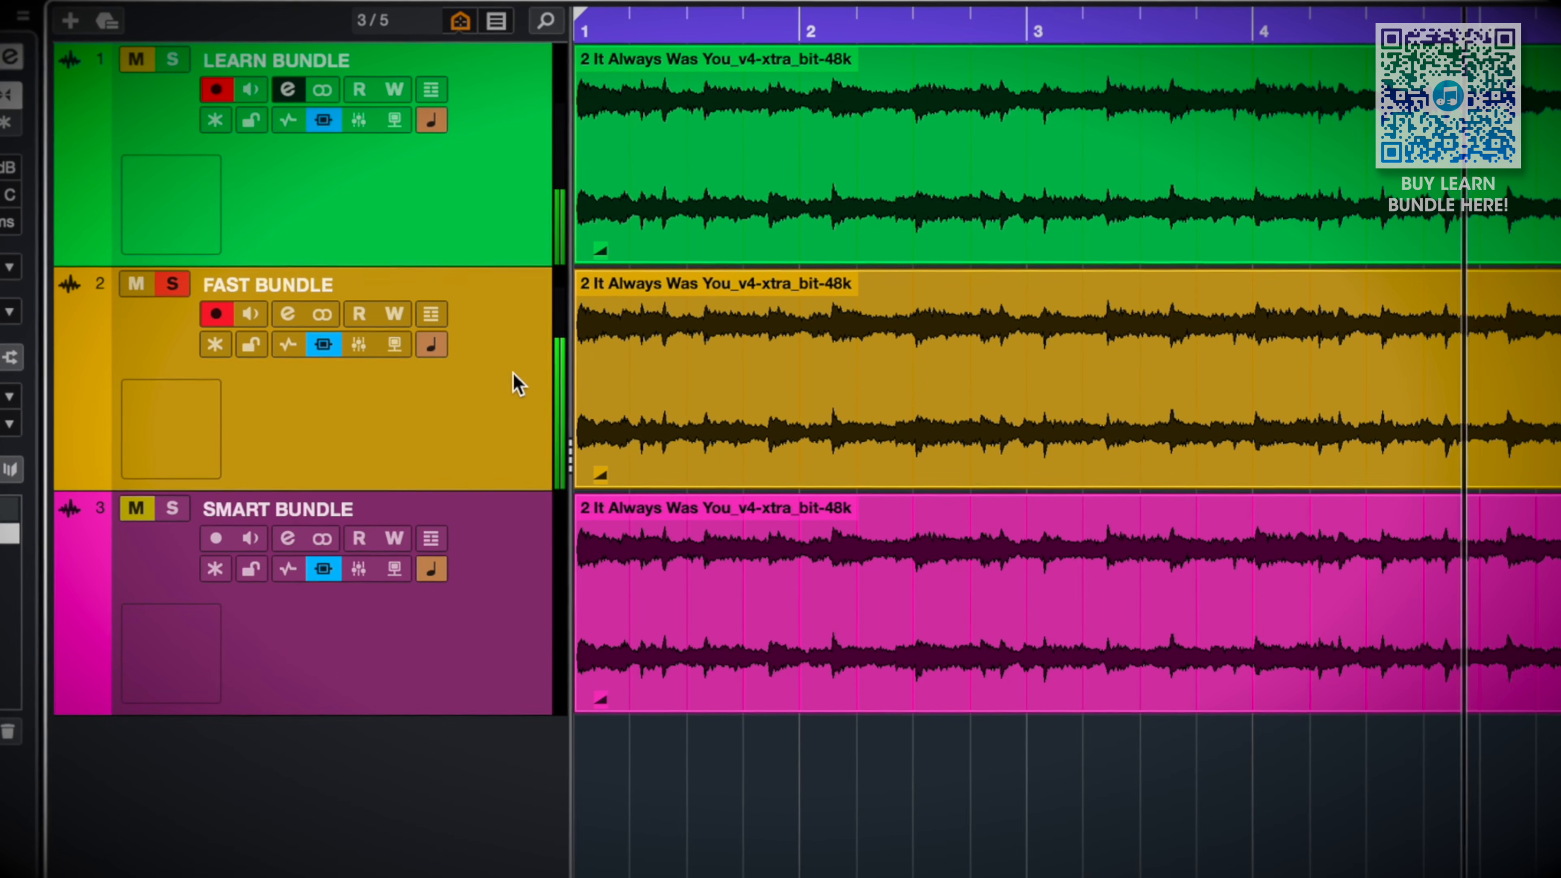
key(s)
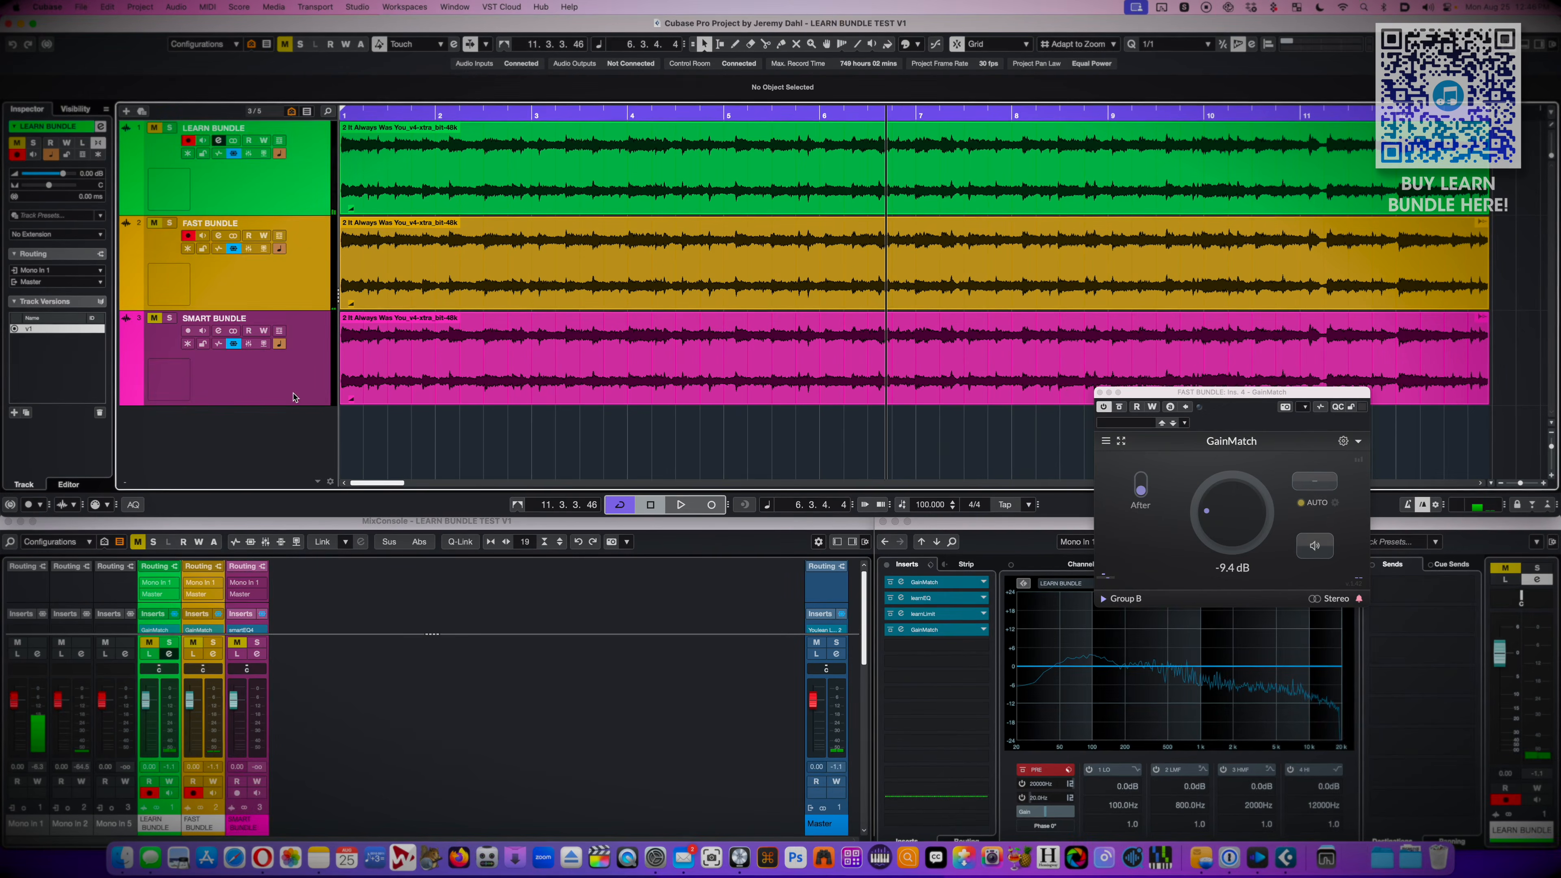
Open smartEQ4 on the SMART BUNDLE track and run its learning pass with the Universal profile during playback
click(233, 384)
click(925, 581)
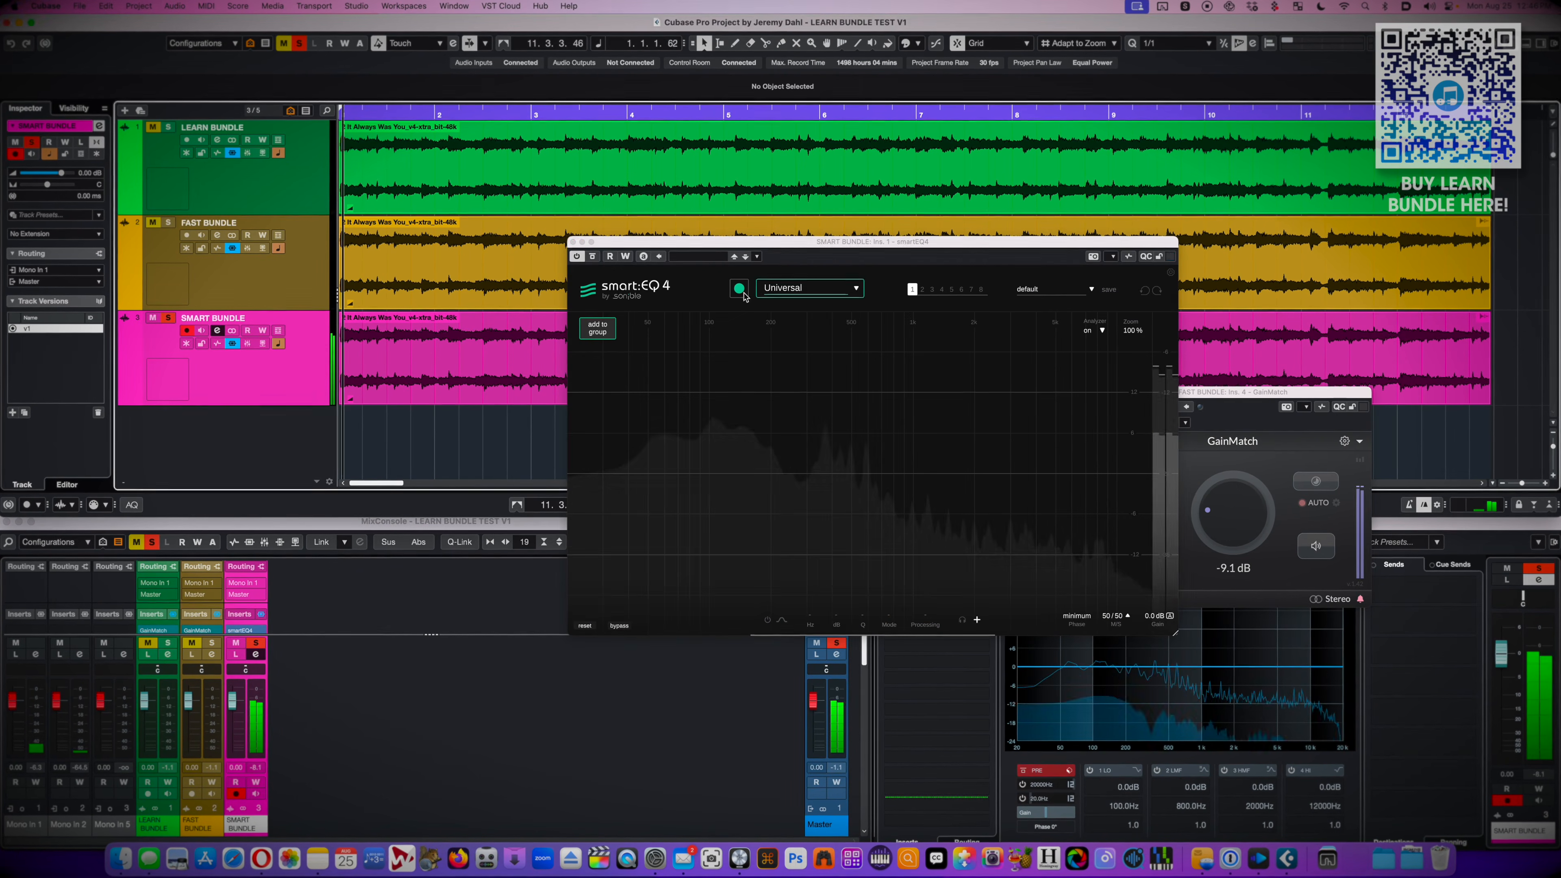
click(738, 288)
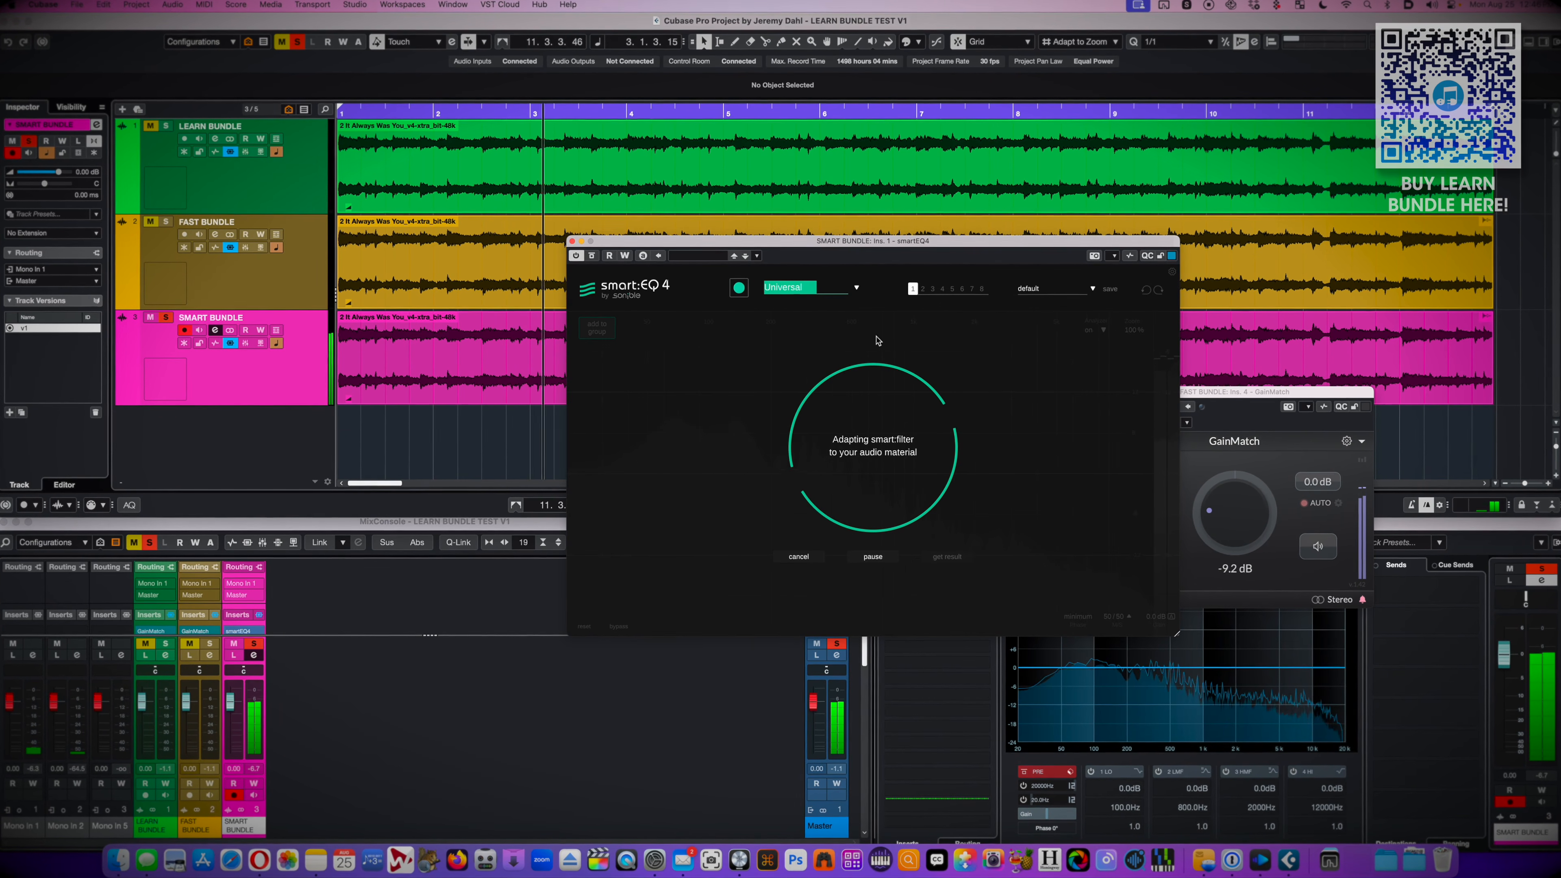
Look through smartEQ4's instrument and mix profiles and keep Universal
click(856, 288)
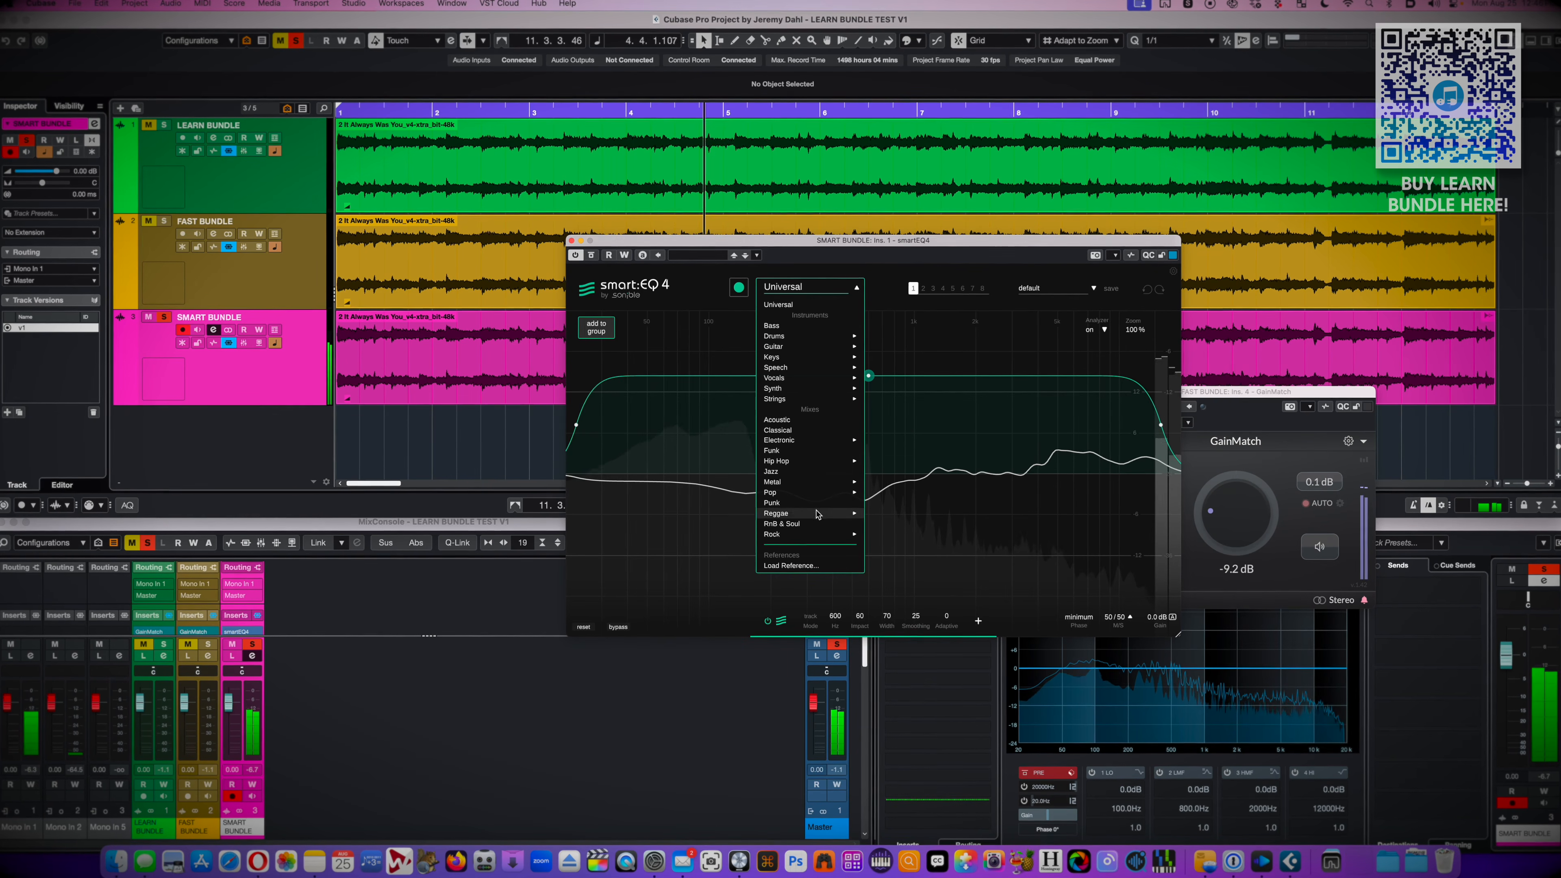
mouse_move(818, 540)
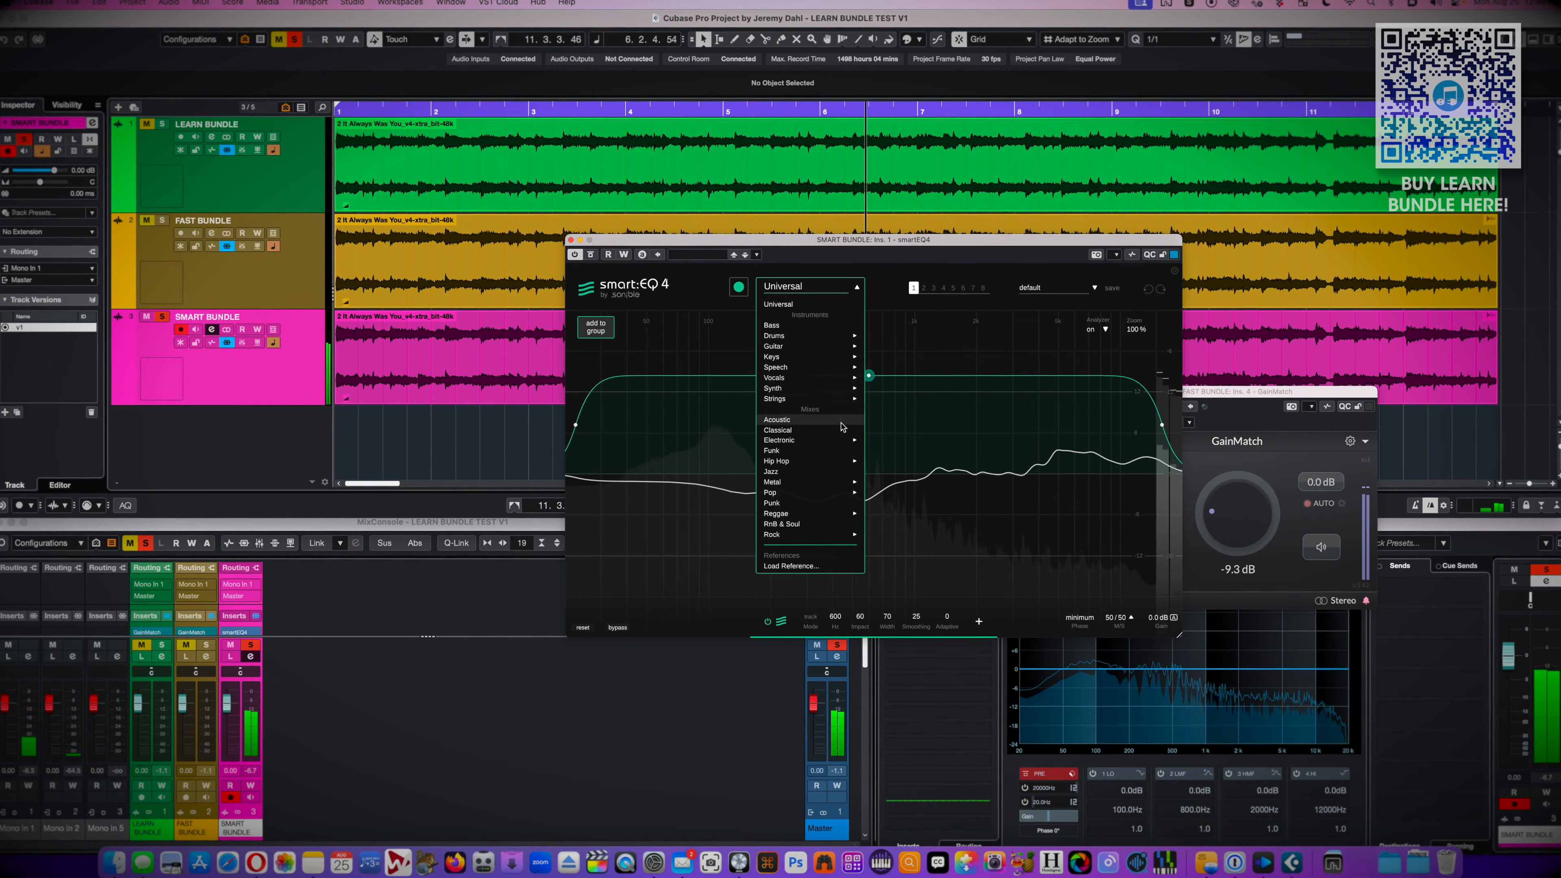
click(855, 283)
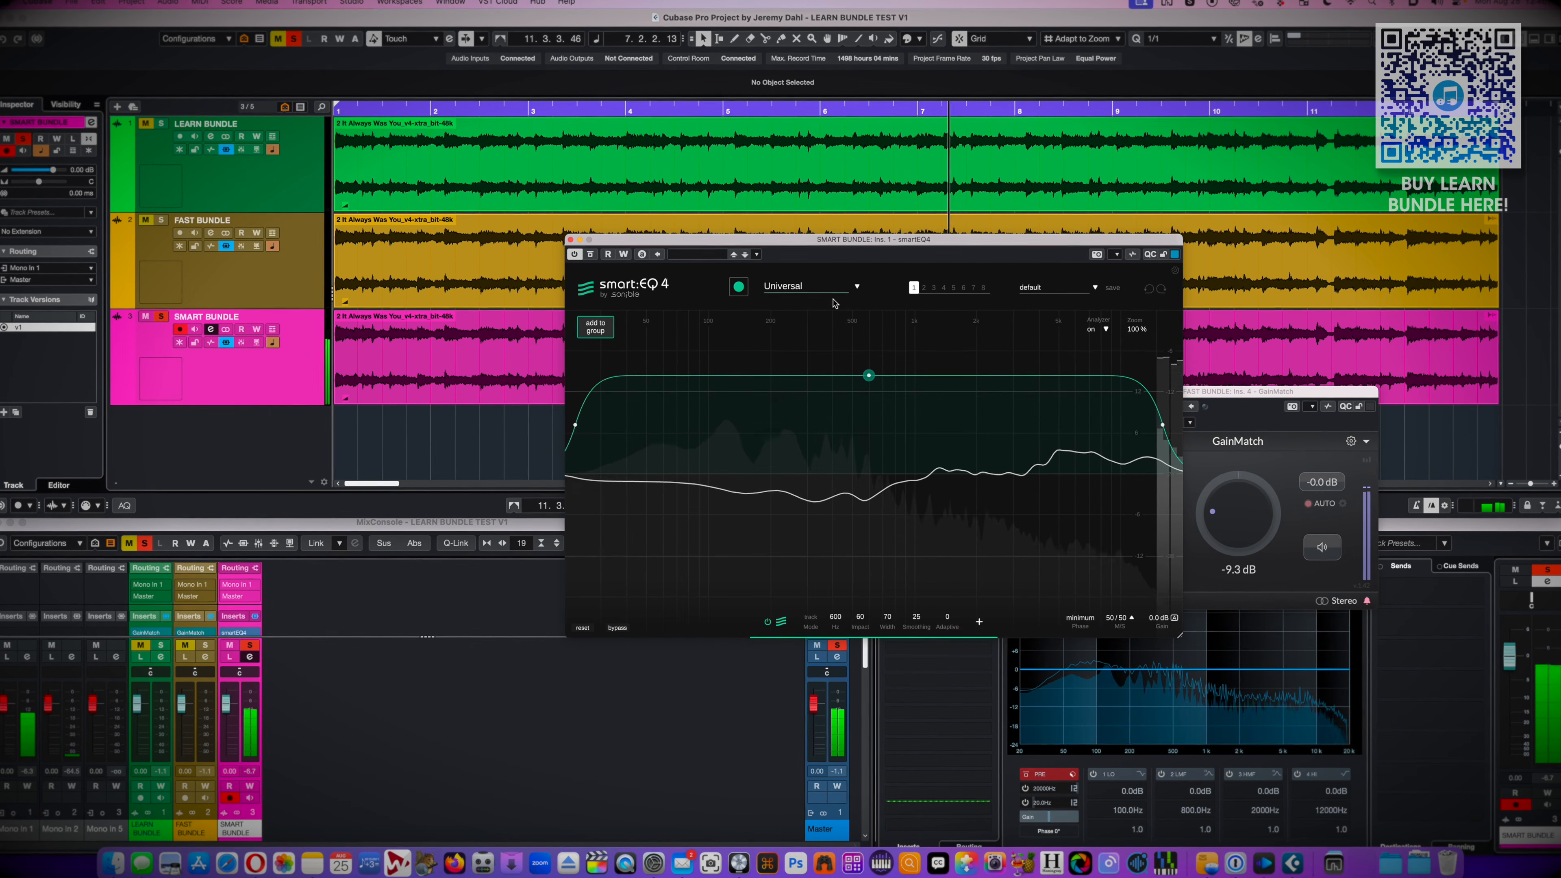
Close smartEQ4, open smartLimit on the SMART BUNDLE track and run its learning pass with the Universal profile during playback
key(super+w)
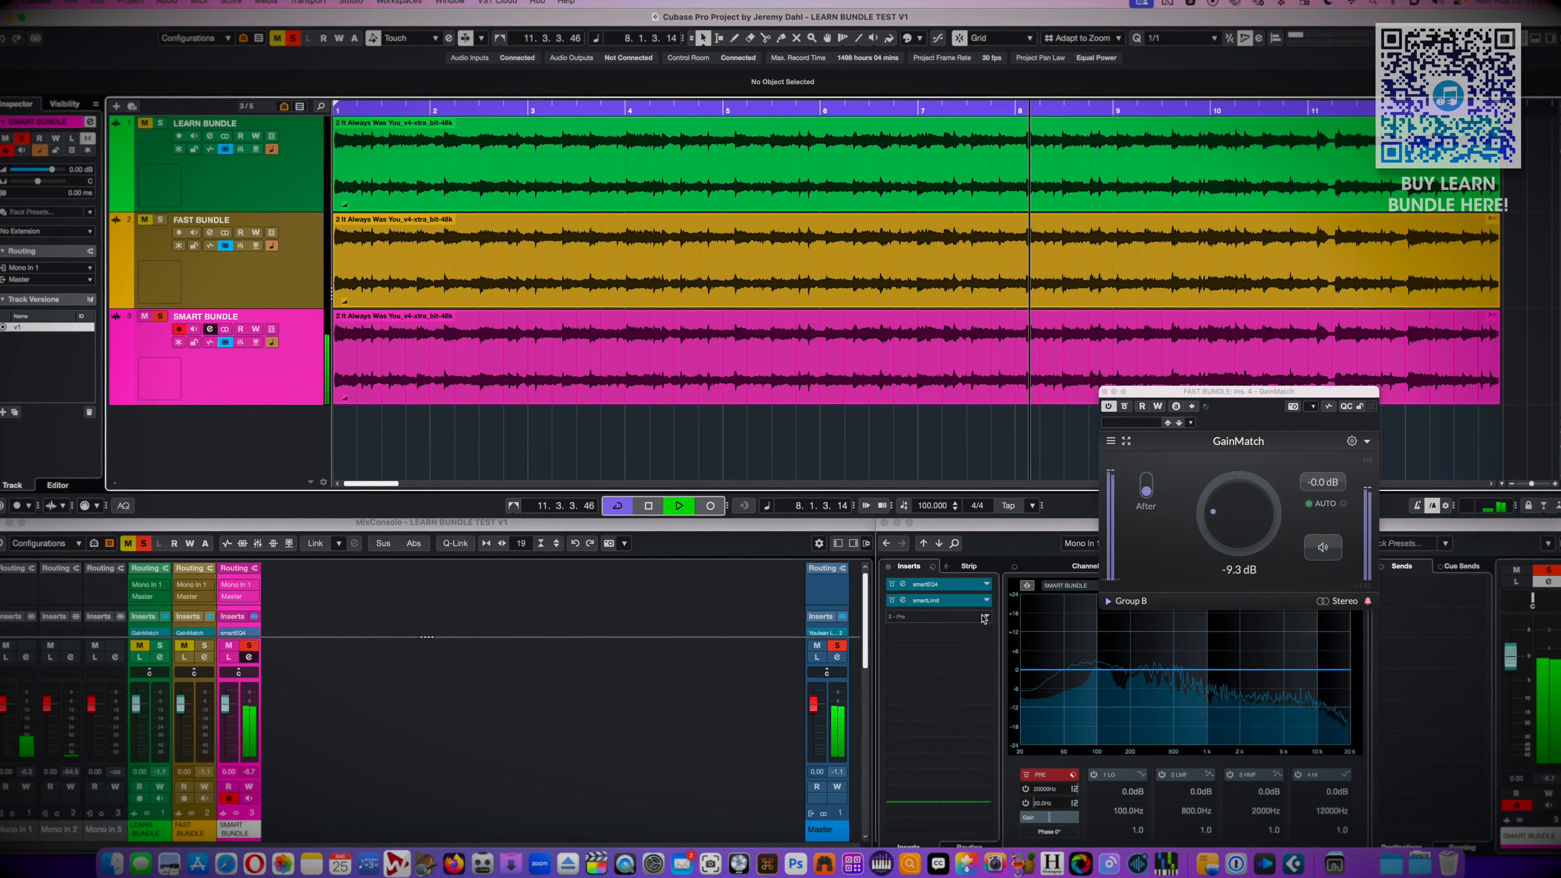
click(967, 602)
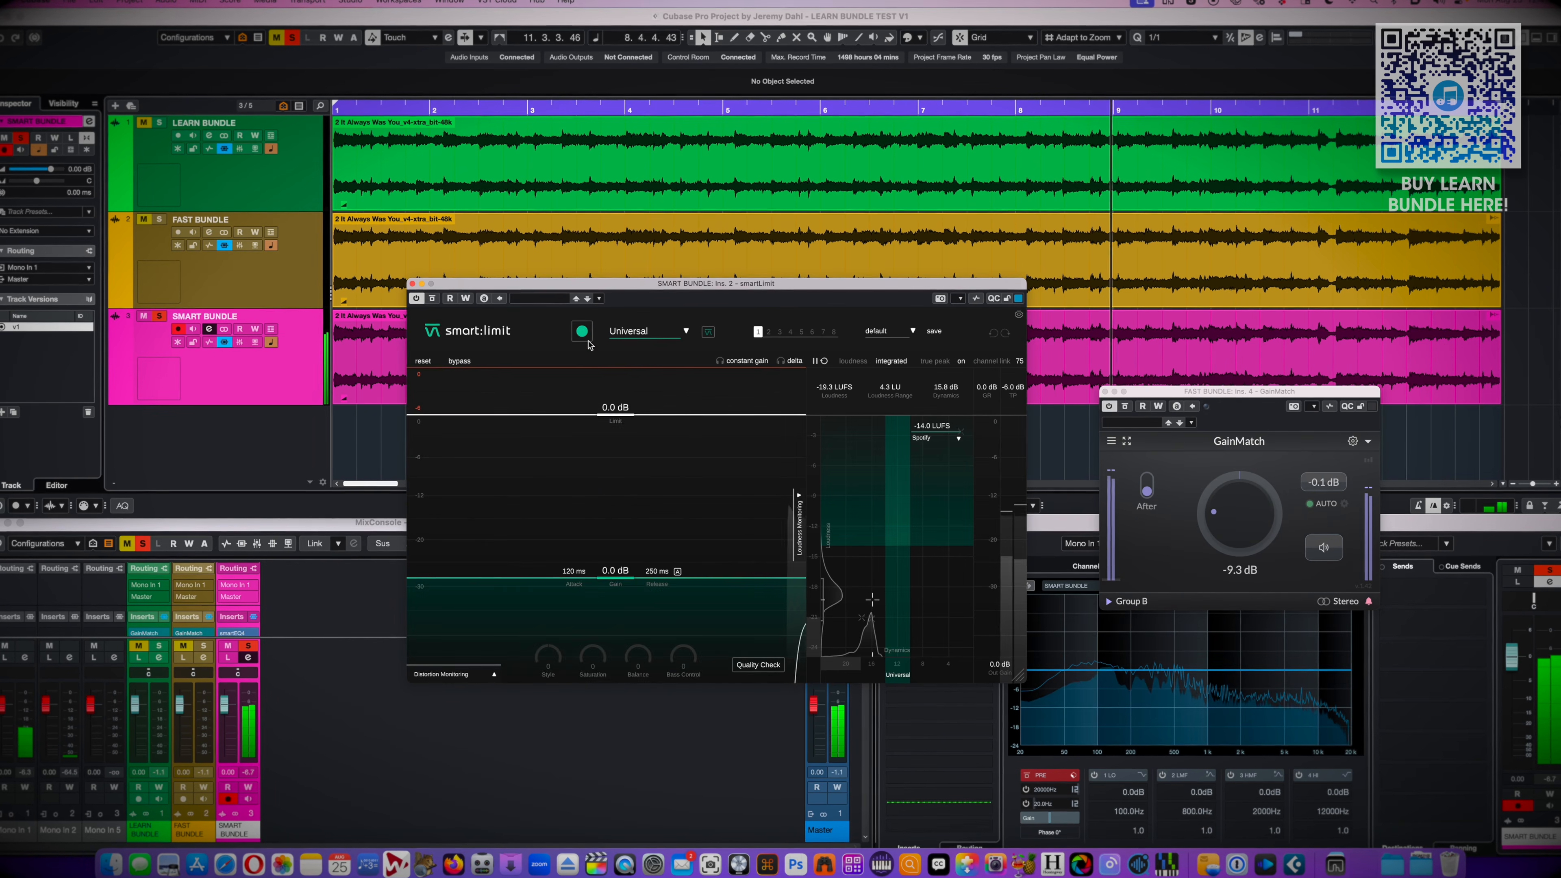
click(582, 335)
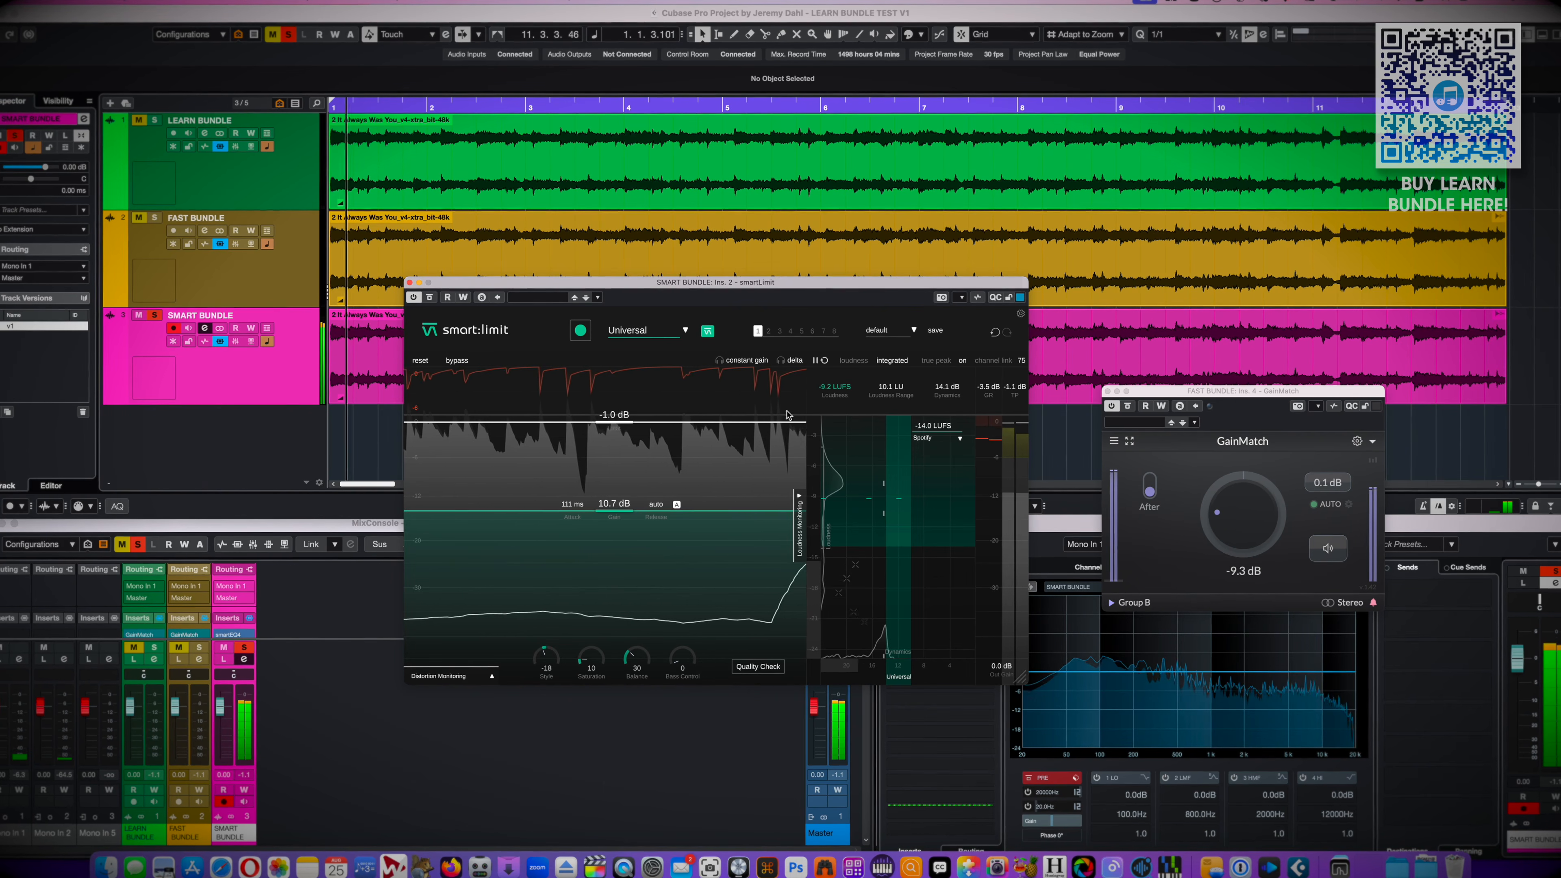
Close smartLimit, open Youlean Loudness Meter 2 on the Master channel and reset its measurement
key(super+w)
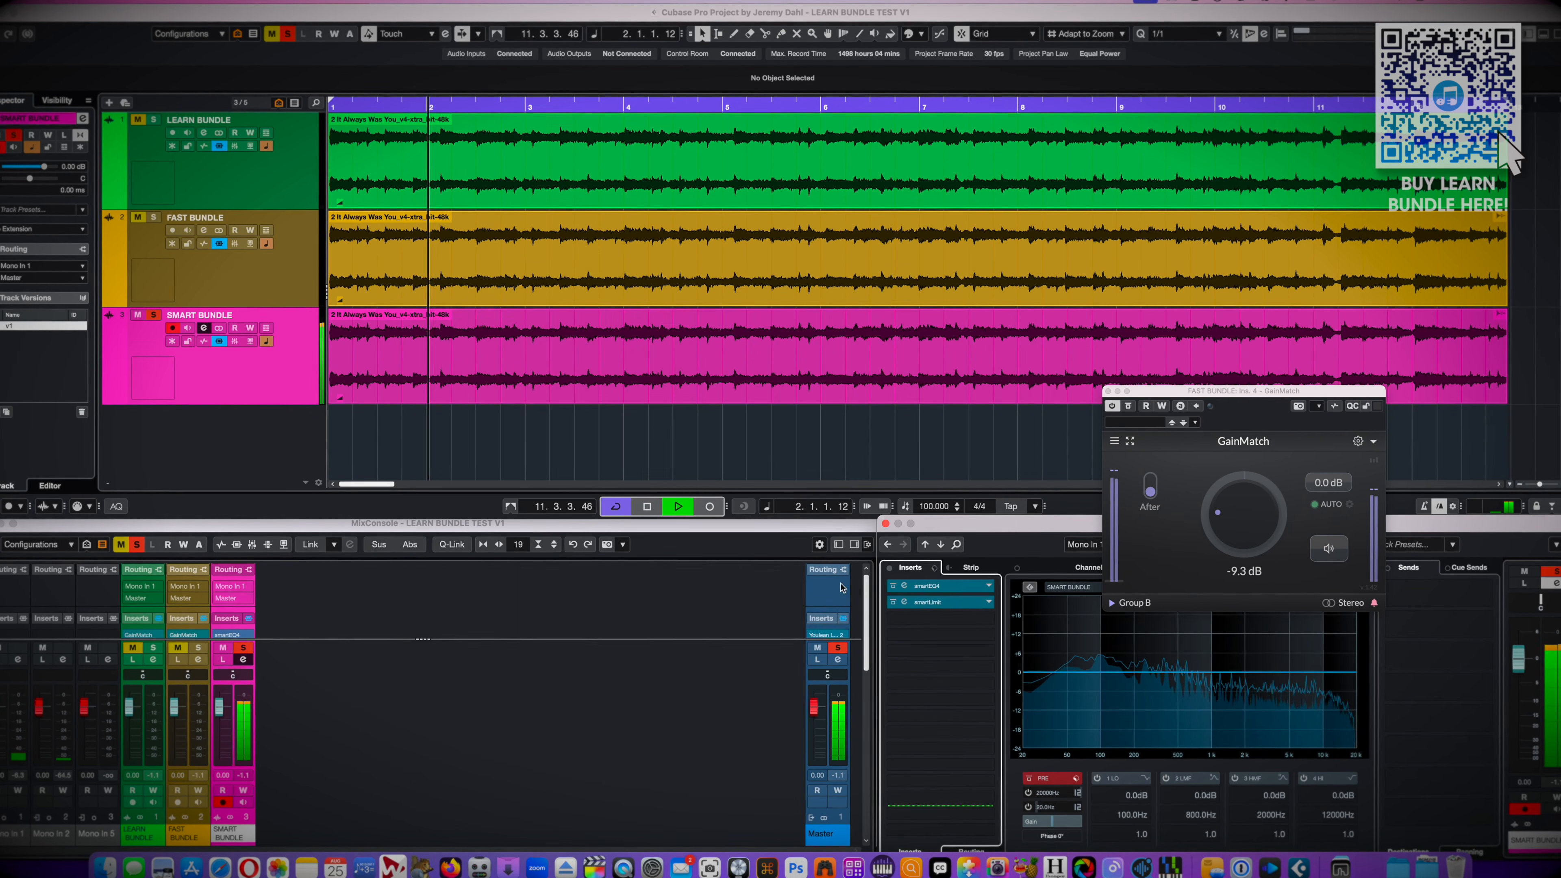
click(833, 633)
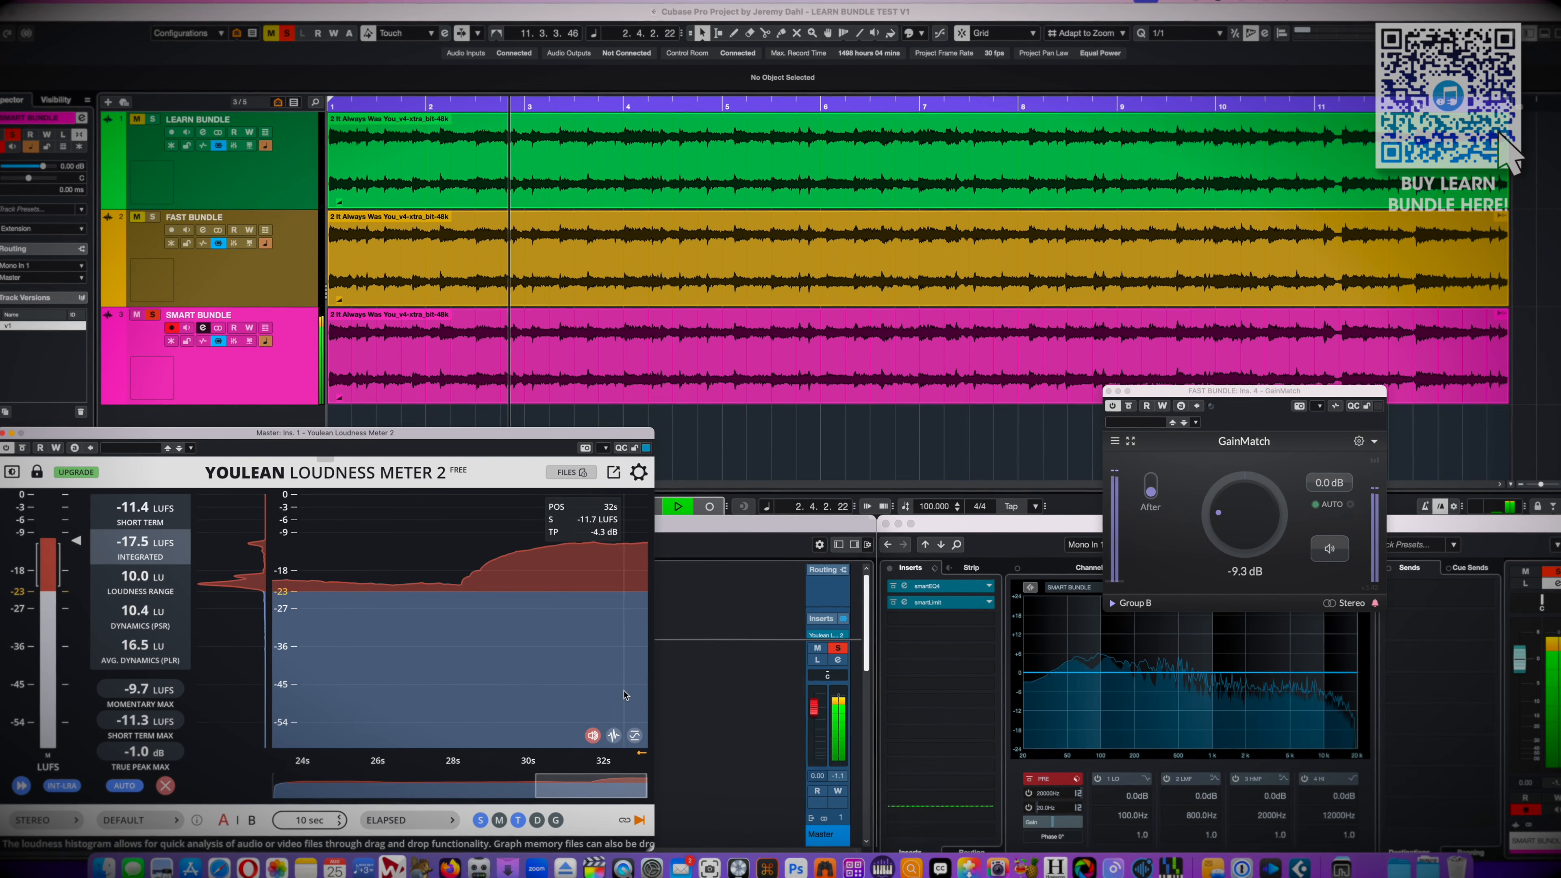
click(164, 785)
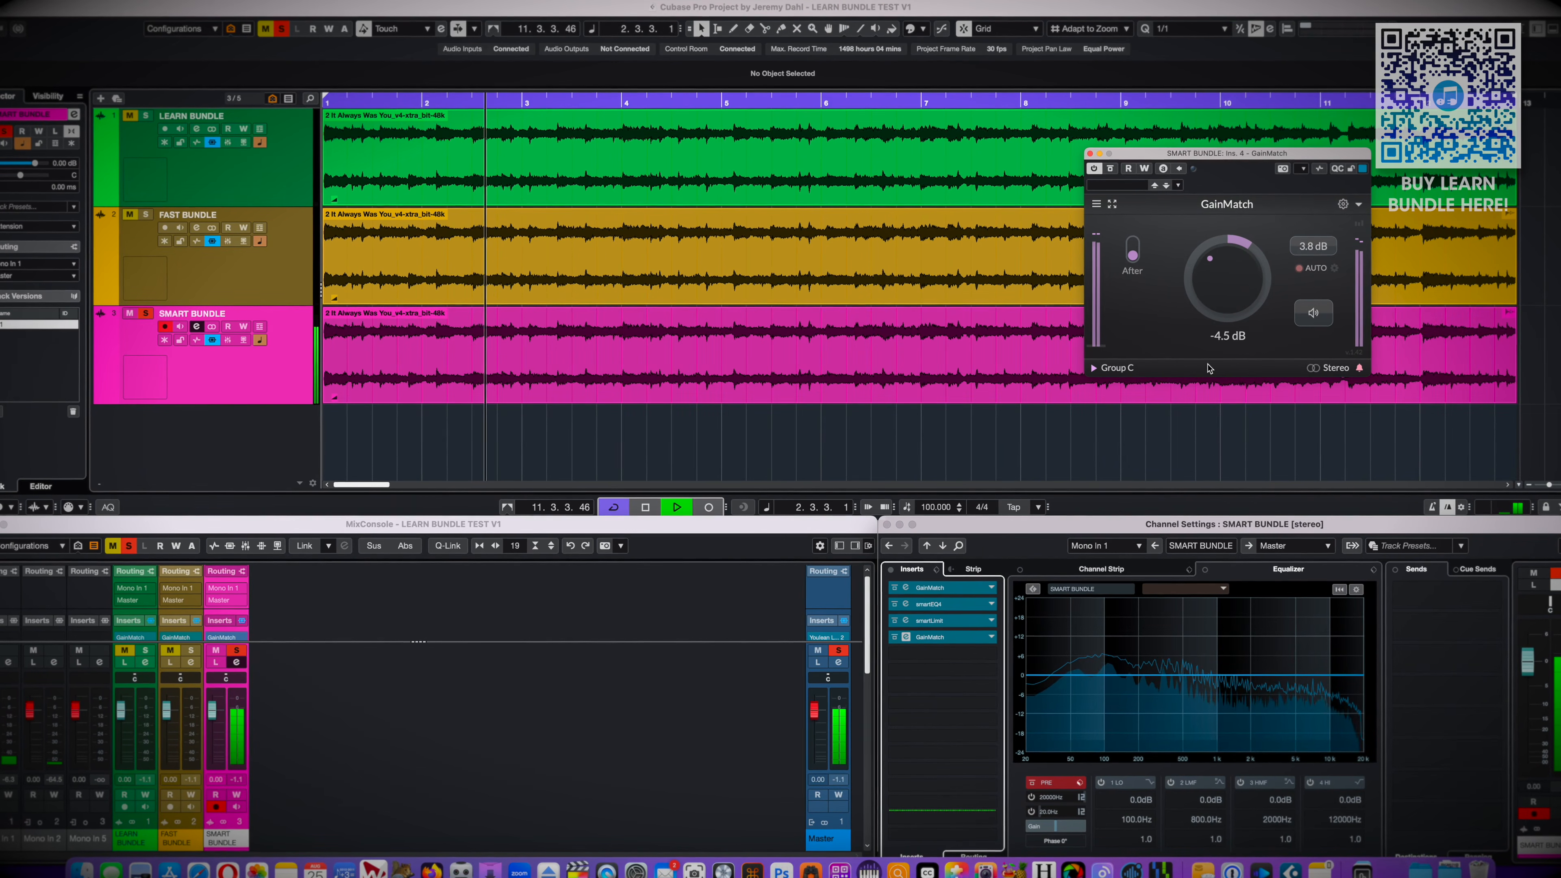
Lay out the GainMatch windows of the LEARN, FAST and SMART BUNDLE tracks side by side and compare their gain offsets
drag(1205, 161, 909, 230)
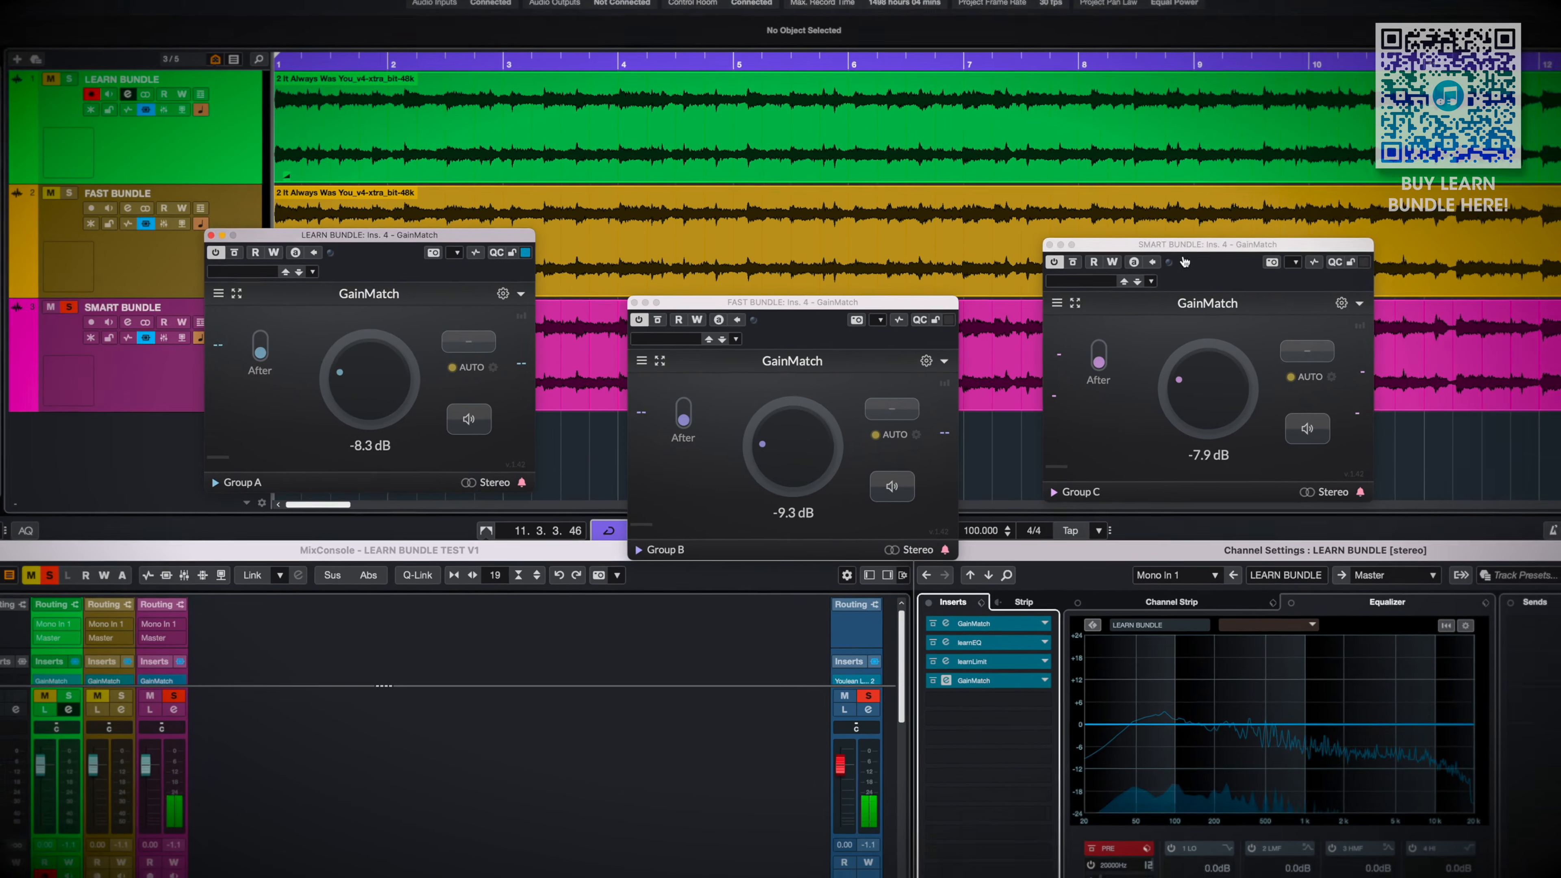
key(space)
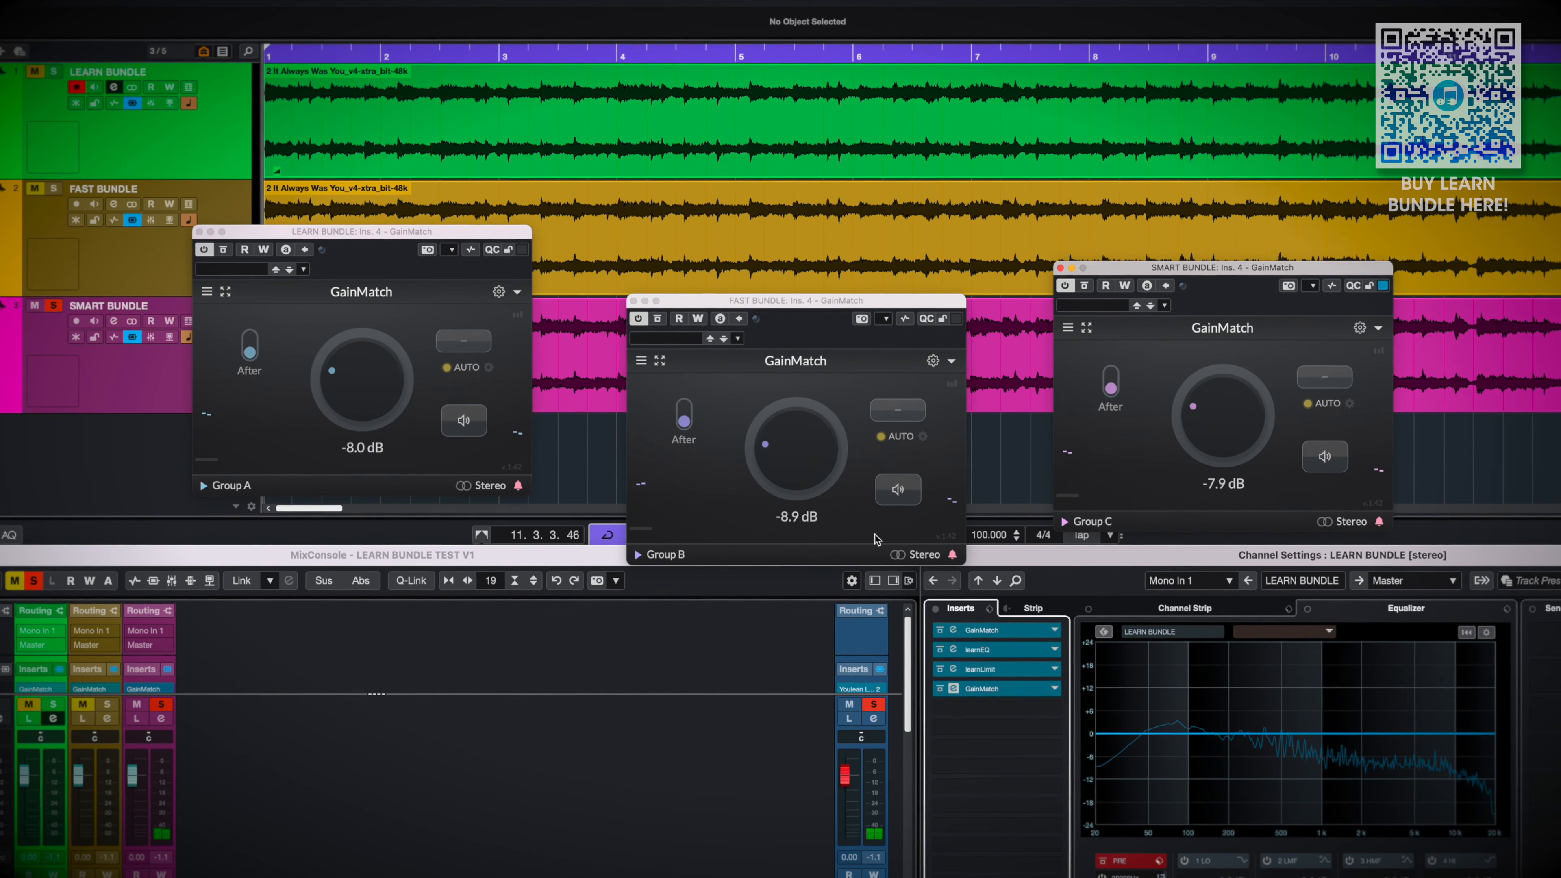
click(858, 523)
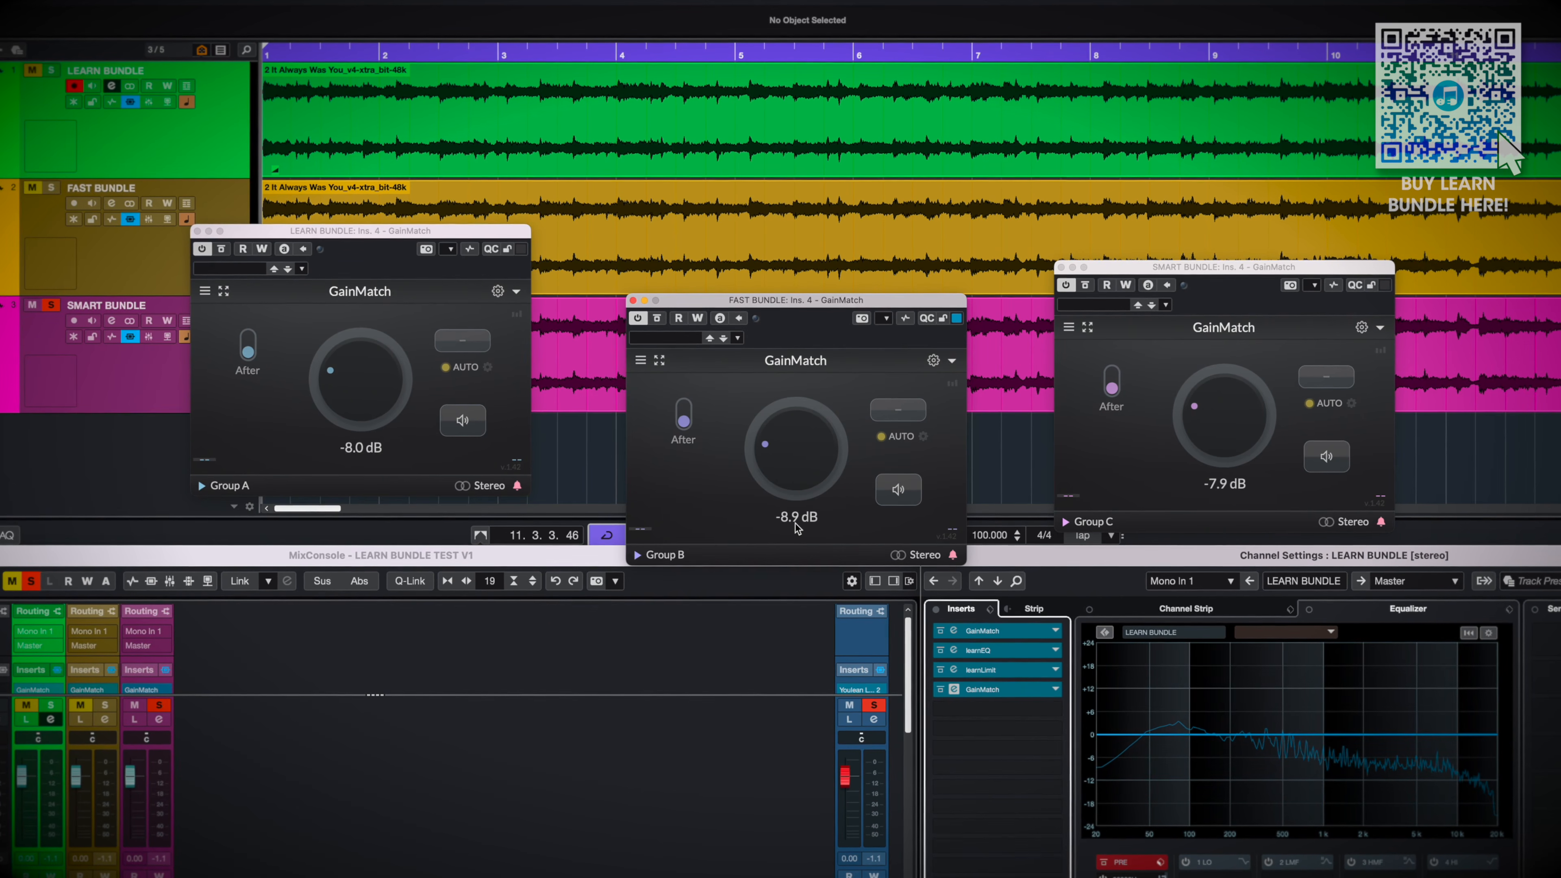
click(372, 256)
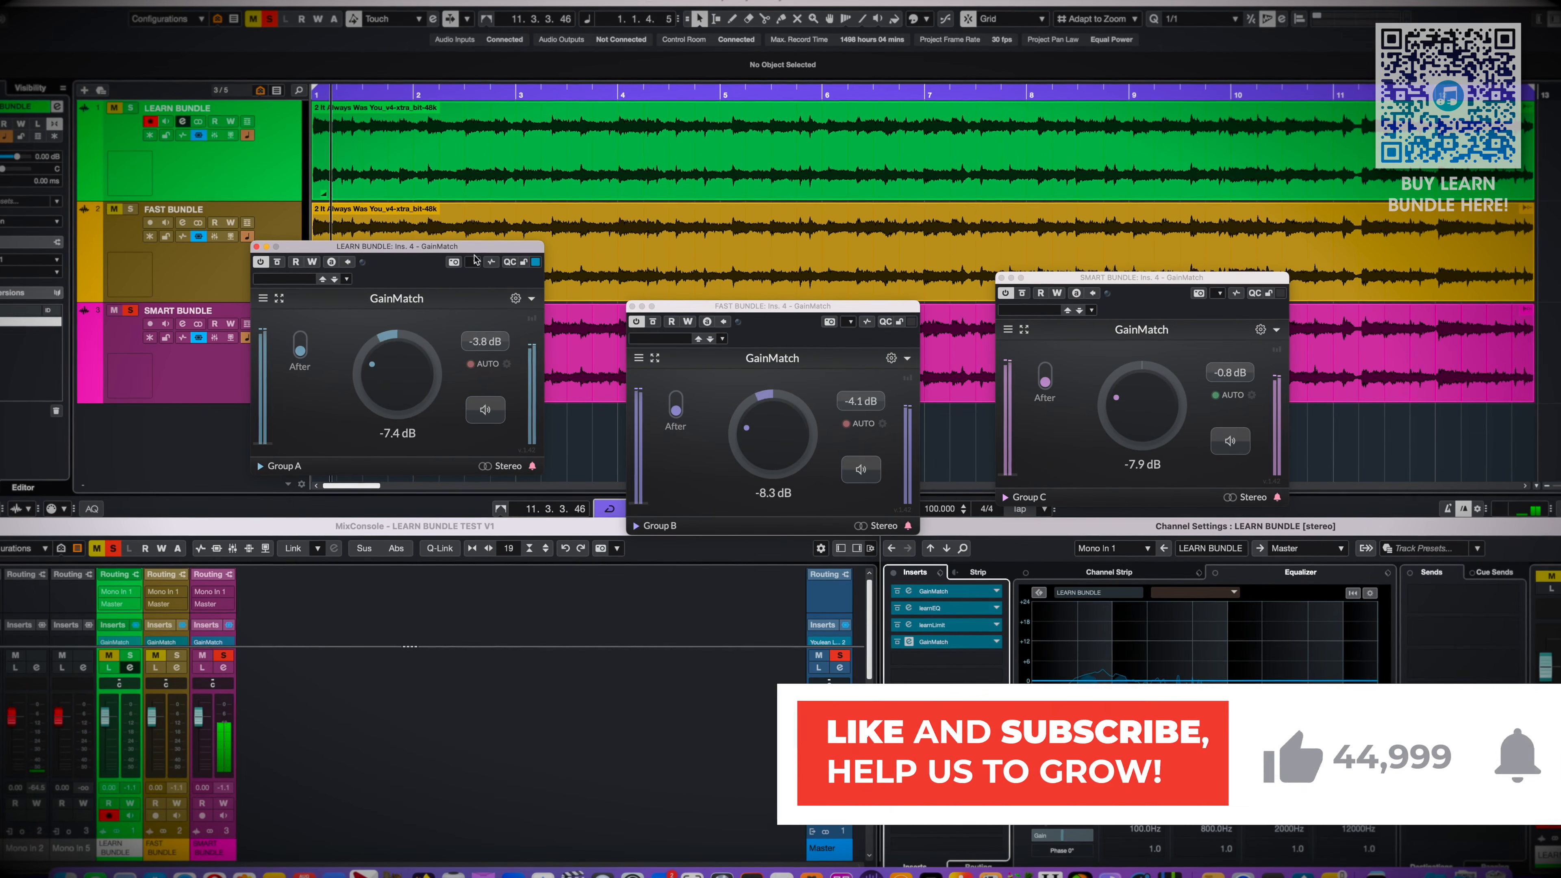
Close the three GainMatch windows of the LEARN, FAST and SMART BUNDLE tracks
key(super+w)
key(super+w)
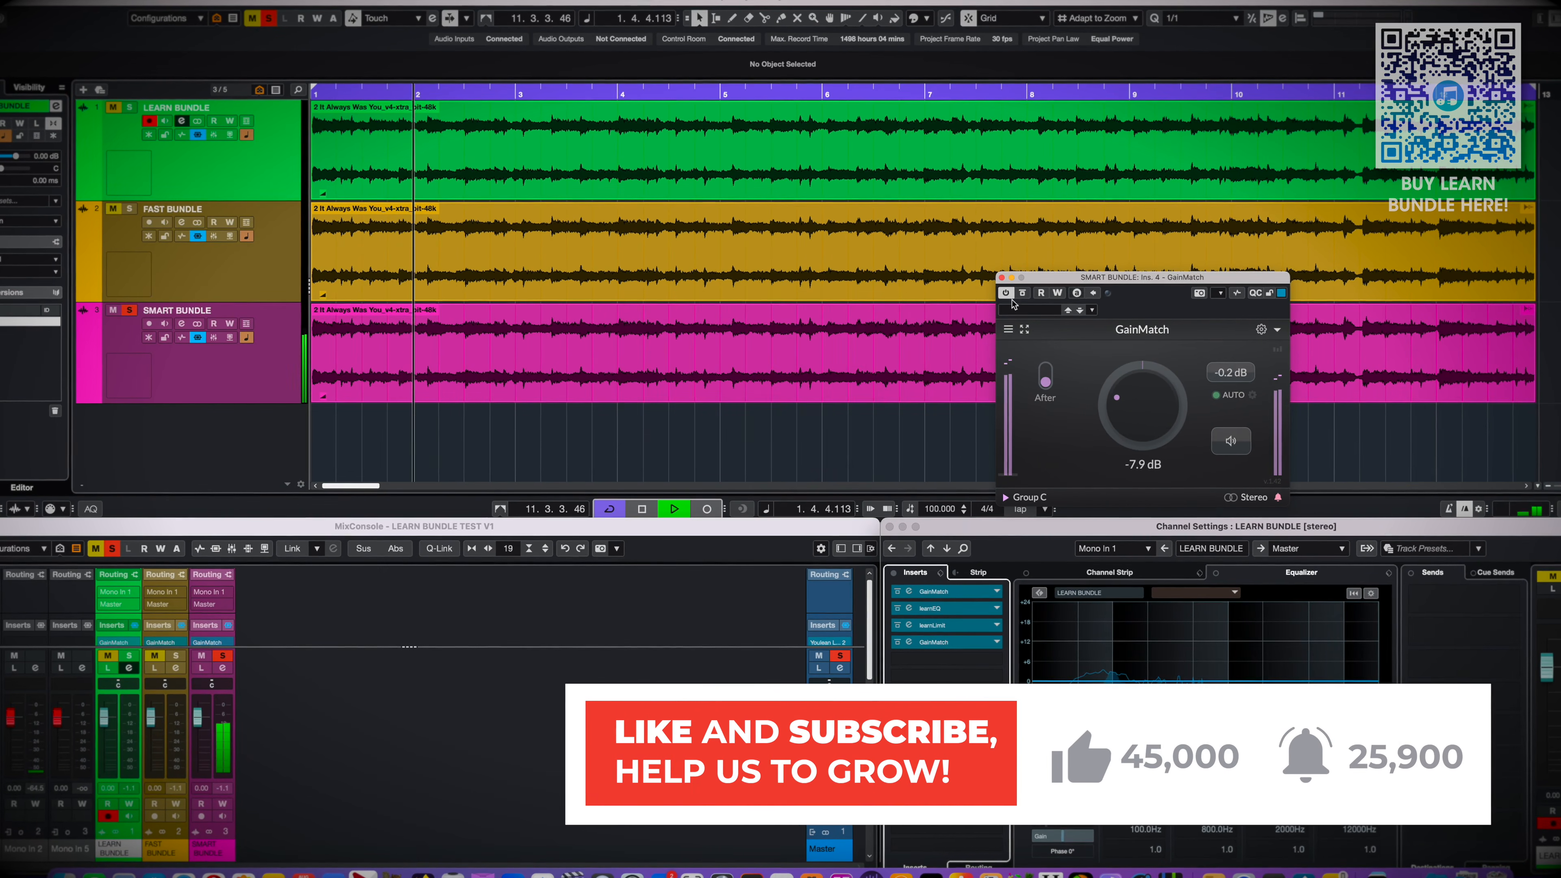
key(super+w)
Select the LEARN BUNDLE and SMART BUNDLE tracks together and alternate the solo between them during playback to compare the masters
click(249, 368)
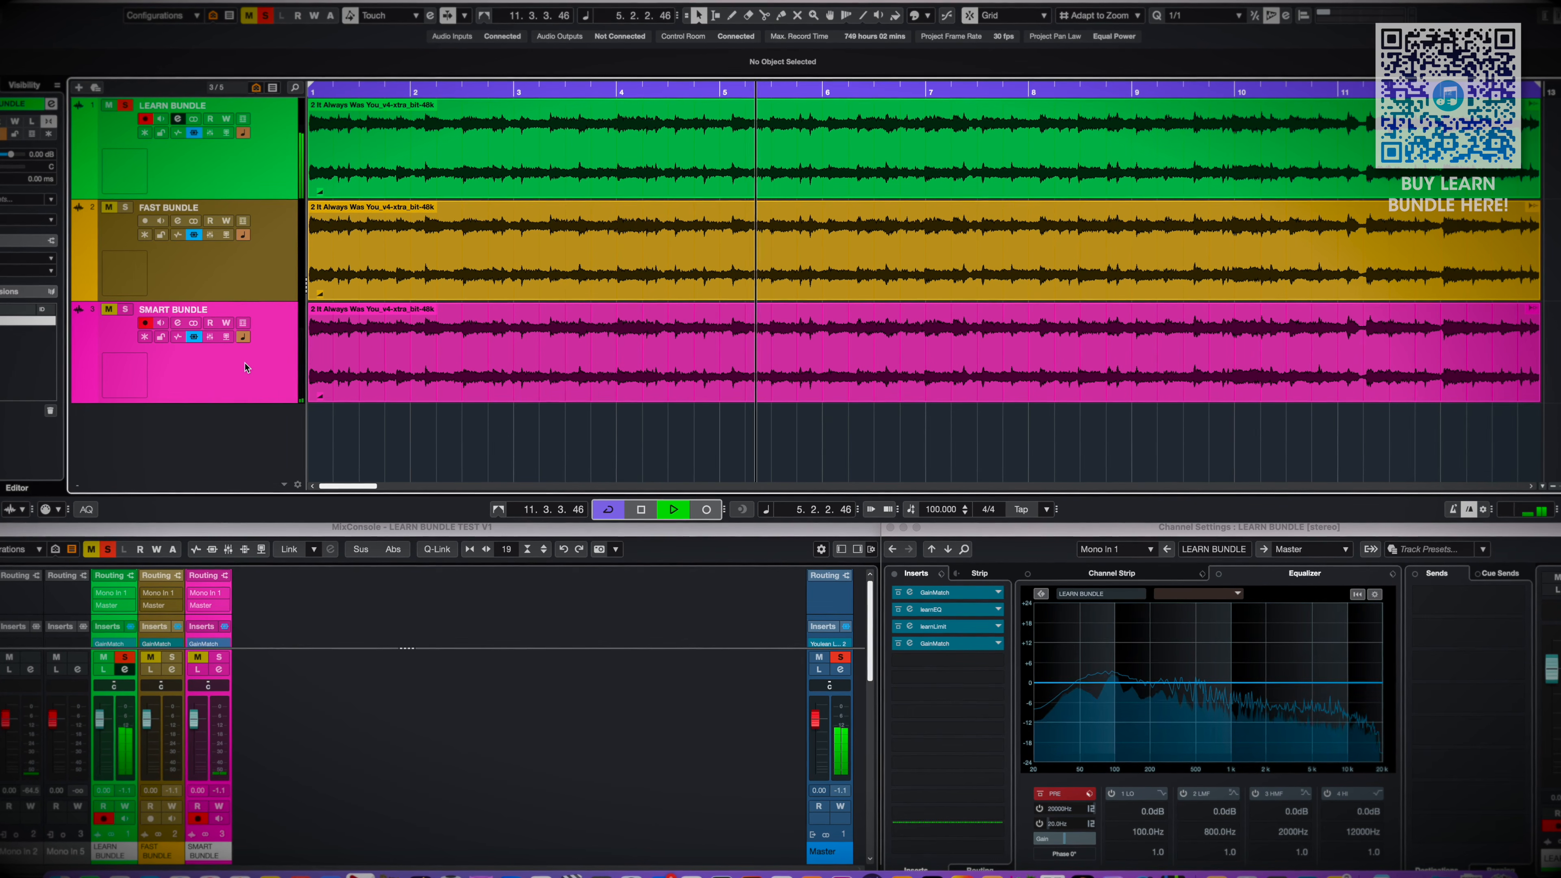
key(s)
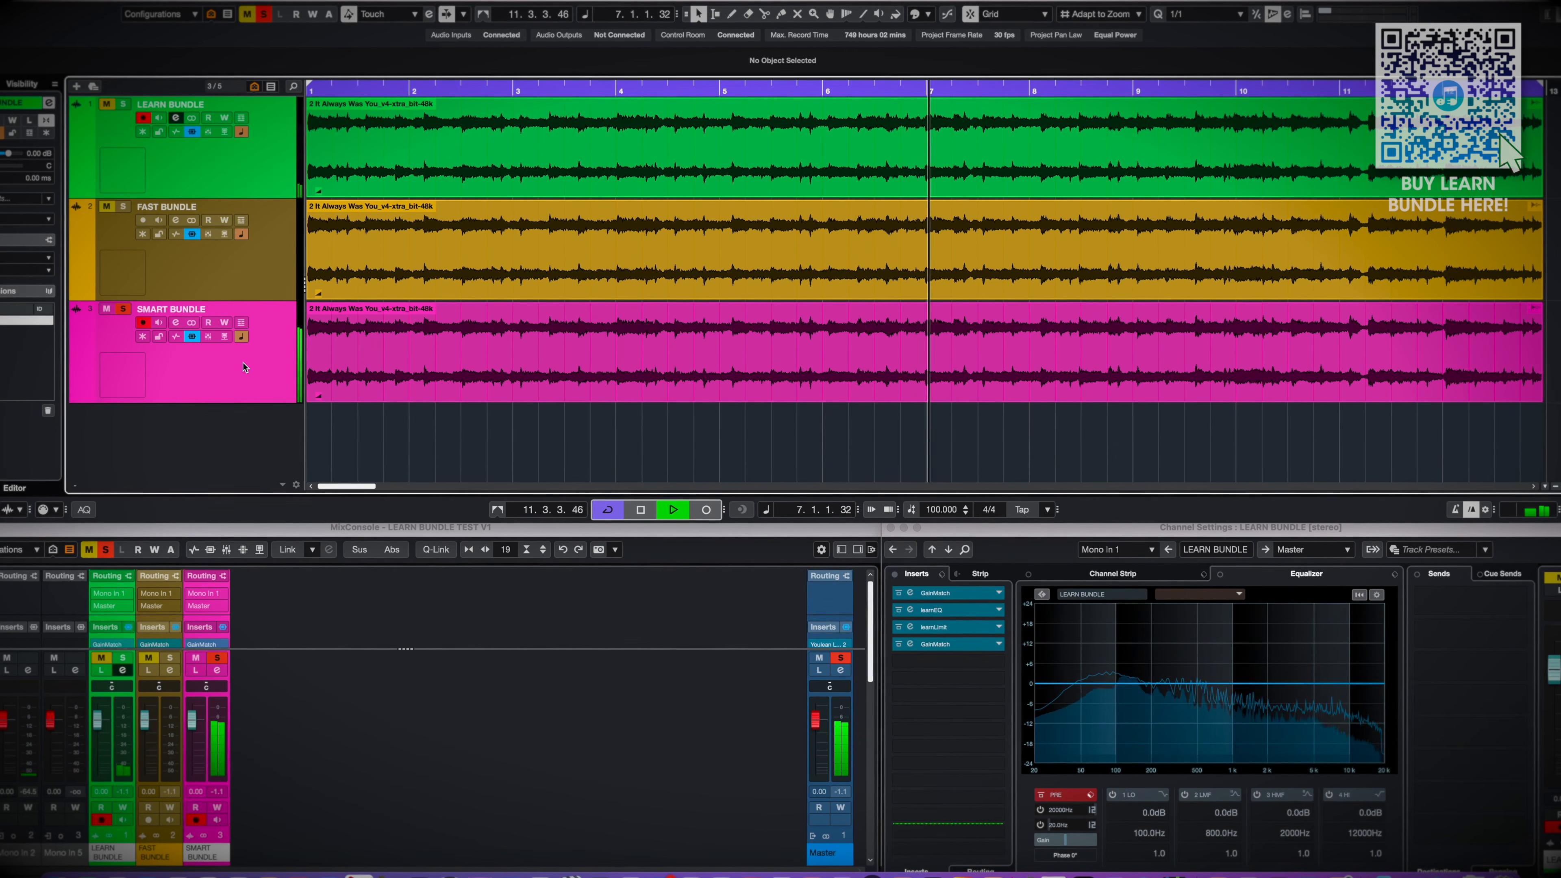
key(s)
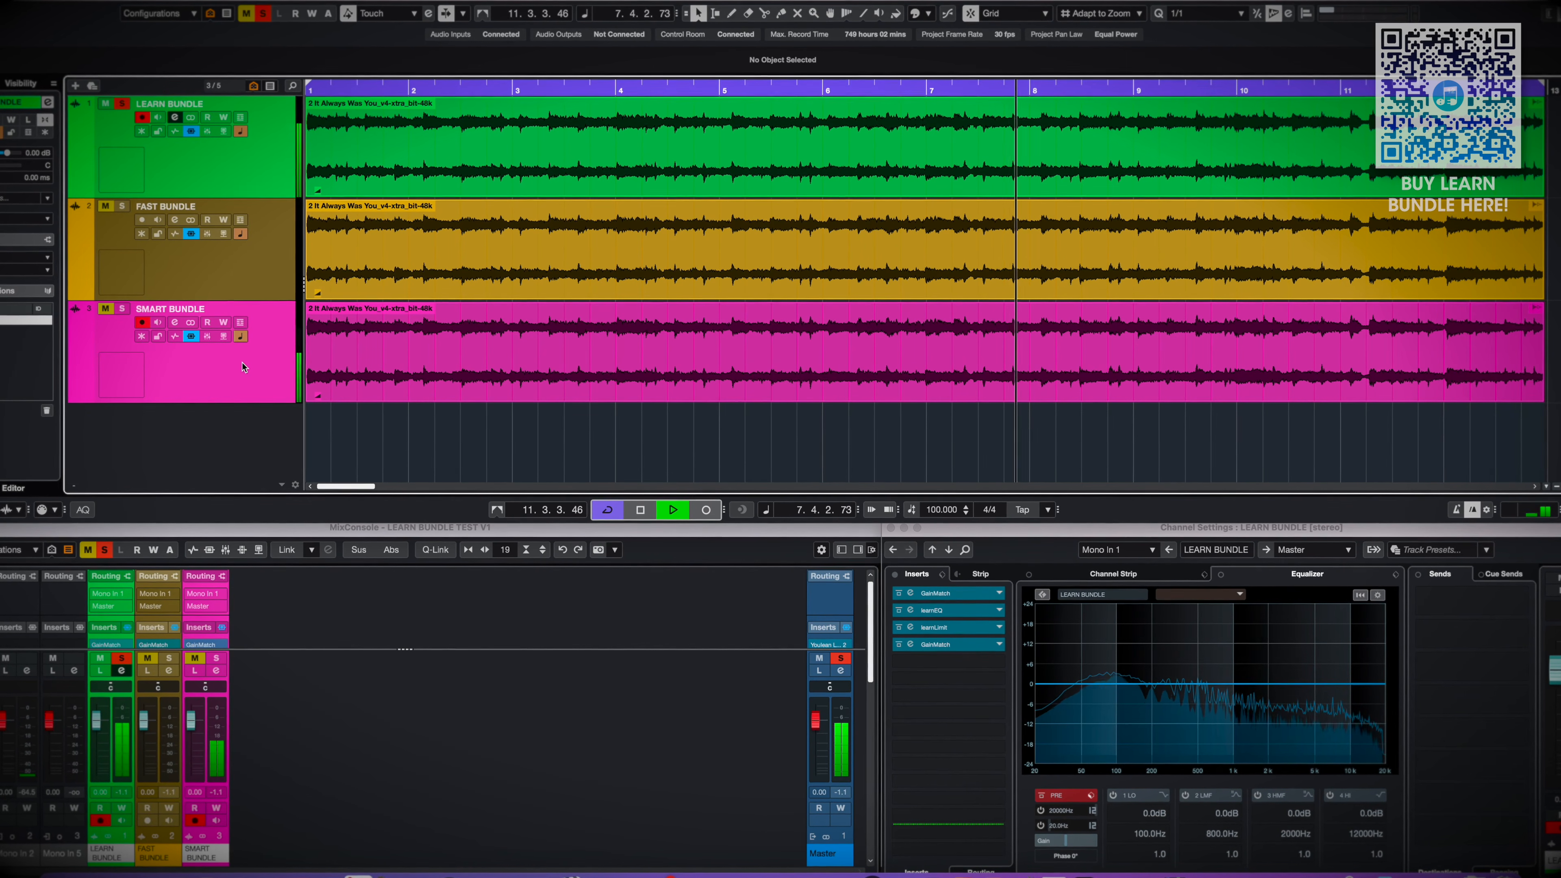
key(s)
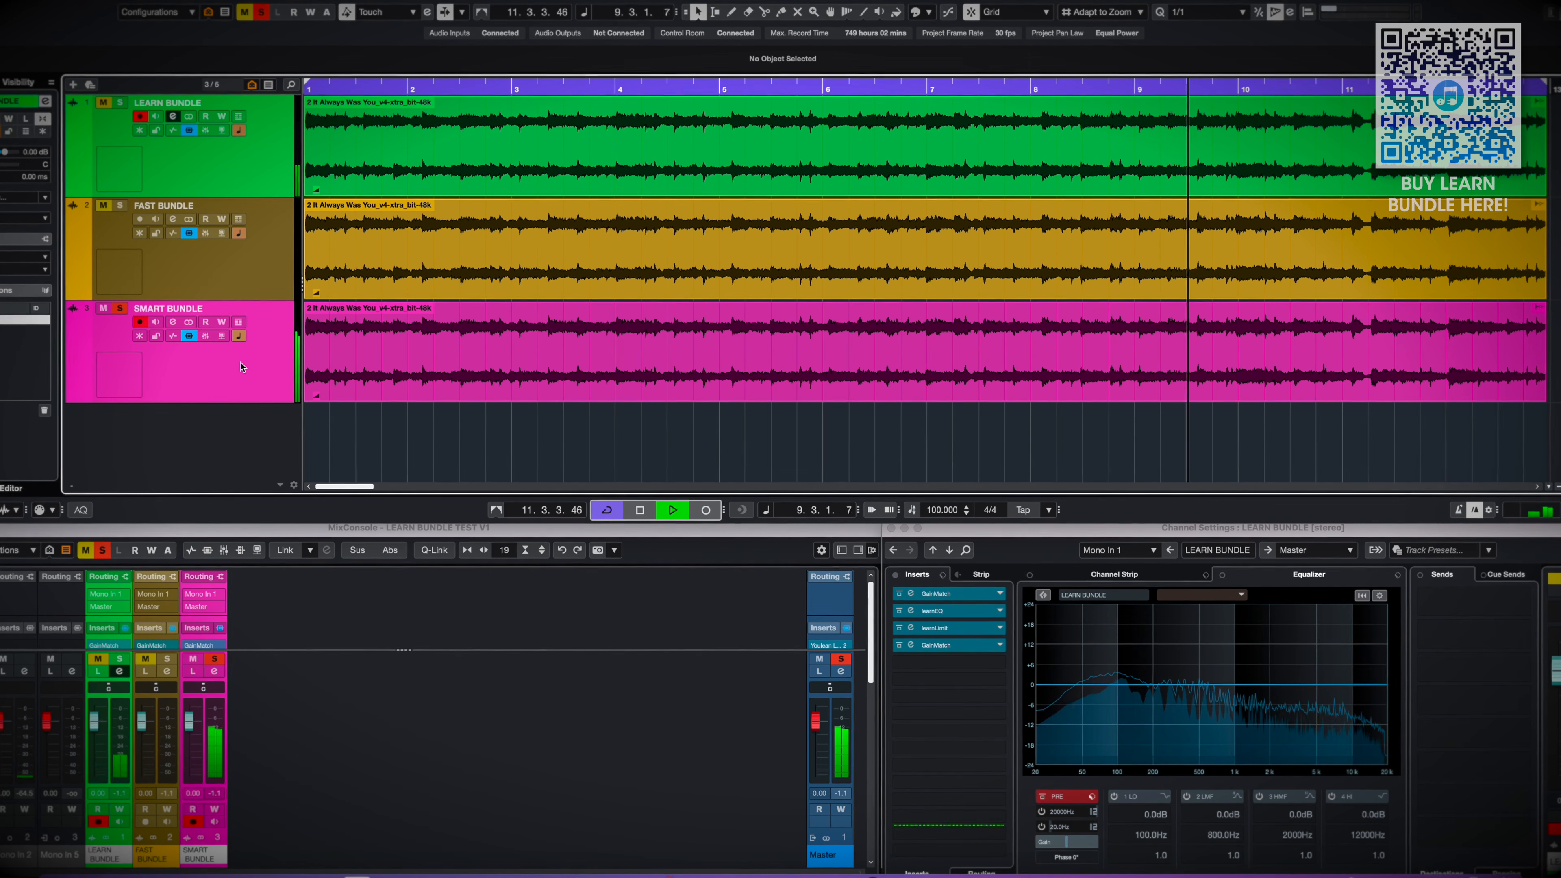
key(s)
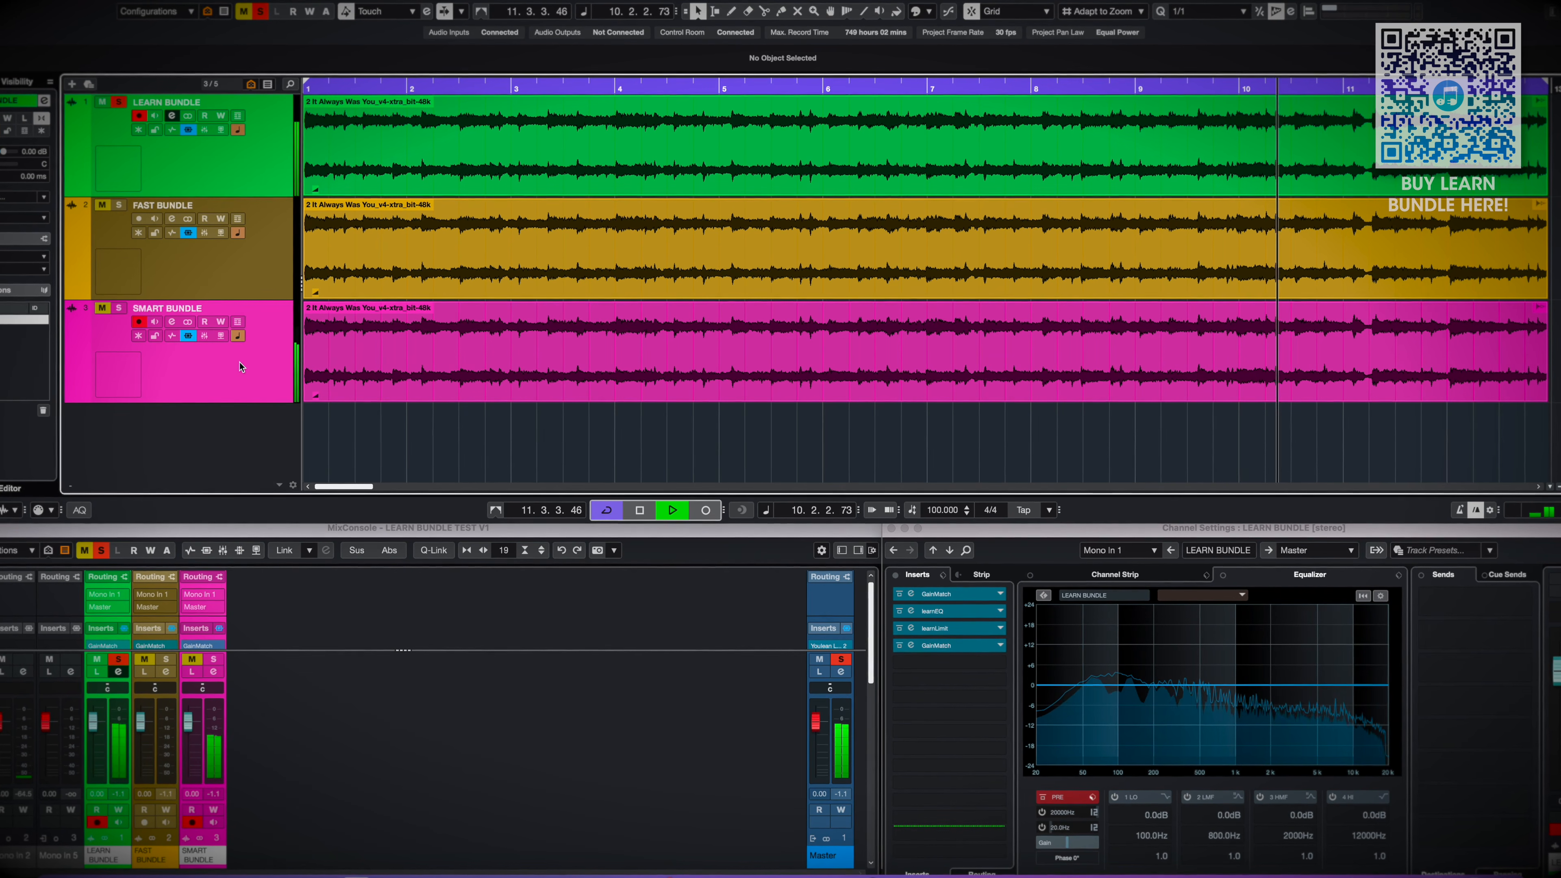
key(s)
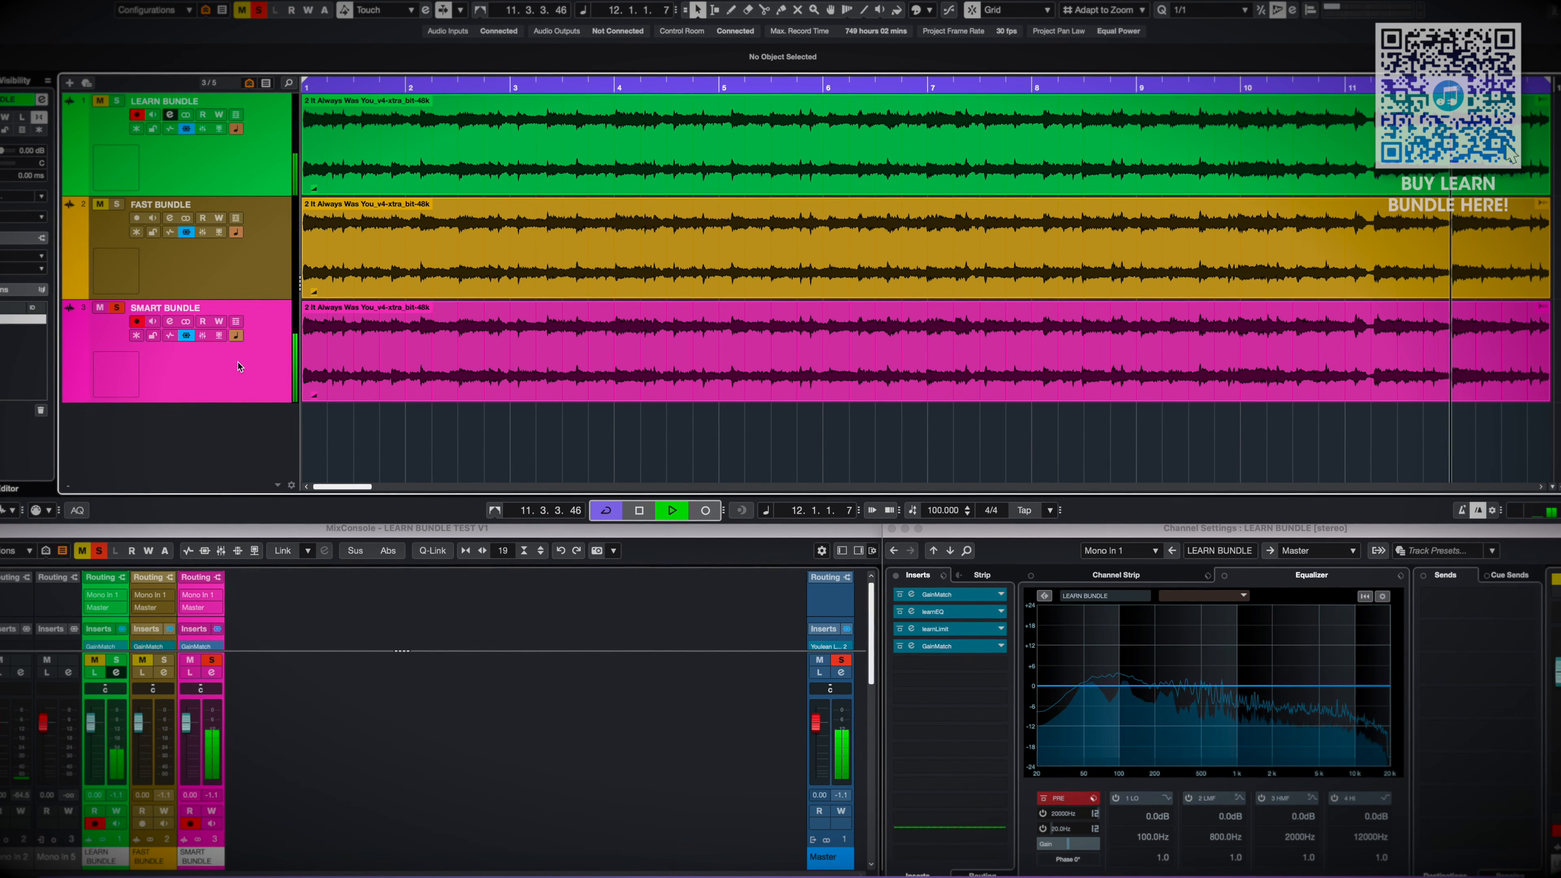
Select the FAST BUNDLE and SMART BUNDLE tracks together and alternate the solo between them during playback
click(239, 286)
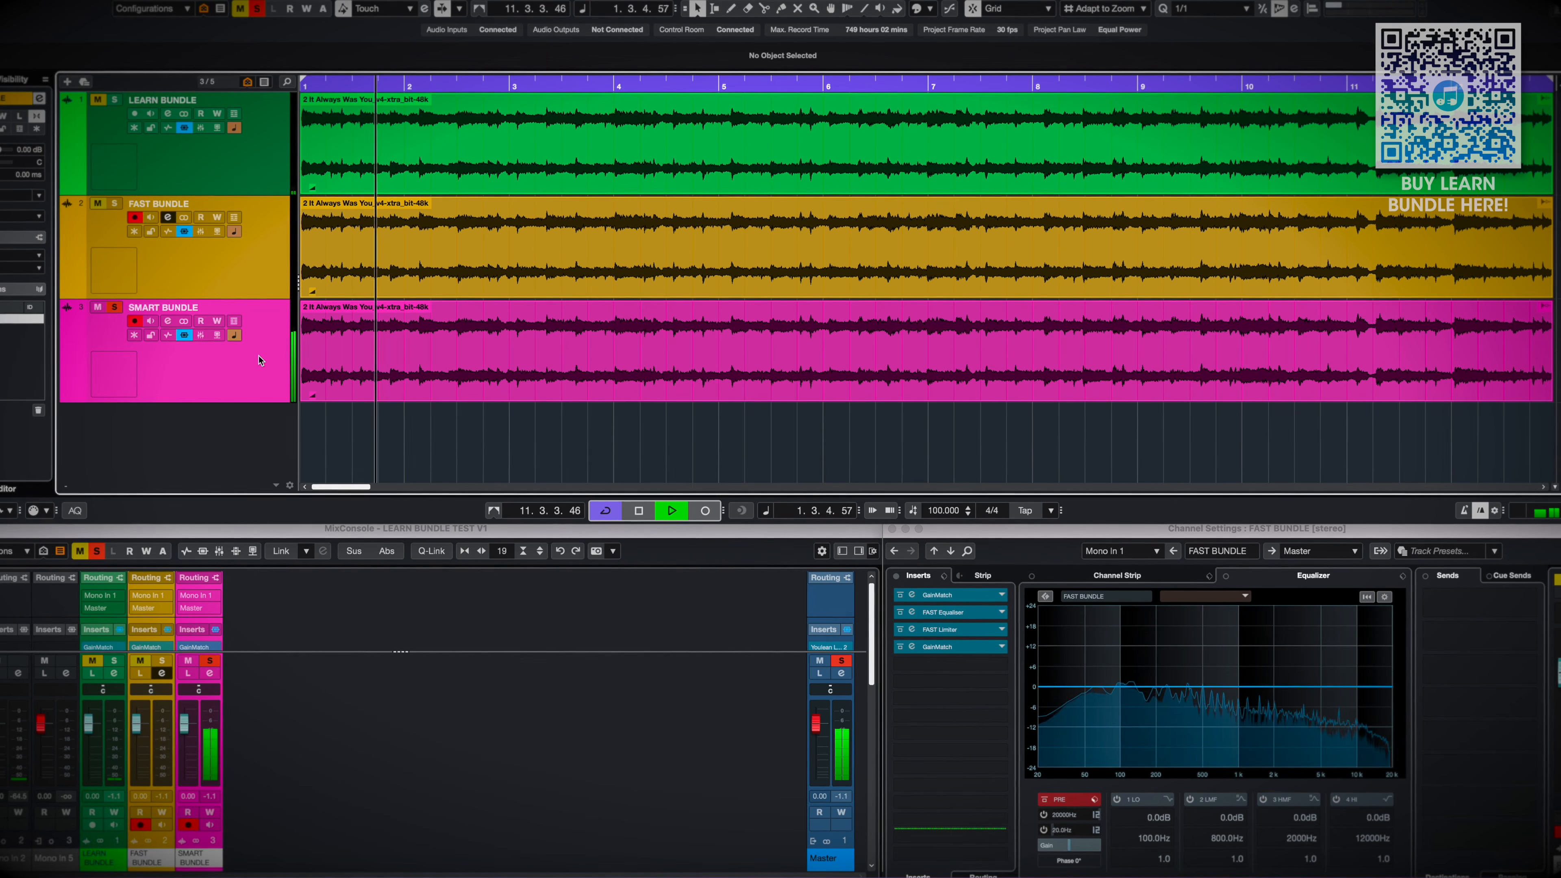
key(space)
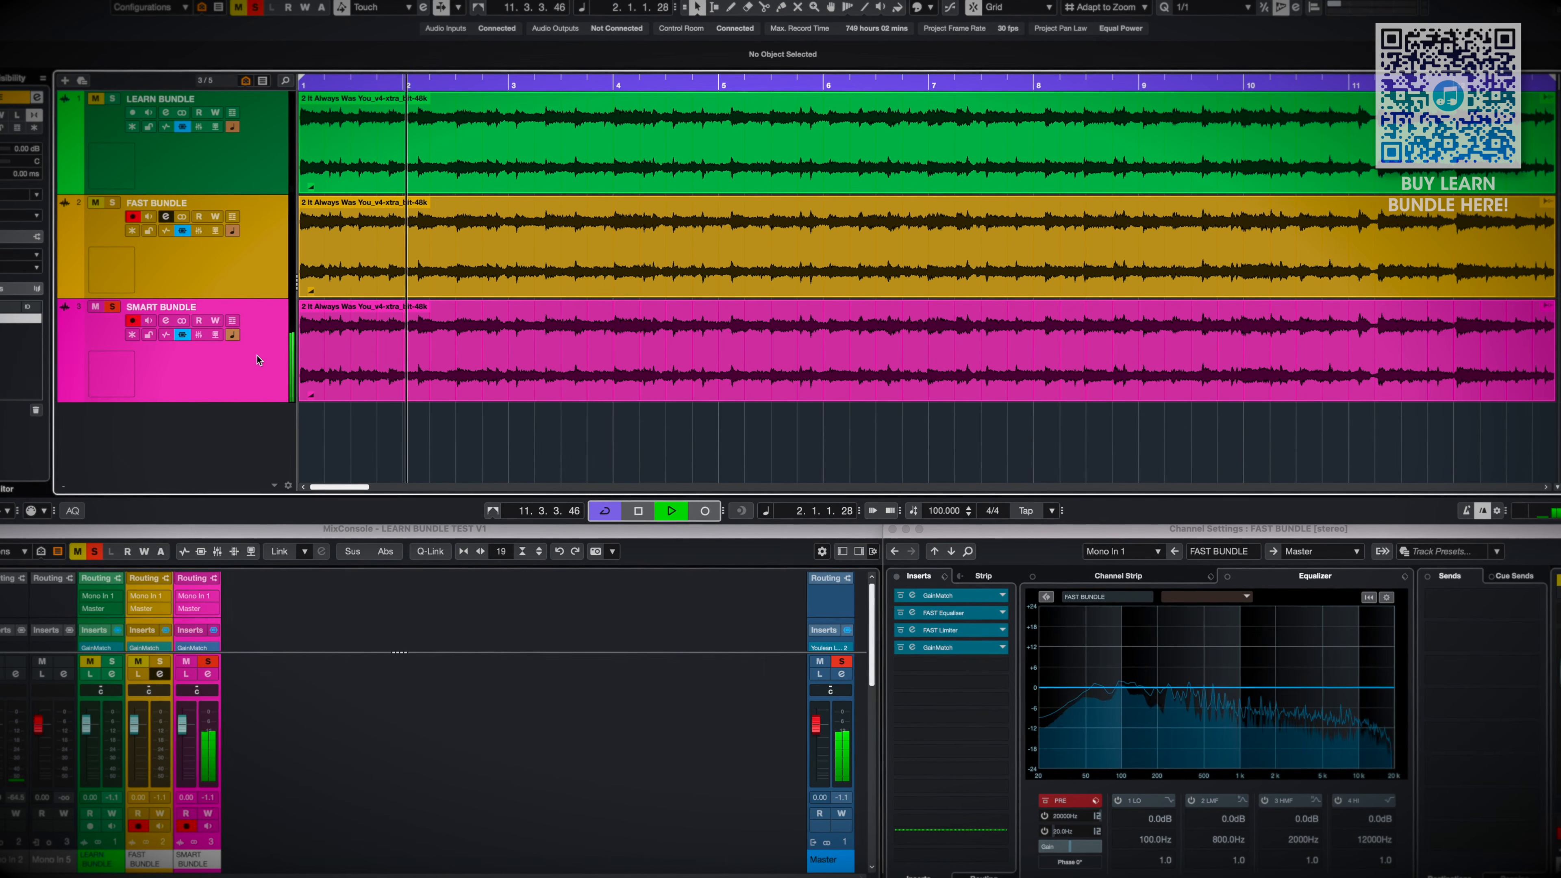
key(s)
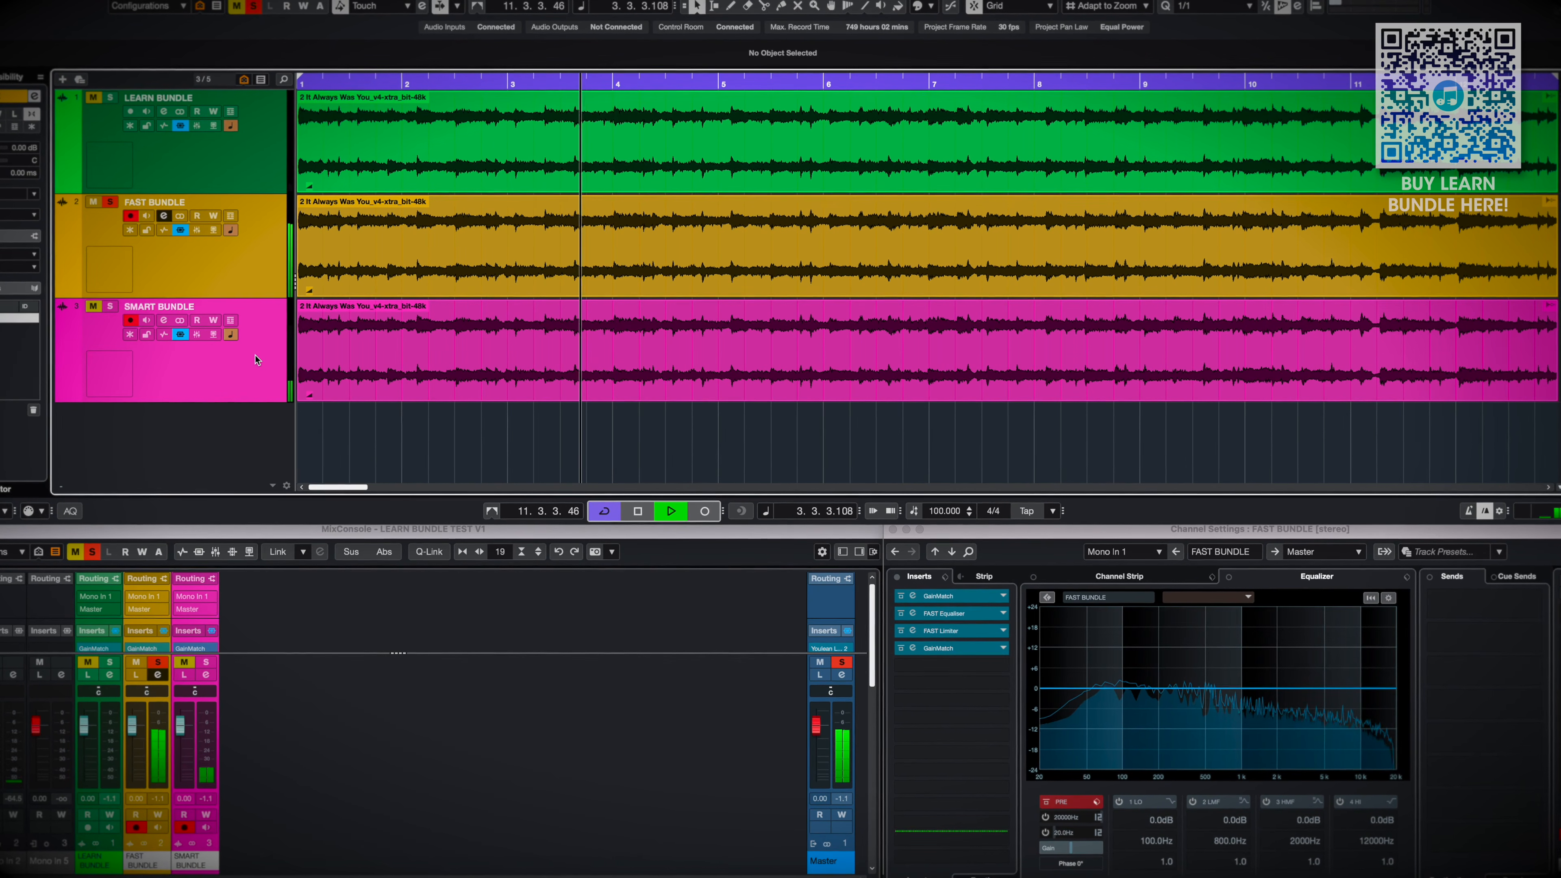
key(s)
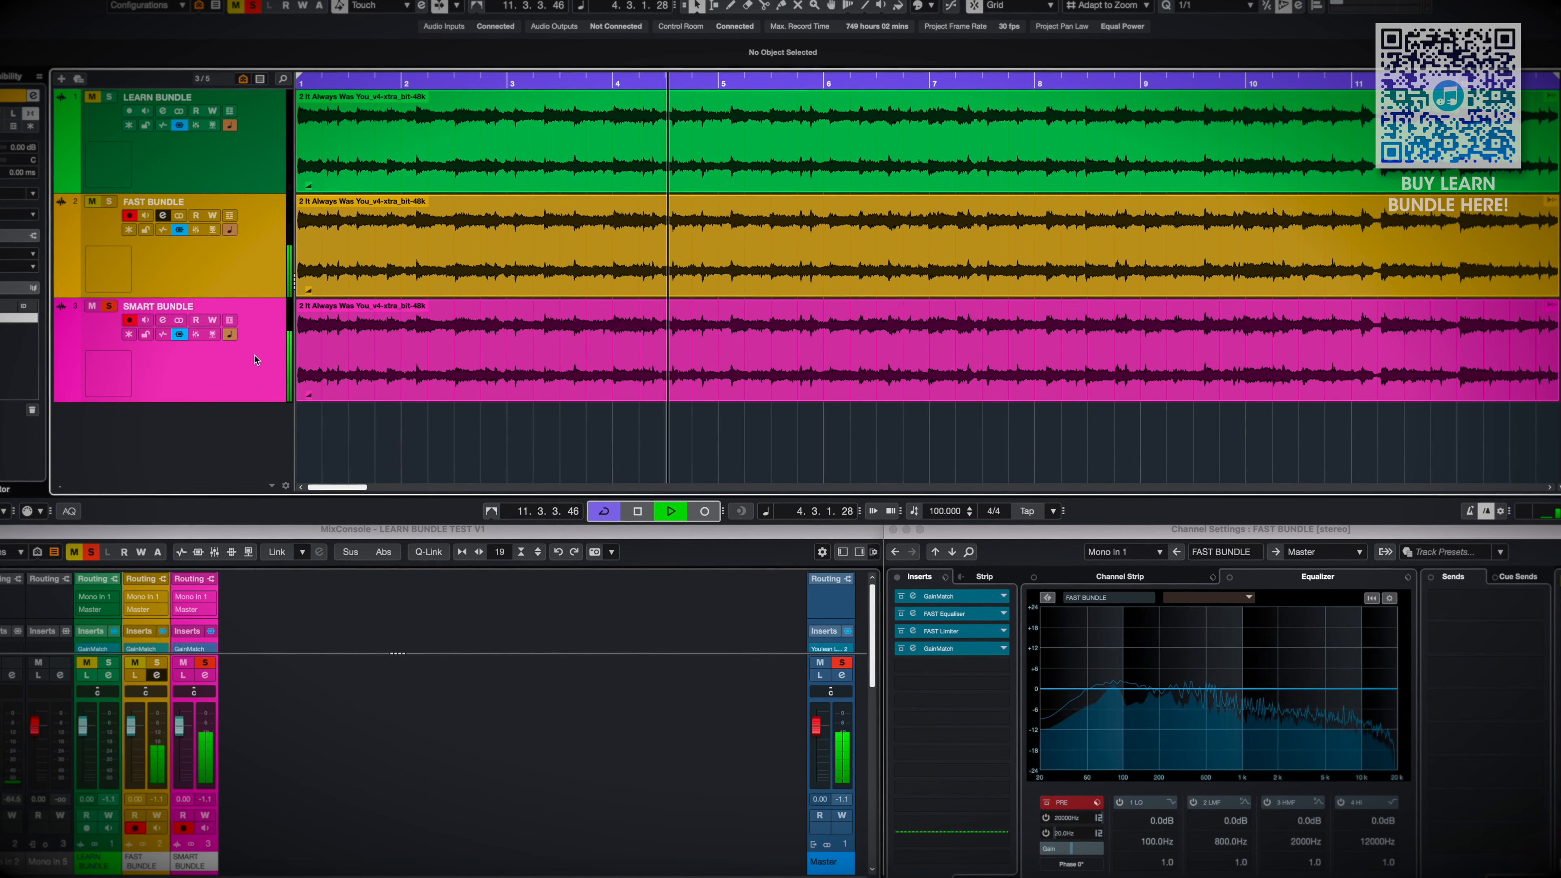
Select the LEARN BUNDLE and FAST BUNDLE tracks together and alternate the solo between them during playback from the start
click(236, 379)
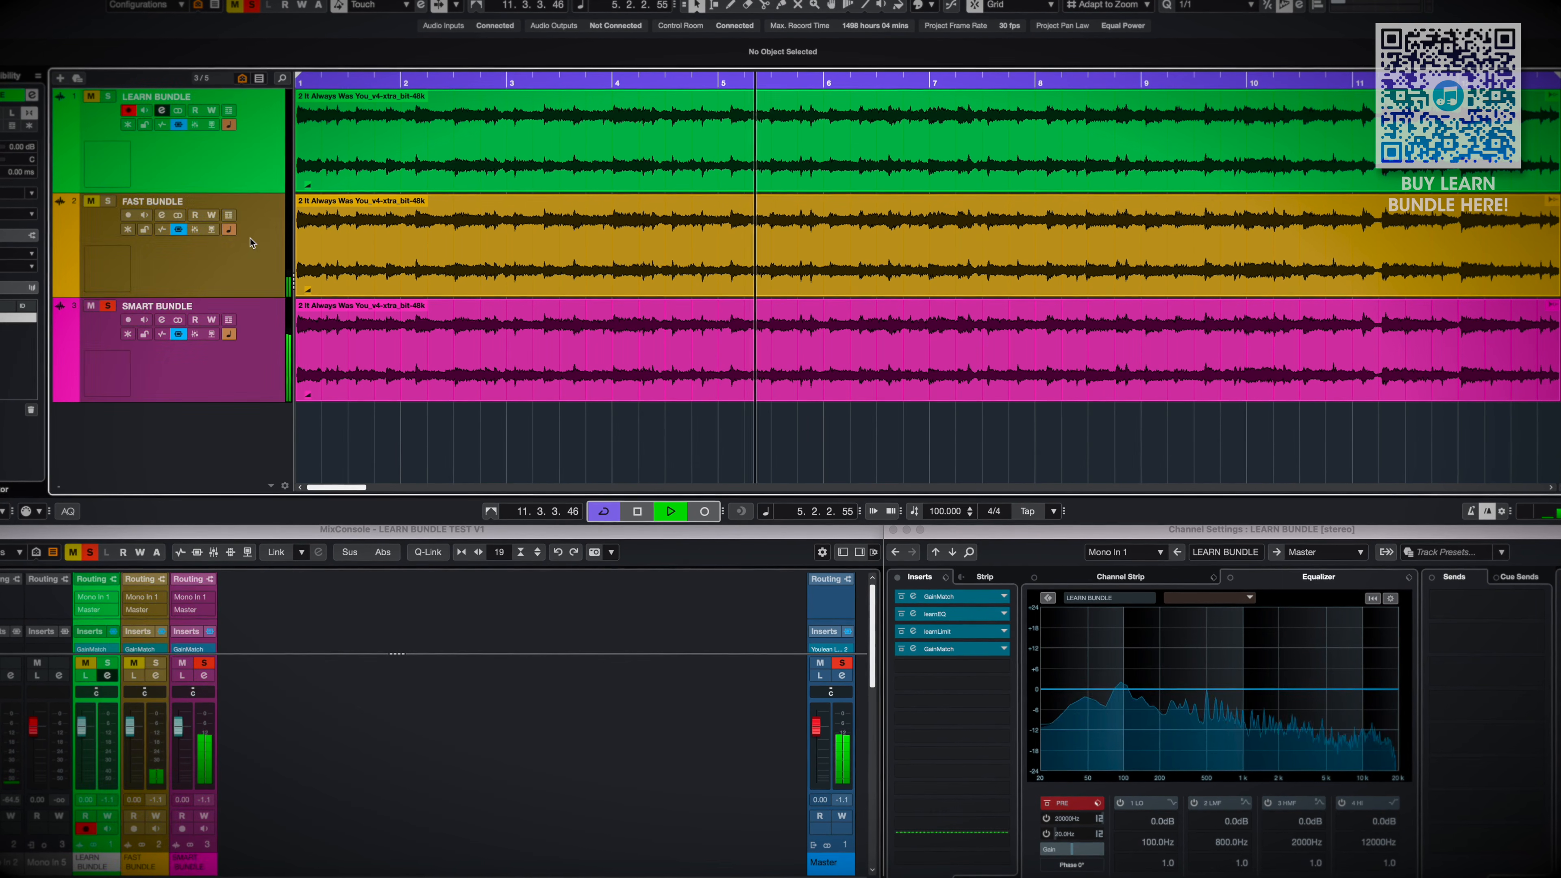
click(244, 289)
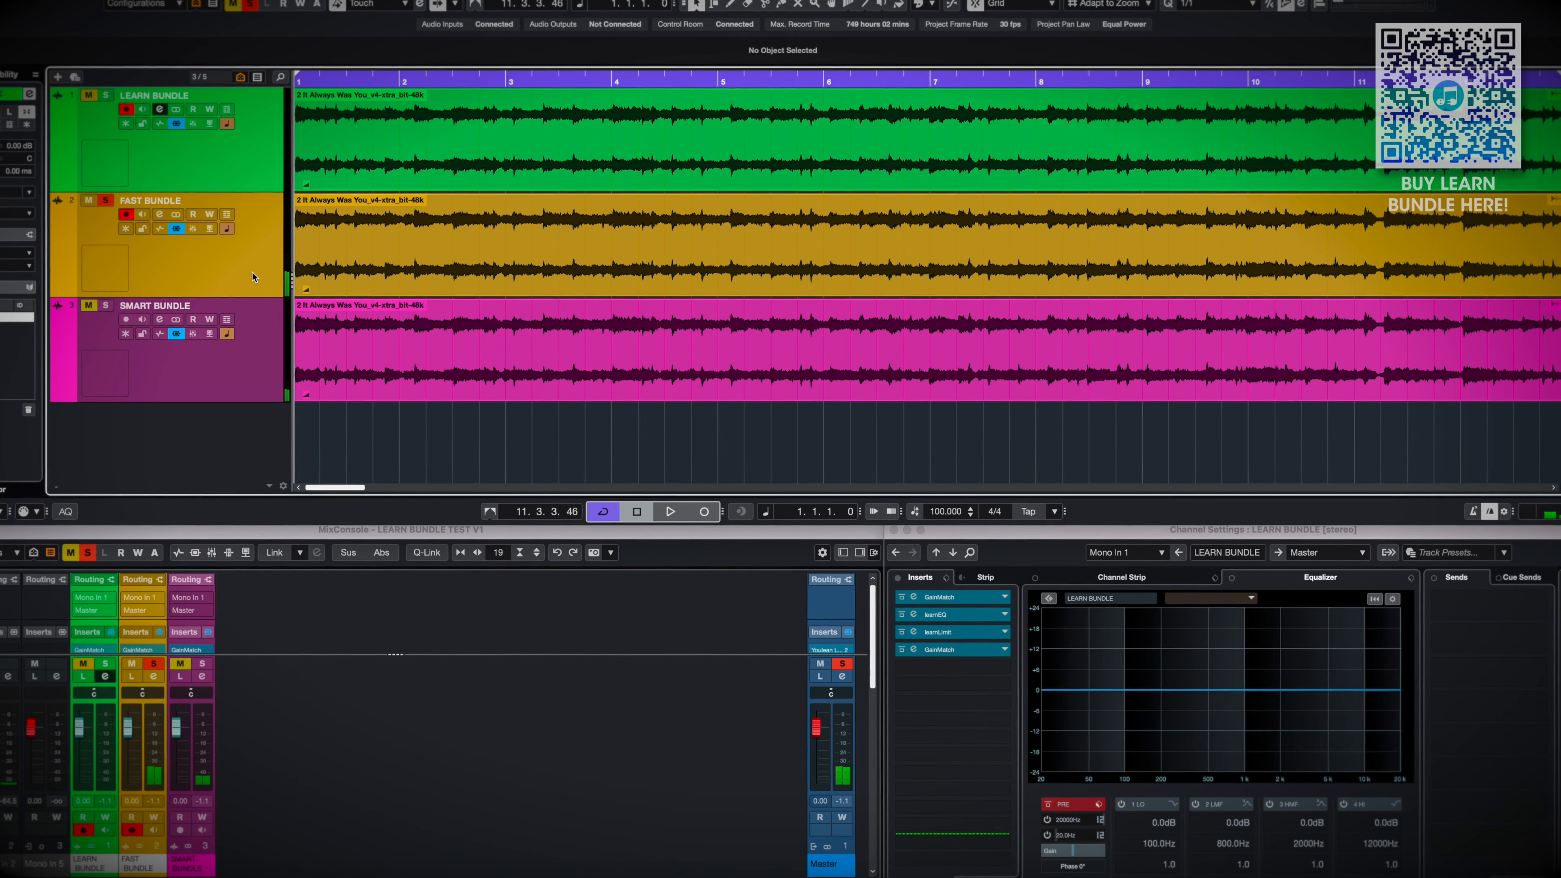
key(space)
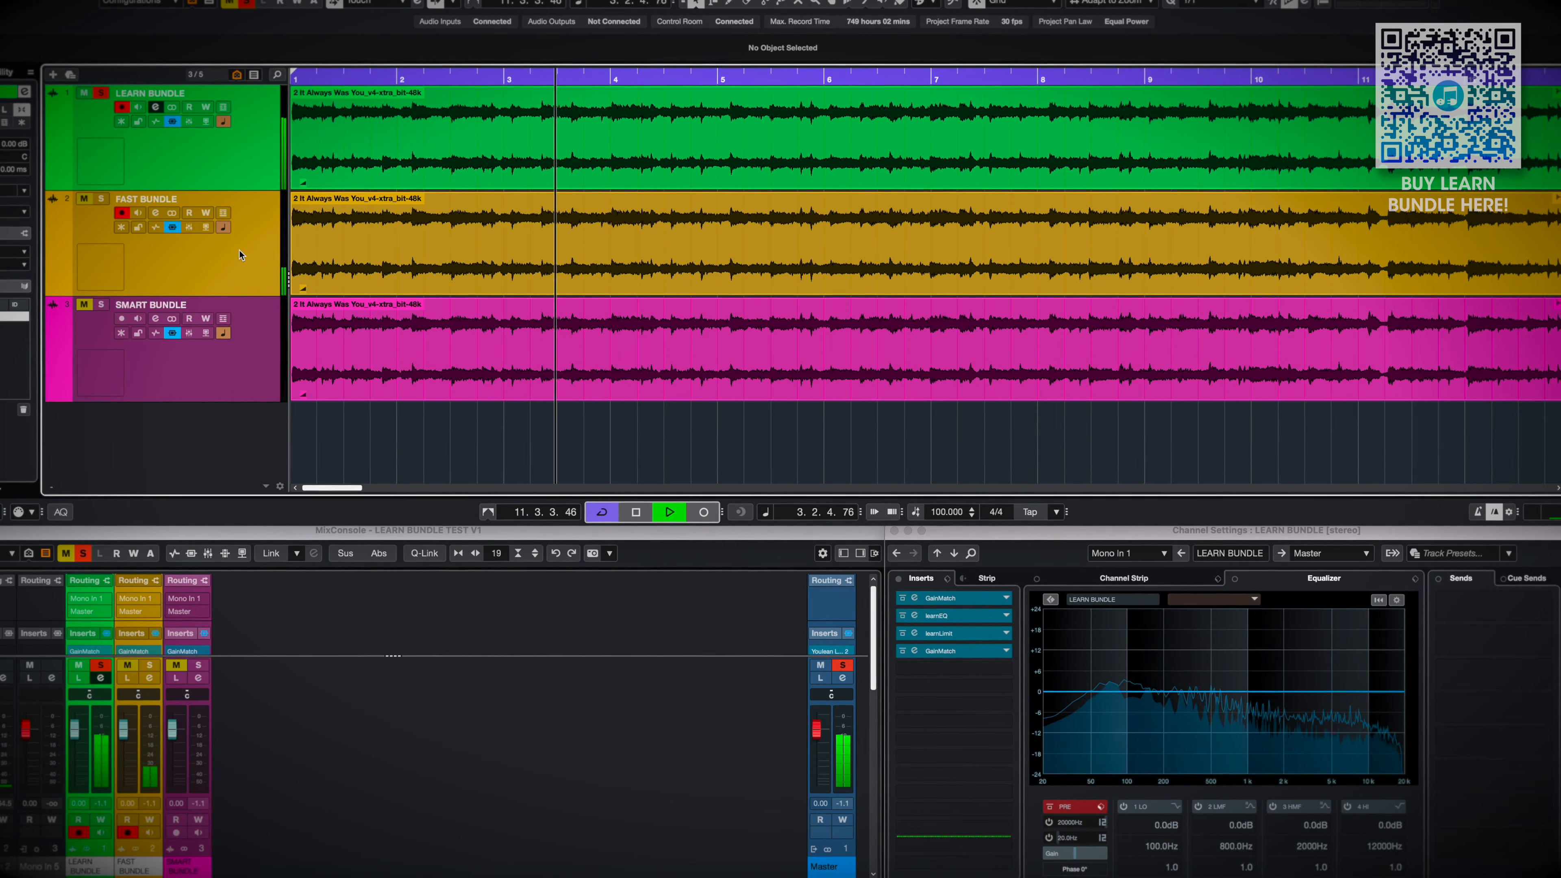
key(s)
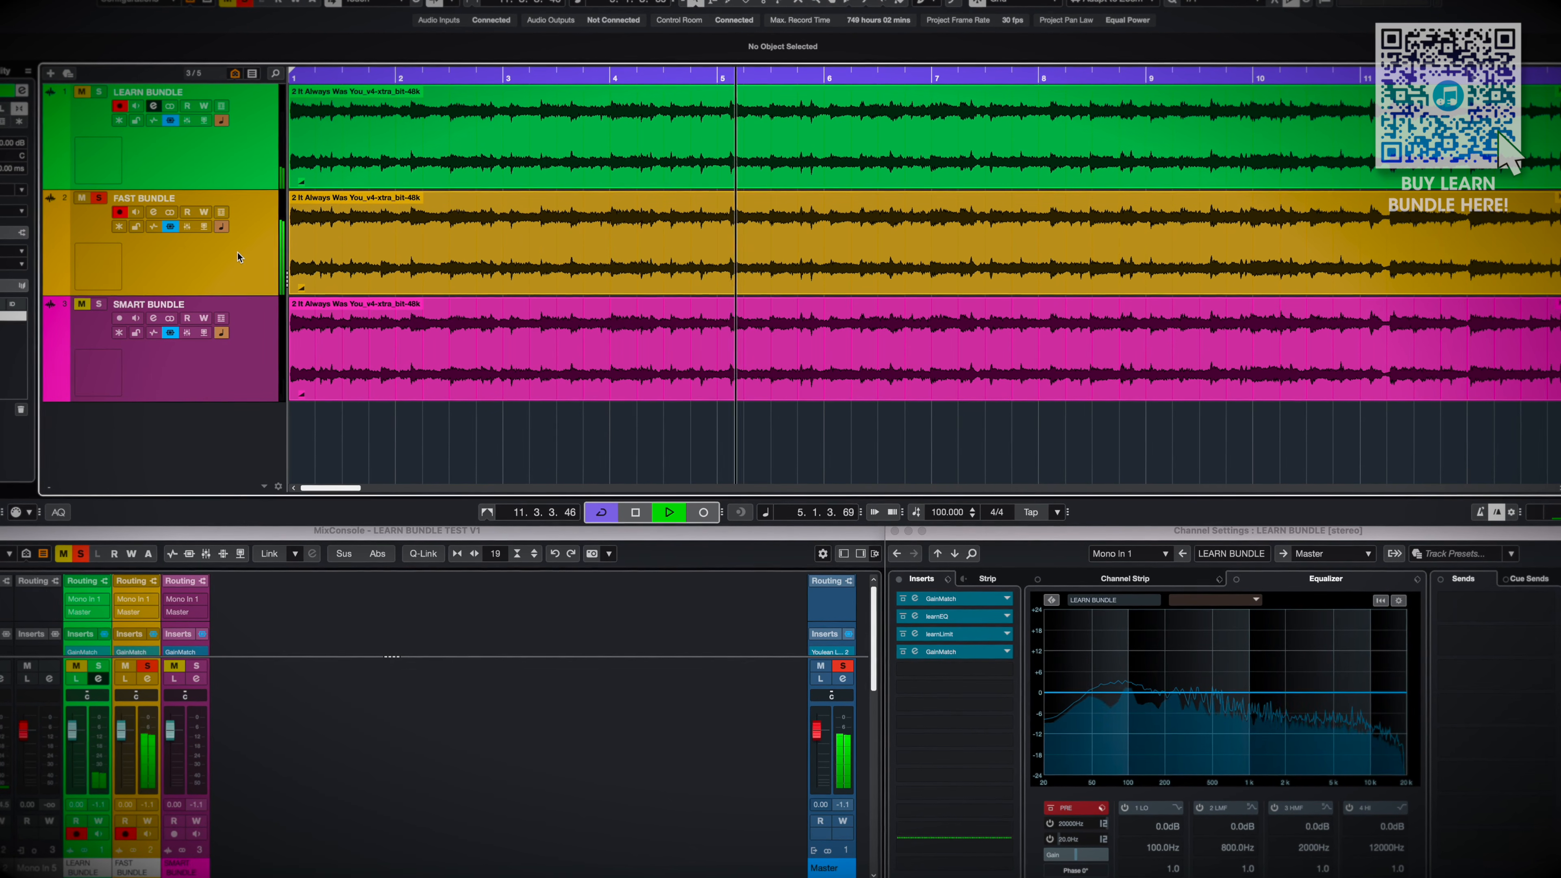
key(s)
Bring SMART BUNDLE into the comparison by selecting it together with LEARN BUNDLE, and listen to its soloed master
super+click(241, 344)
click(210, 165)
super+click(225, 372)
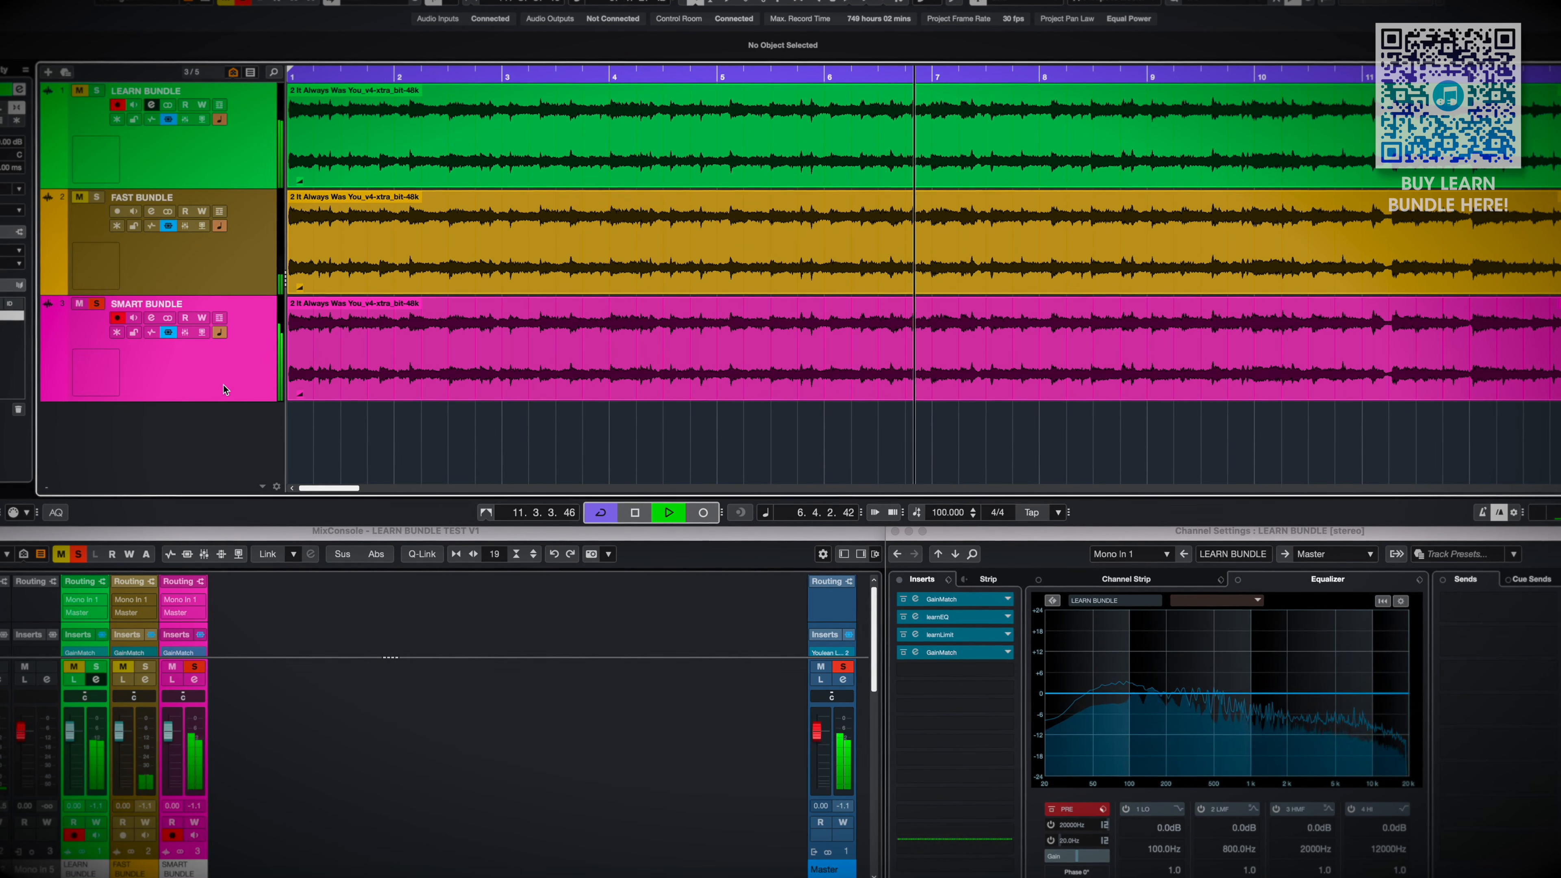
key(space)
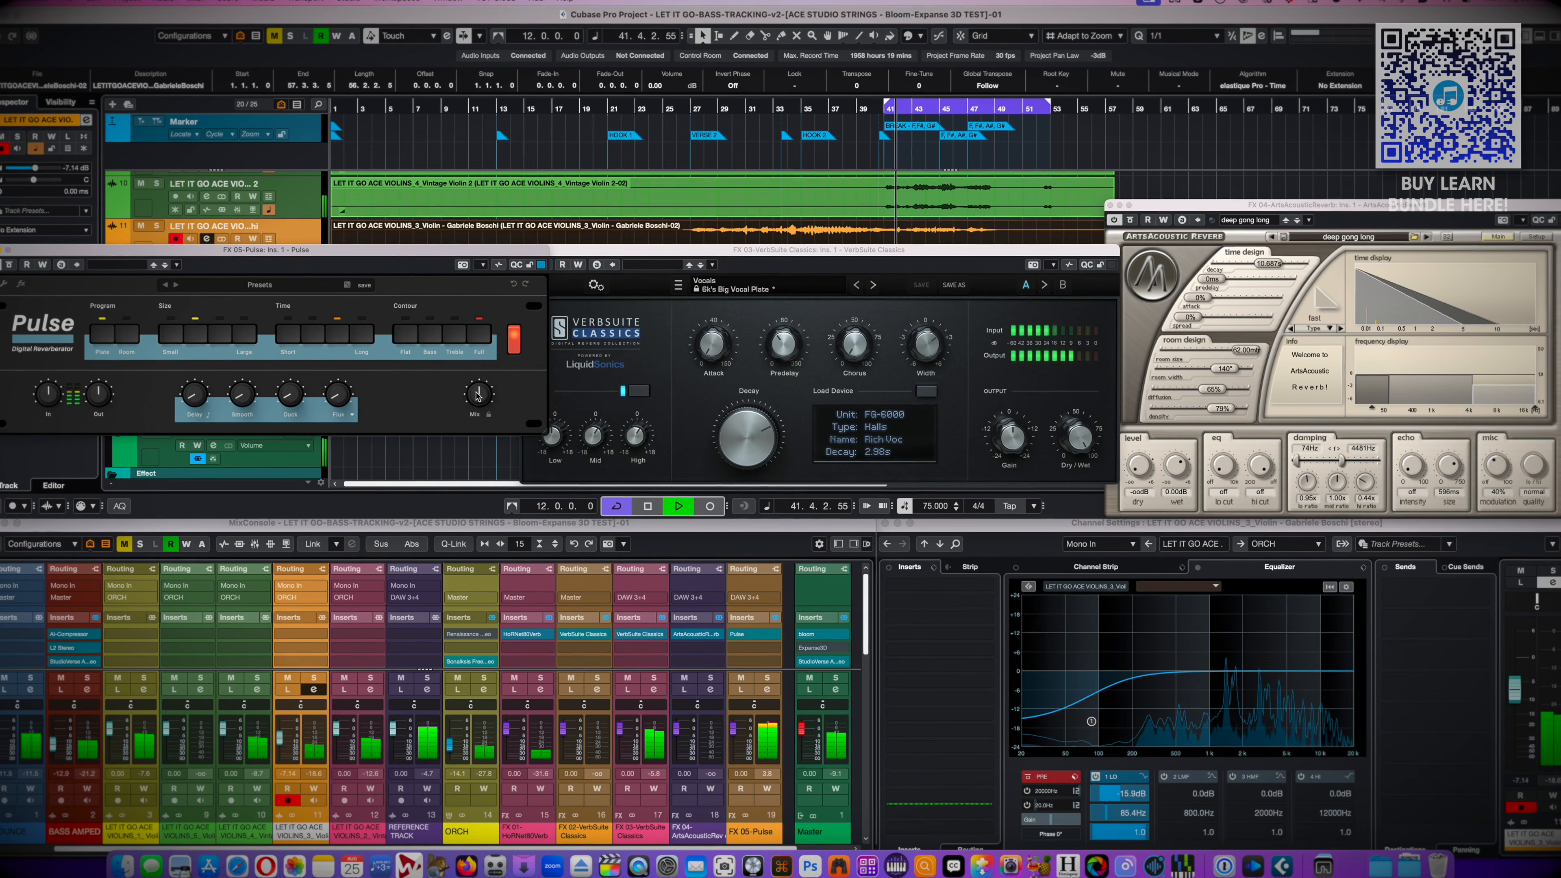
In the LET IT GO project, set learnReverb on the VIOLINS_3 track to the Universal profile and start its learning pass
click(725, 342)
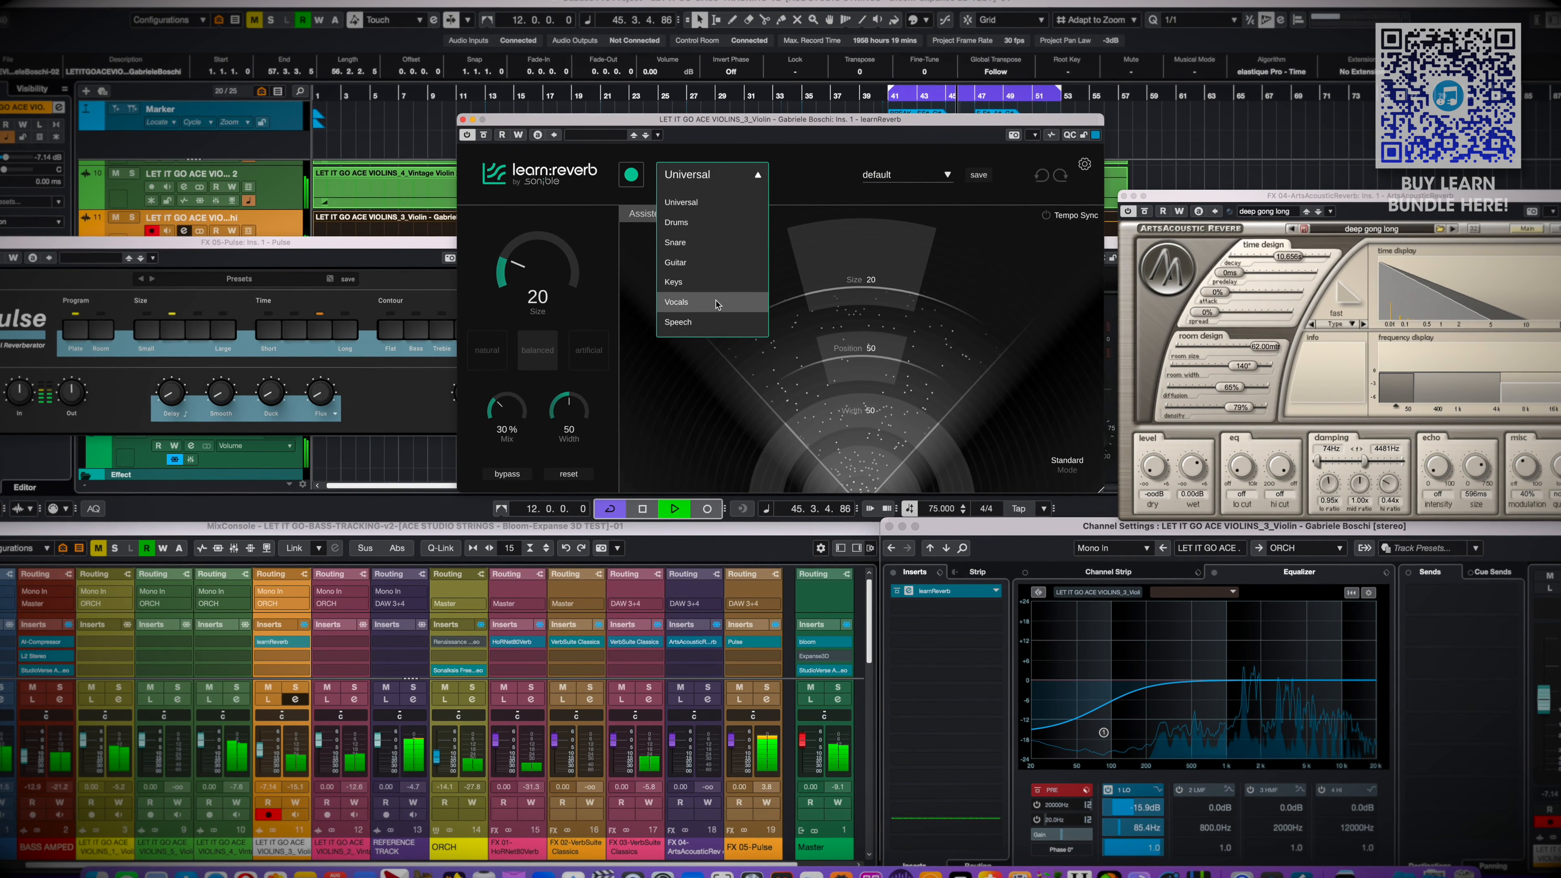
click(665, 205)
click(630, 174)
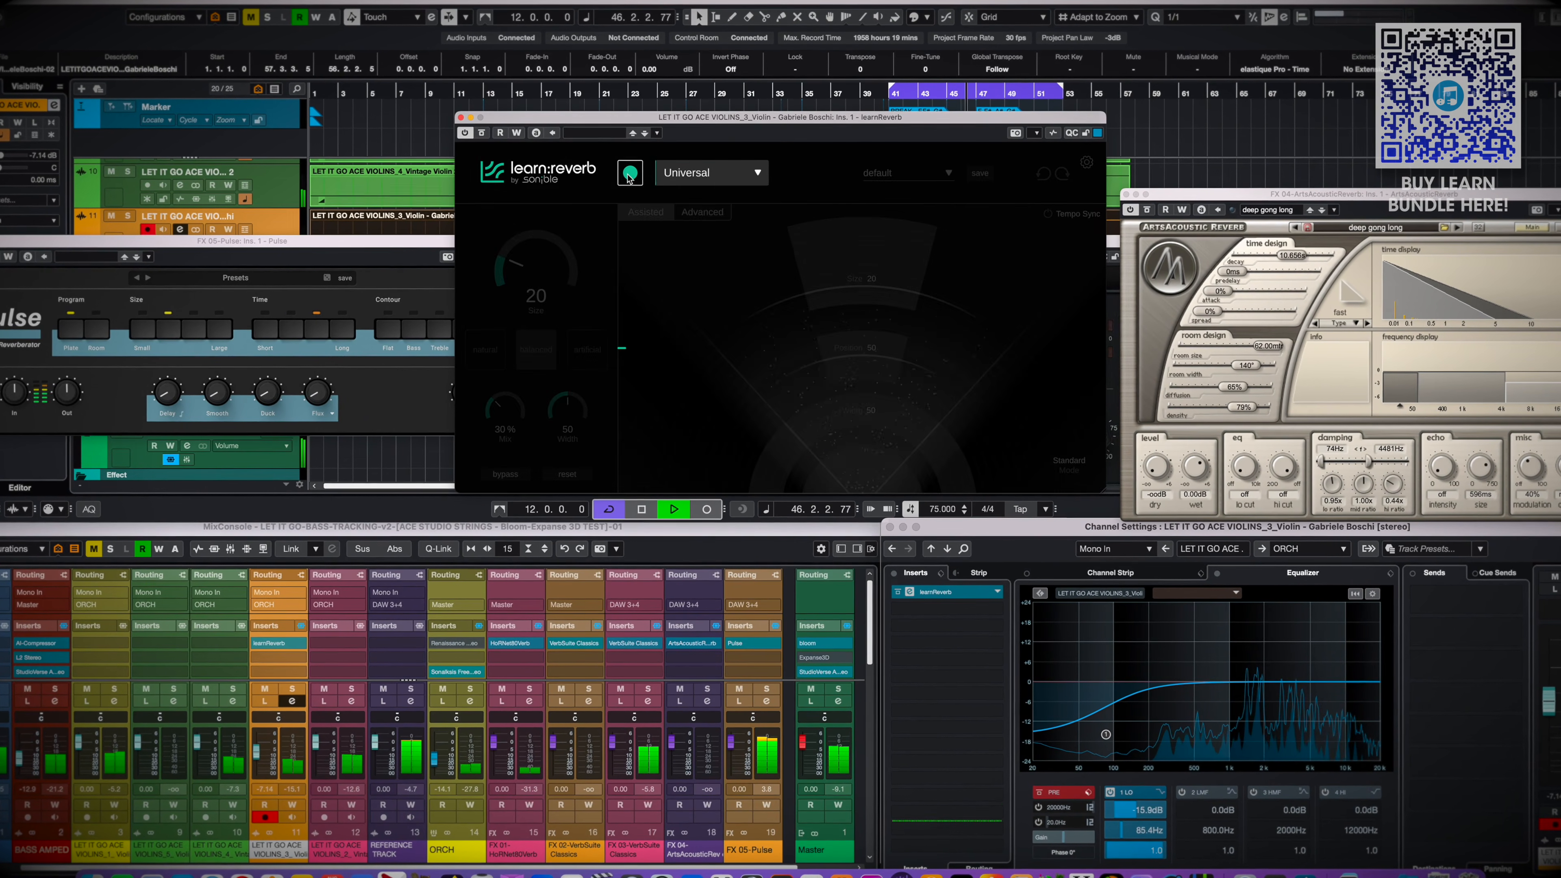